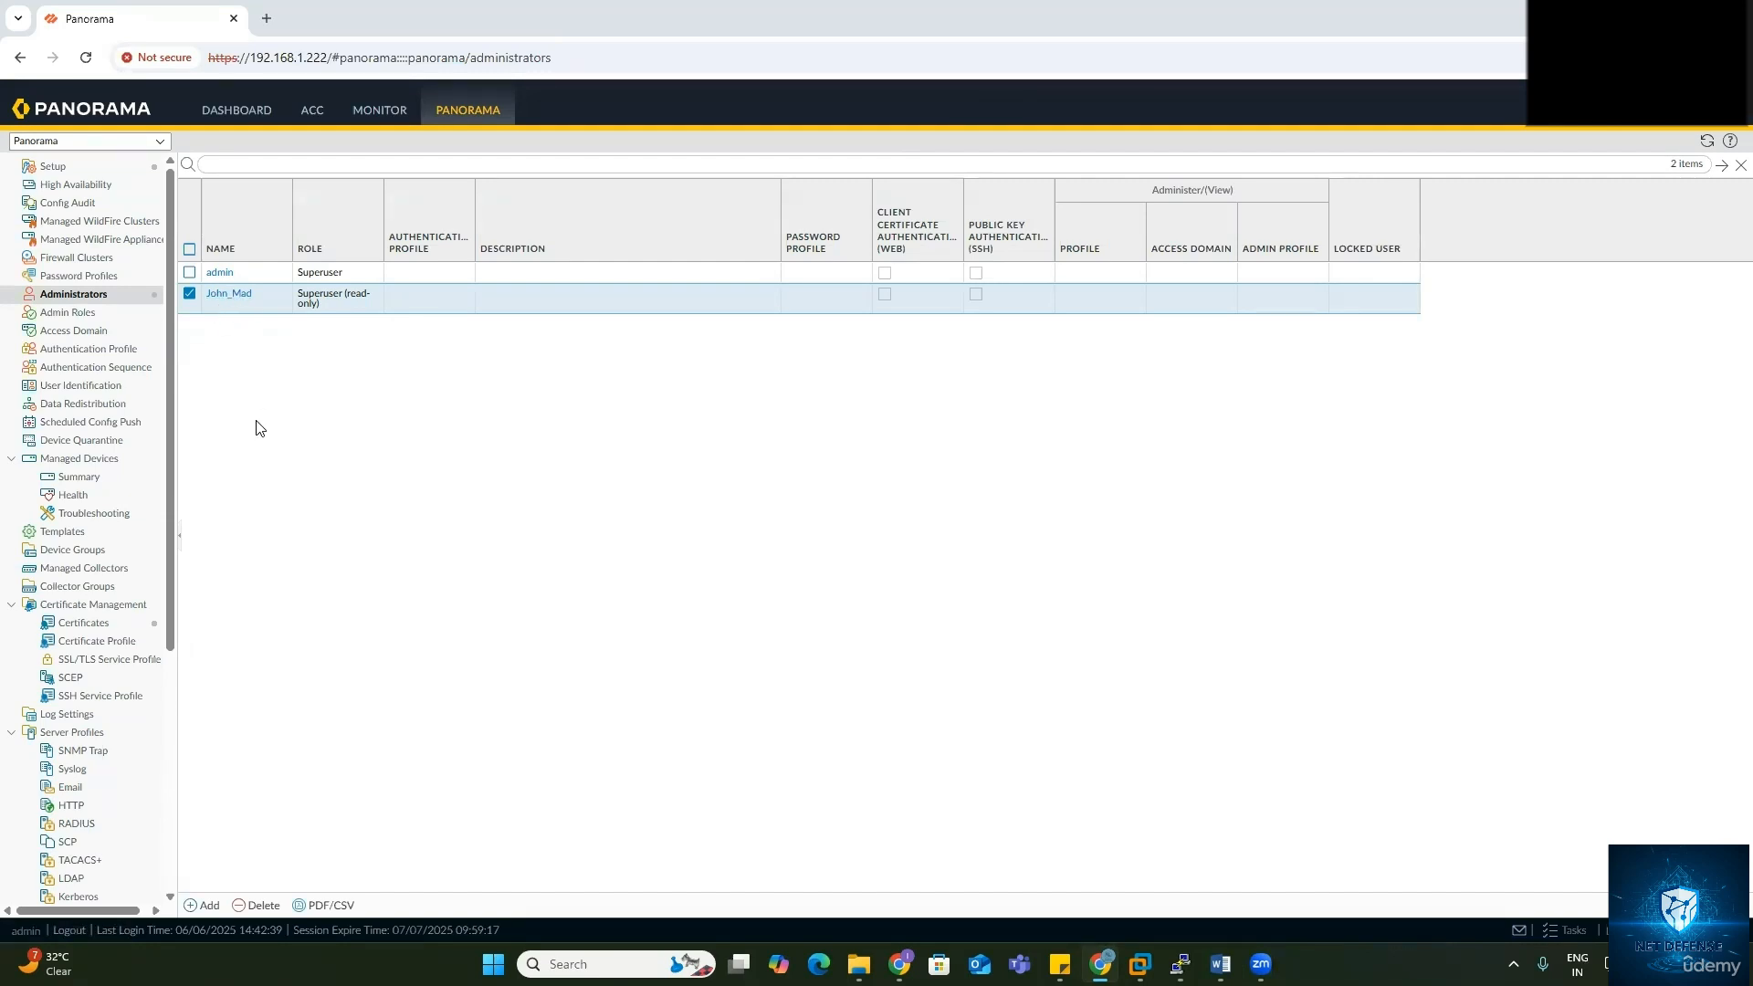
{"action": "left_click", "coordinate": [230, 295]}
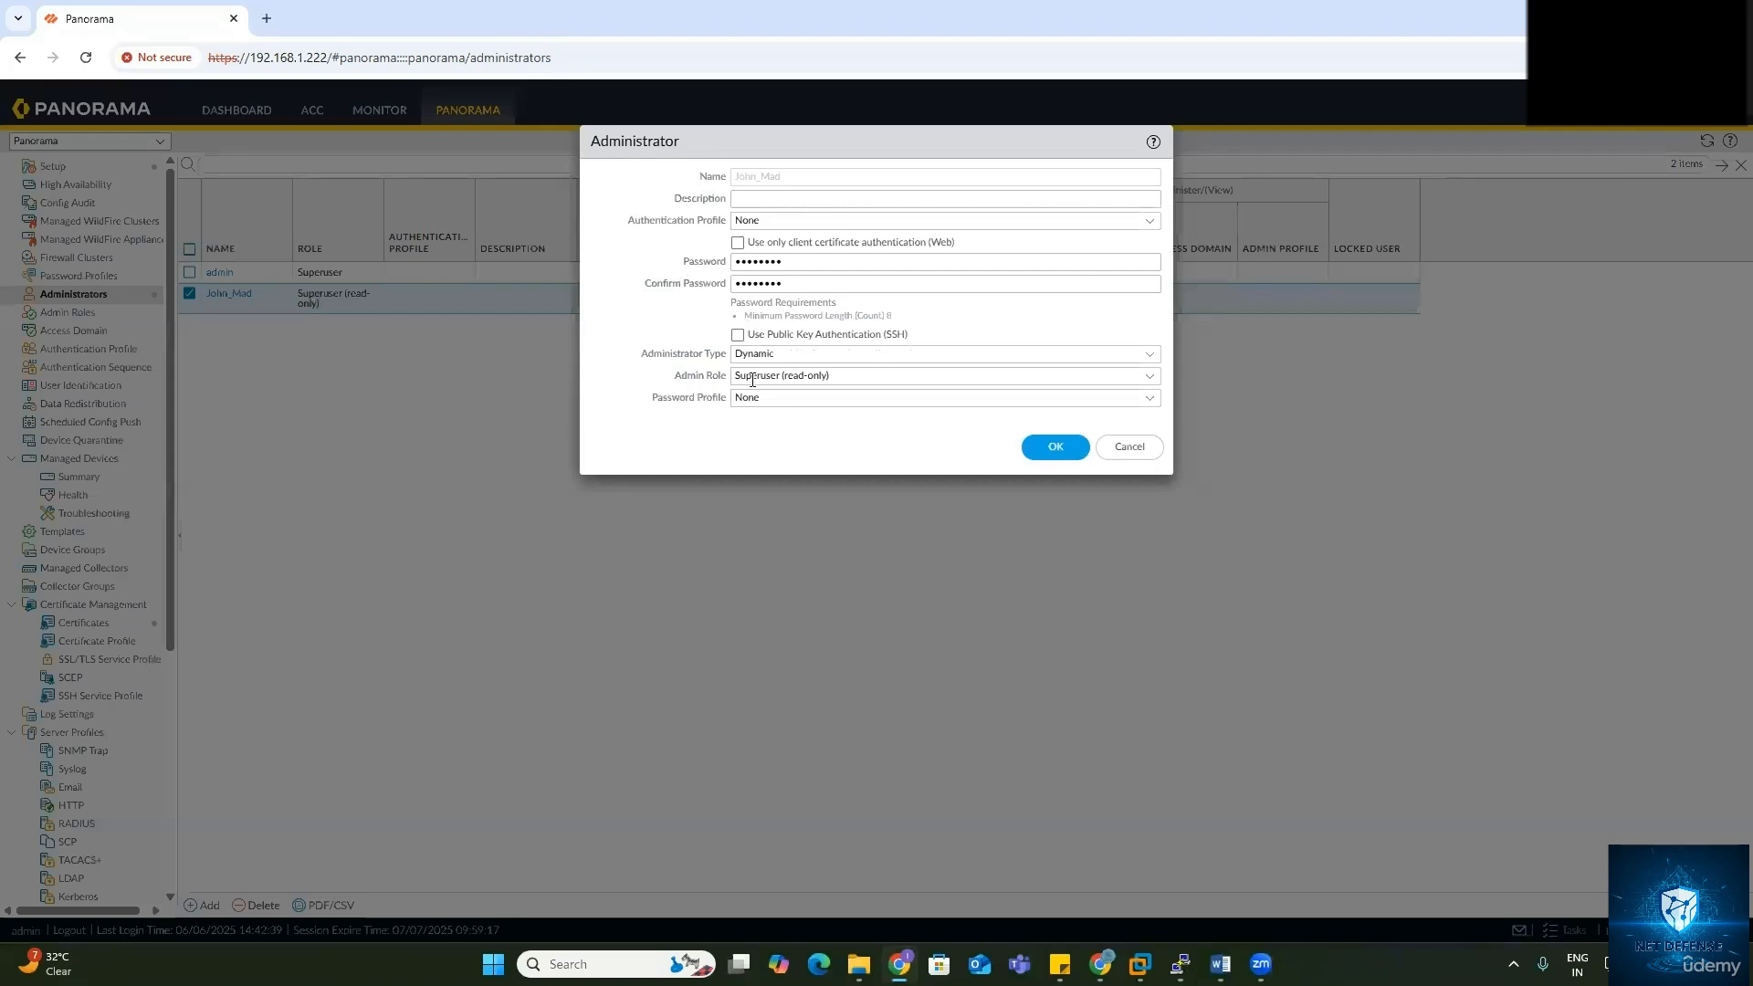
{"action": "left_click", "coordinate": [1149, 355]}
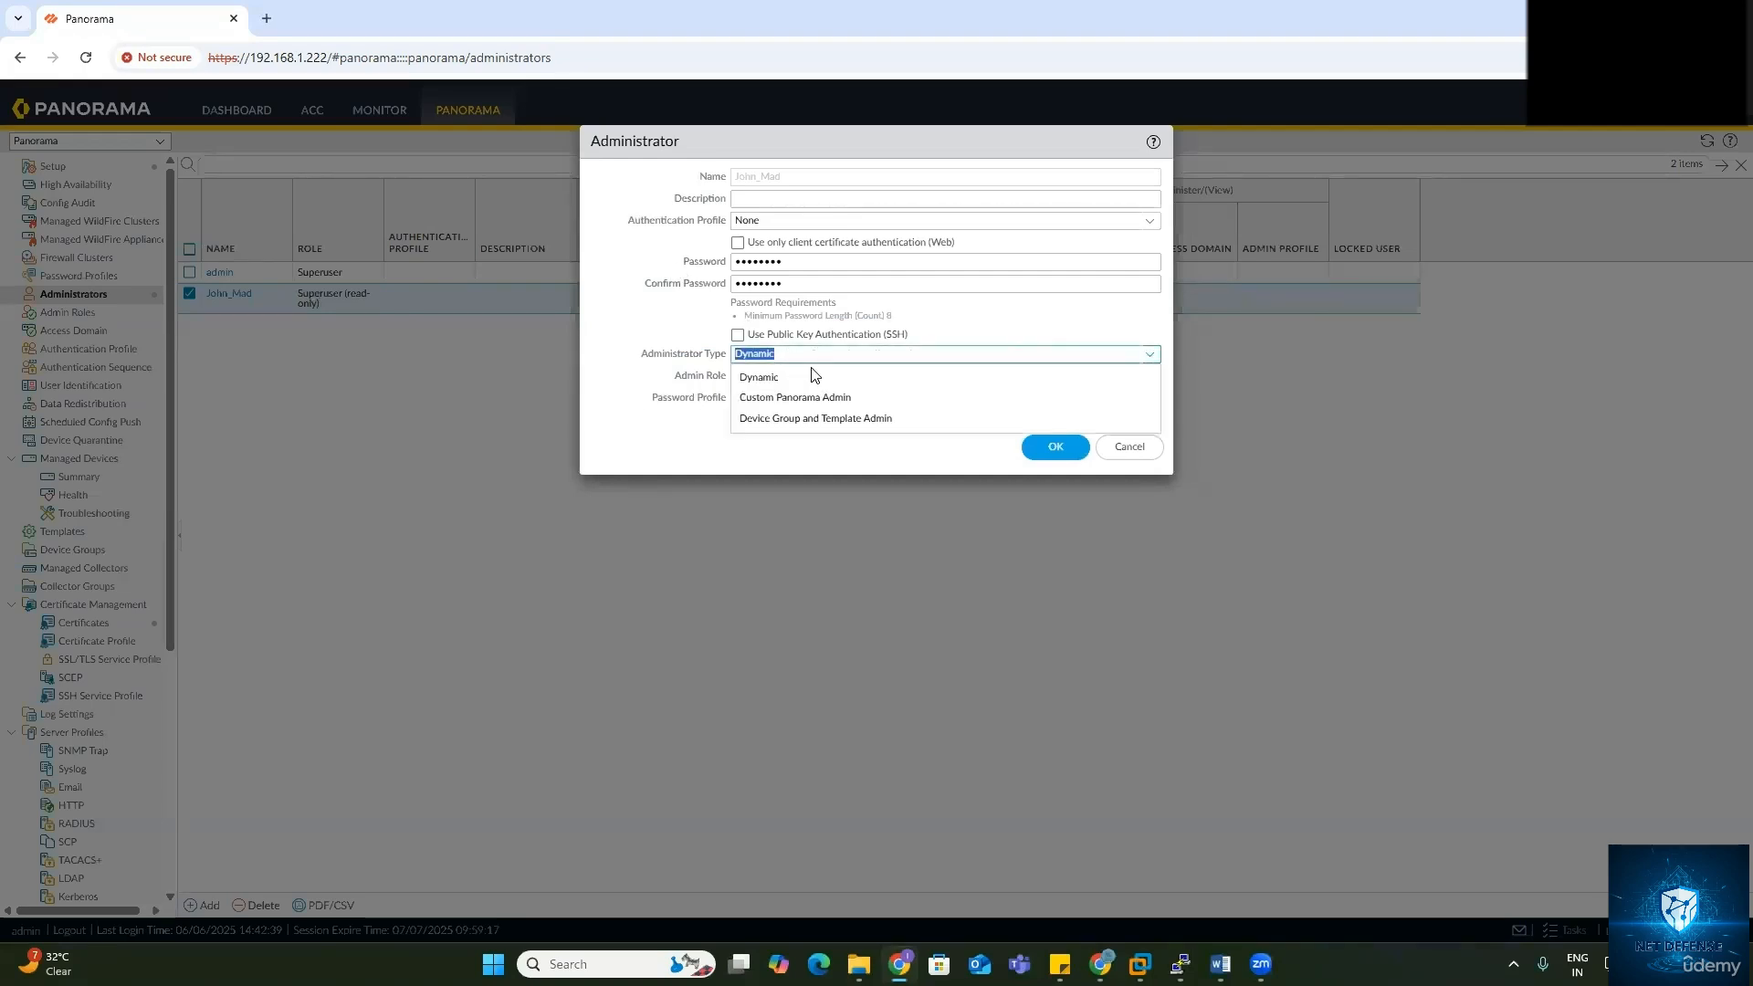
{"action": "key", "text": "Tab"}
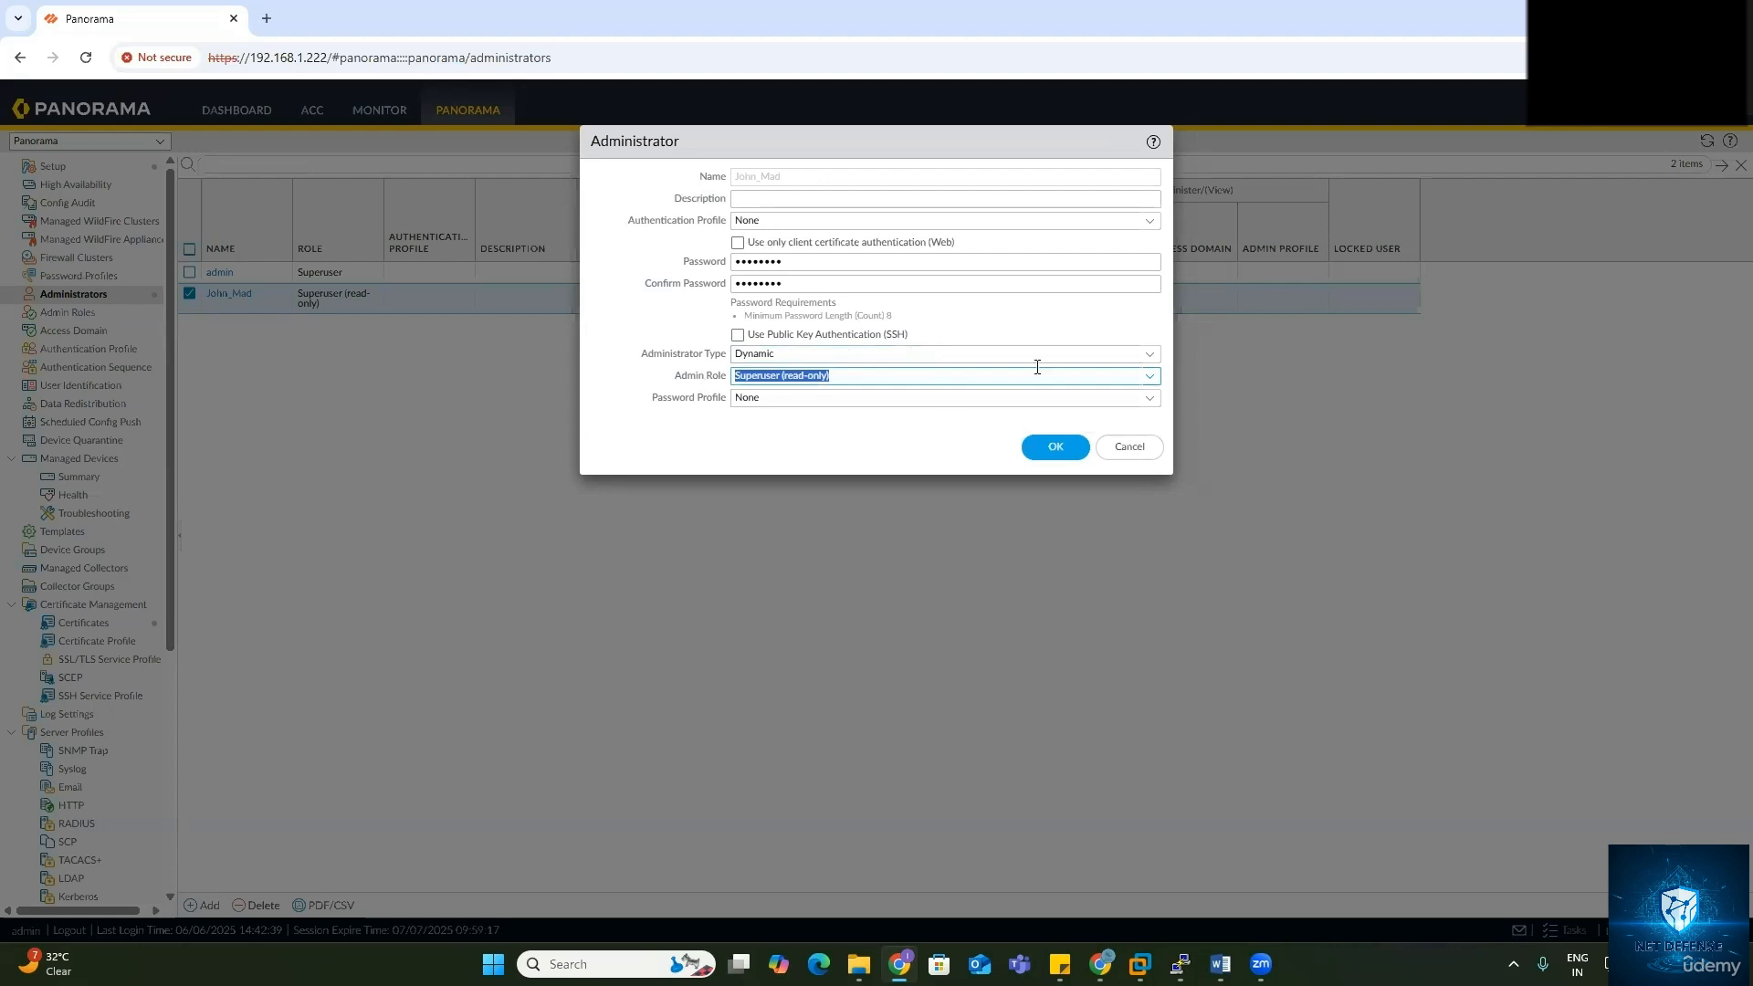
{"action": "left_click", "coordinate": [1150, 358]}
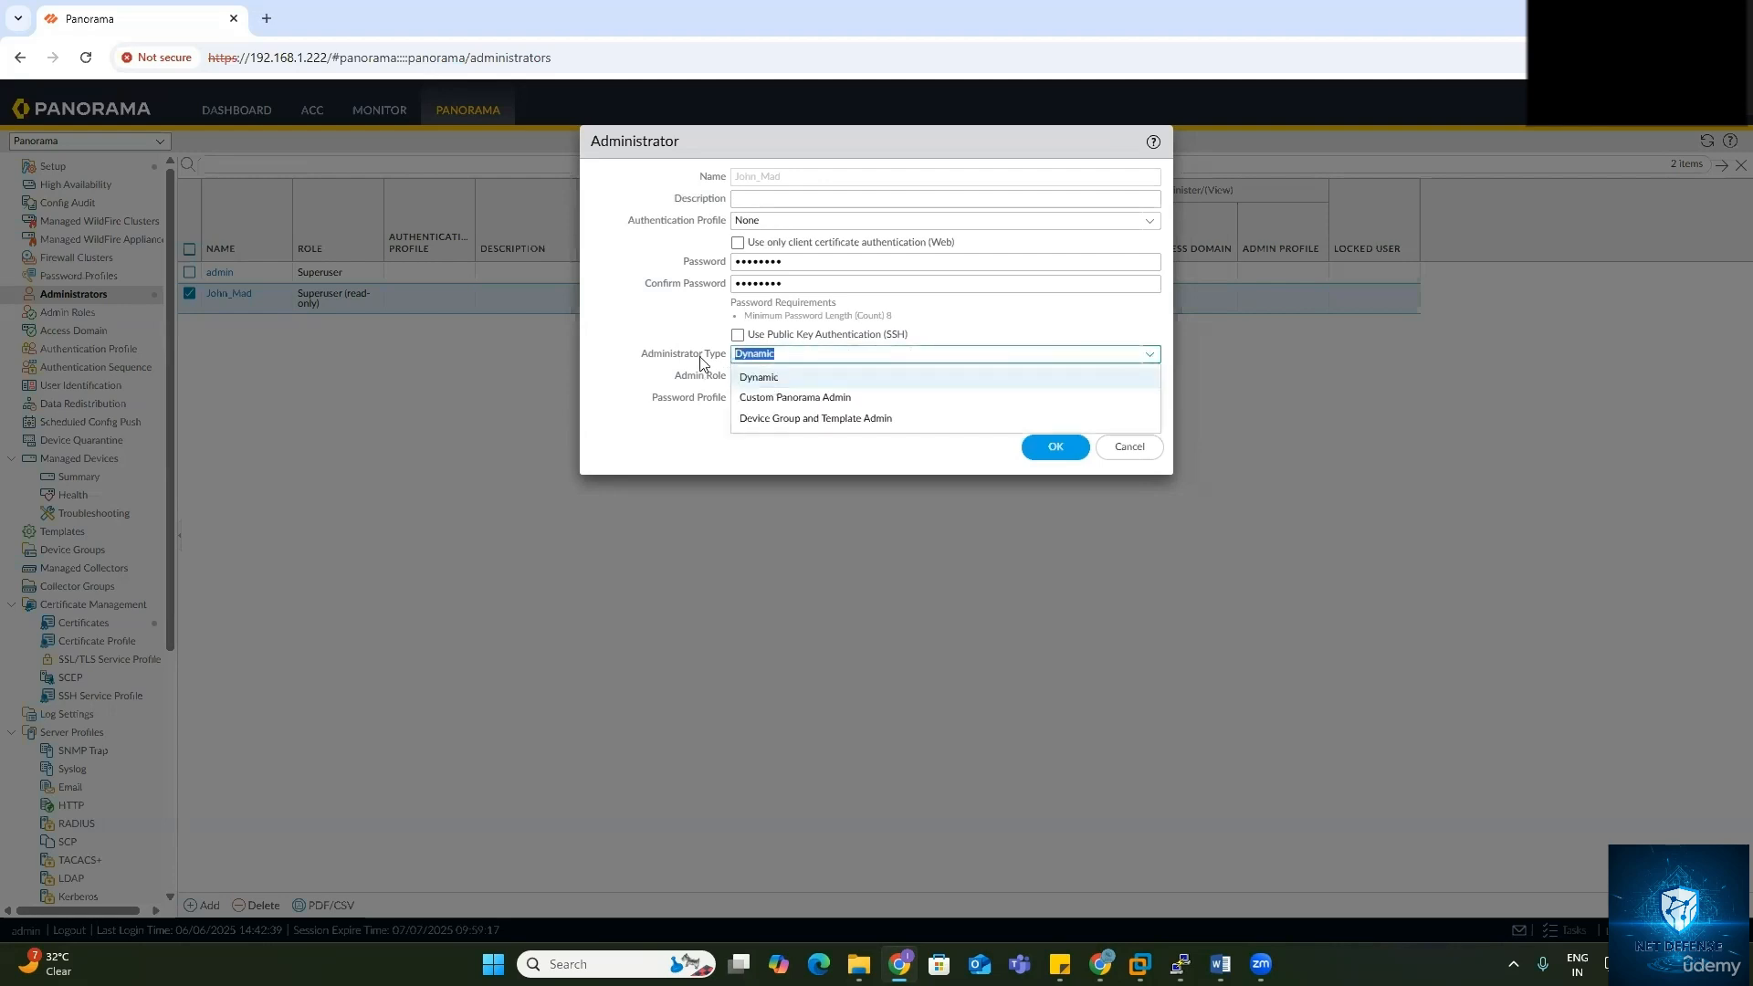
{"action": "left_click", "coordinate": [795, 402]}
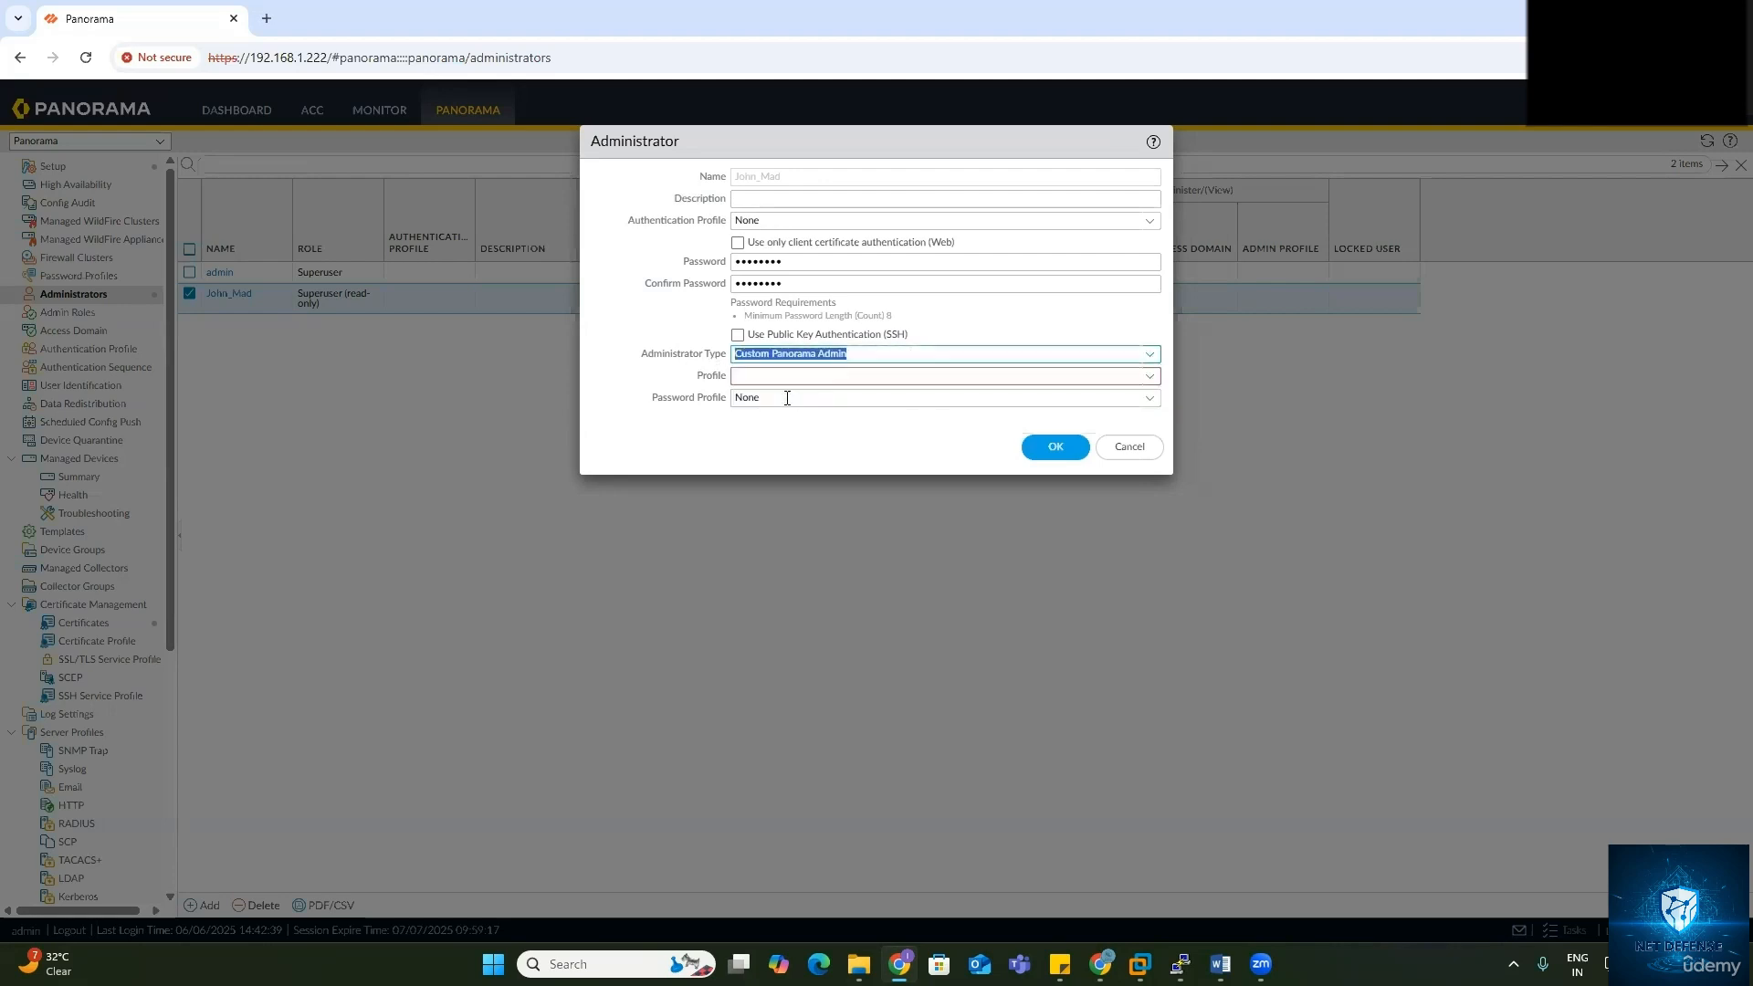
{"action": "left_click", "coordinate": [1149, 377]}
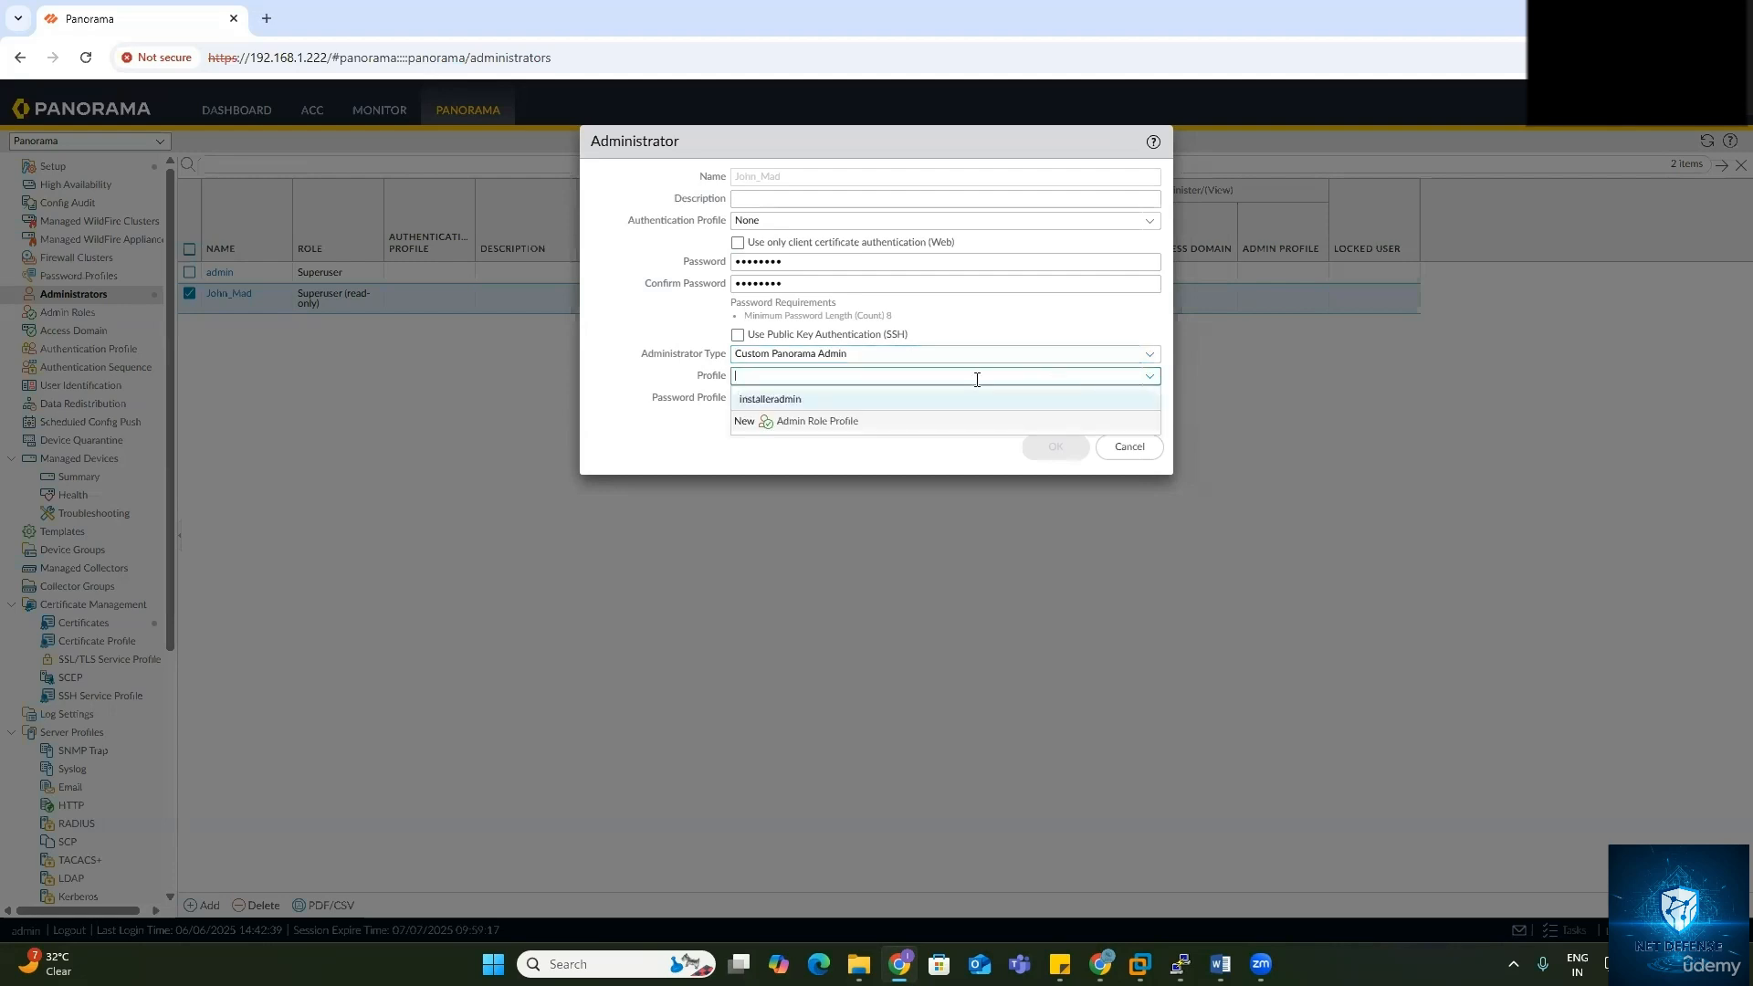
{"action": "left_click", "coordinate": [785, 402]}
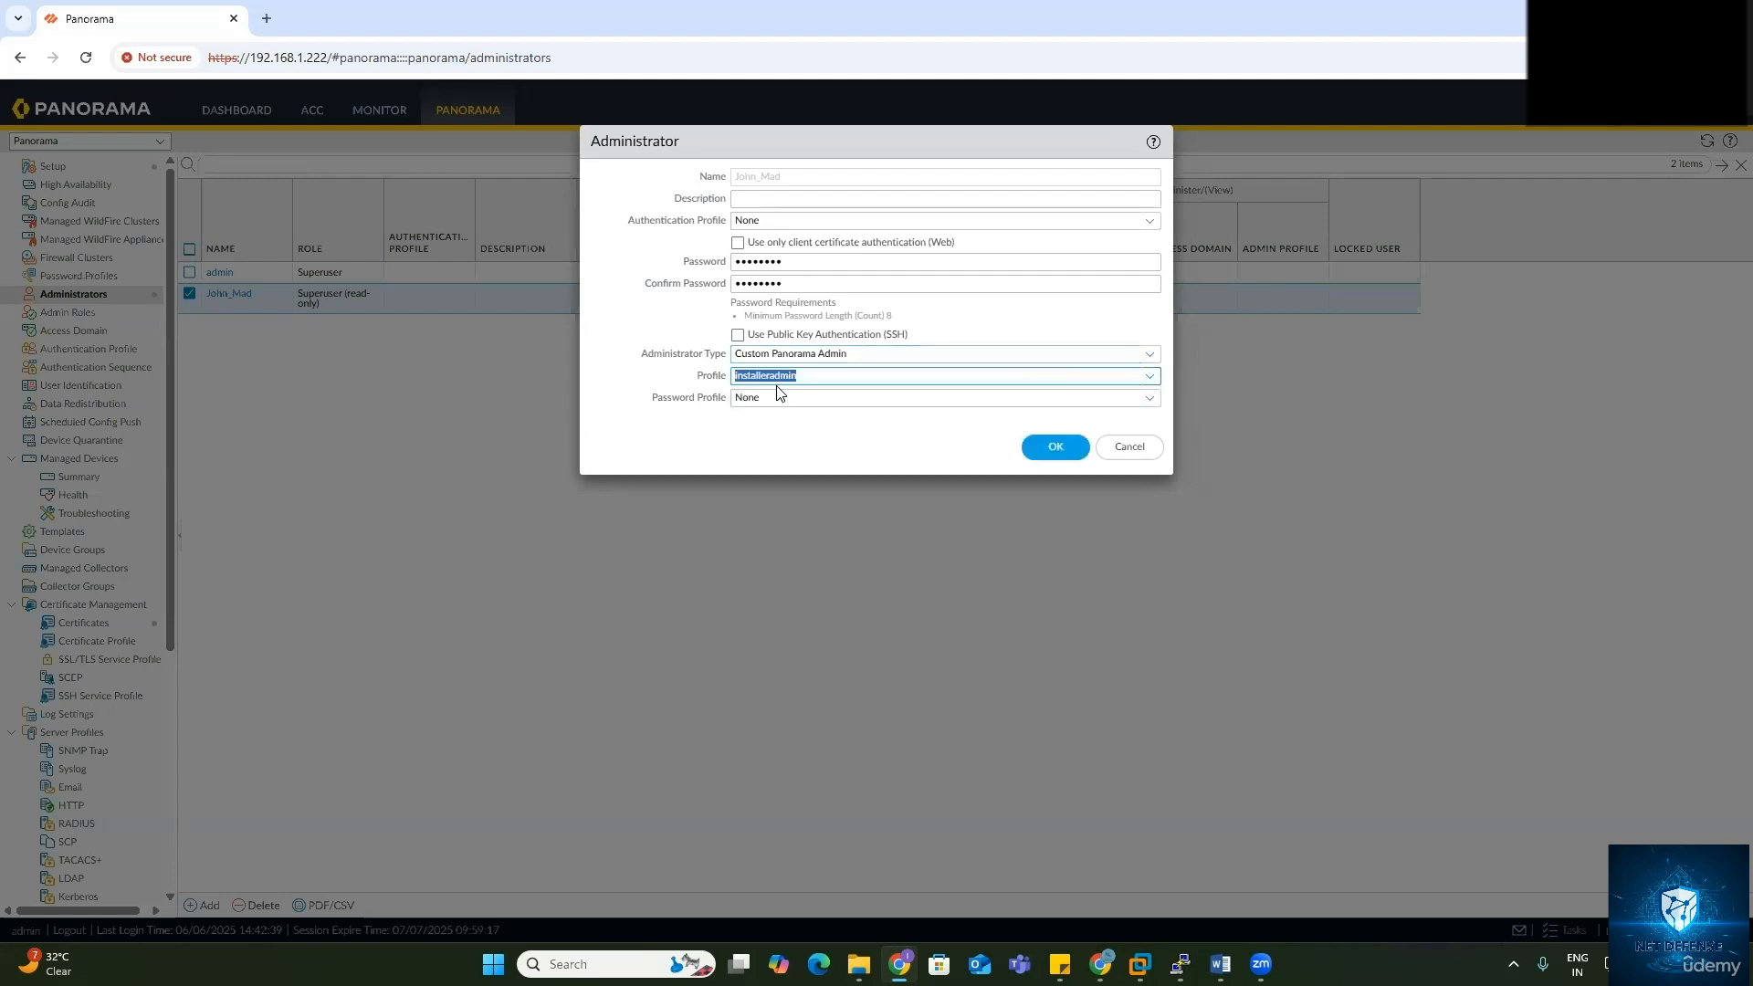
{"action": "left_click", "coordinate": [1148, 378]}
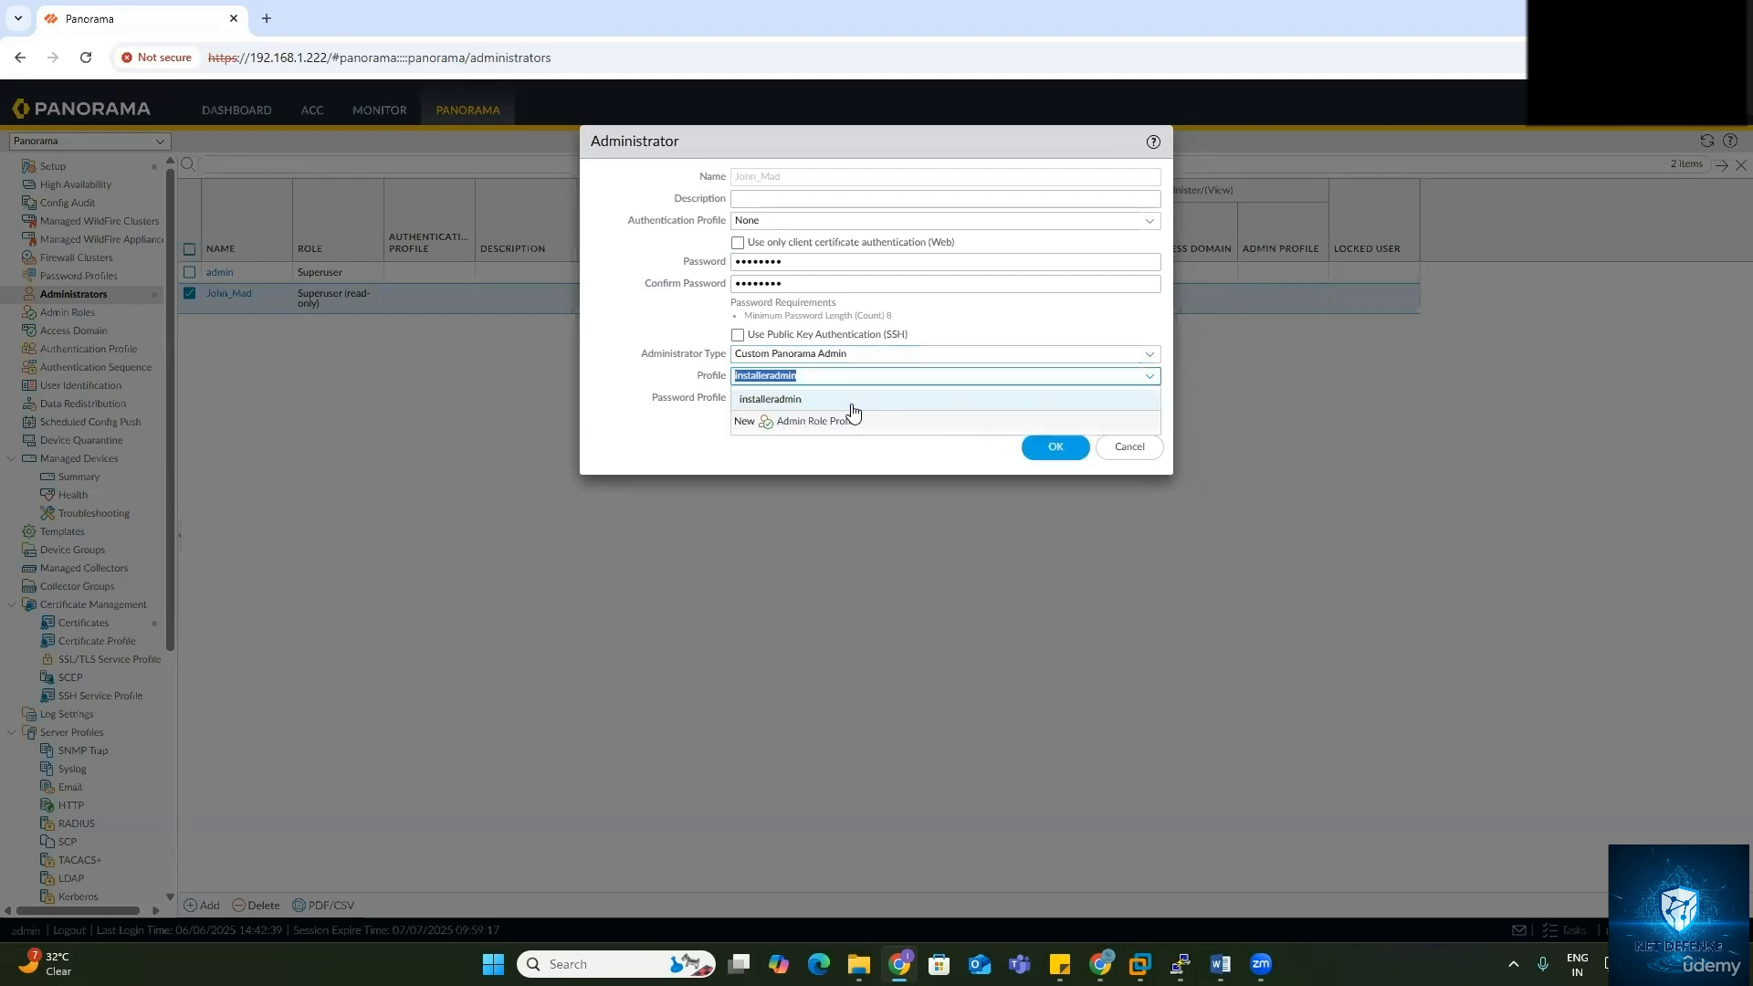
{"action": "left_click", "coordinate": [849, 405]}
{"action": "left_click", "coordinate": [1150, 376]}
{"action": "left_click", "coordinate": [1125, 446]}
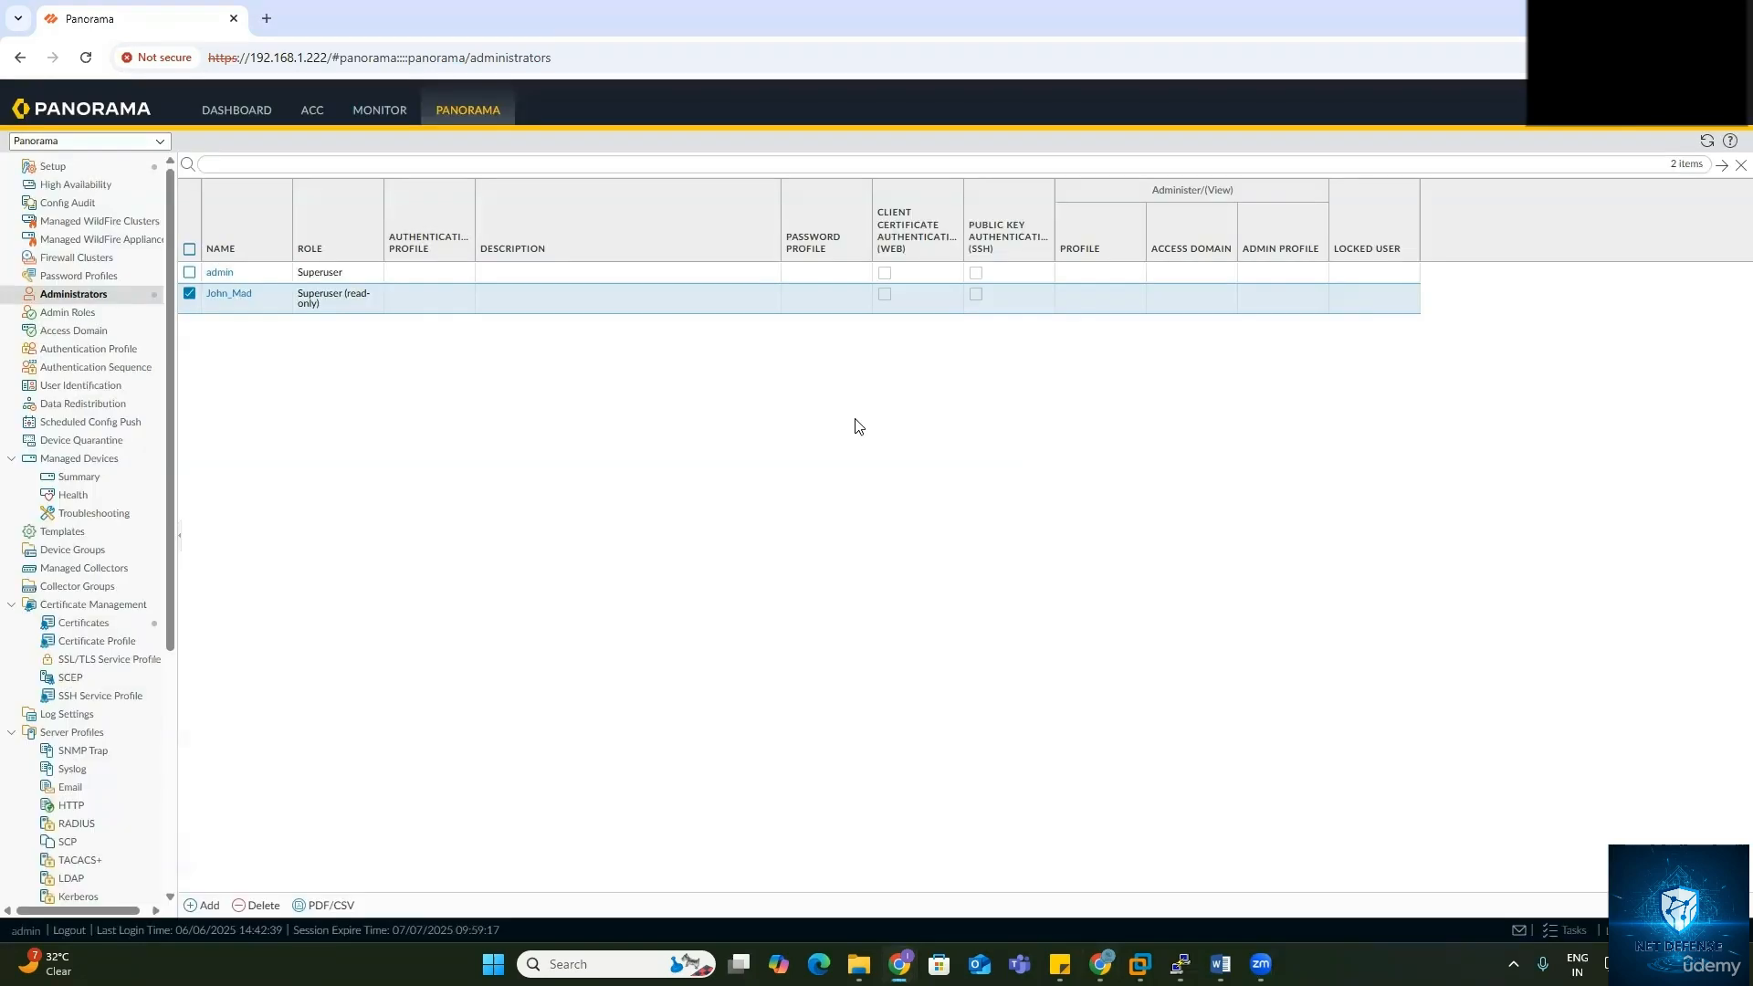
Step: Open the installeradmin role from the Admin Roles list and review its Web UI permissions
{"action": "left_click", "coordinate": [68, 313]}
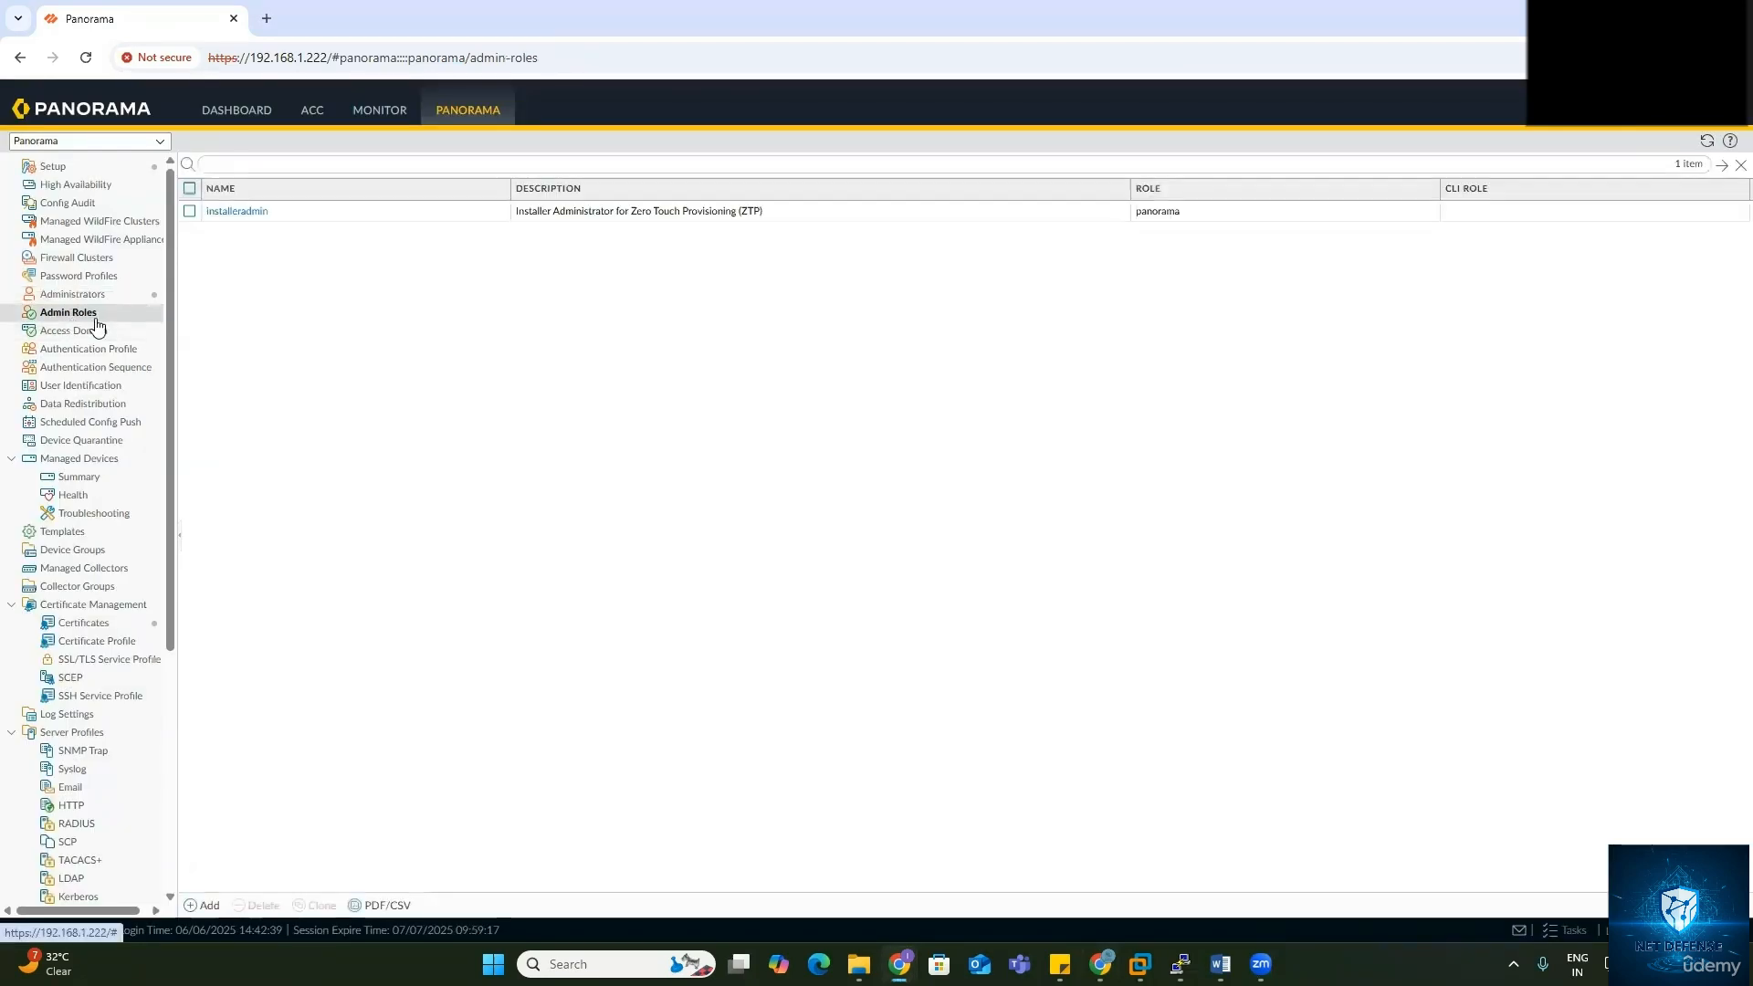
{"action": "left_click", "coordinate": [241, 212]}
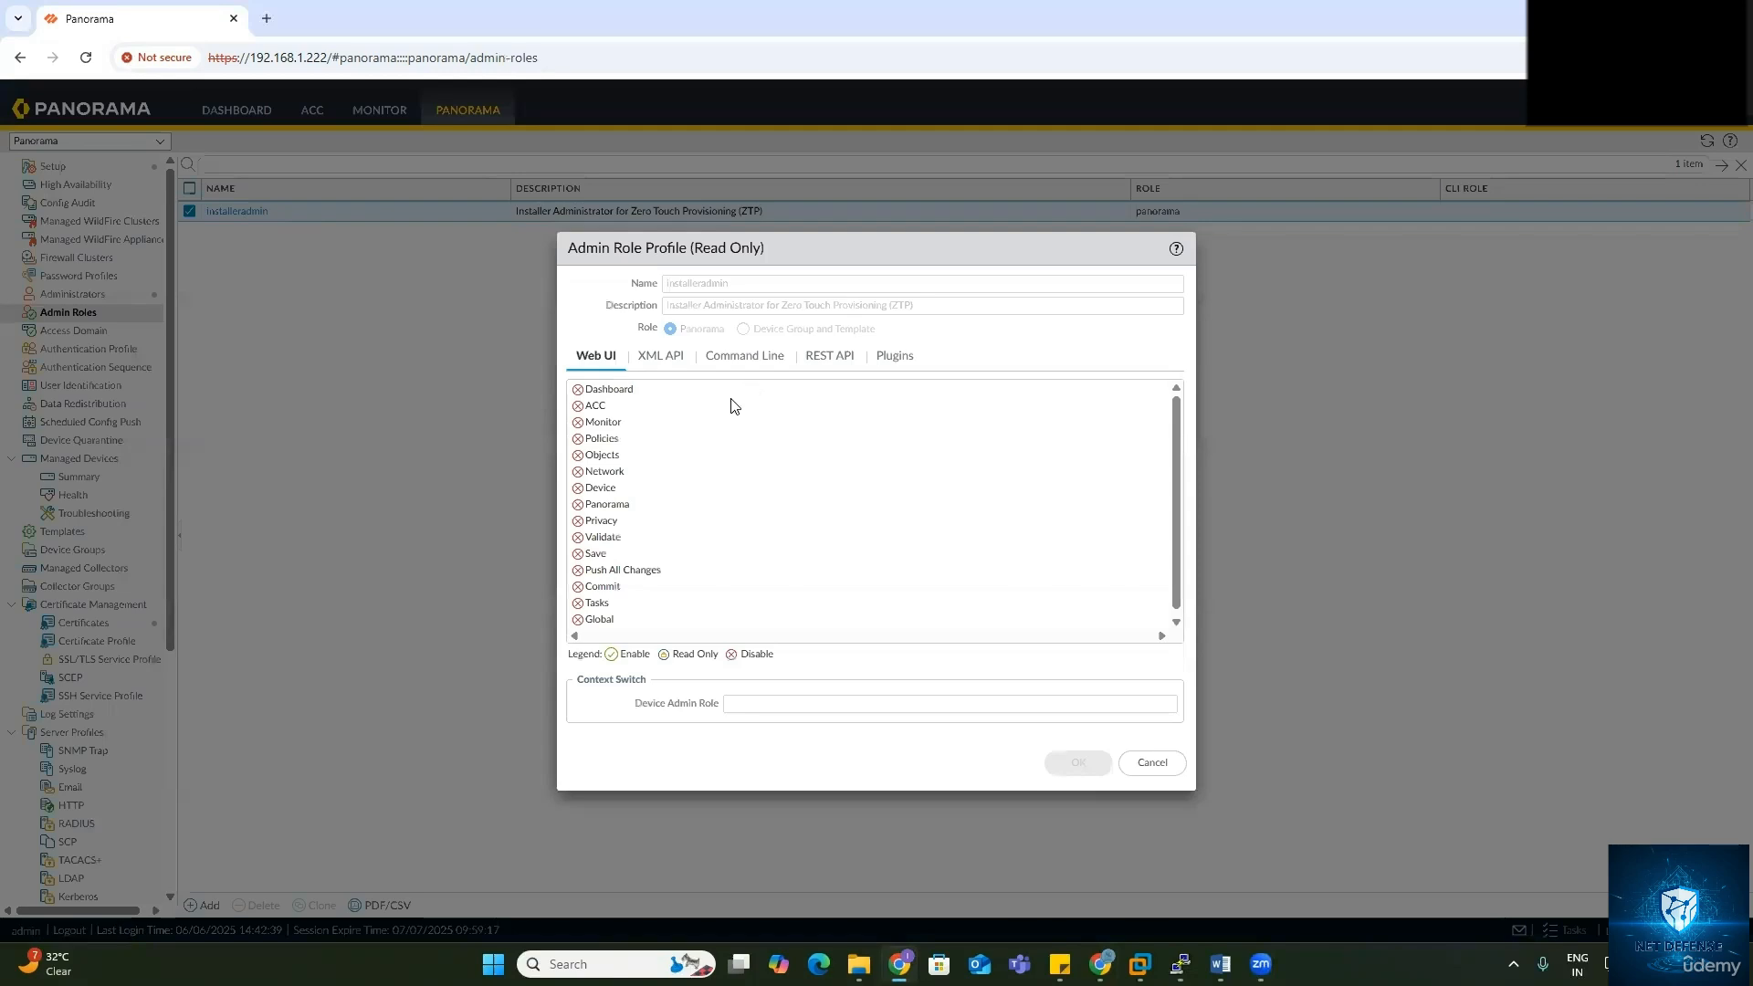
{"action": "scroll", "coordinate": [680, 464], "scroll_direction": "down", "scroll_amount": 1}
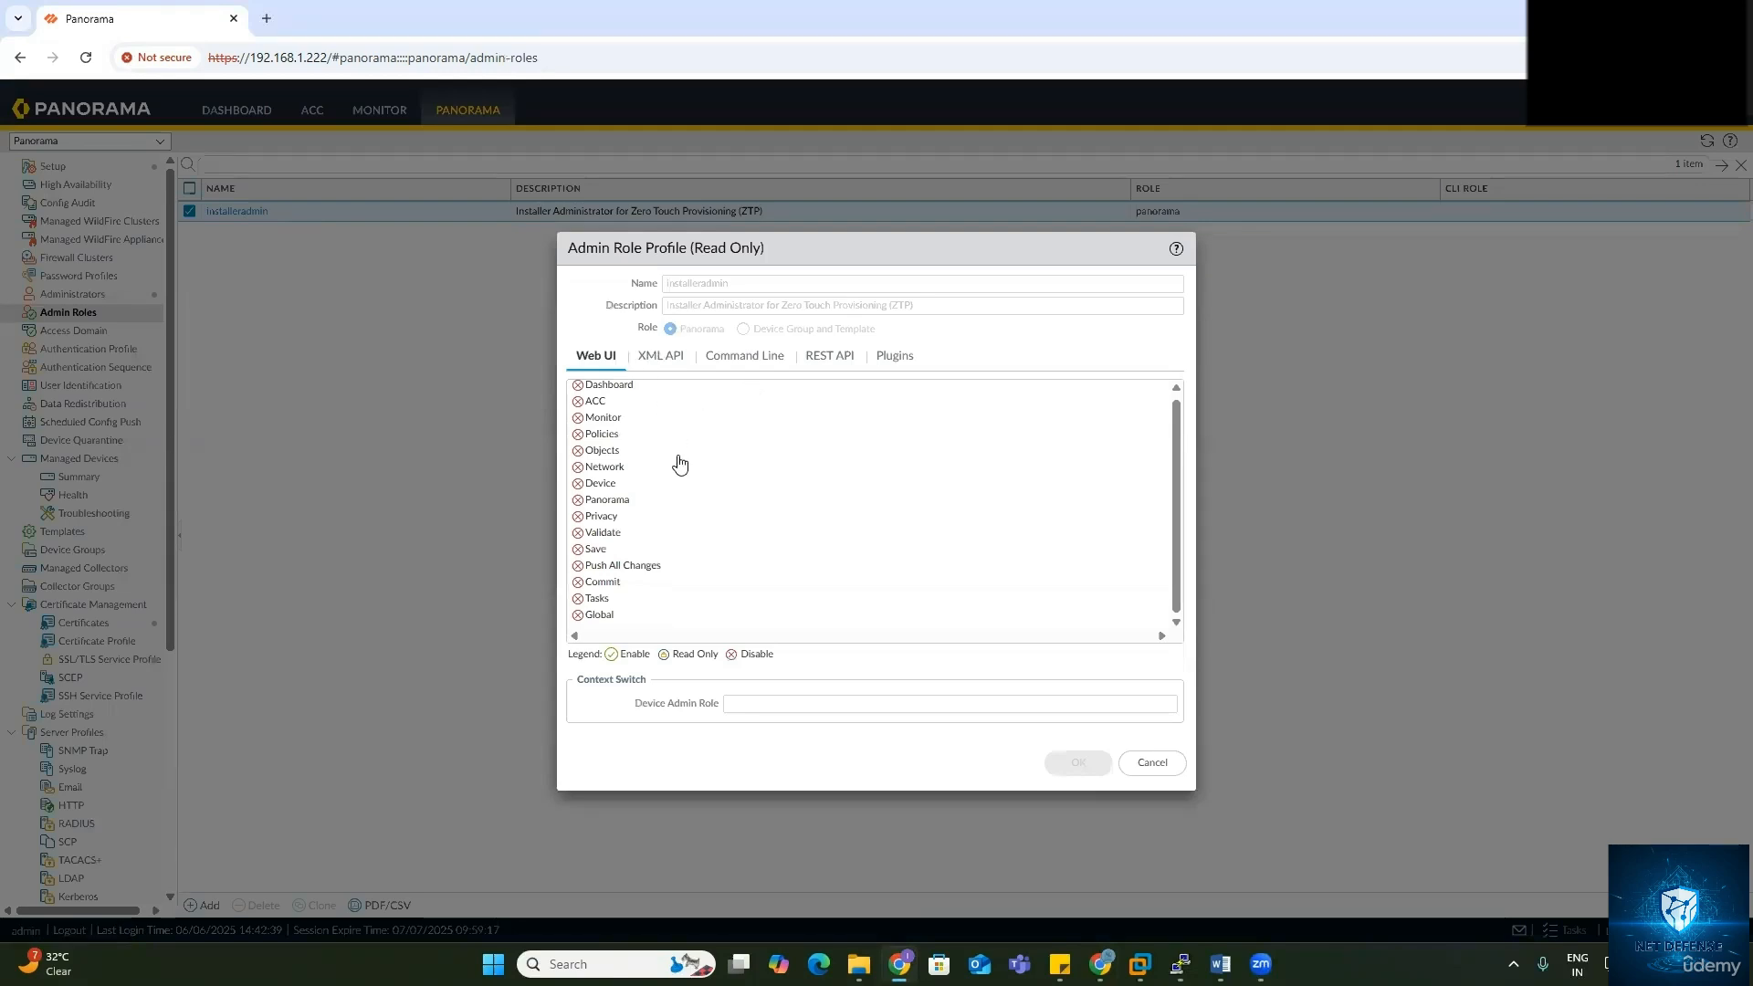
{"action": "scroll", "coordinate": [583, 402], "scroll_direction": "up", "scroll_amount": 1}
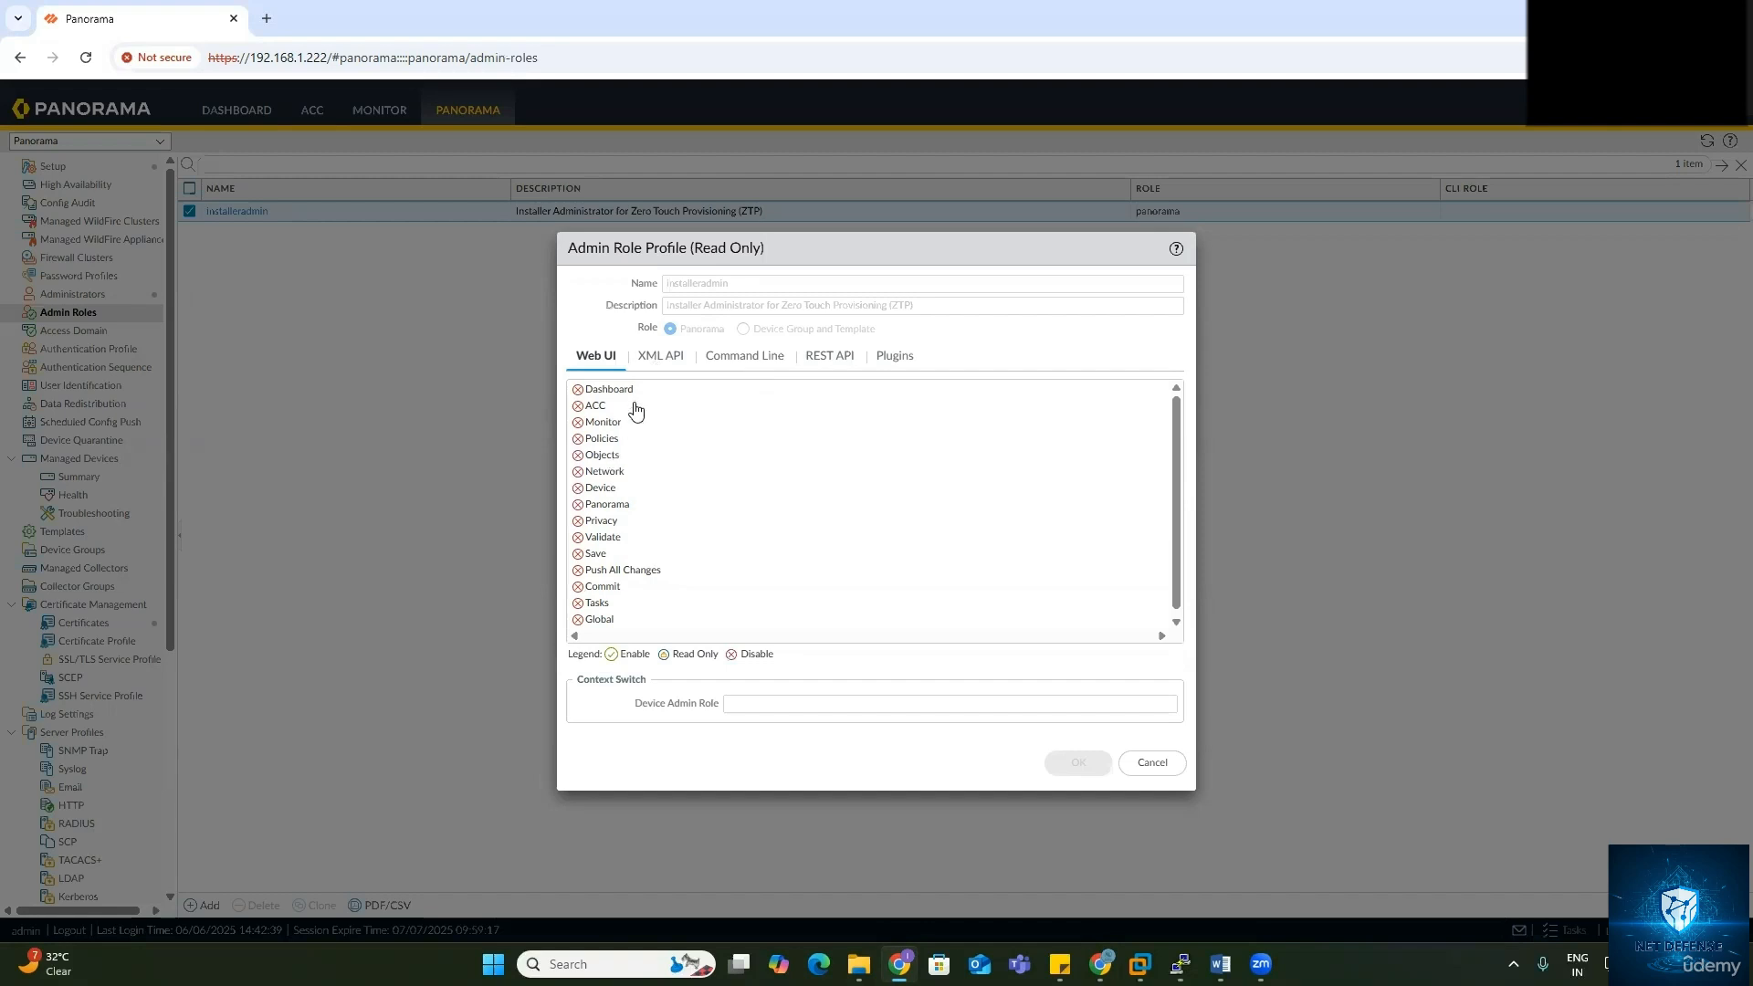
Step: Review installeradmin's XML API, Command Line, REST API and Plugins permissions, then close without changes
{"action": "left_click", "coordinate": [654, 365]}
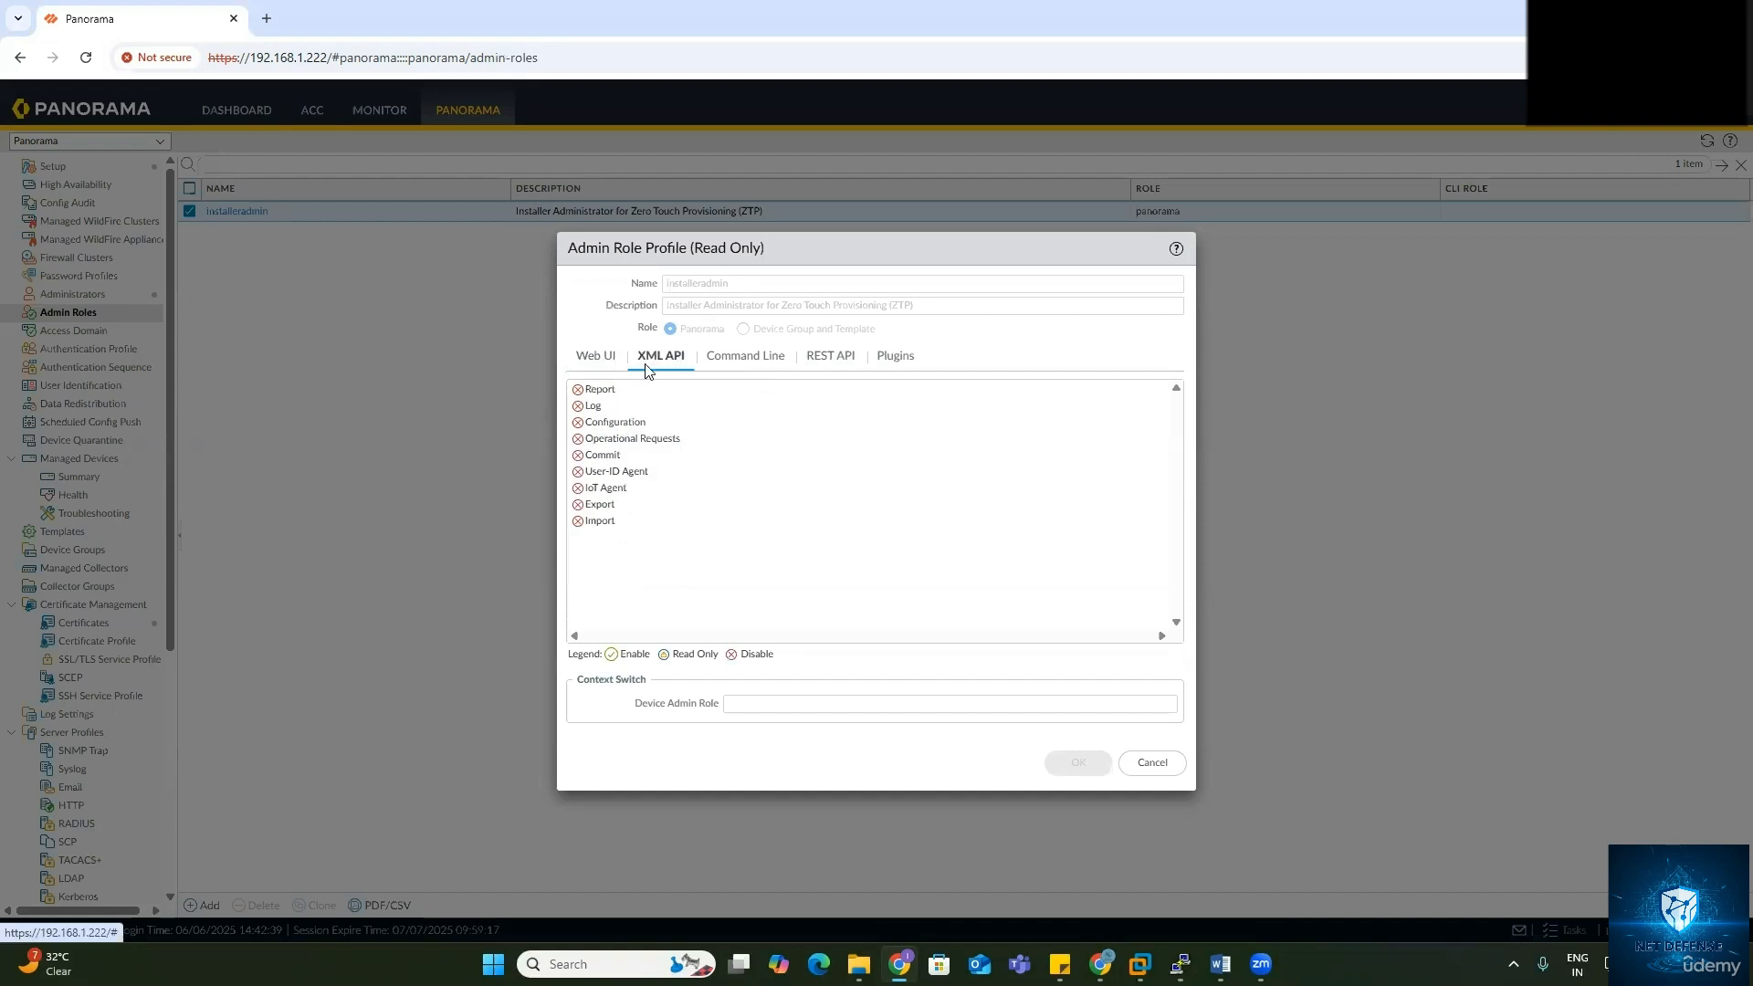
{"action": "left_click", "coordinate": [736, 363]}
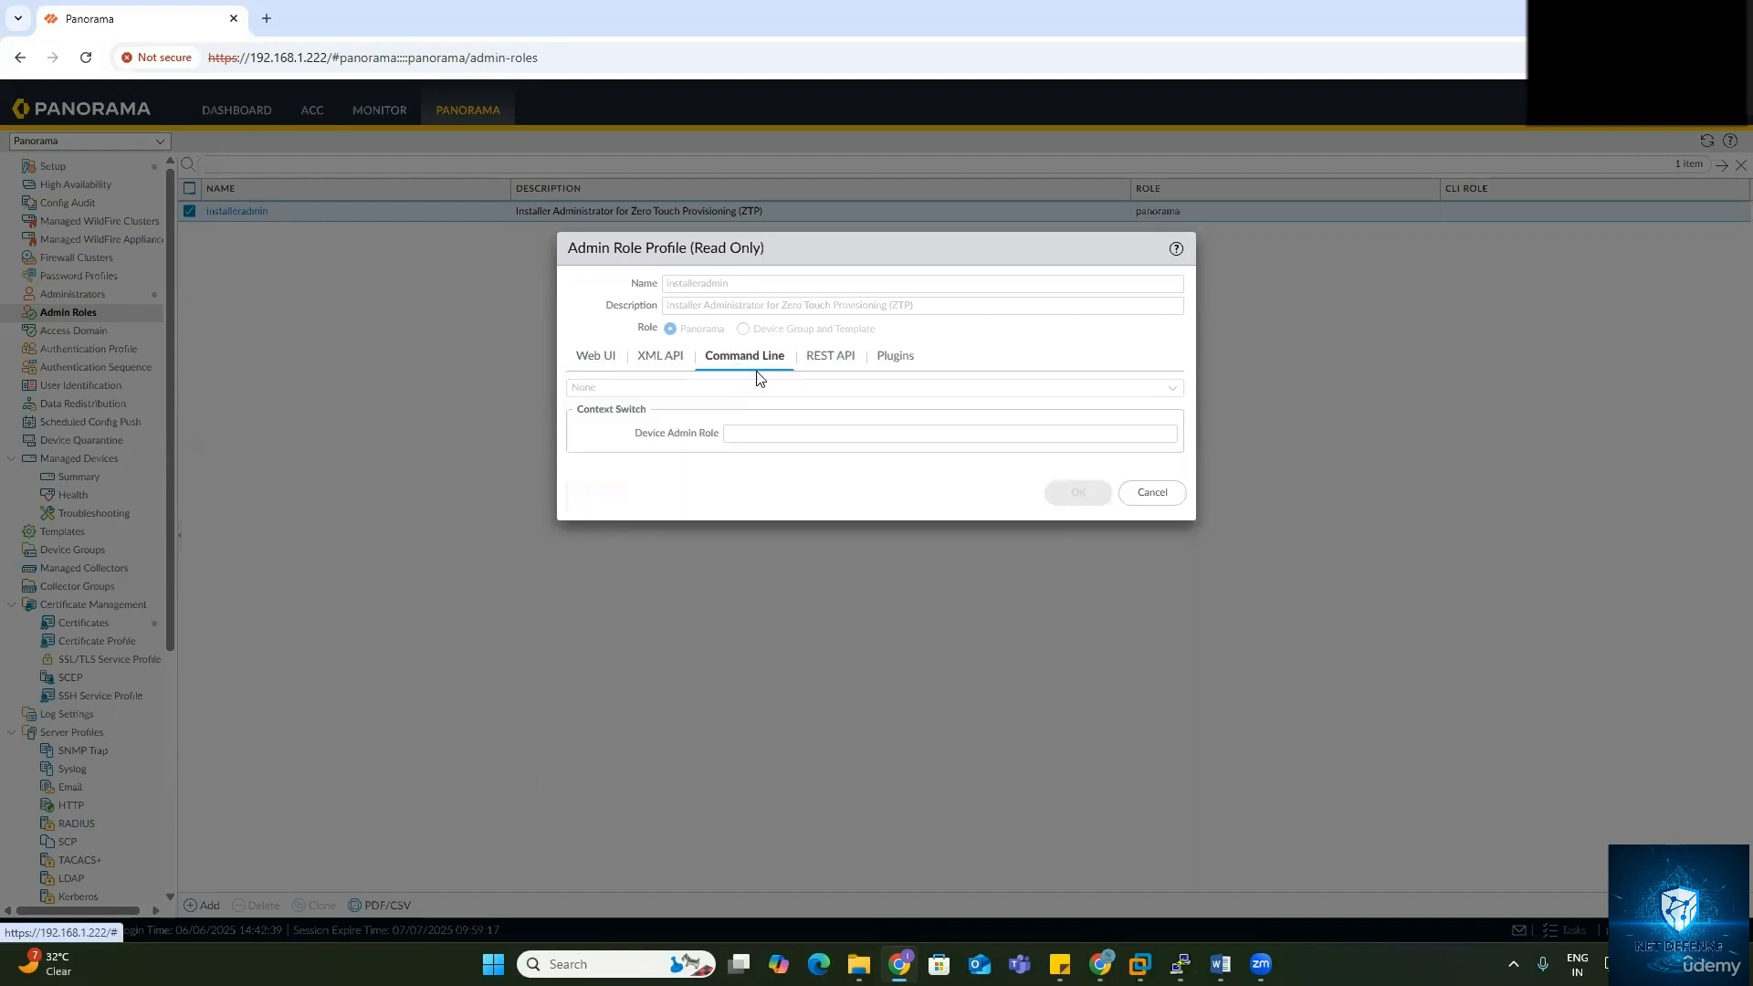
{"action": "left_click", "coordinate": [827, 359]}
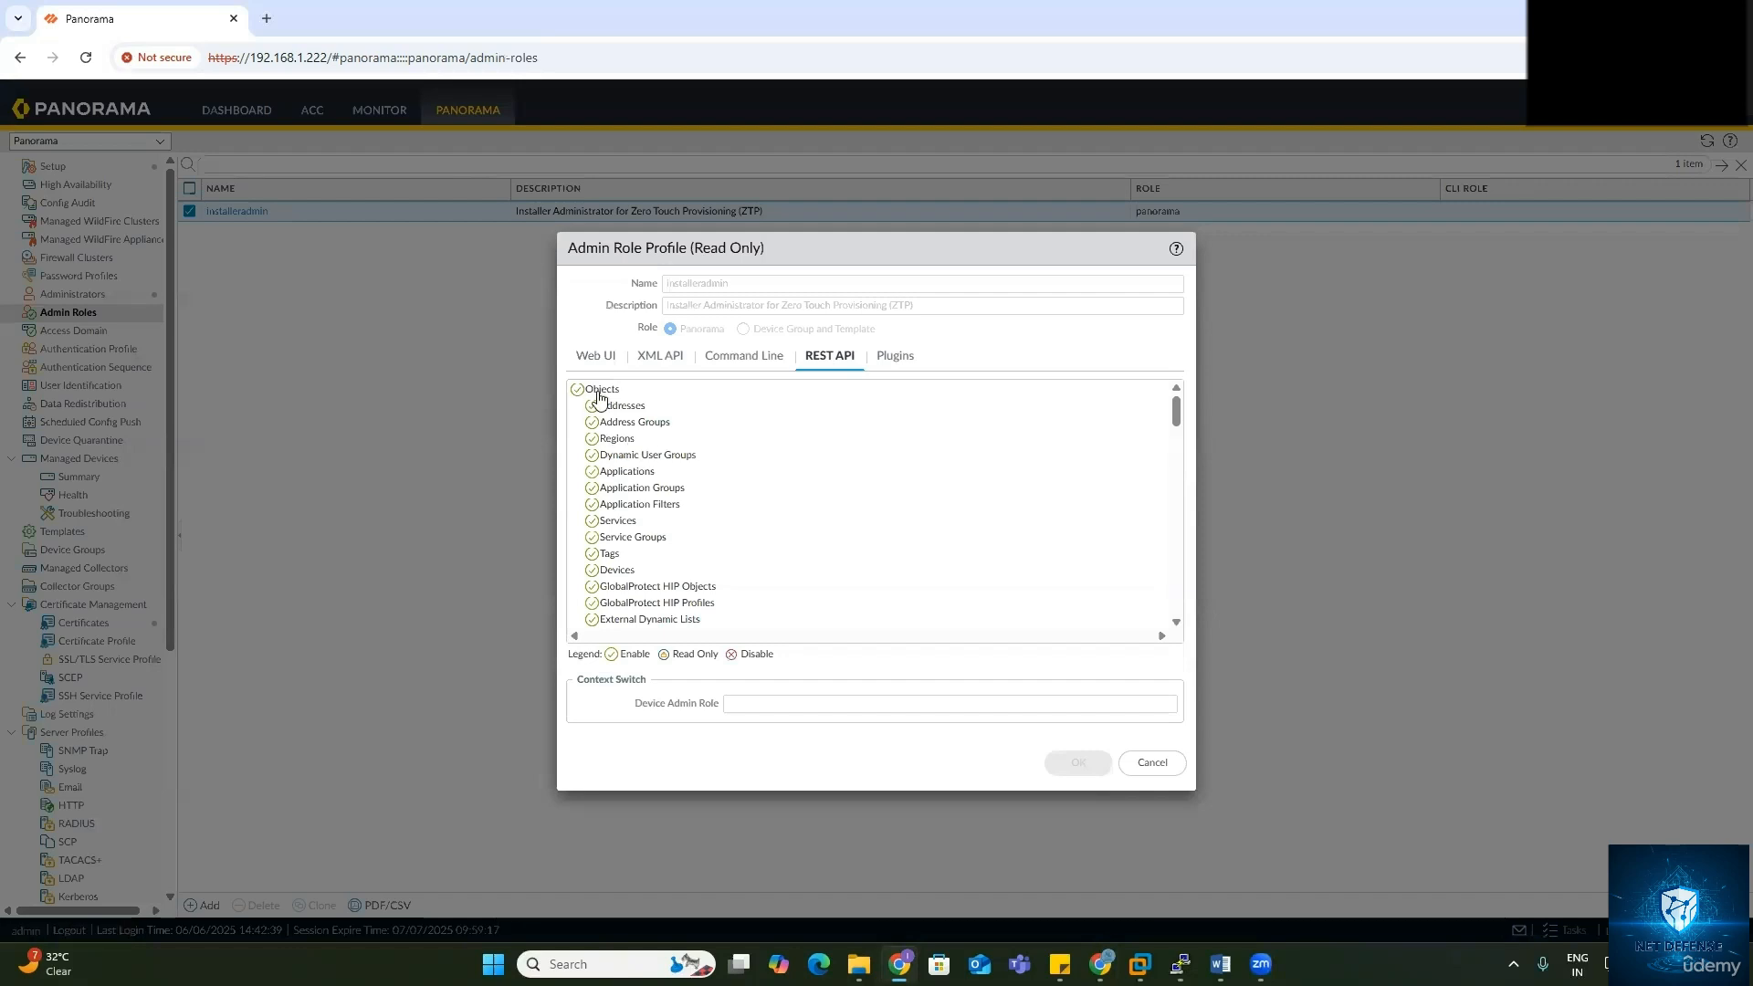
{"action": "scroll", "coordinate": [628, 559], "scroll_direction": "down", "scroll_amount": 10}
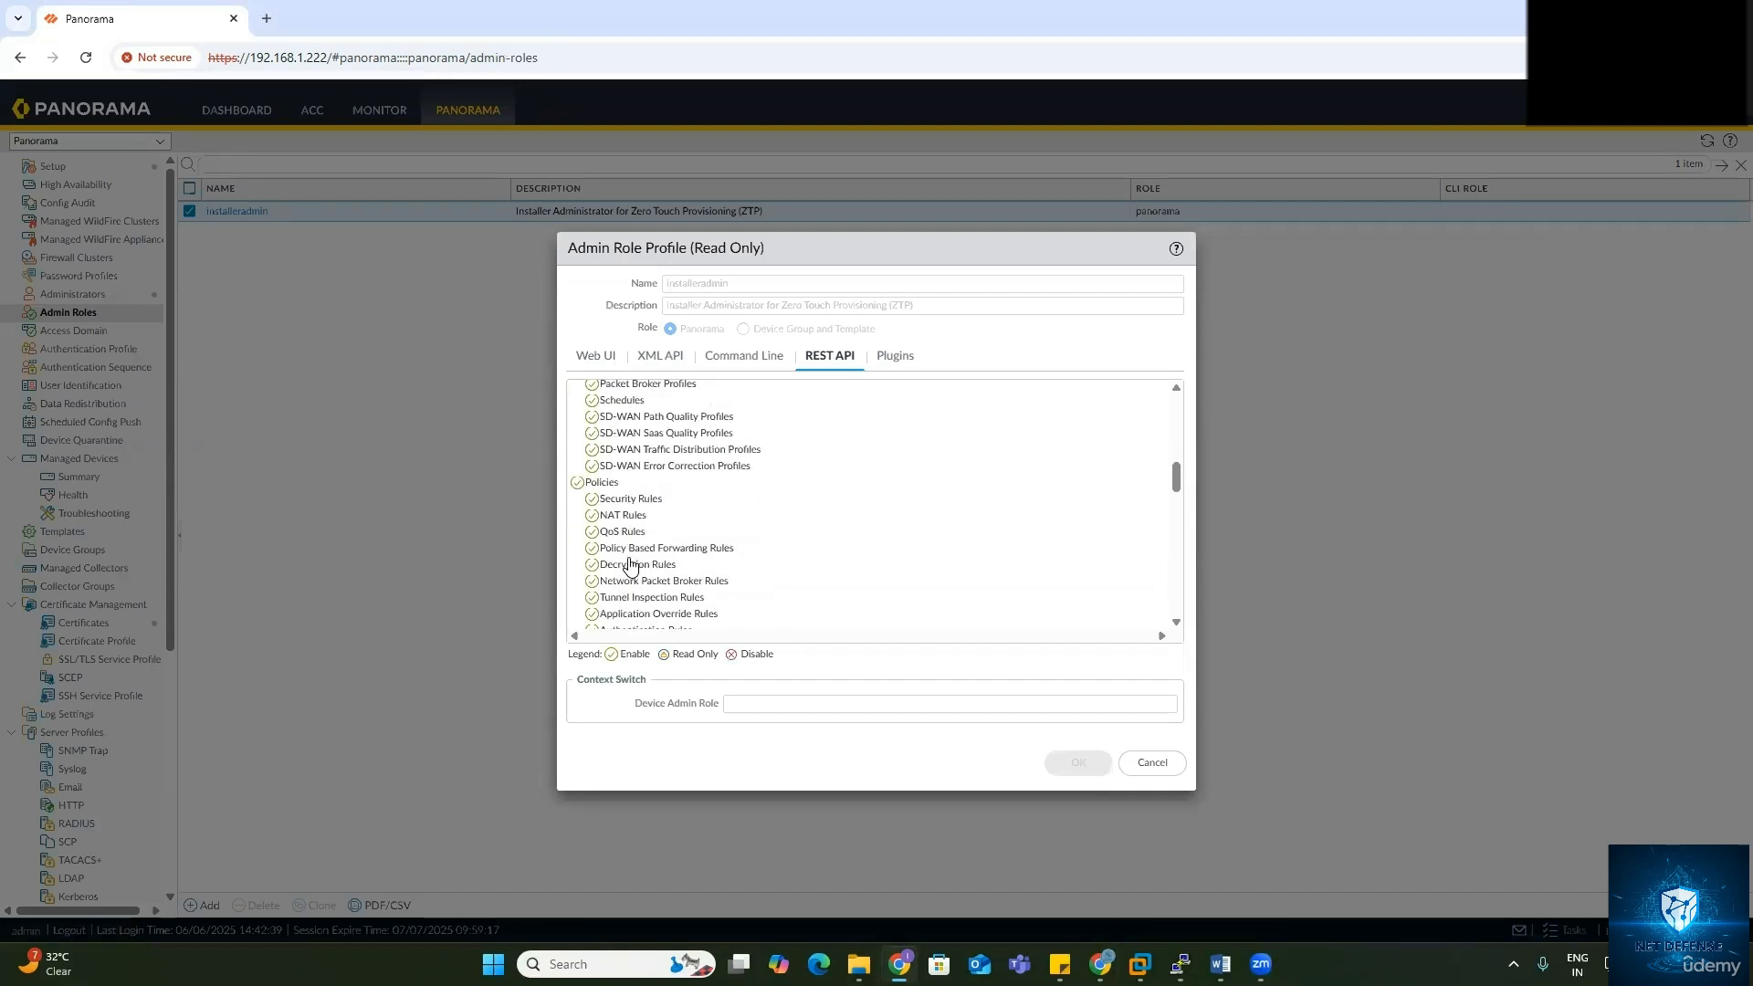
{"action": "scroll", "coordinate": [630, 564], "scroll_direction": "down", "scroll_amount": 10}
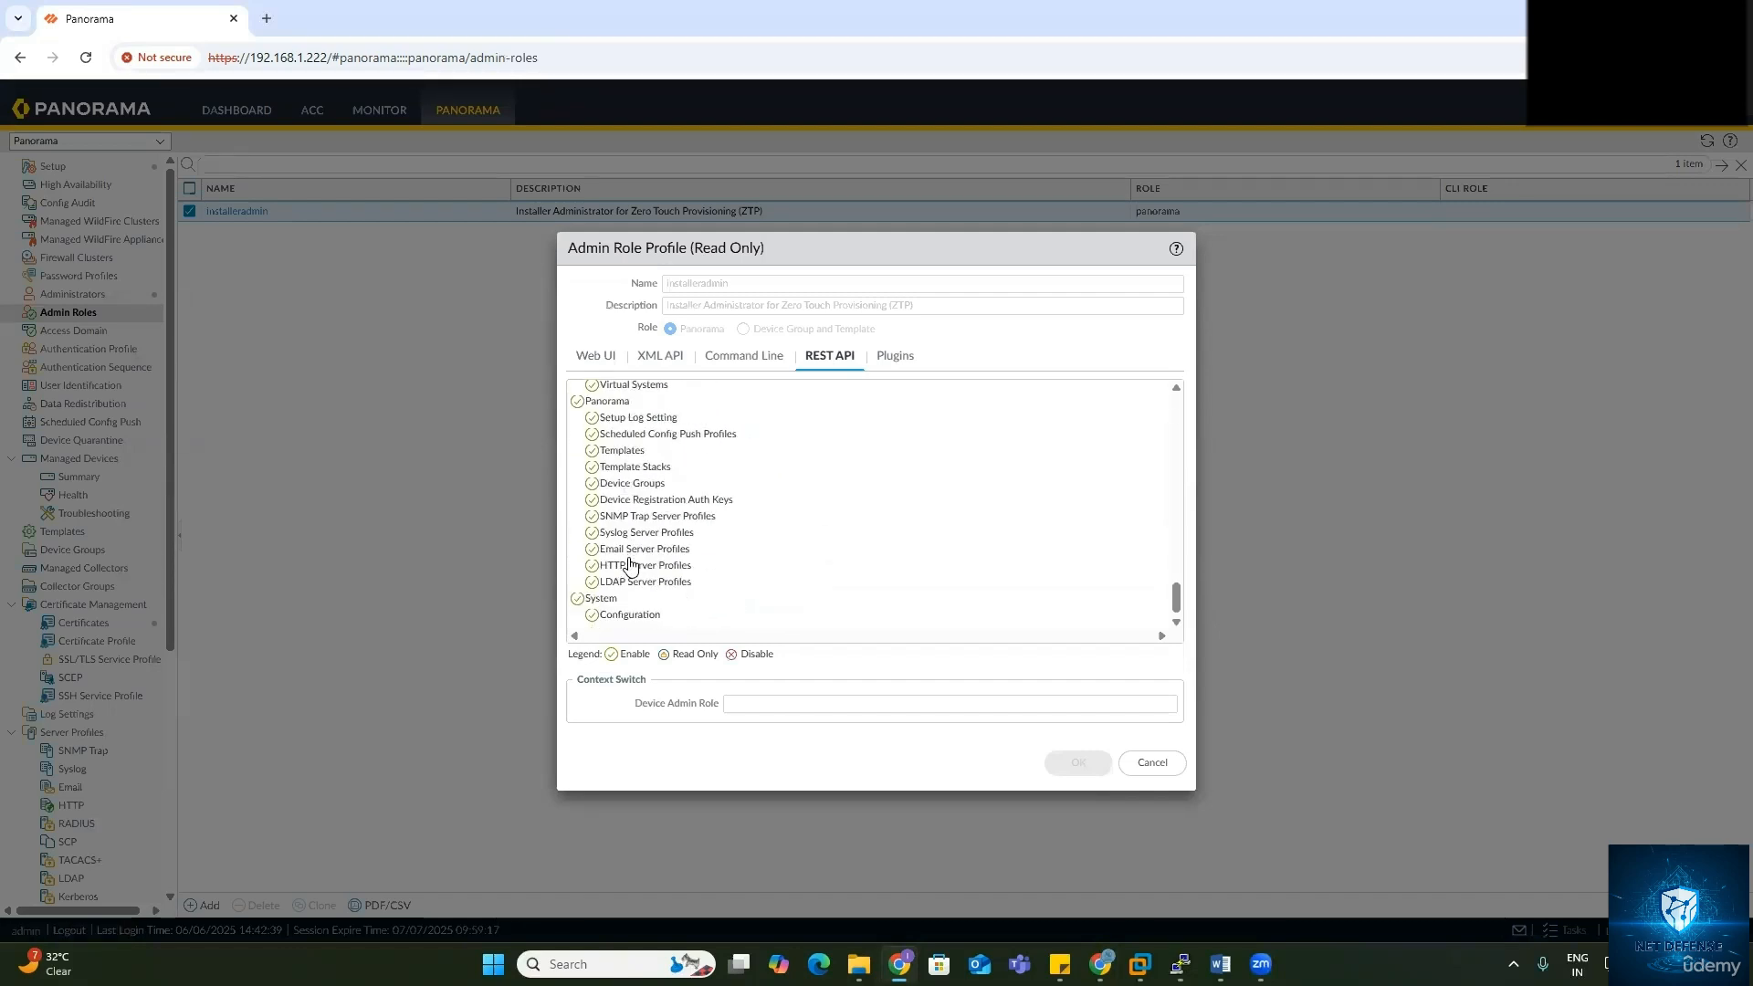
{"action": "scroll", "coordinate": [630, 563], "scroll_direction": "up", "scroll_amount": 10}
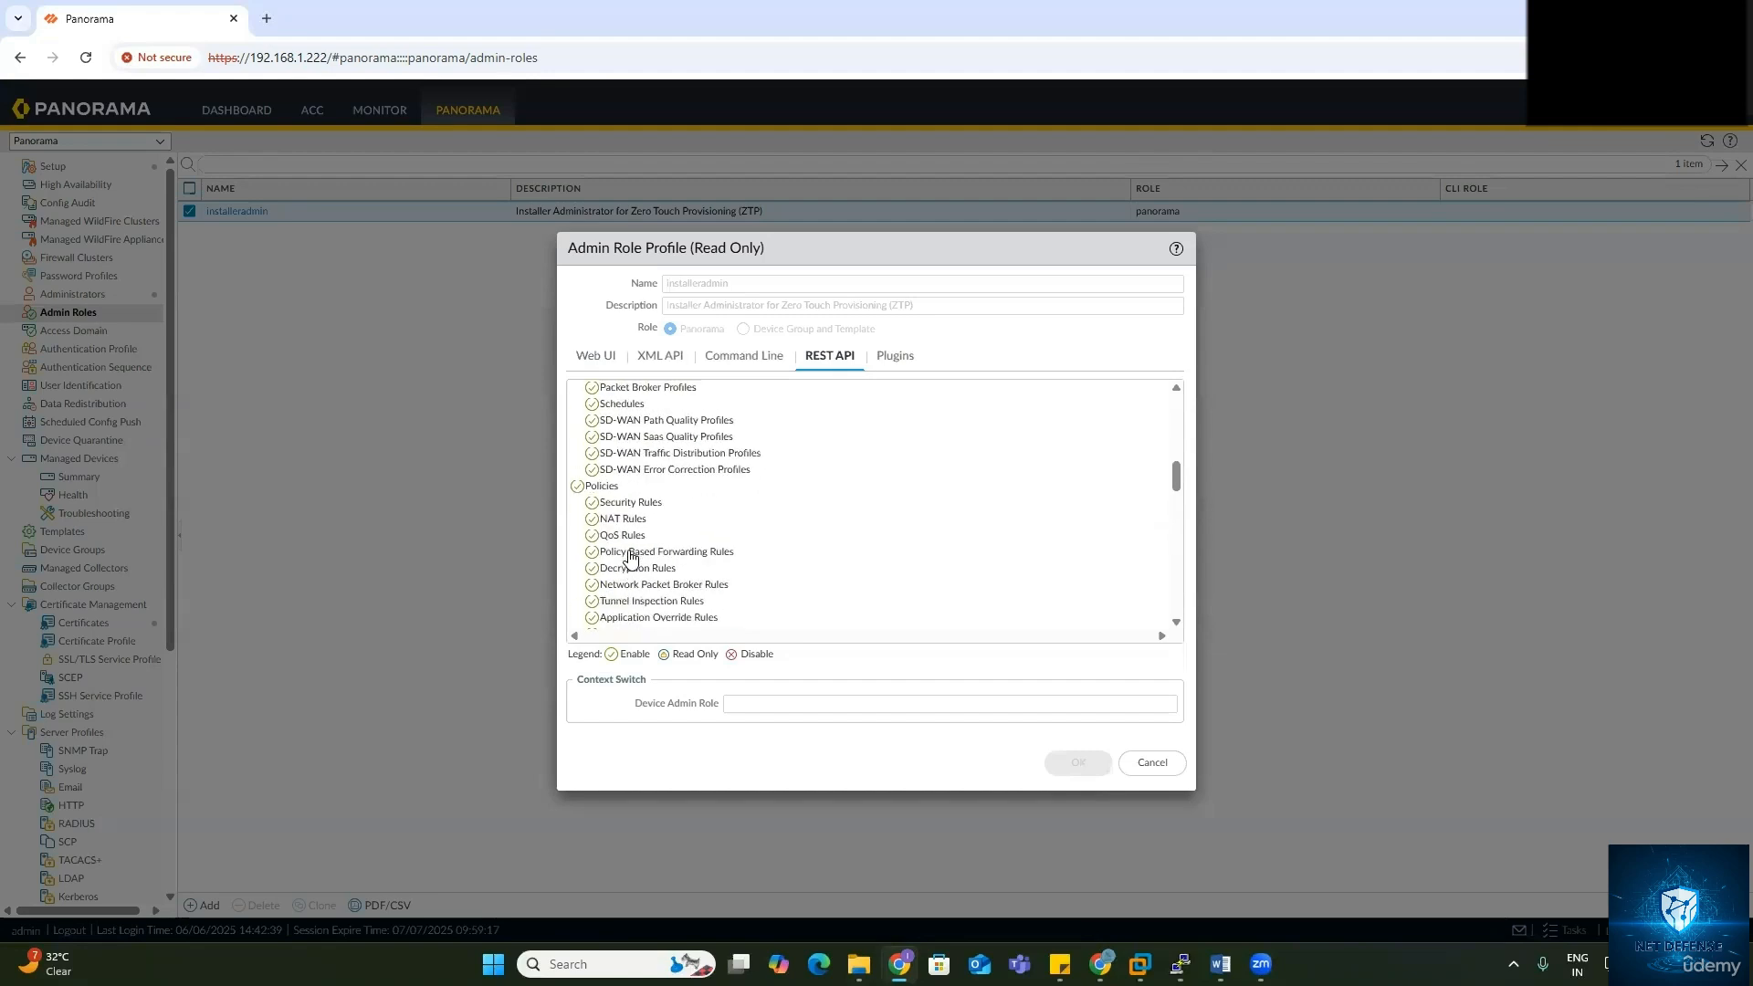
{"action": "scroll", "coordinate": [630, 557], "scroll_direction": "up", "scroll_amount": 5}
{"action": "left_click", "coordinate": [892, 358]}
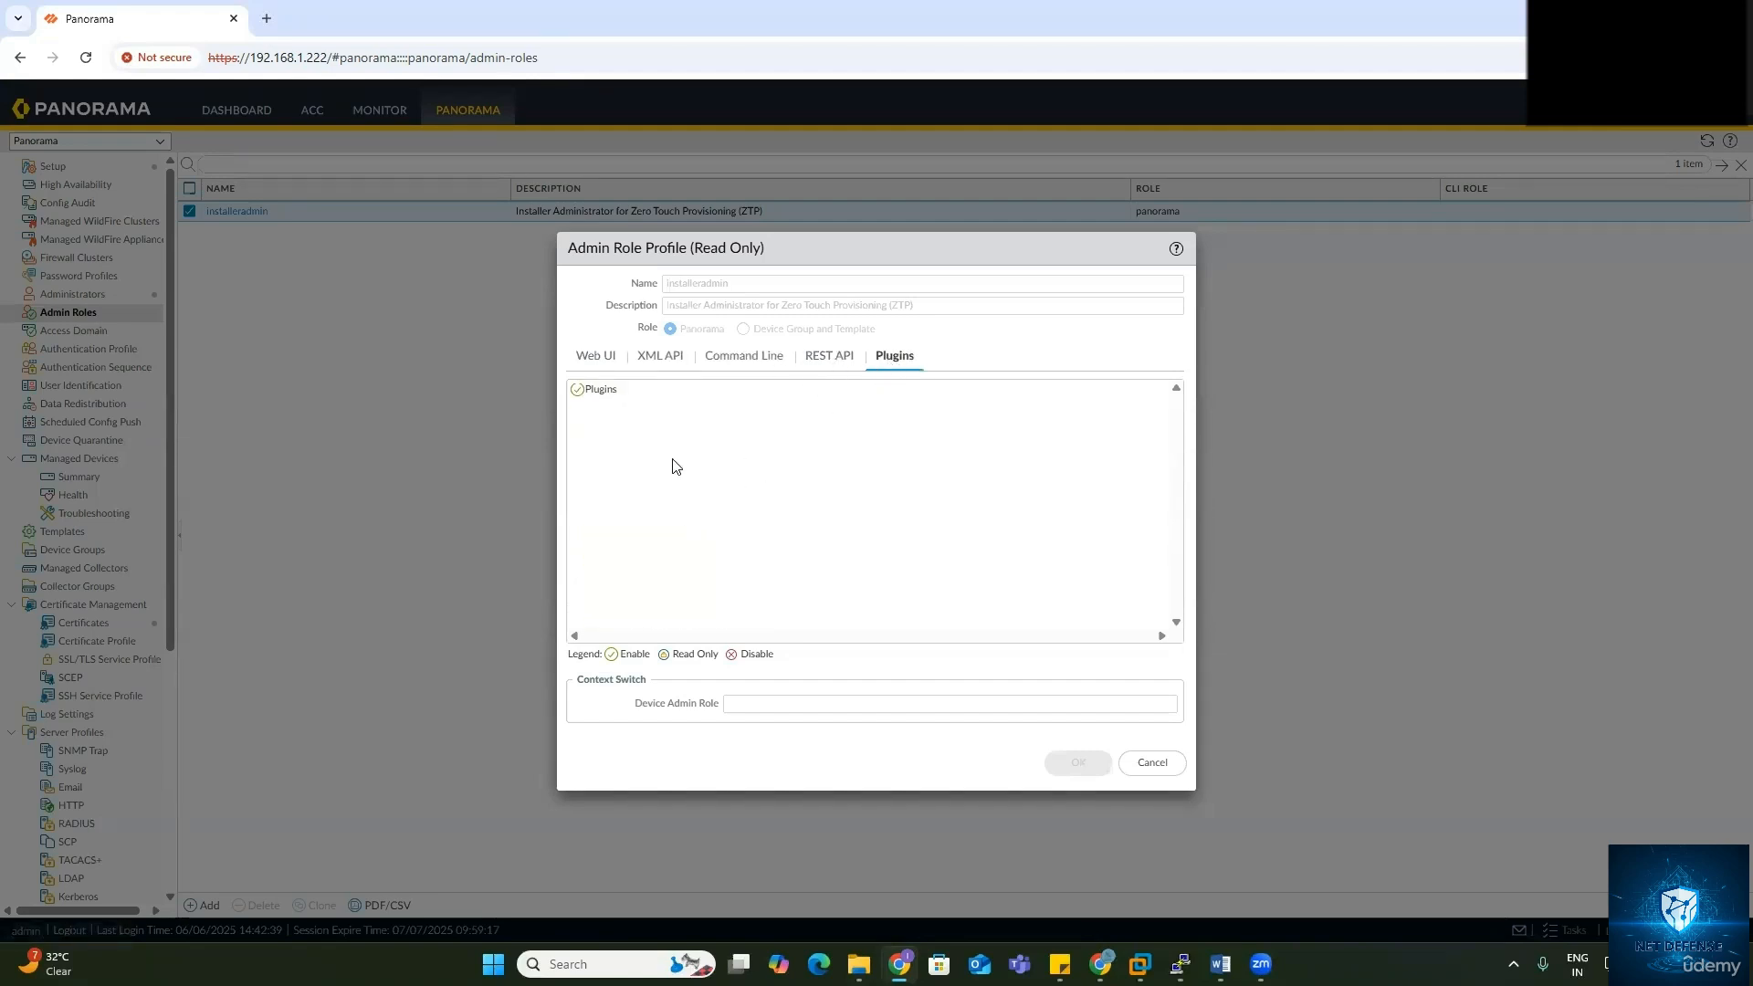
{"action": "left_click", "coordinate": [593, 355]}
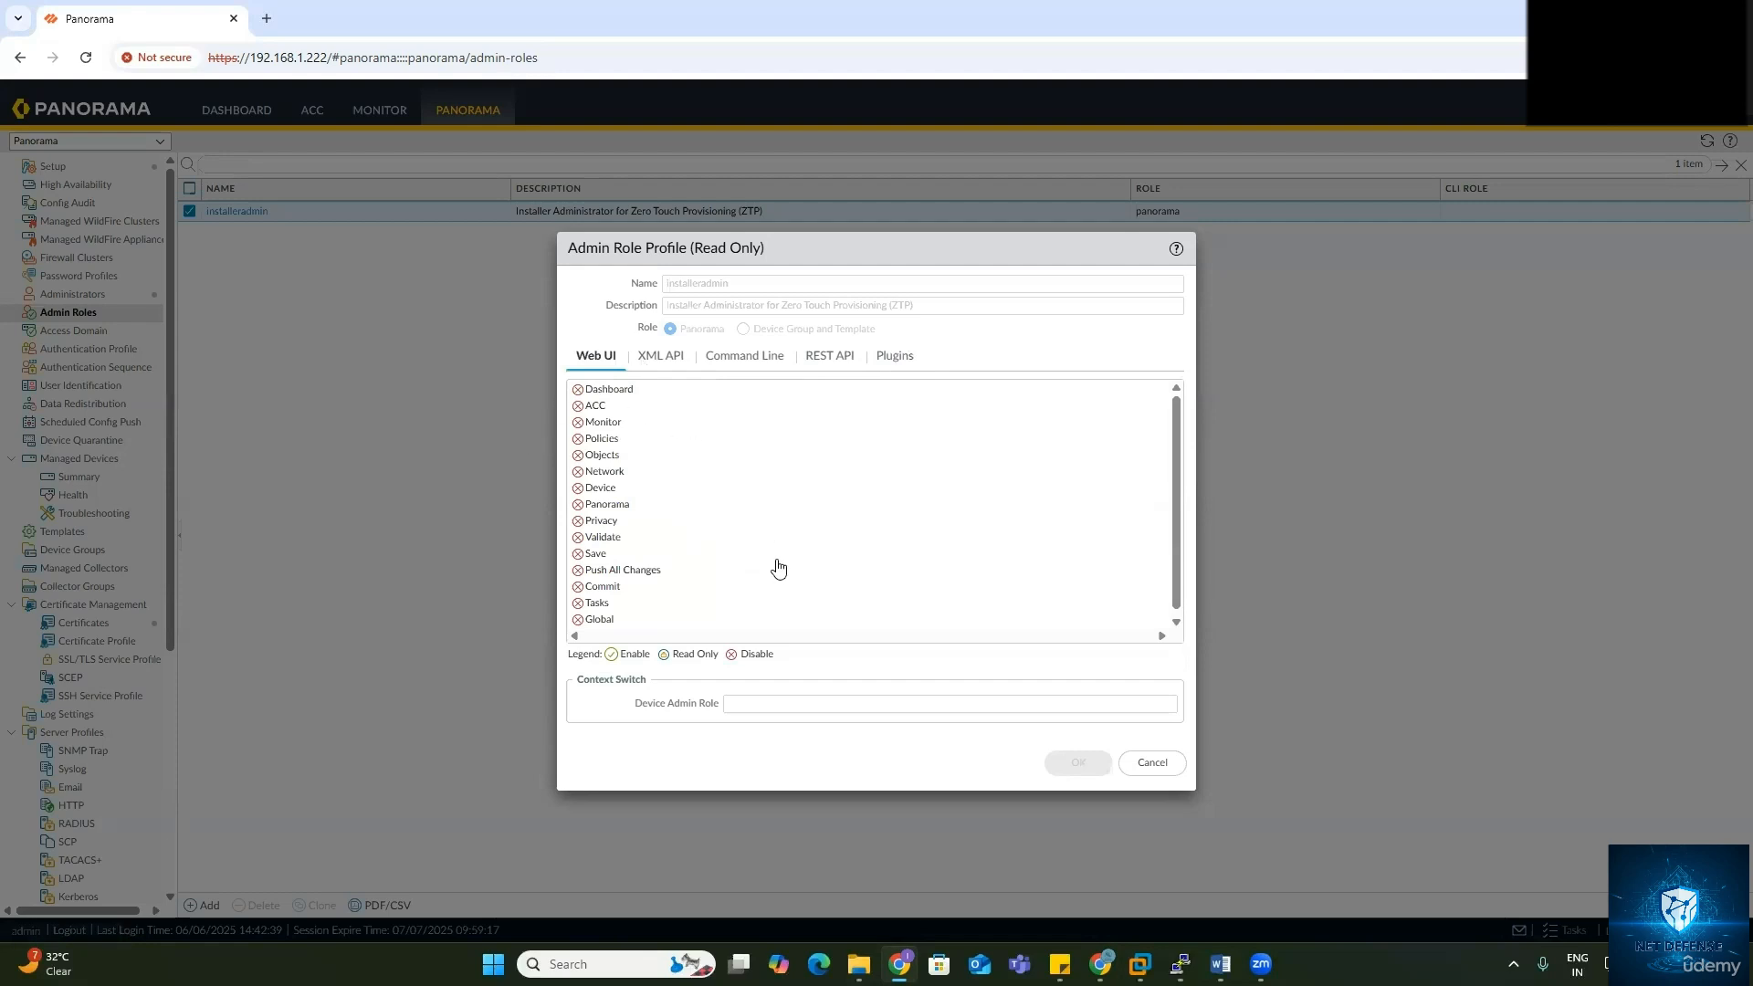
{"action": "left_click", "coordinate": [1153, 765]}
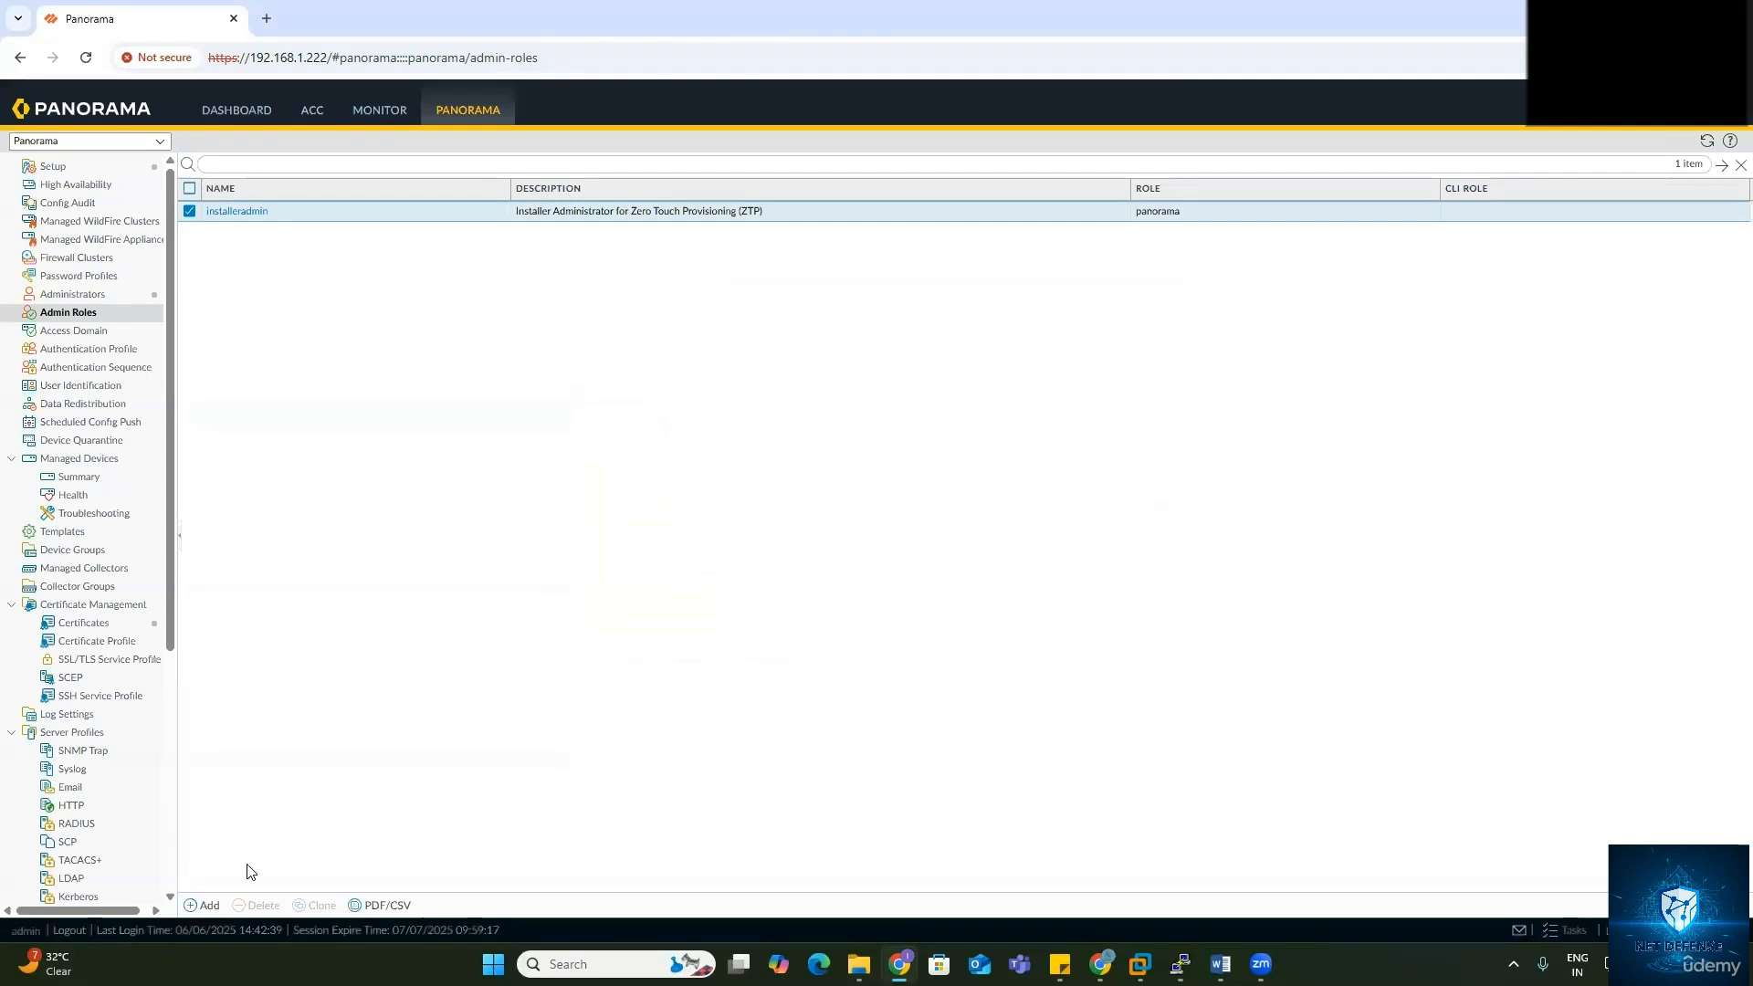
Step: Start a new admin role profile named SOC-Analyst and scroll its Web UI permissions
{"action": "left_click", "coordinate": [206, 905]}
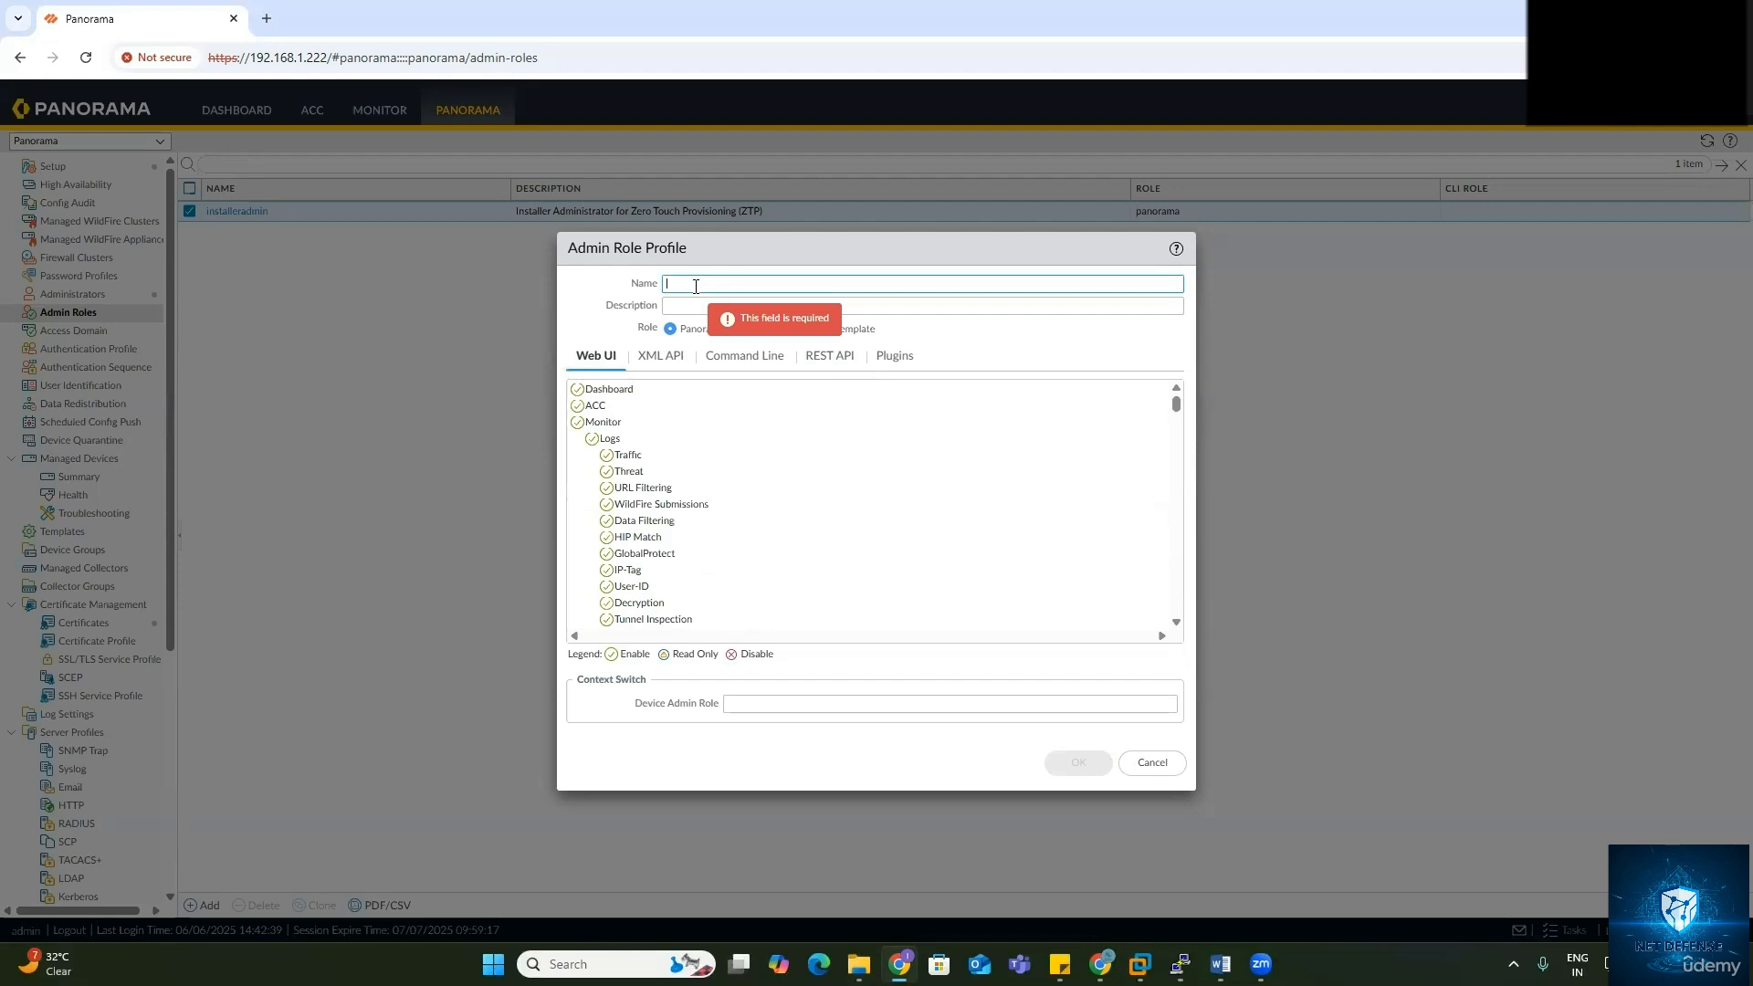
{"action": "type", "text": "SOC-Analyst"}
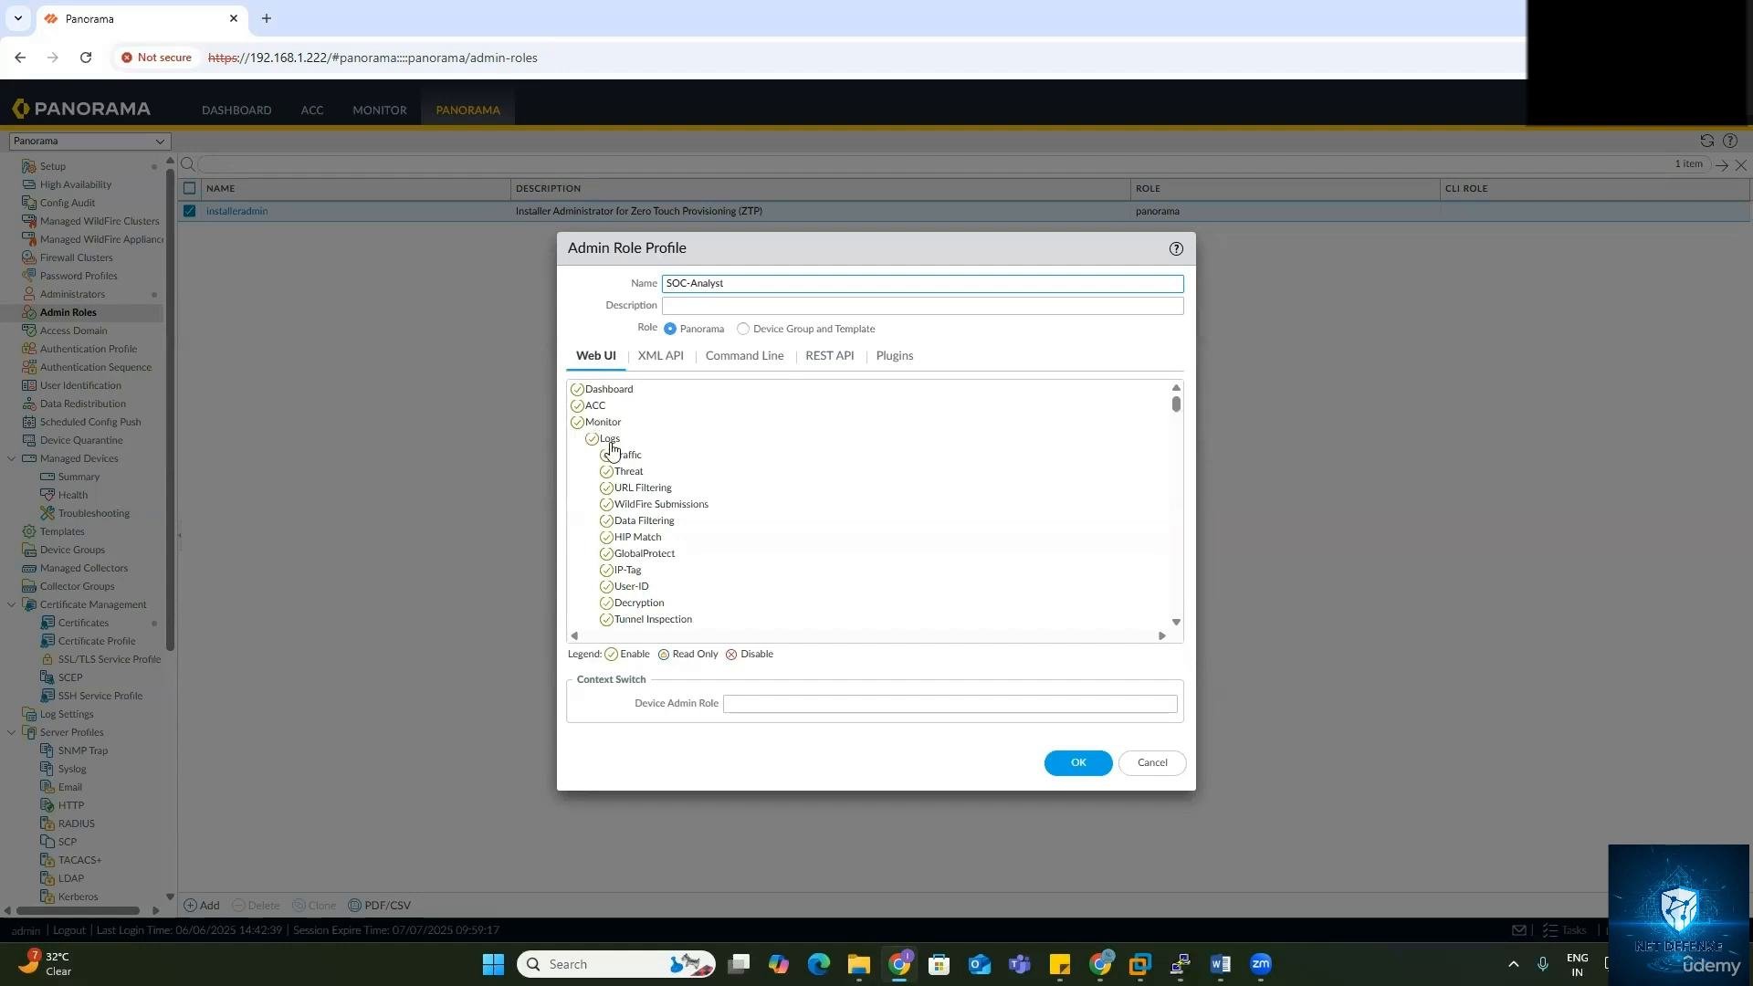
{"action": "scroll", "coordinate": [628, 481], "scroll_direction": "down", "scroll_amount": 8}
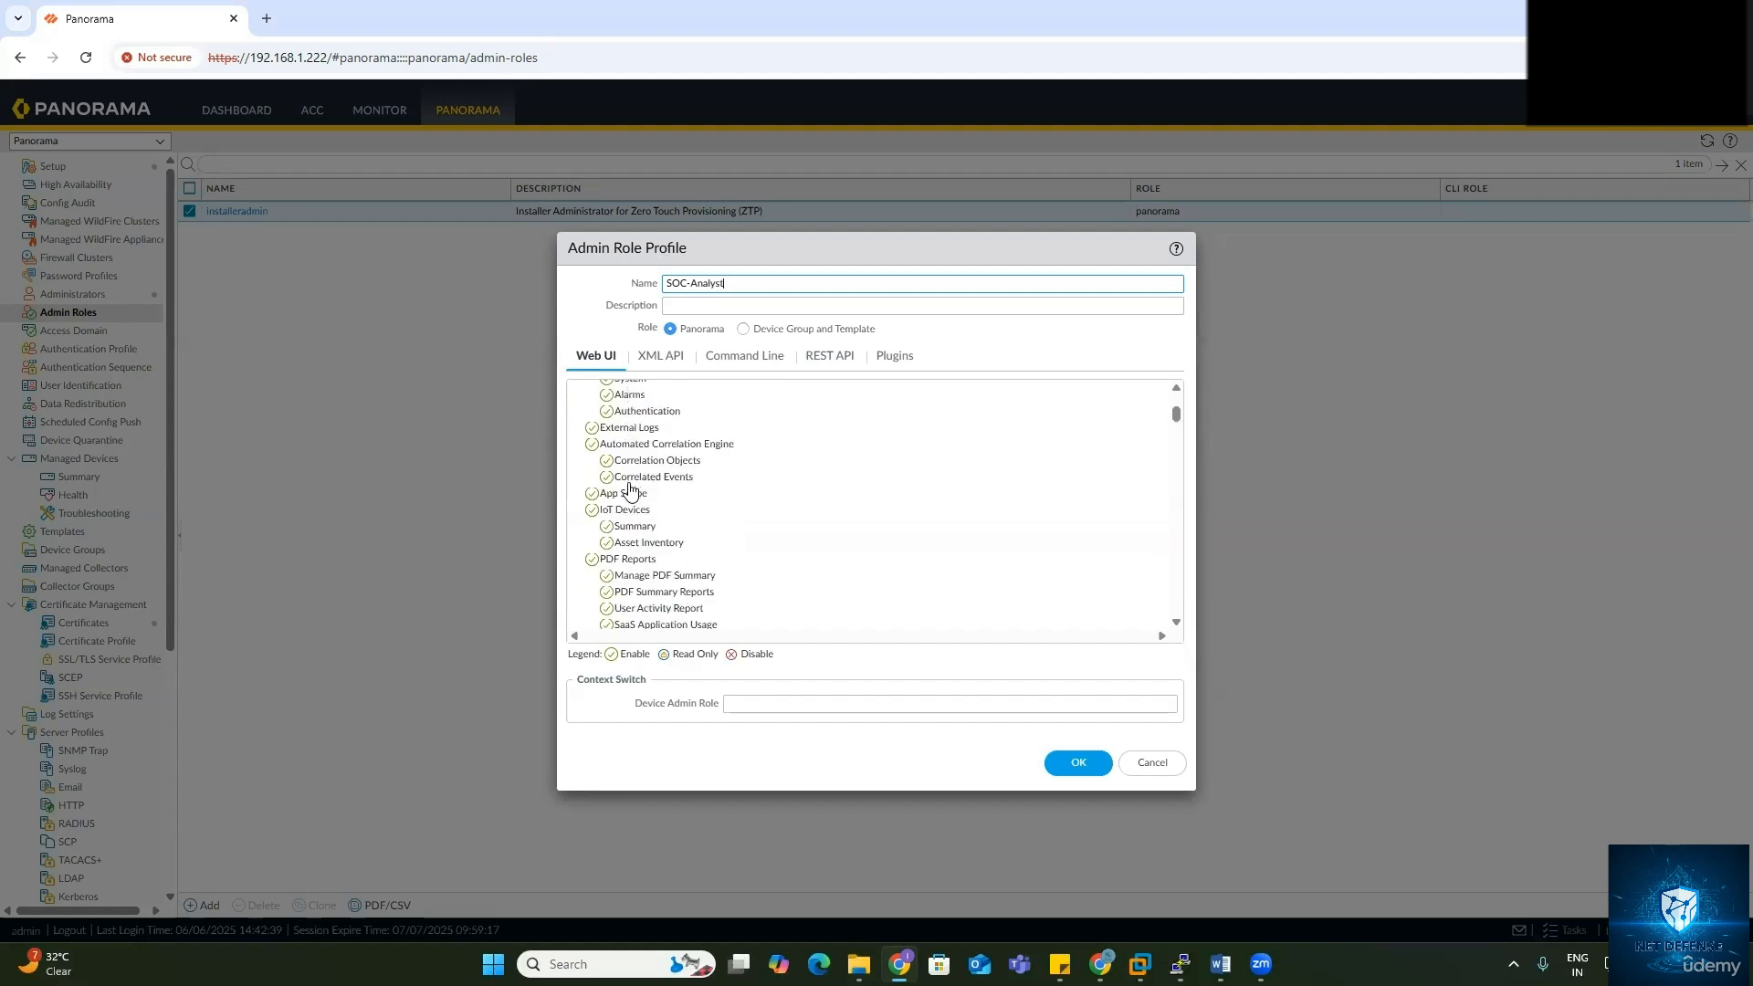
{"action": "scroll", "coordinate": [631, 490], "scroll_direction": "down", "scroll_amount": 2}
{"action": "scroll", "coordinate": [631, 490], "scroll_direction": "down", "scroll_amount": 2}
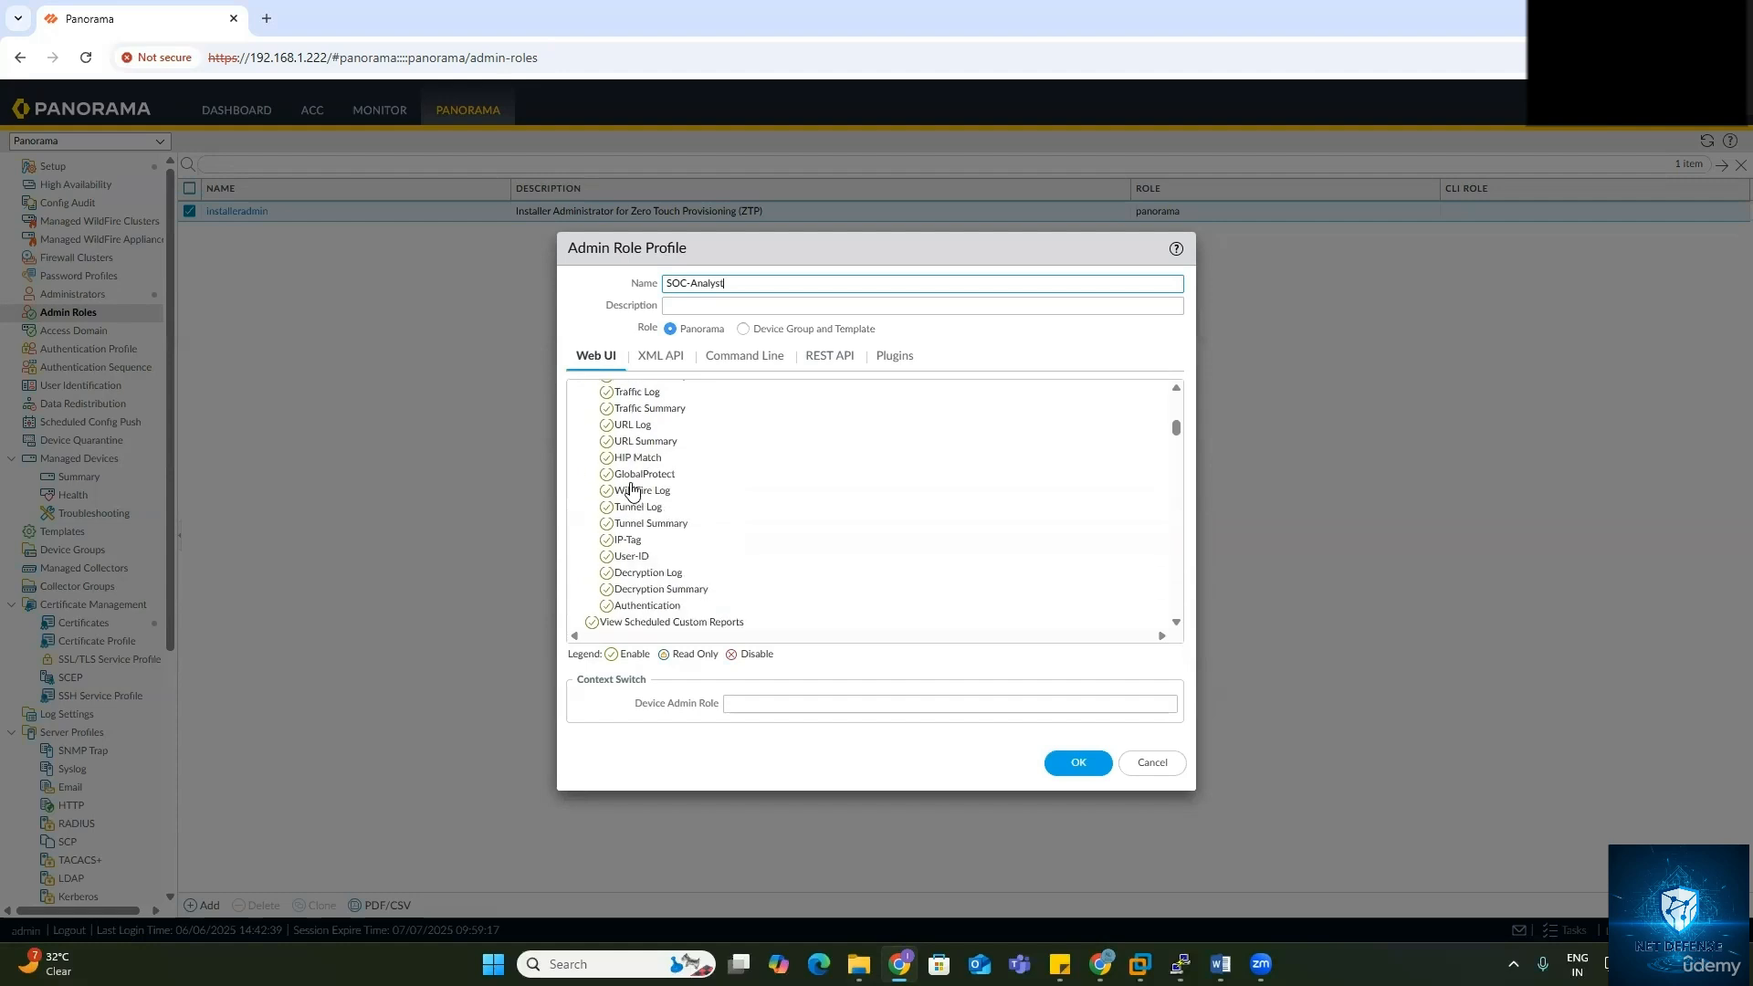
{"action": "scroll", "coordinate": [611, 497], "scroll_direction": "up", "scroll_amount": 2}
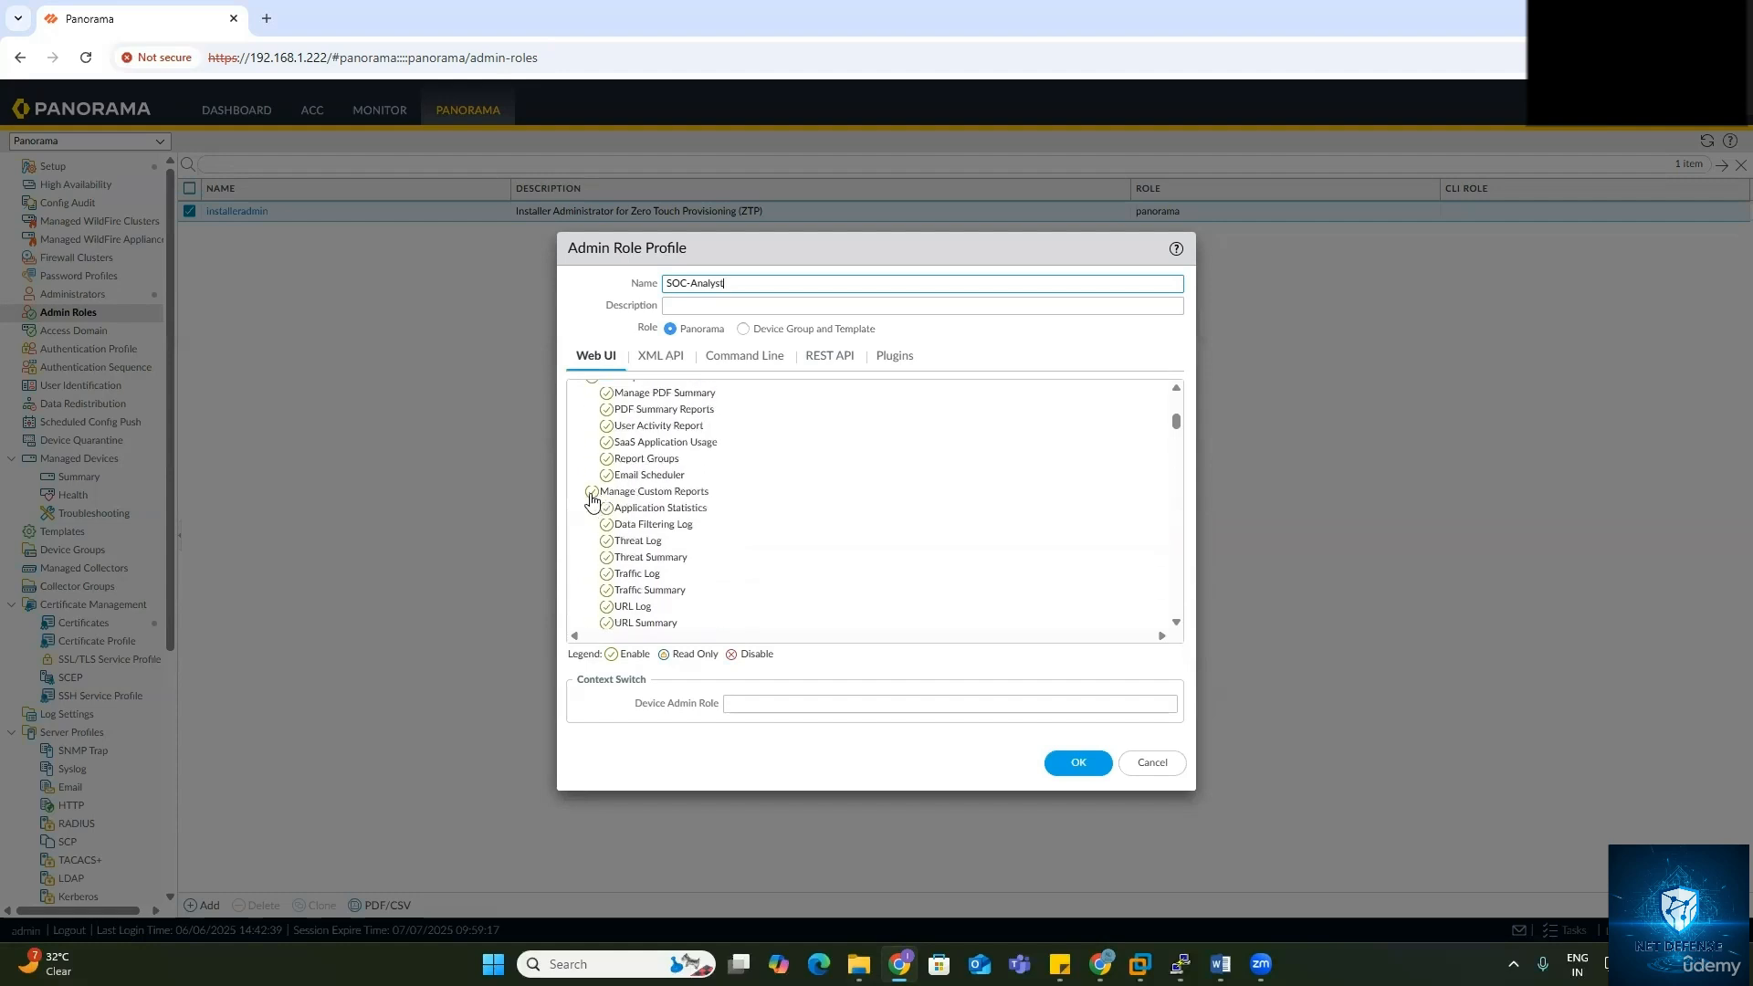
Step: Disable Manage Custom Reports, Policies, Objects, Network, Device and Panorama web access
{"action": "left_click", "coordinate": [592, 494]}
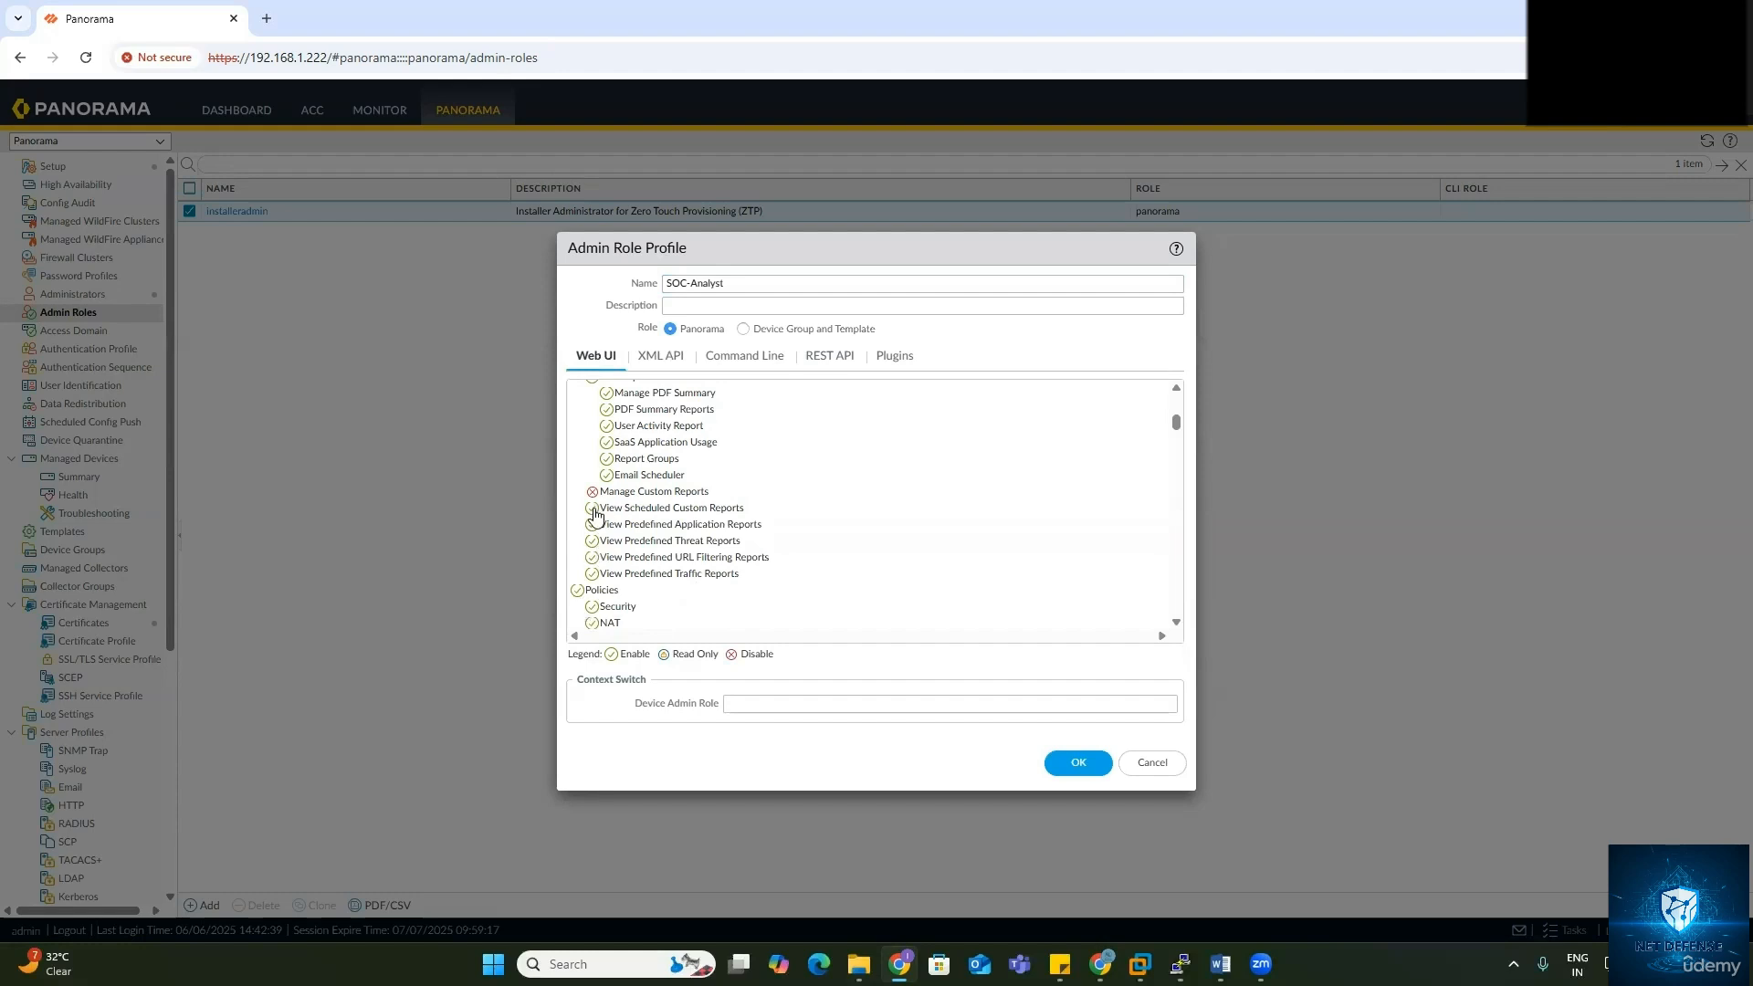
{"action": "left_click", "coordinate": [577, 591]}
{"action": "scroll", "coordinate": [638, 599], "scroll_direction": "down", "scroll_amount": 2}
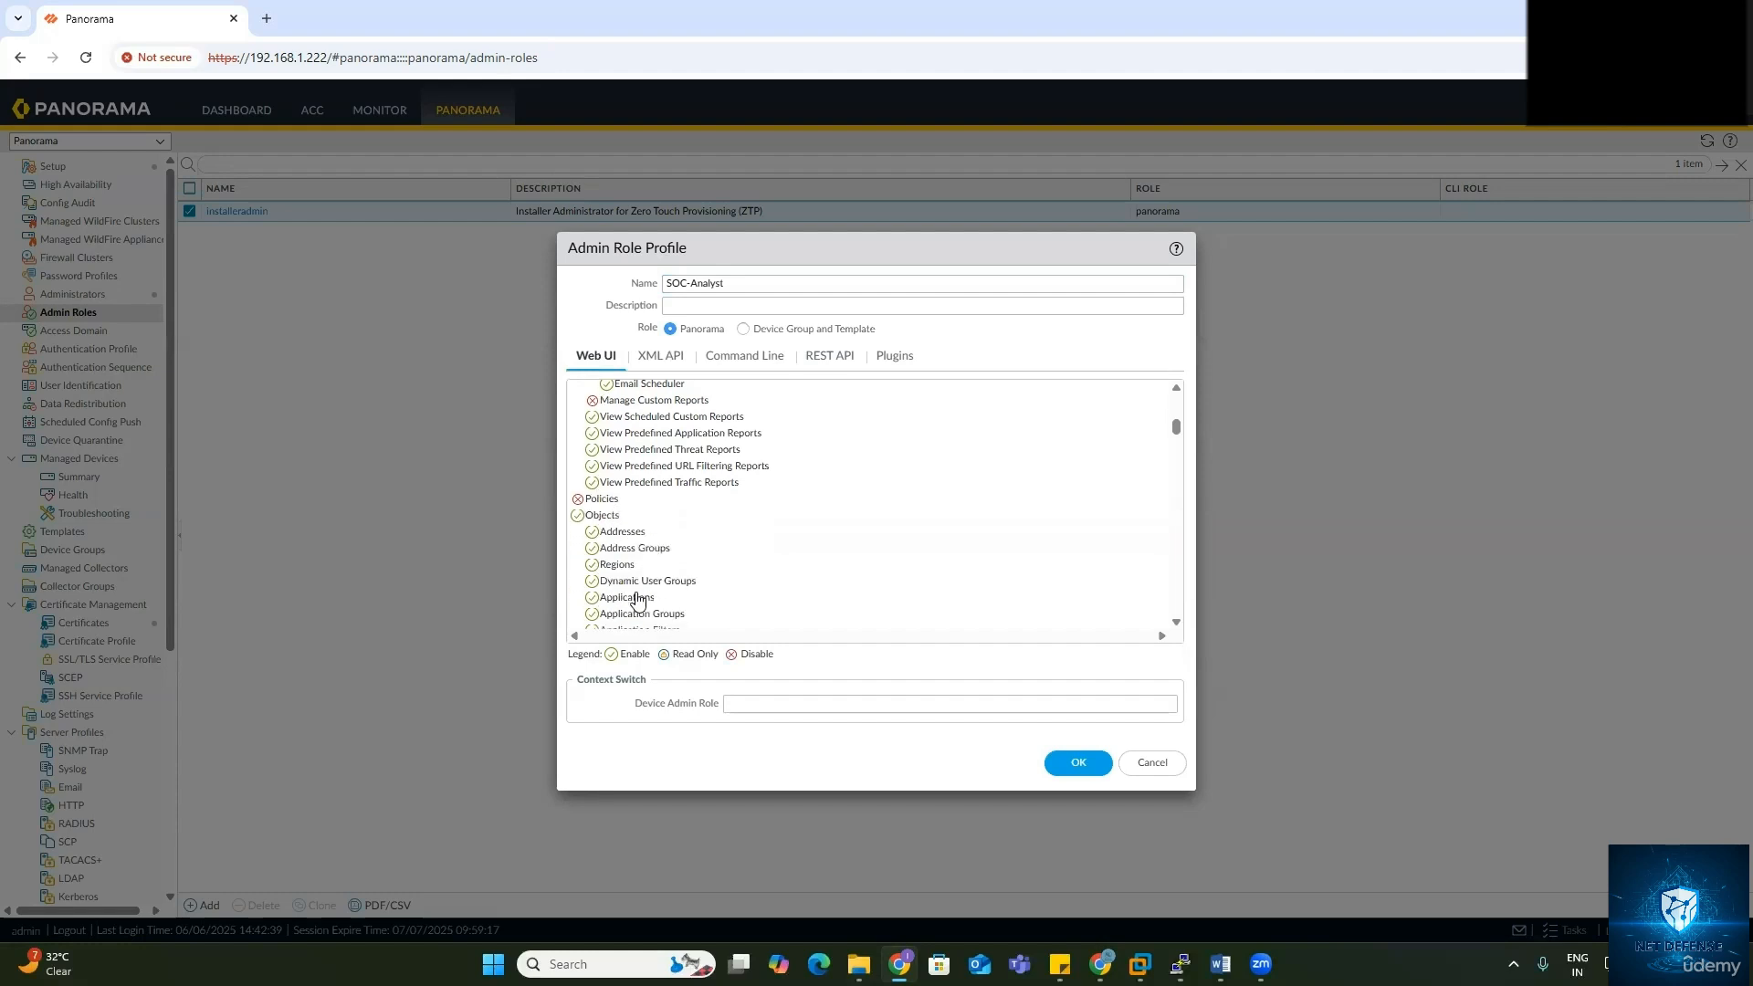
{"action": "left_click", "coordinate": [577, 515]}
{"action": "scroll", "coordinate": [579, 512], "scroll_direction": "down", "scroll_amount": 2}
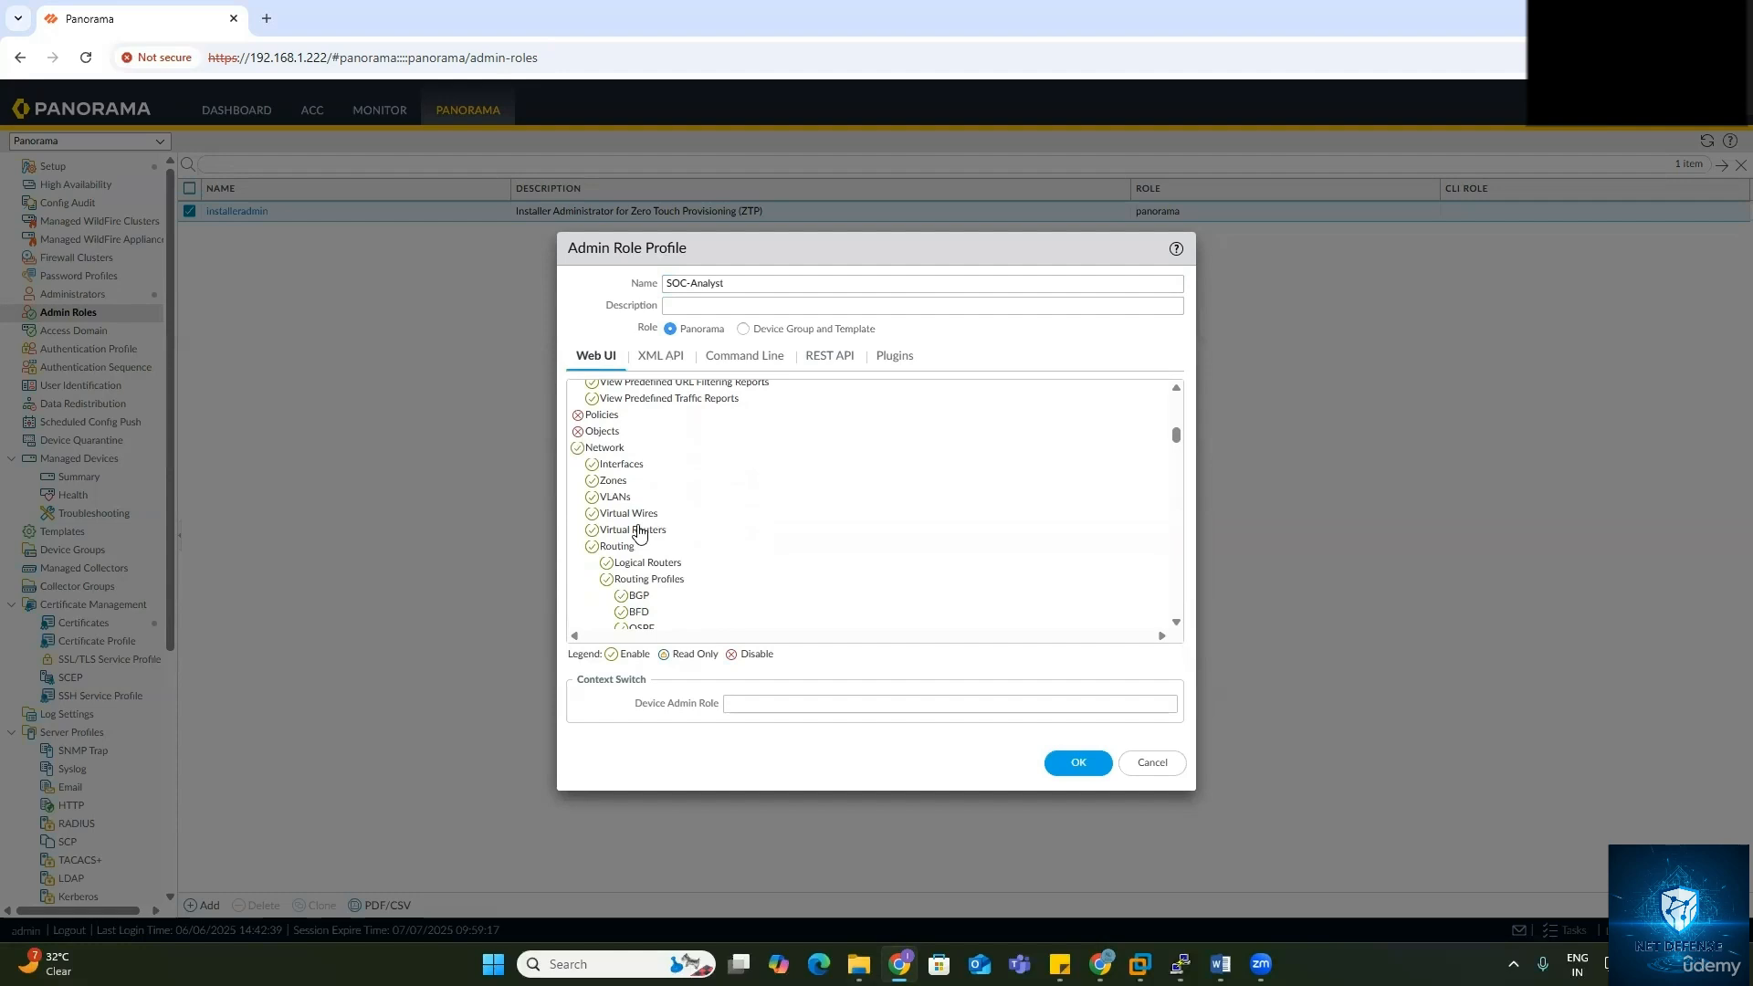
{"action": "left_click", "coordinate": [578, 442]}
{"action": "left_click", "coordinate": [577, 457]}
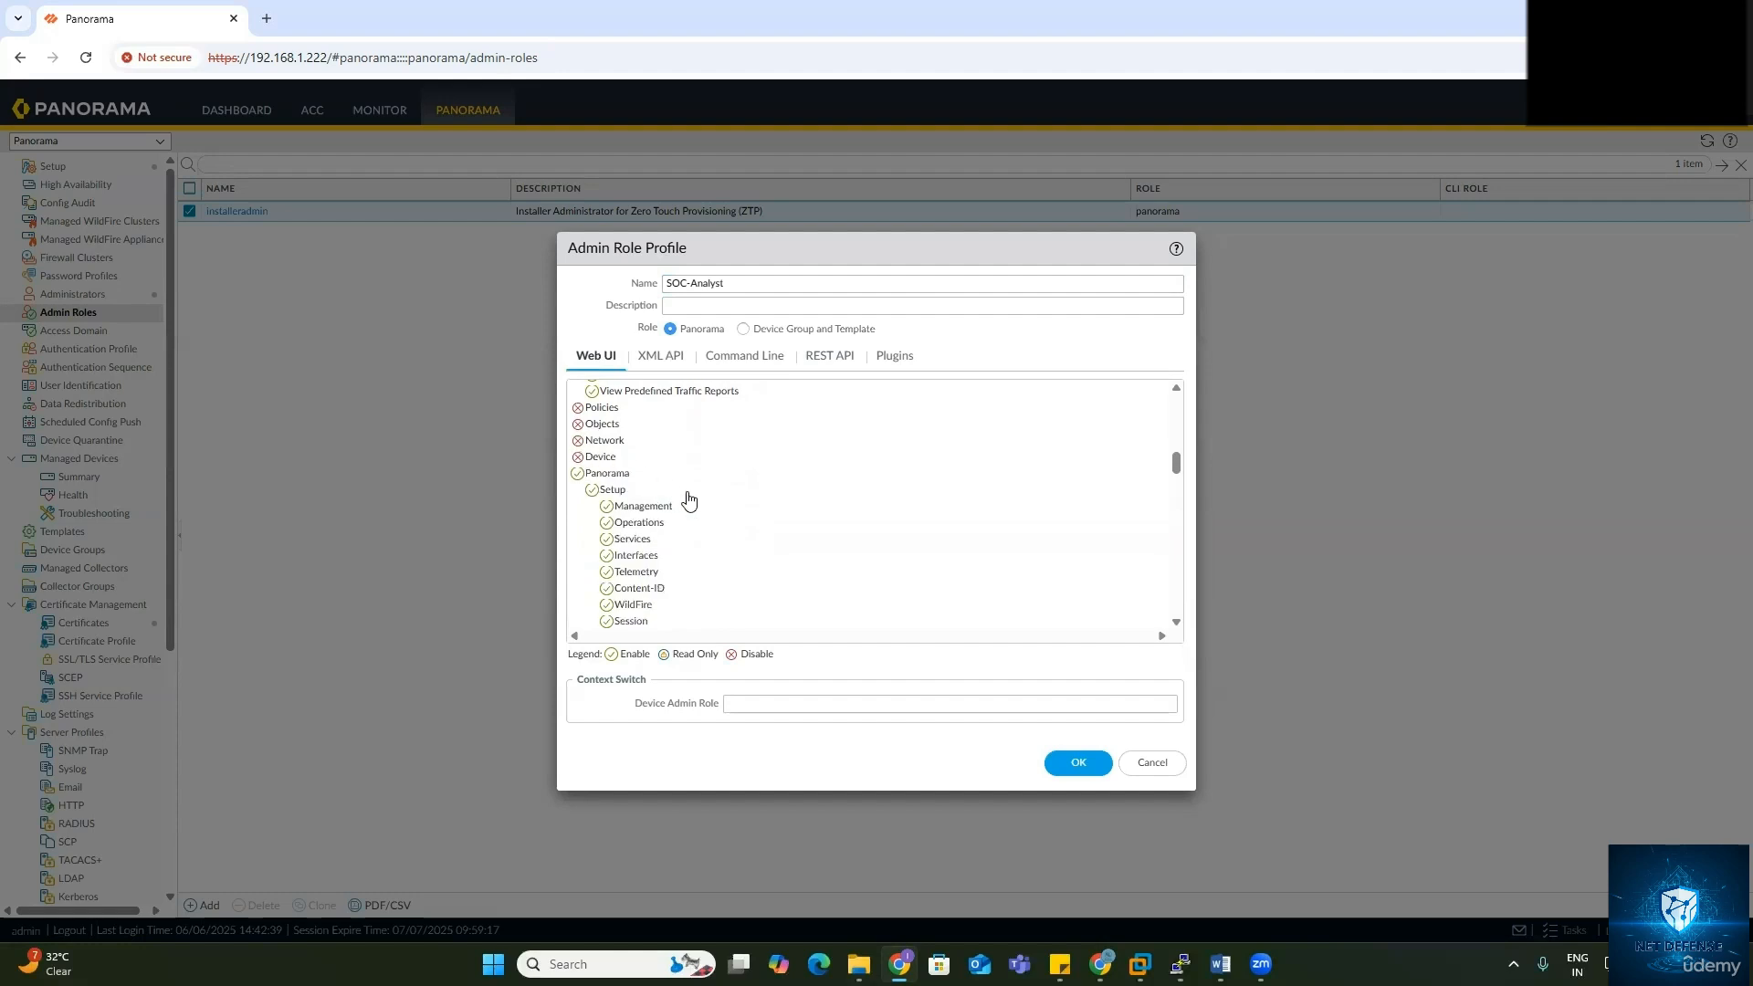
{"action": "left_click", "coordinate": [577, 473]}
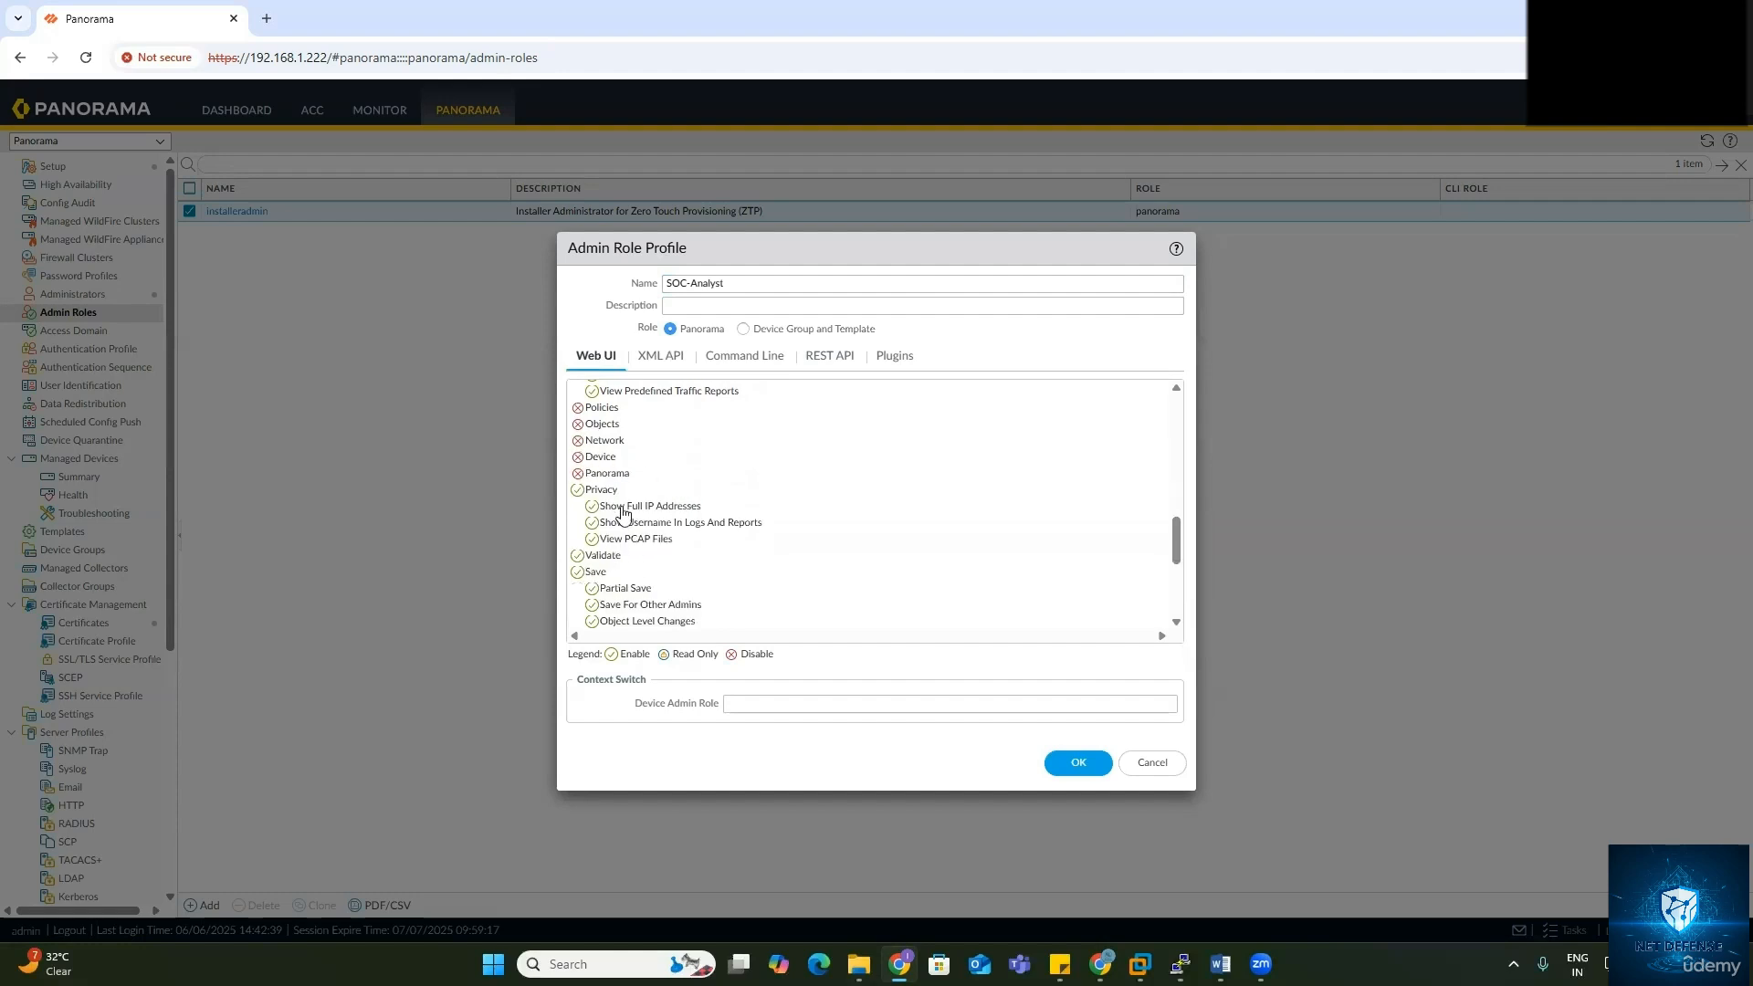
Step: Disable Privacy, Validate, Save, Push All Changes, Commit, Tasks and Global permissions
{"action": "left_click", "coordinate": [577, 491]}
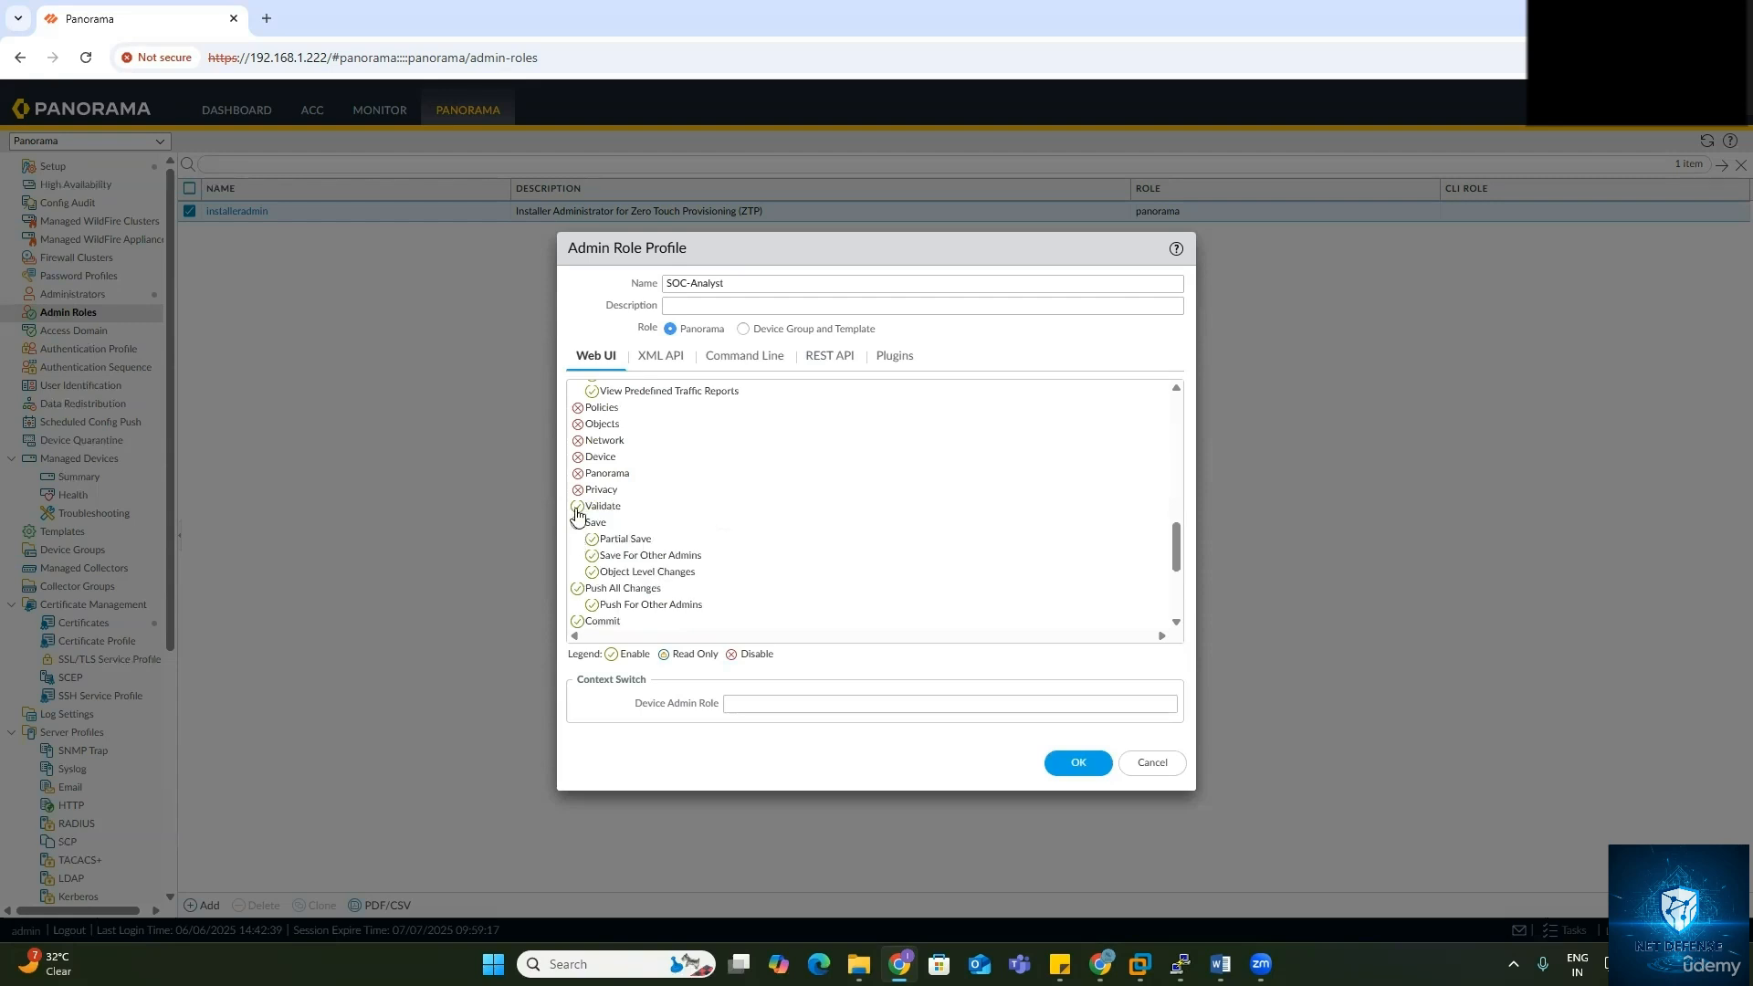
{"action": "left_click", "coordinate": [577, 506]}
{"action": "left_click", "coordinate": [577, 522]}
{"action": "left_click", "coordinate": [577, 539]}
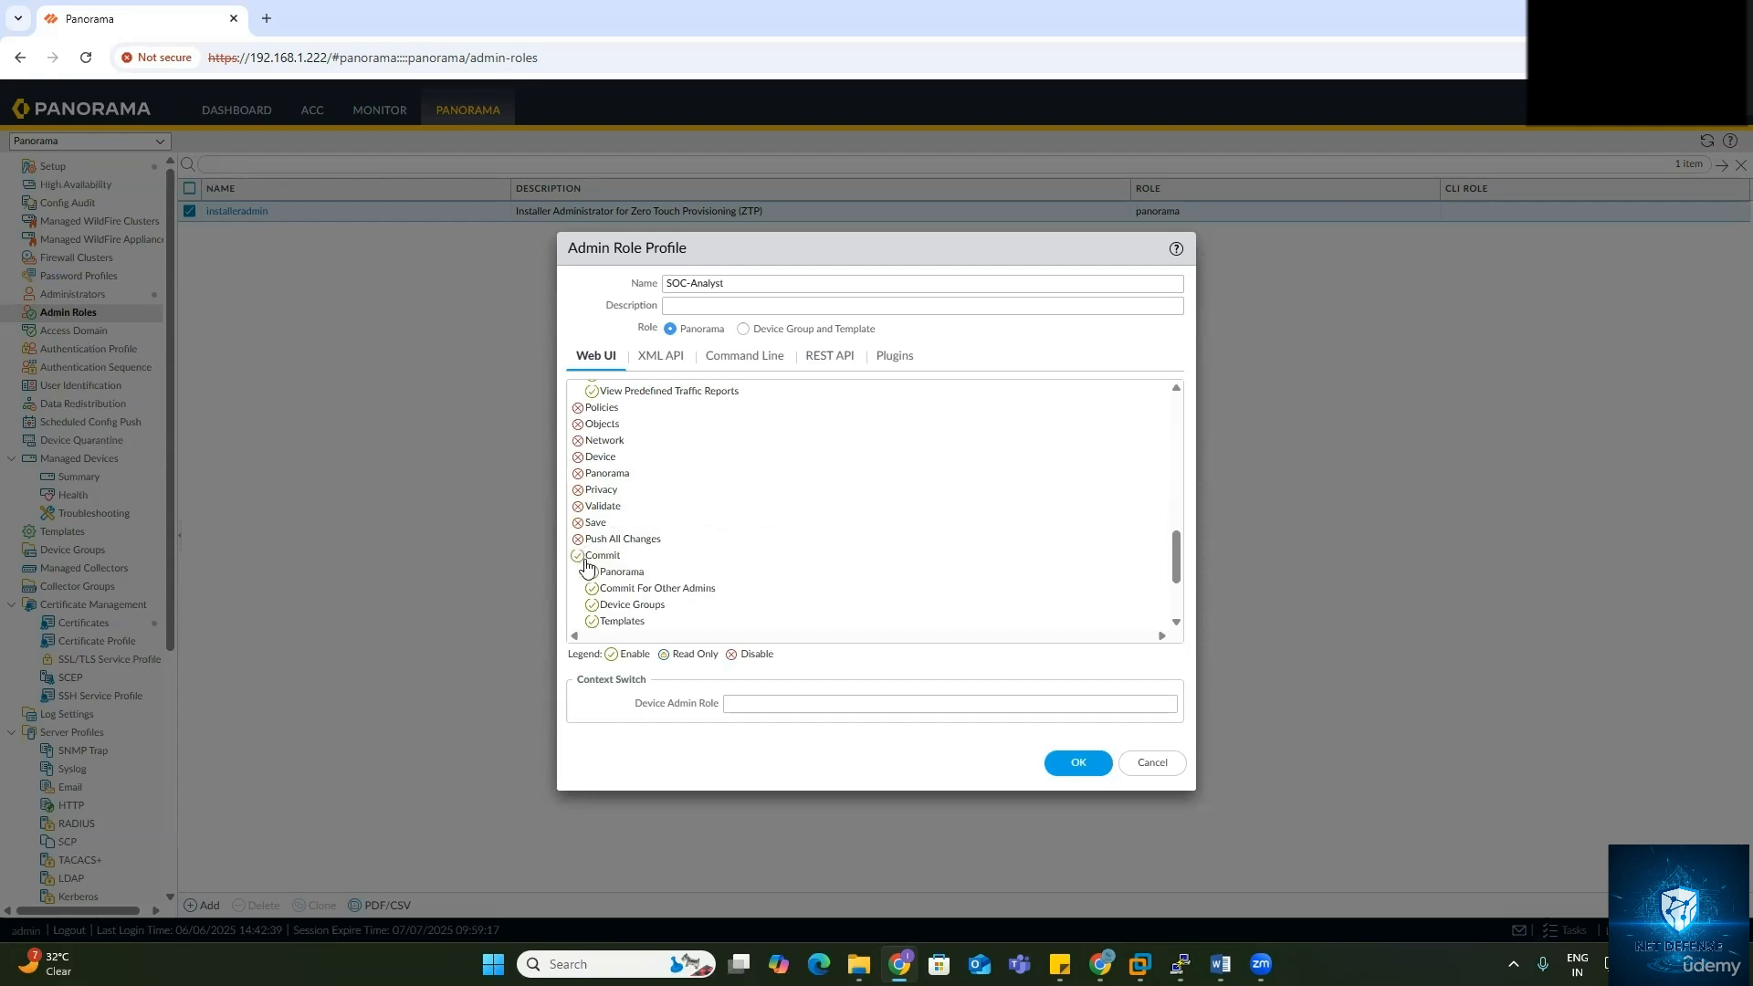
{"action": "left_click", "coordinate": [577, 555]}
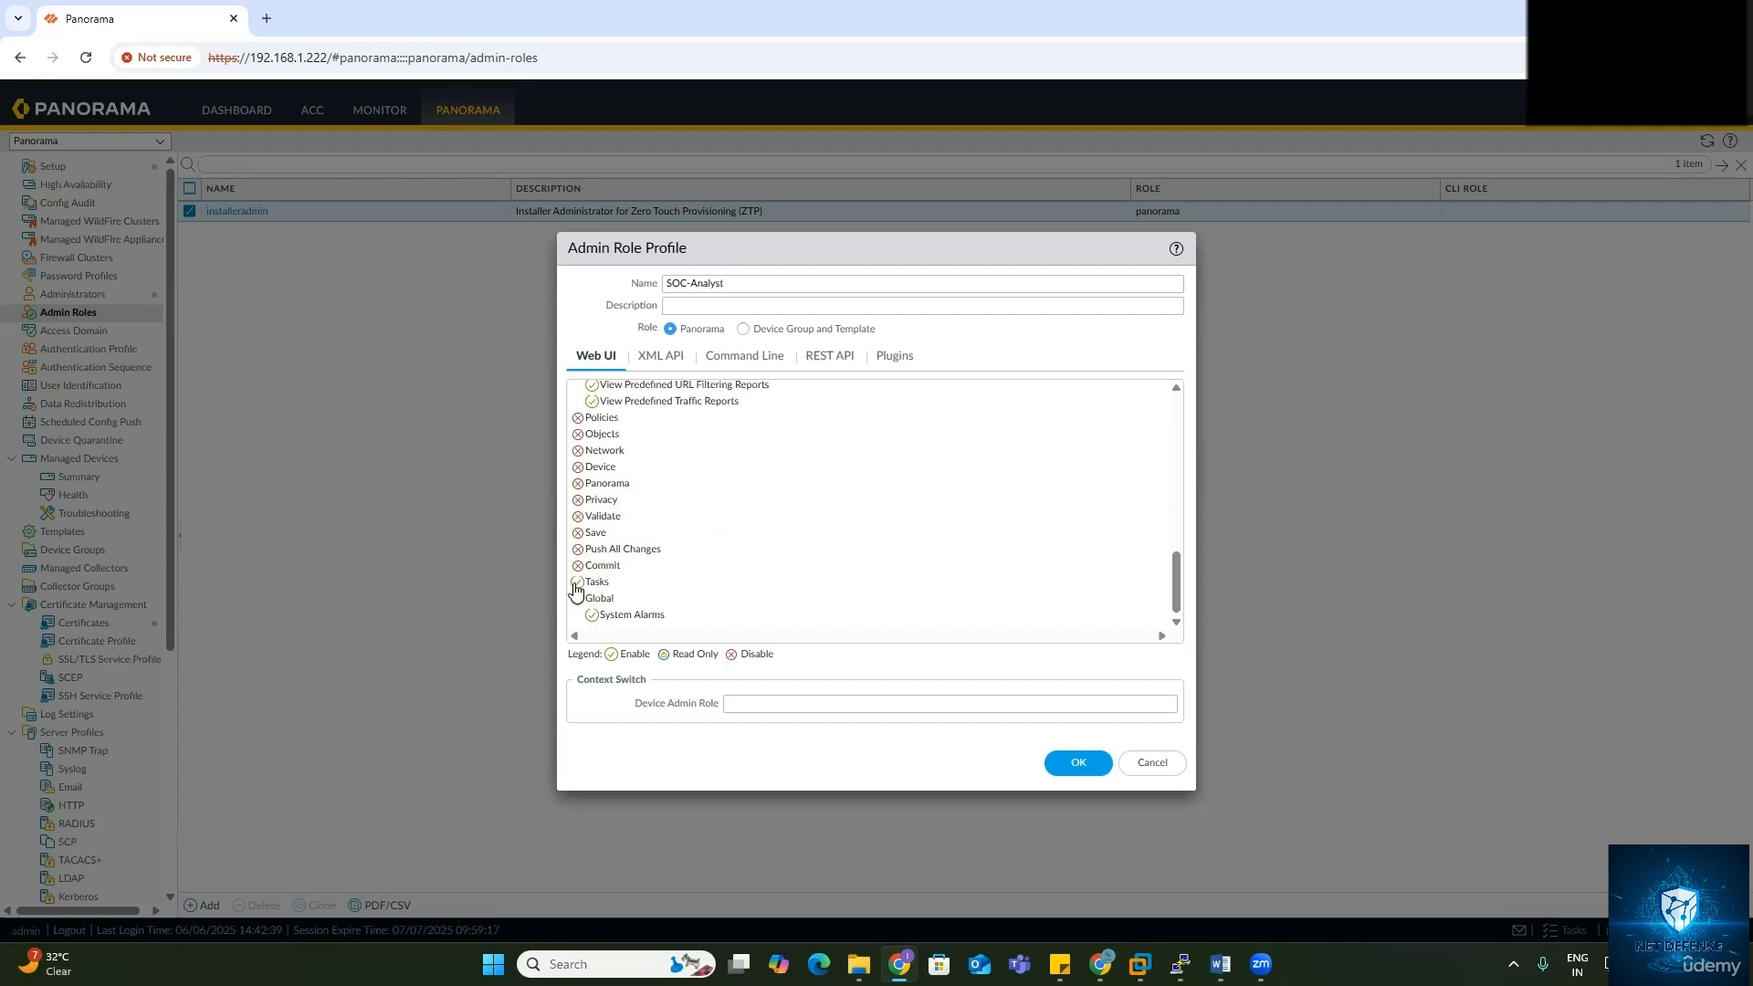
{"action": "left_click", "coordinate": [577, 583]}
{"action": "left_click", "coordinate": [577, 598]}
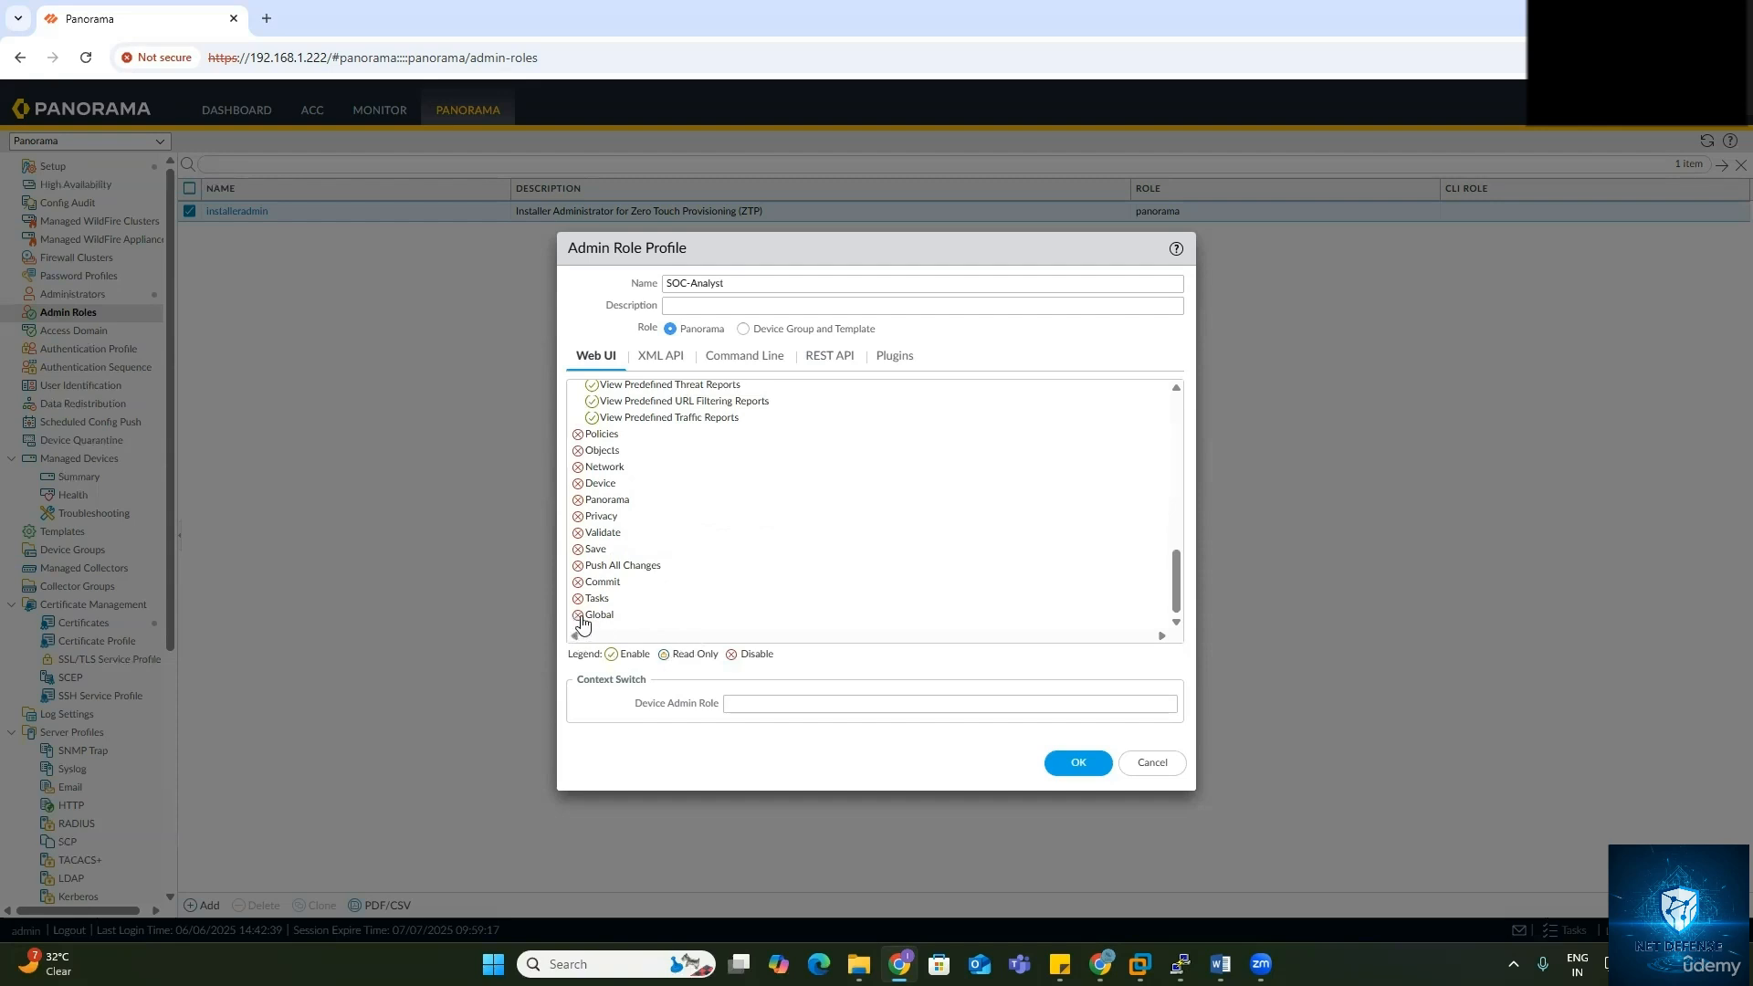
Step: Check Policies' sub-permissions, leave Policies disabled, and view the XML API permissions
{"action": "scroll", "coordinate": [584, 552], "scroll_direction": "up", "scroll_amount": 2}
{"action": "left_click", "coordinate": [578, 527]}
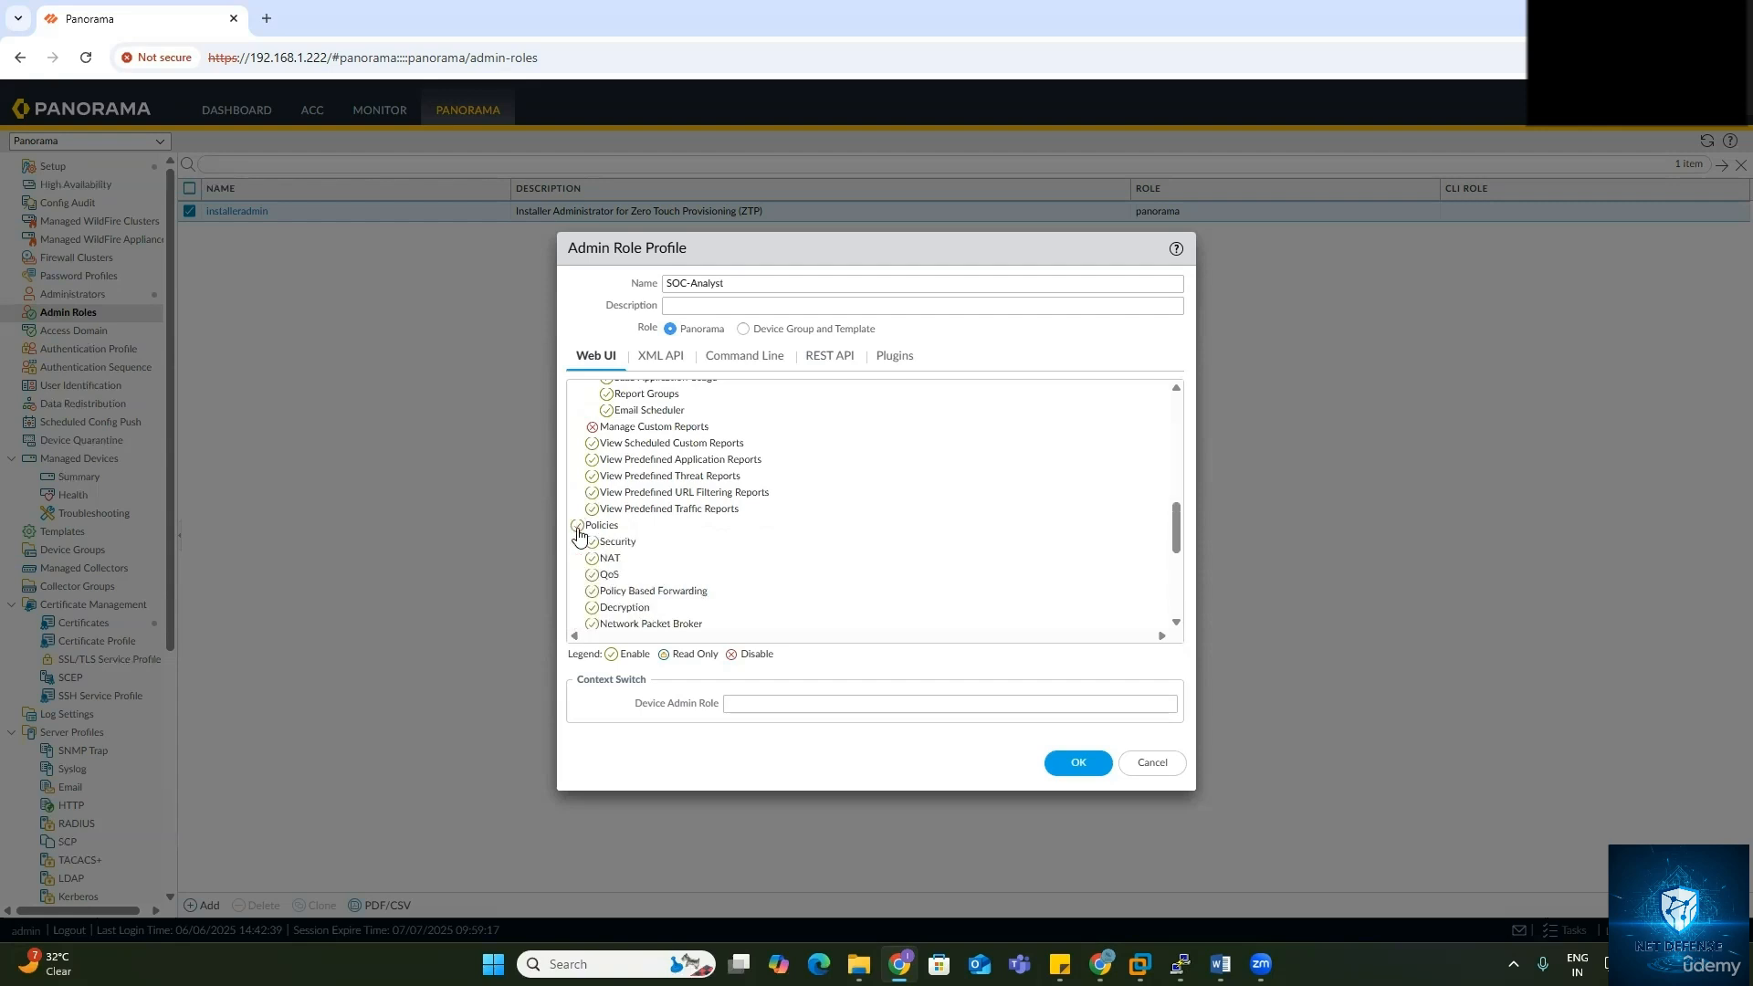
{"action": "left_click", "coordinate": [578, 527]}
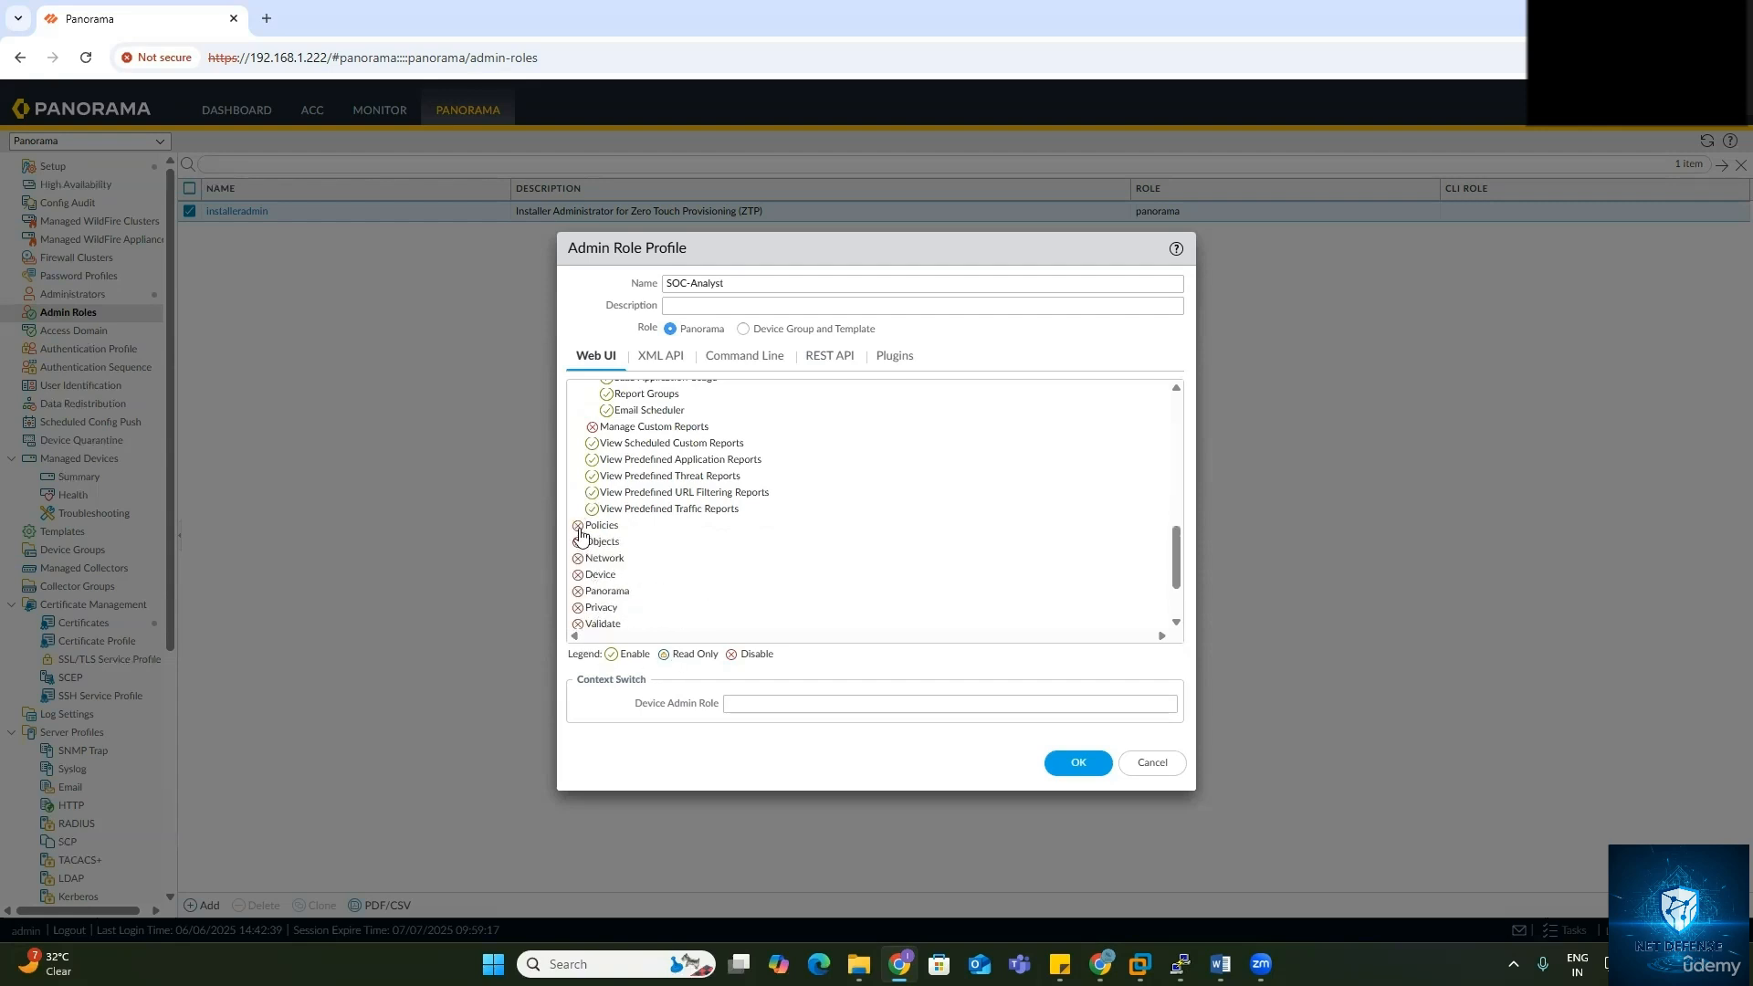
{"action": "scroll", "coordinate": [667, 485], "scroll_direction": "up", "scroll_amount": 12}
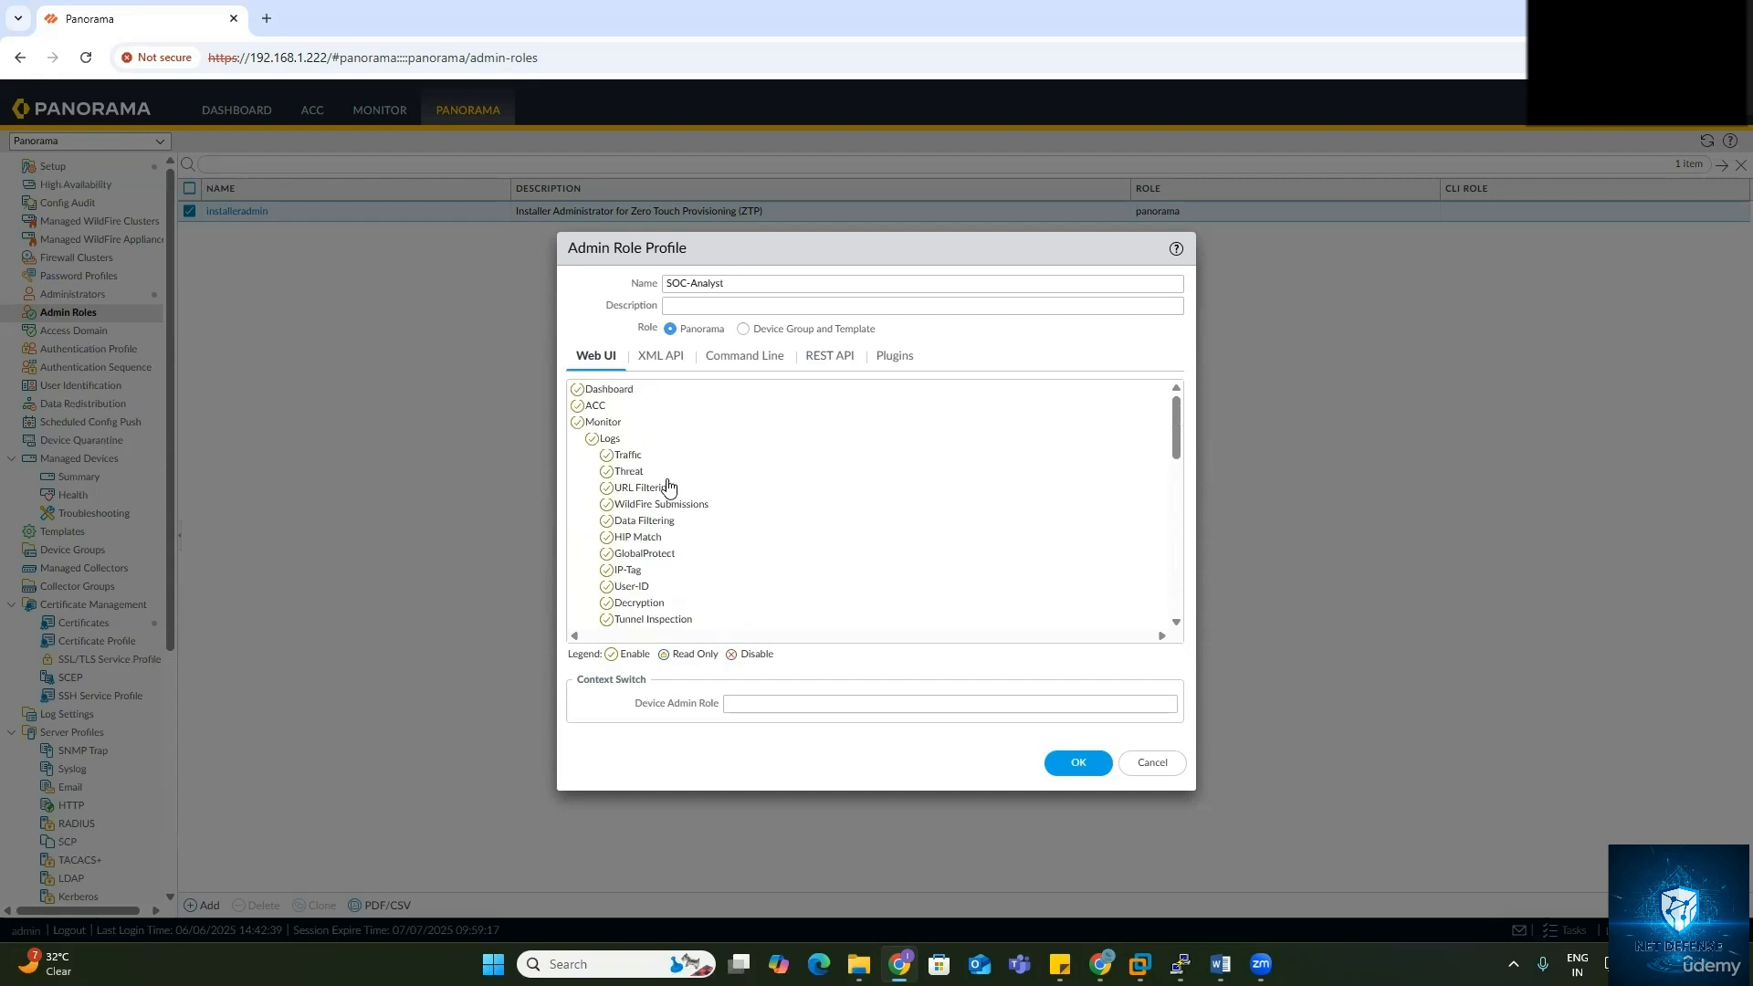
{"action": "left_click", "coordinate": [659, 361]}
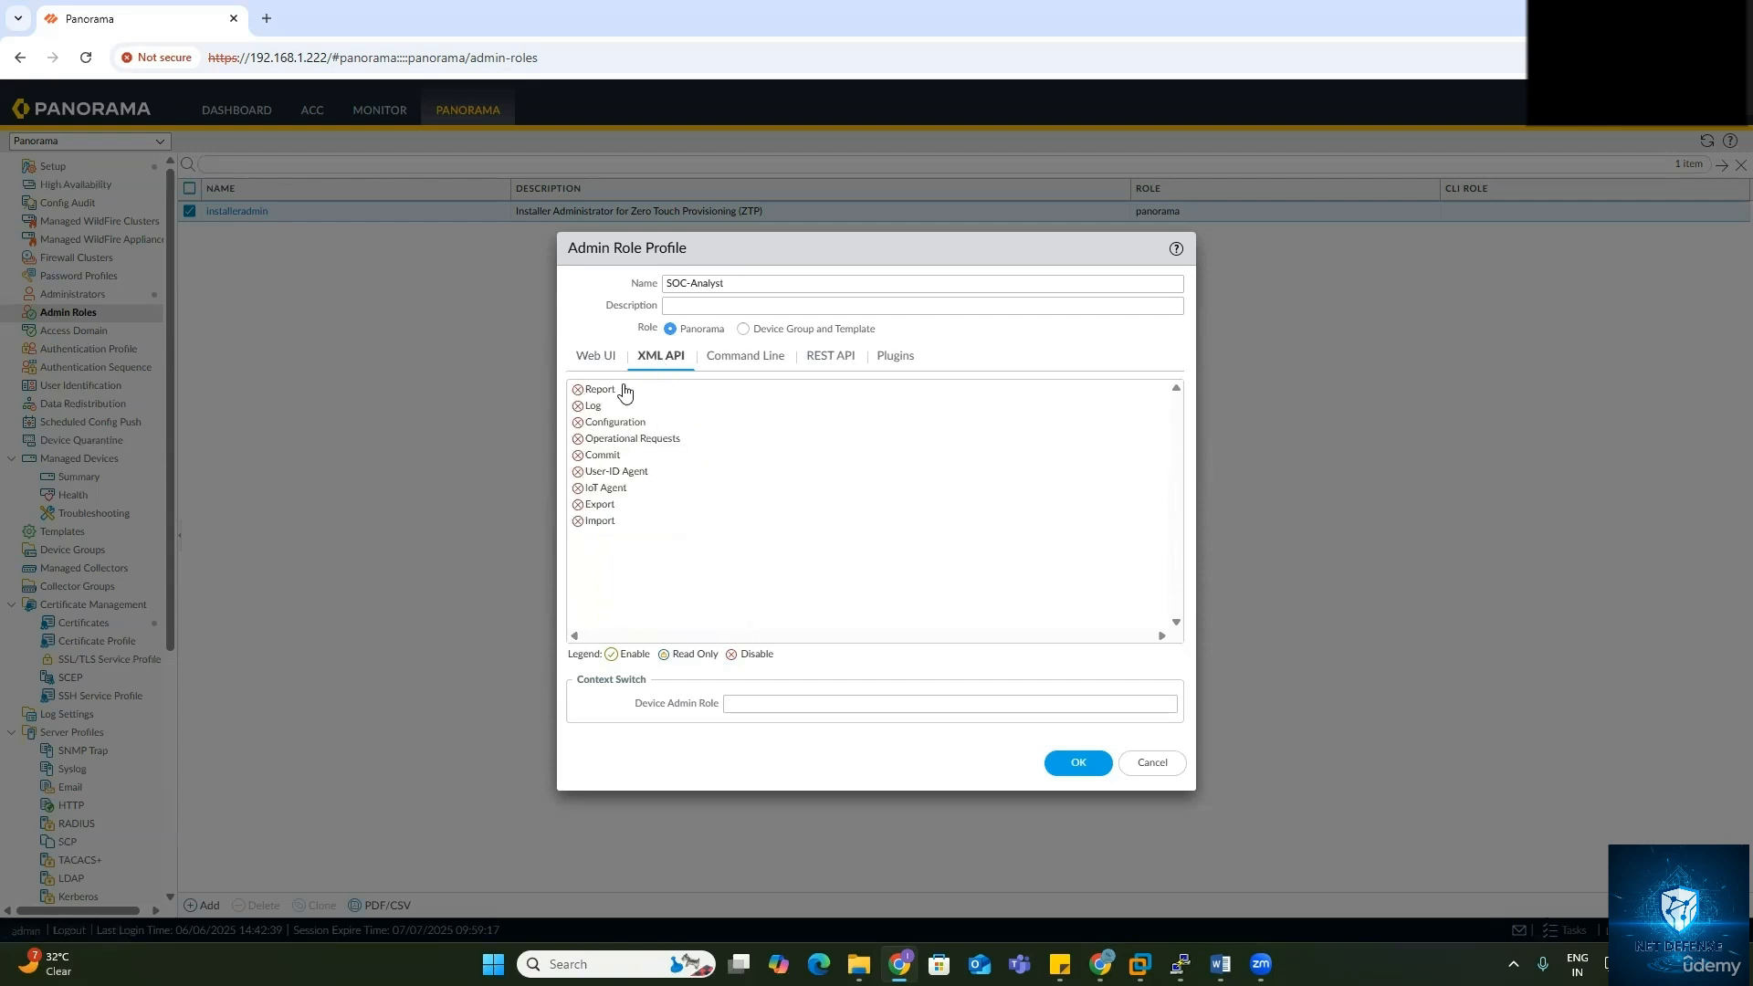
Step: Set SOC-Analyst's command-line access to panorama-admin instead of None
{"action": "left_click", "coordinate": [727, 365]}
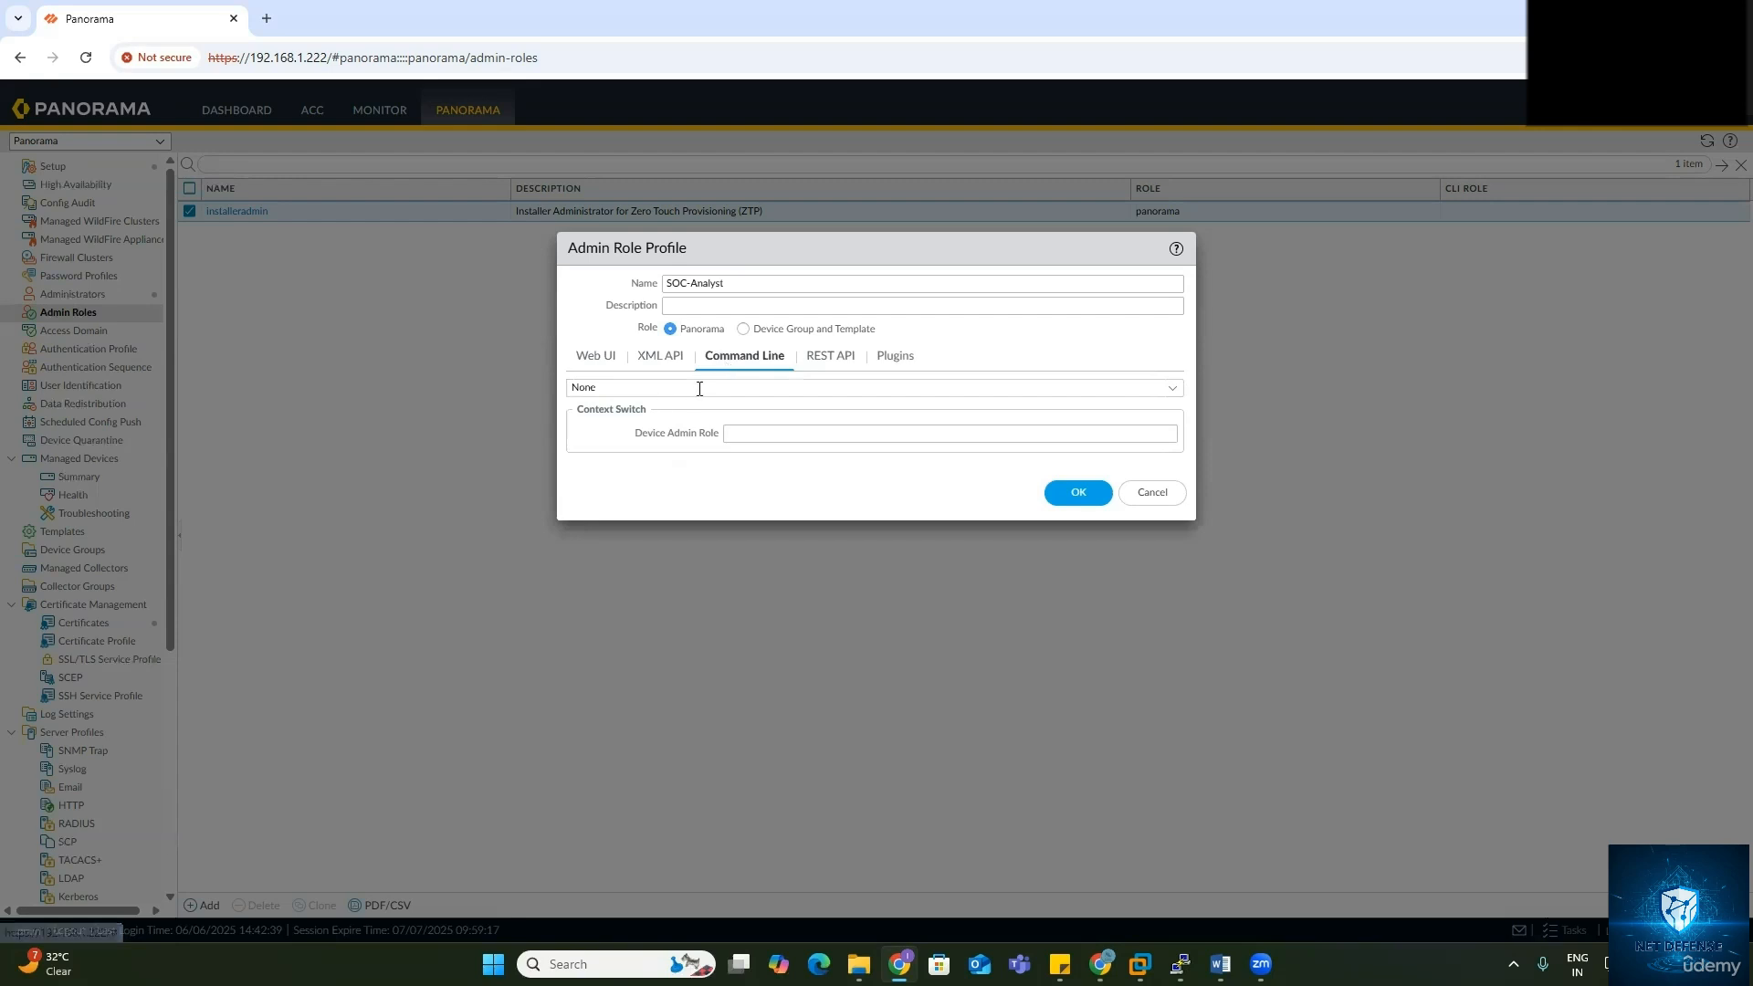
{"action": "left_click", "coordinate": [1180, 391]}
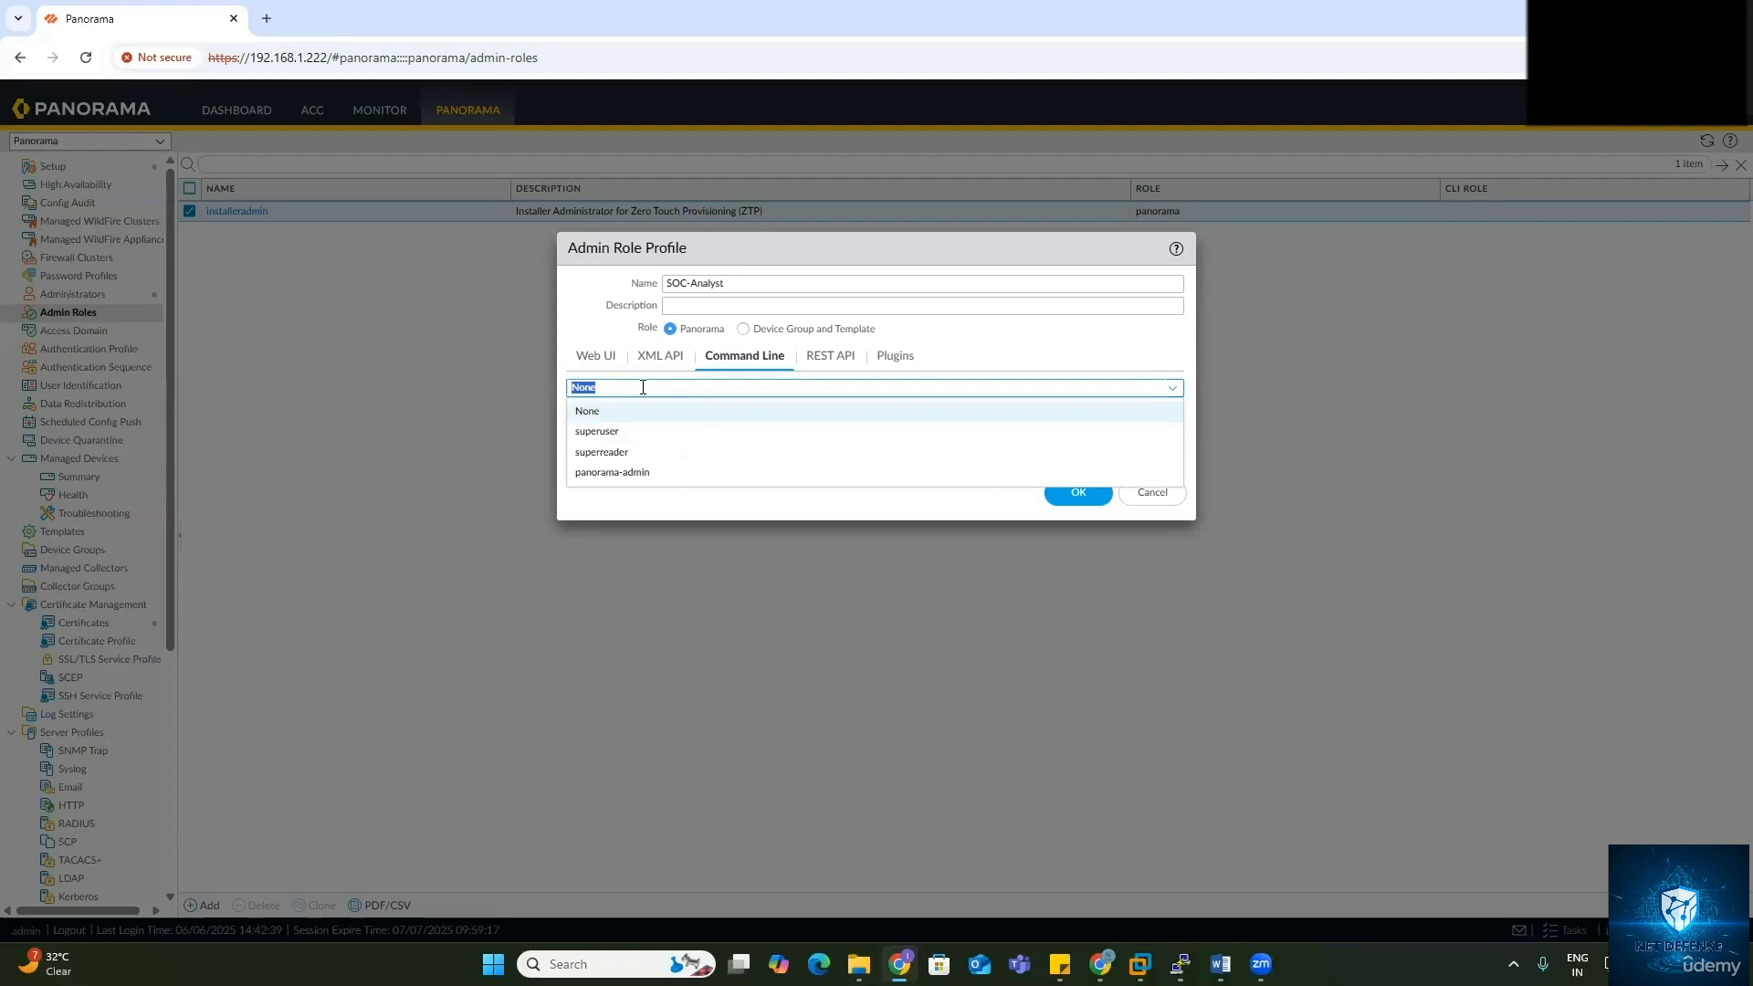
{"action": "left_click", "coordinate": [631, 473]}
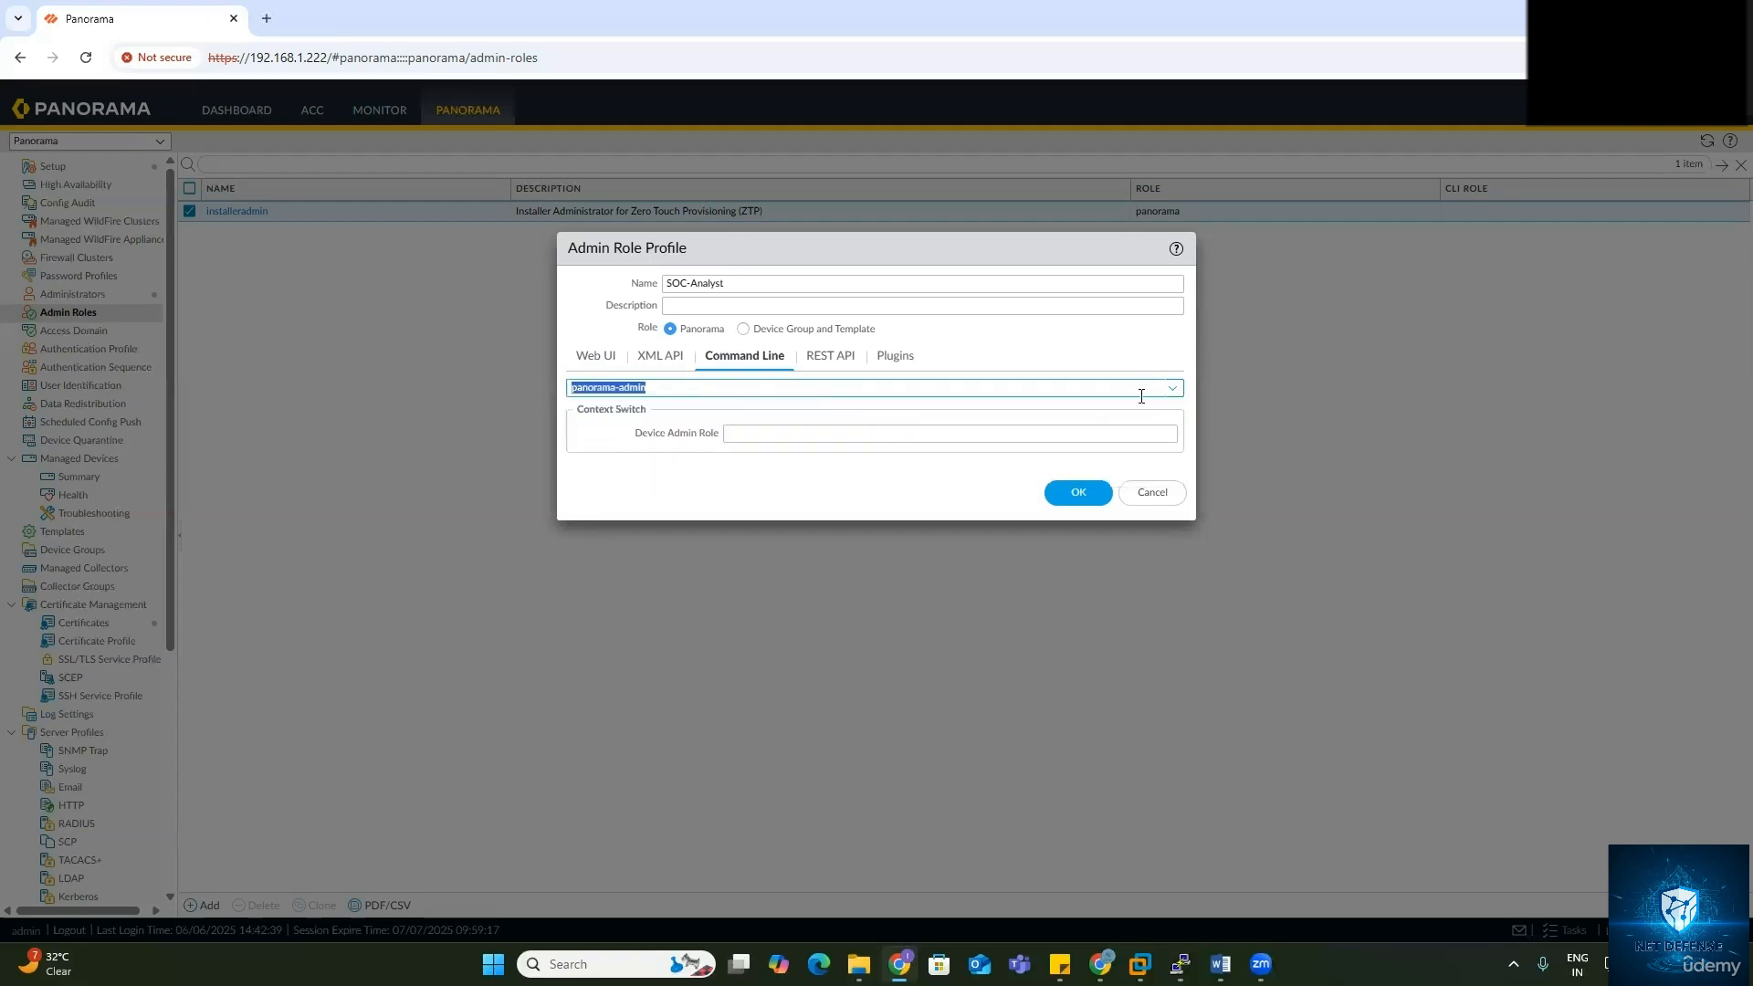
{"action": "left_click", "coordinate": [1170, 389]}
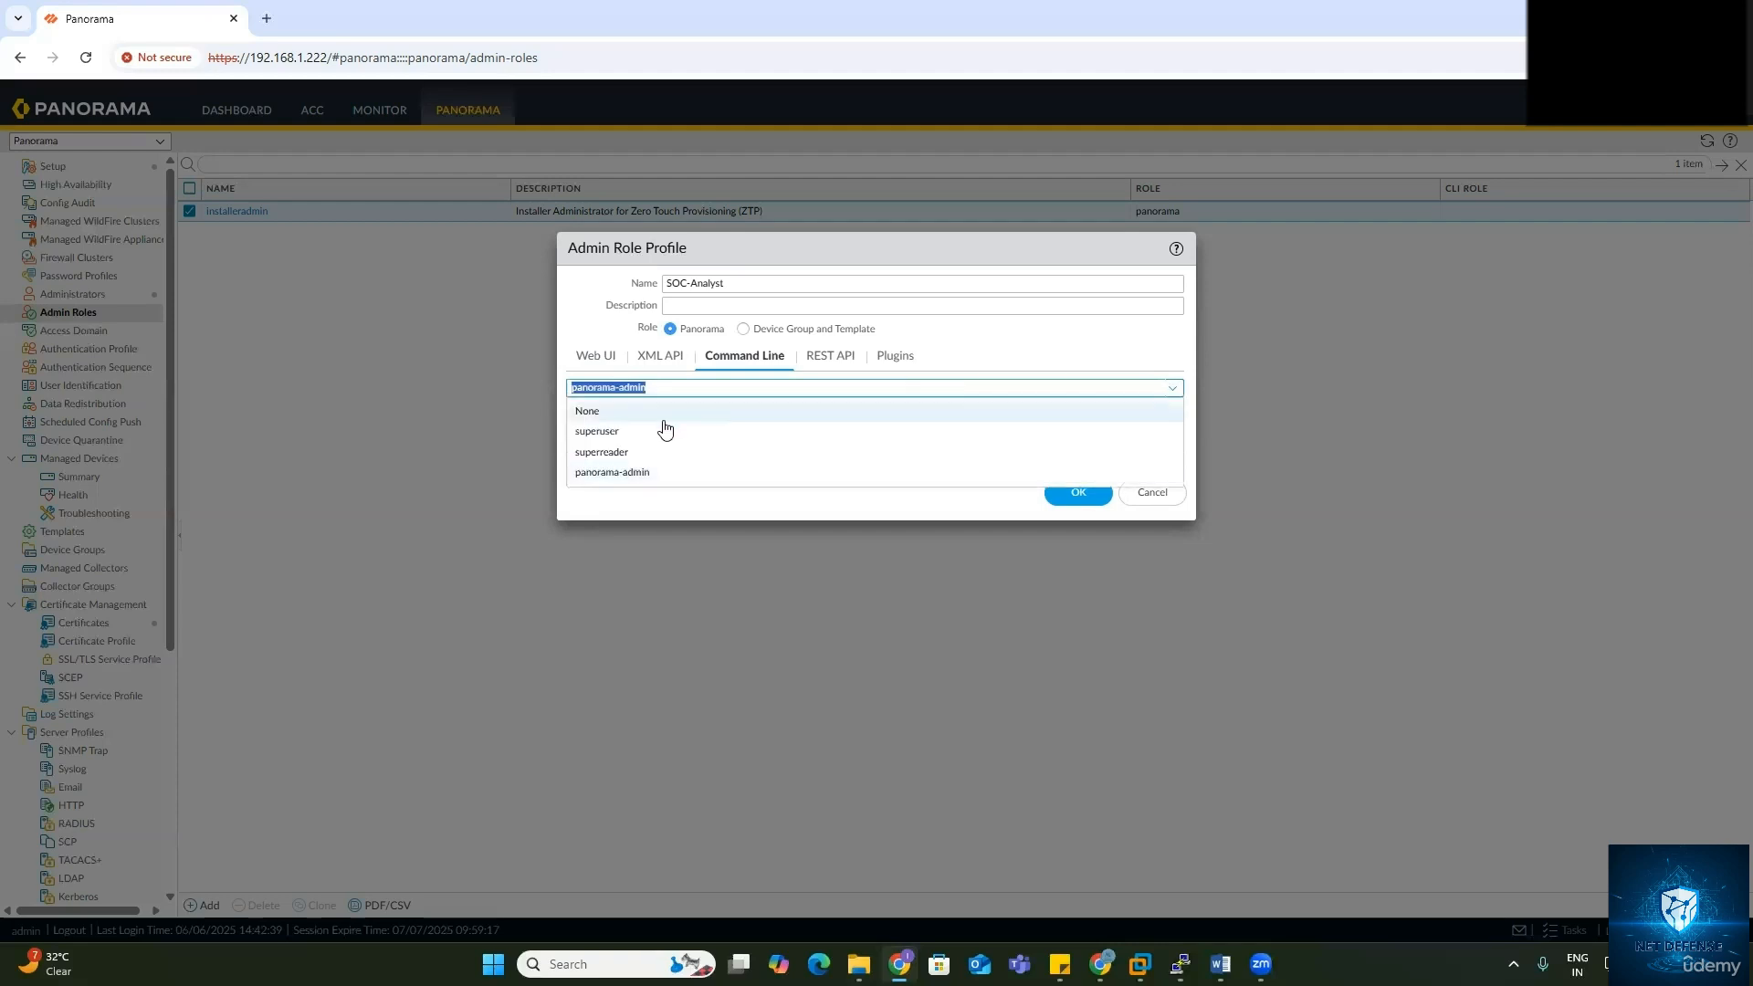
{"action": "left_click", "coordinate": [618, 475]}
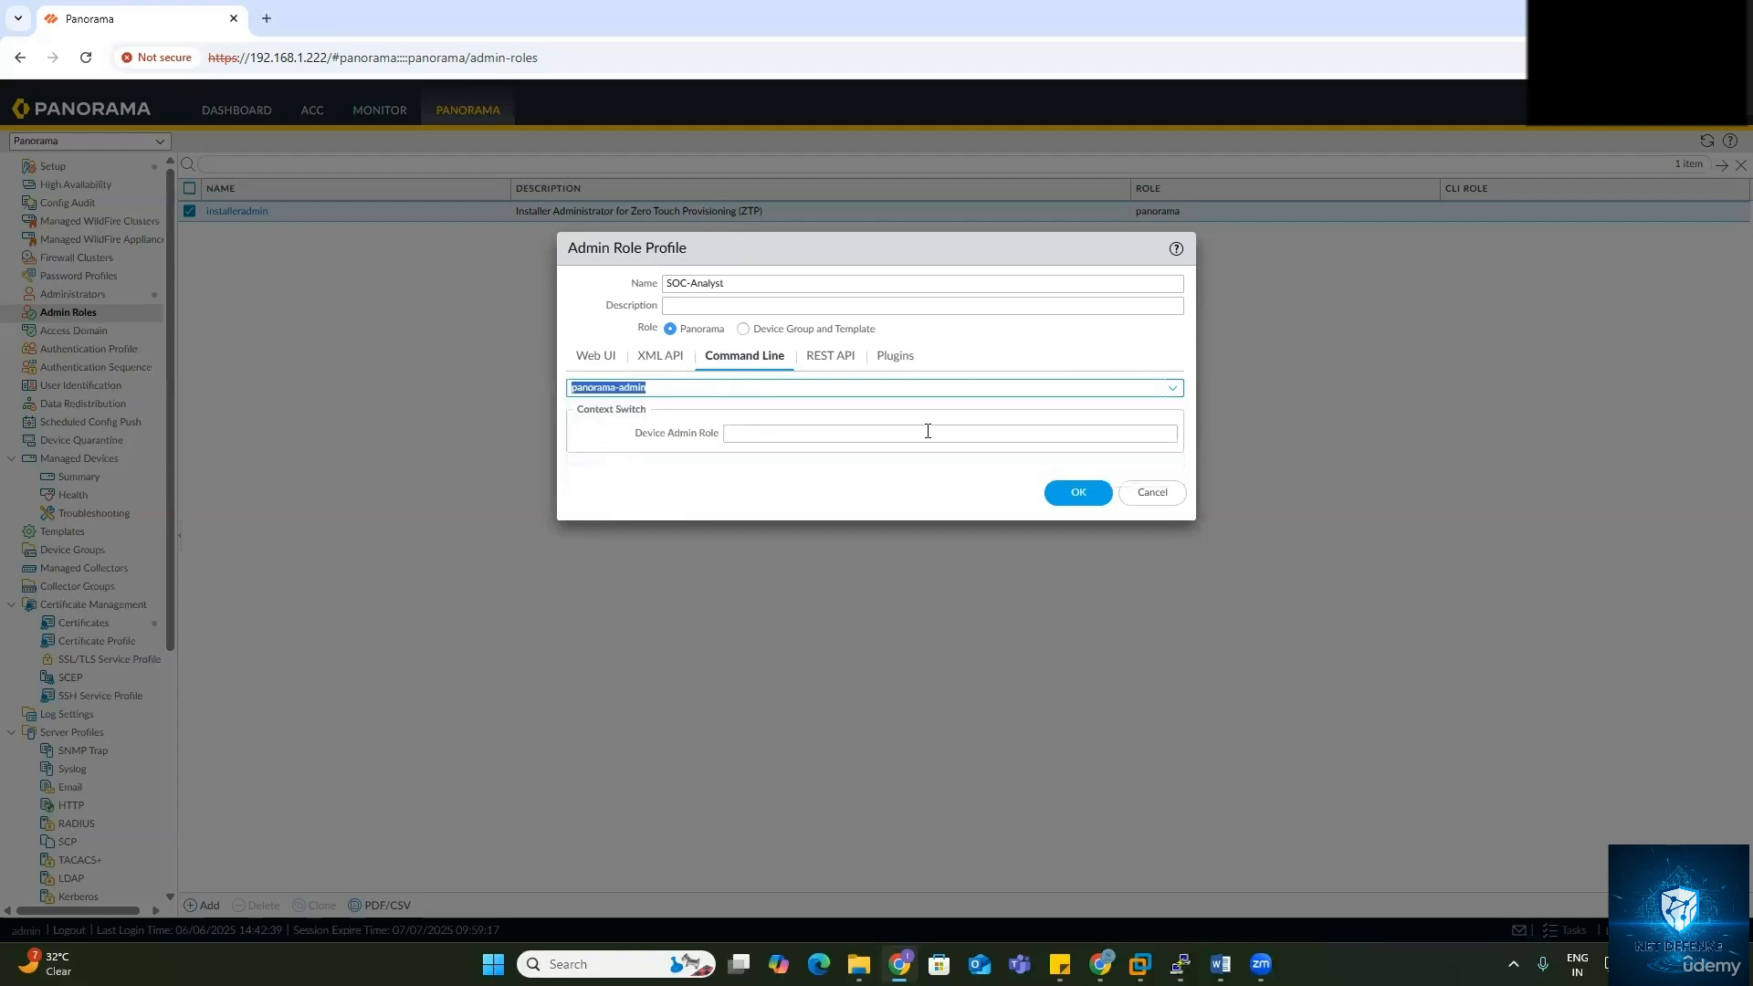
{"action": "left_click", "coordinate": [1168, 433]}
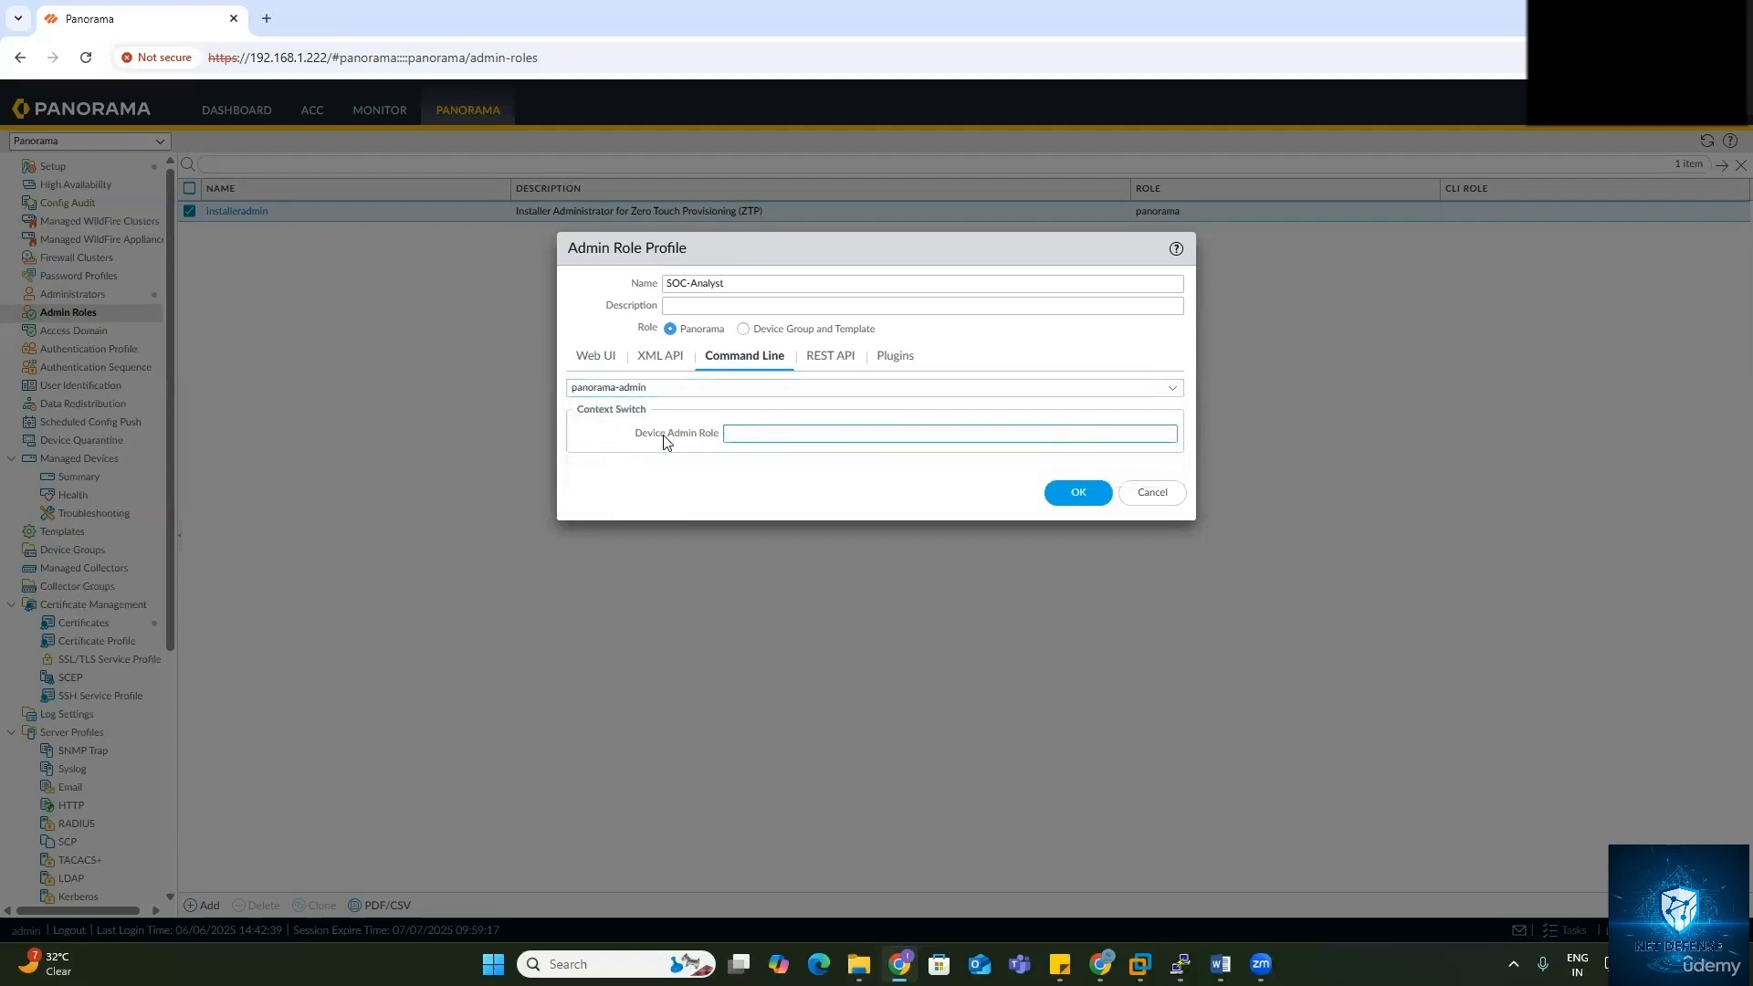
{"action": "left_click", "coordinate": [832, 358]}
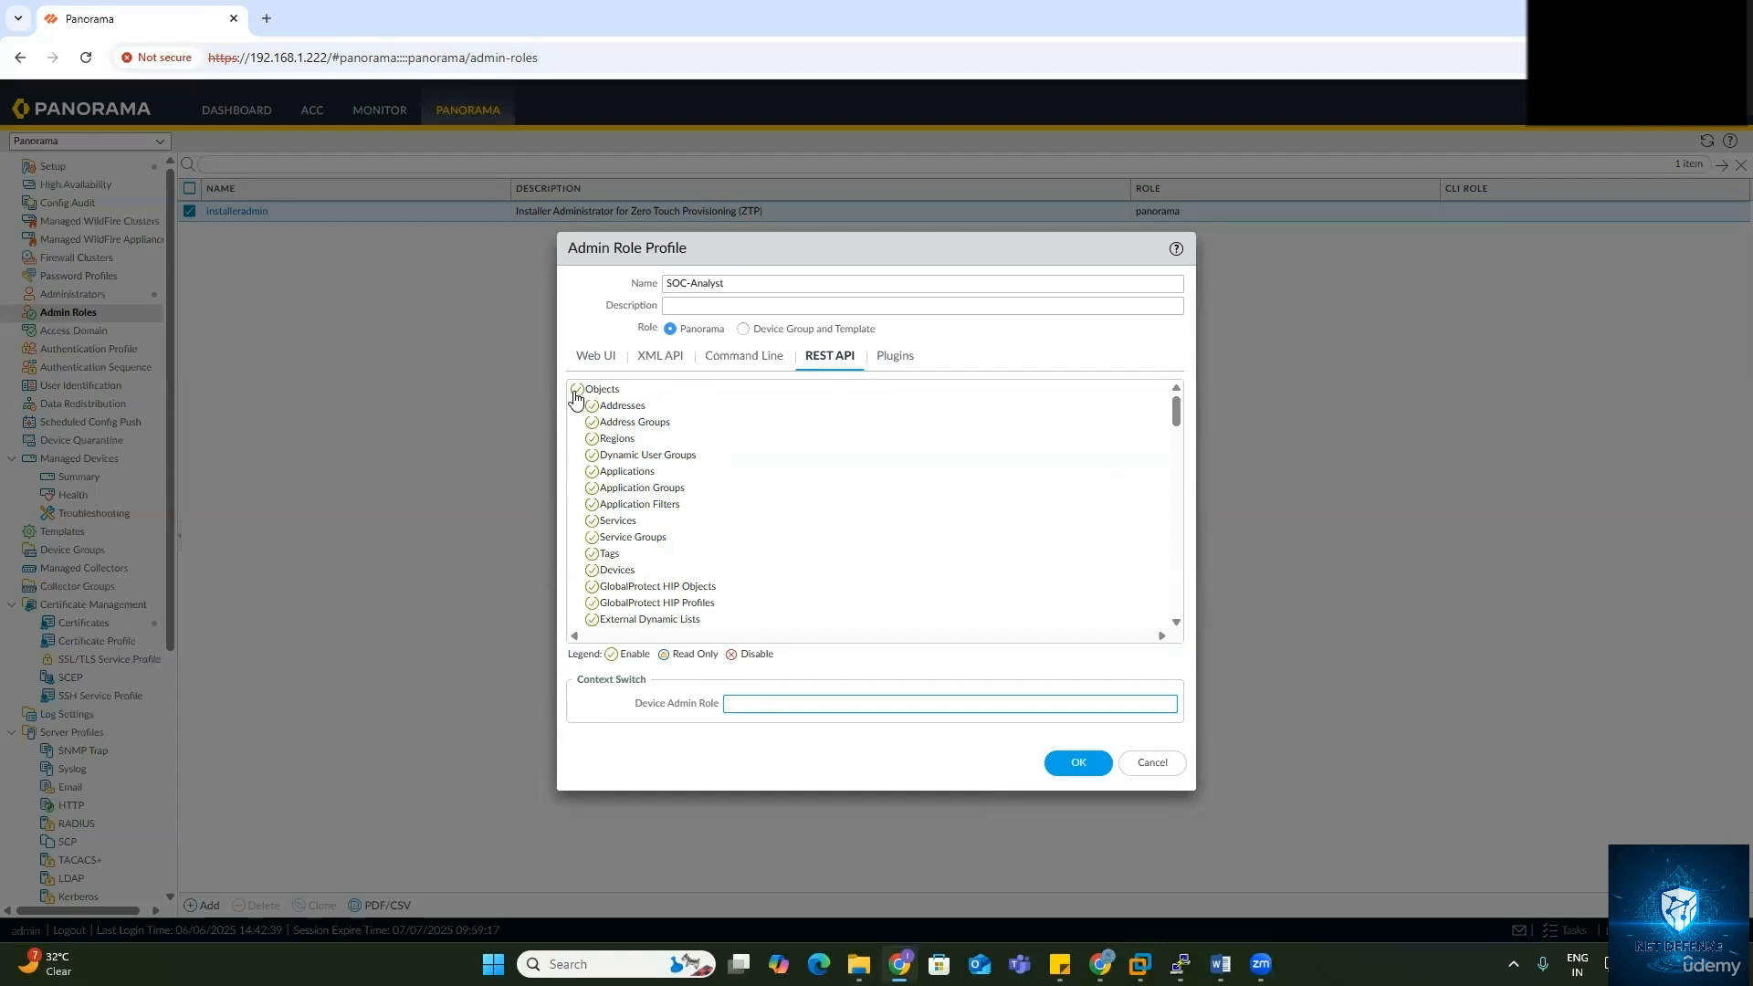
Step: Disable SOC-Analyst's REST API access to Policies, Network, Device, Panorama and System
{"action": "scroll", "coordinate": [602, 475], "scroll_direction": "down", "scroll_amount": 5}
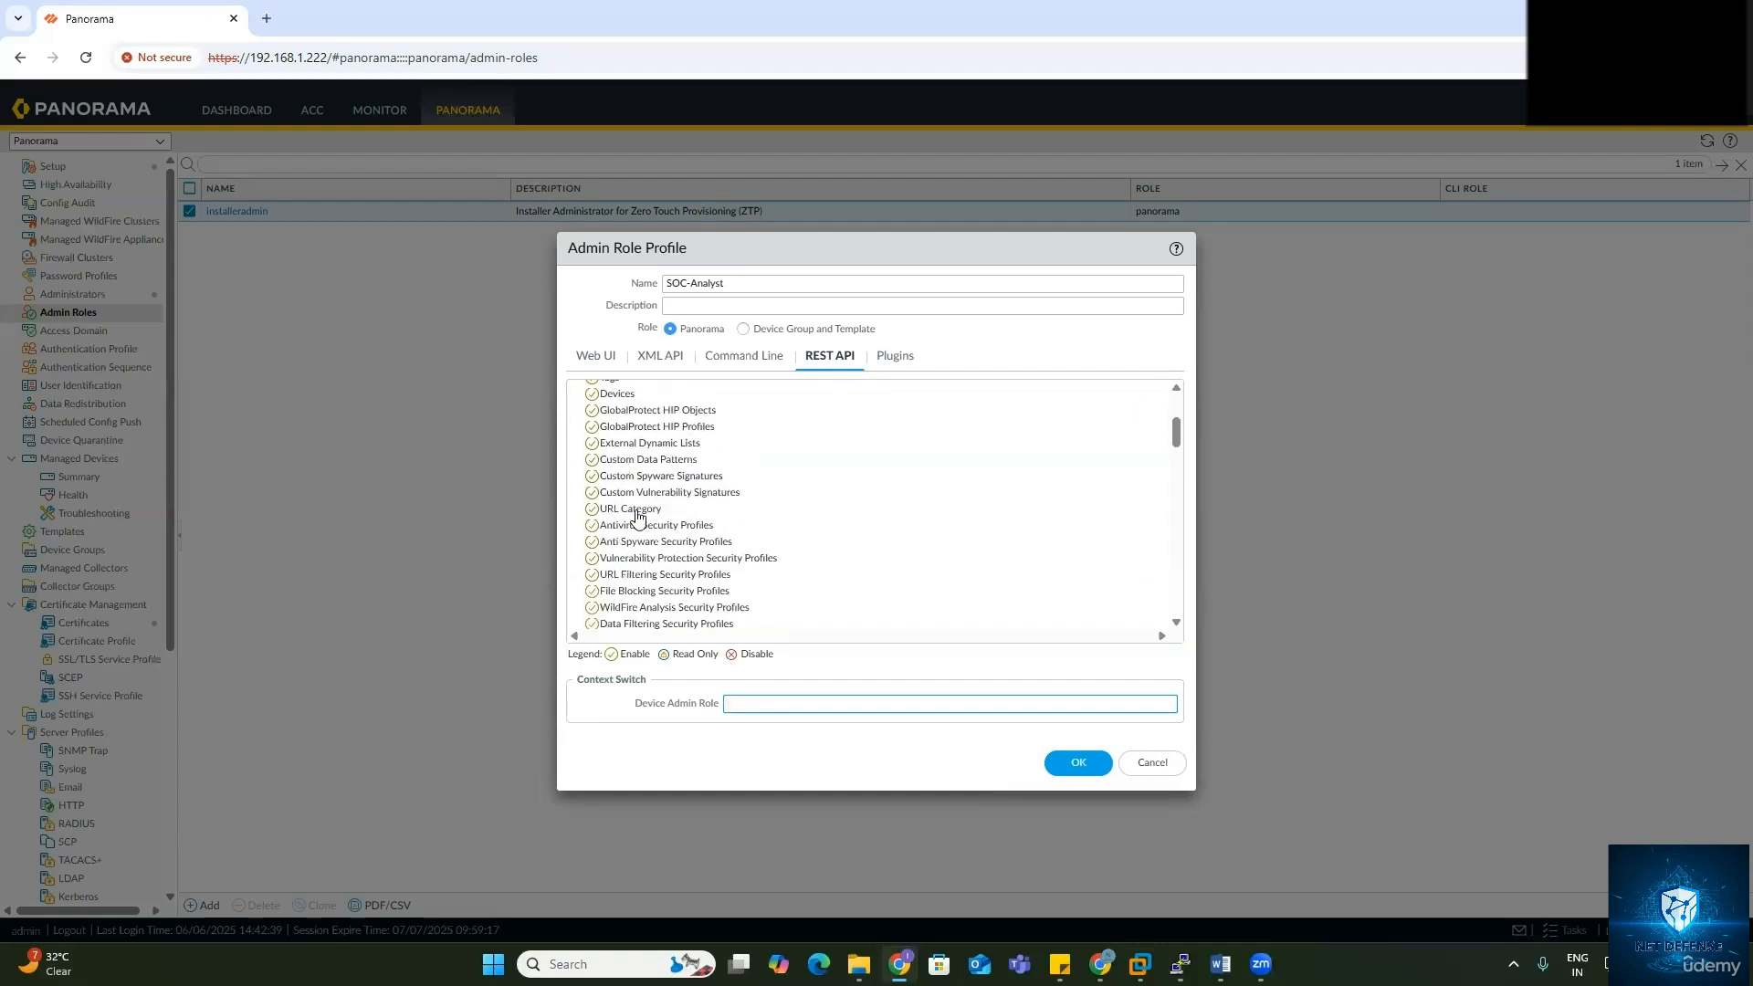
{"action": "scroll", "coordinate": [634, 595], "scroll_direction": "down", "scroll_amount": 3}
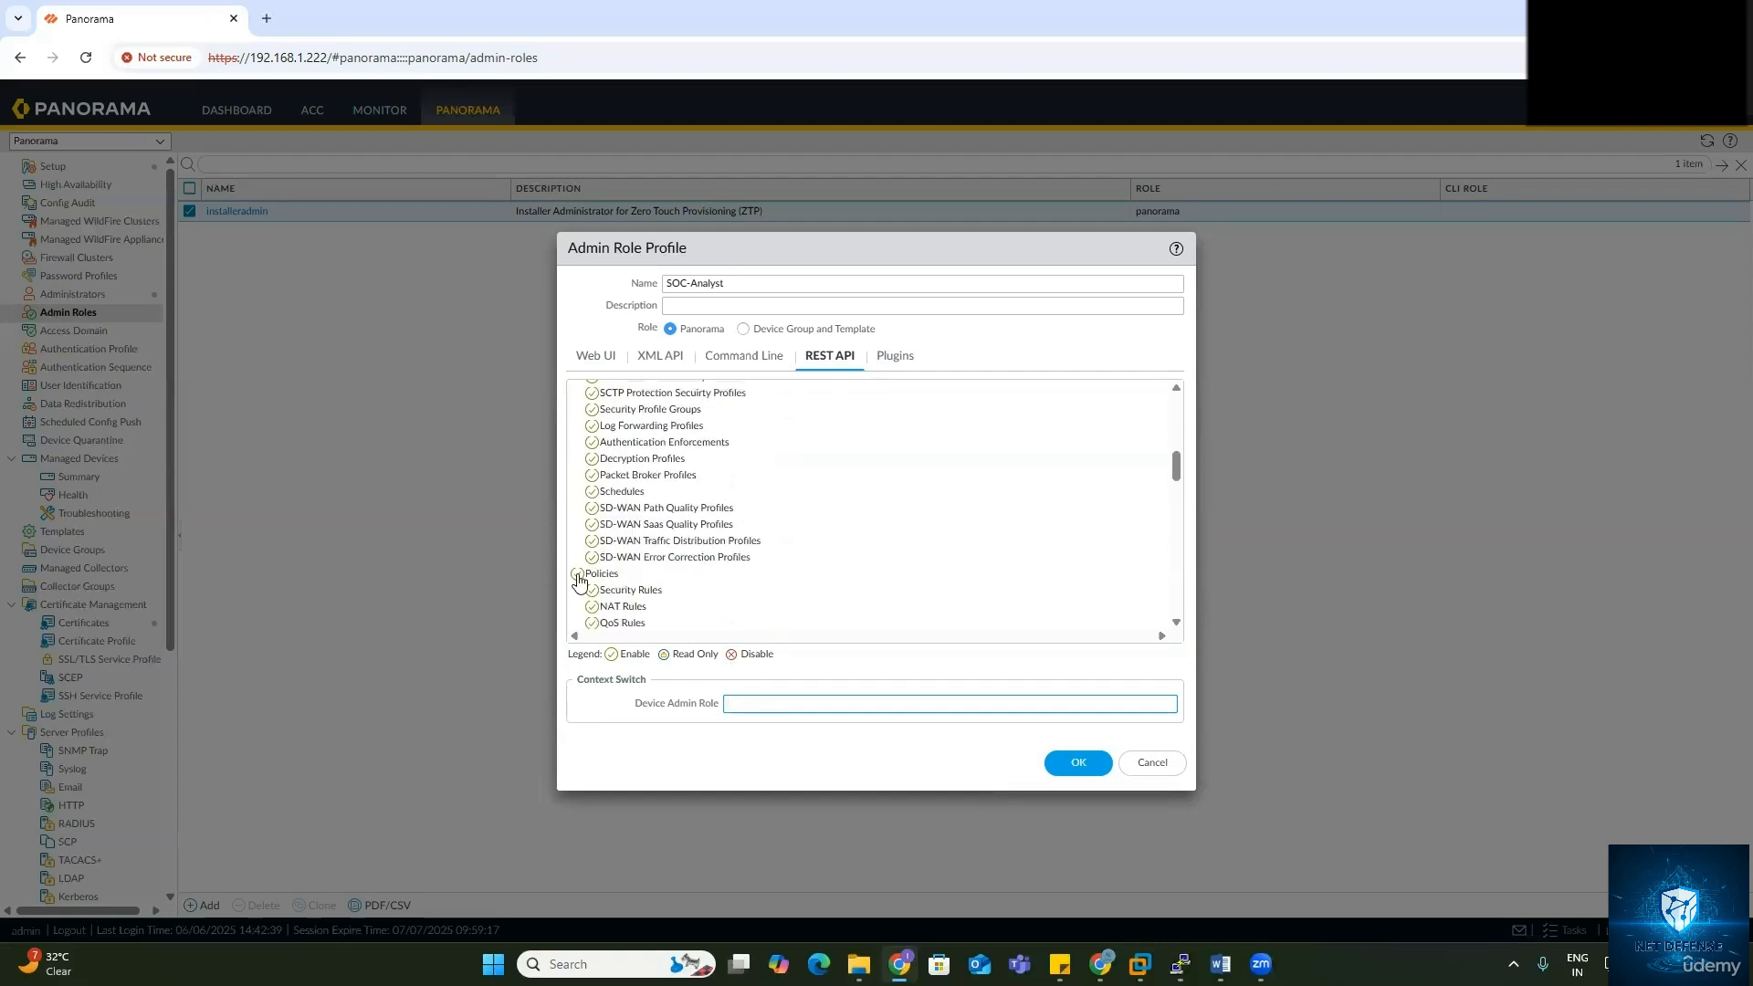
{"action": "left_click", "coordinate": [577, 574]}
{"action": "scroll", "coordinate": [640, 566], "scroll_direction": "down", "scroll_amount": 2}
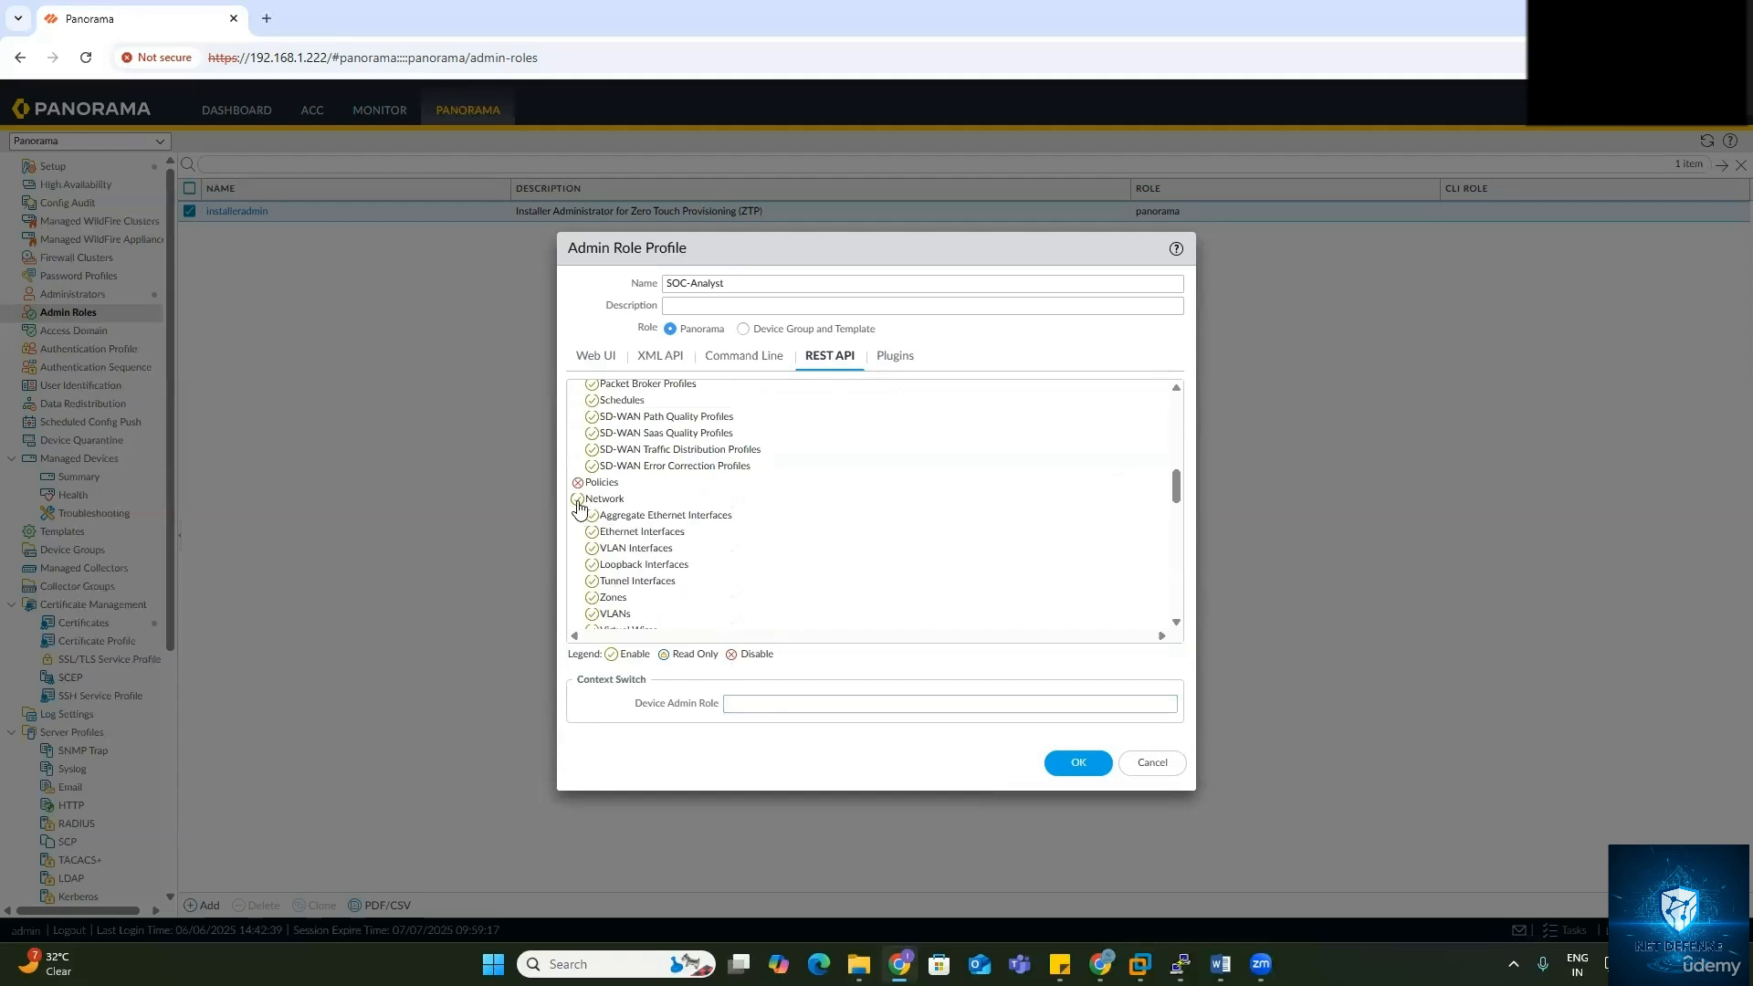
{"action": "left_click", "coordinate": [577, 498]}
{"action": "scroll", "coordinate": [603, 511], "scroll_direction": "up", "scroll_amount": 1}
{"action": "left_click", "coordinate": [577, 515]}
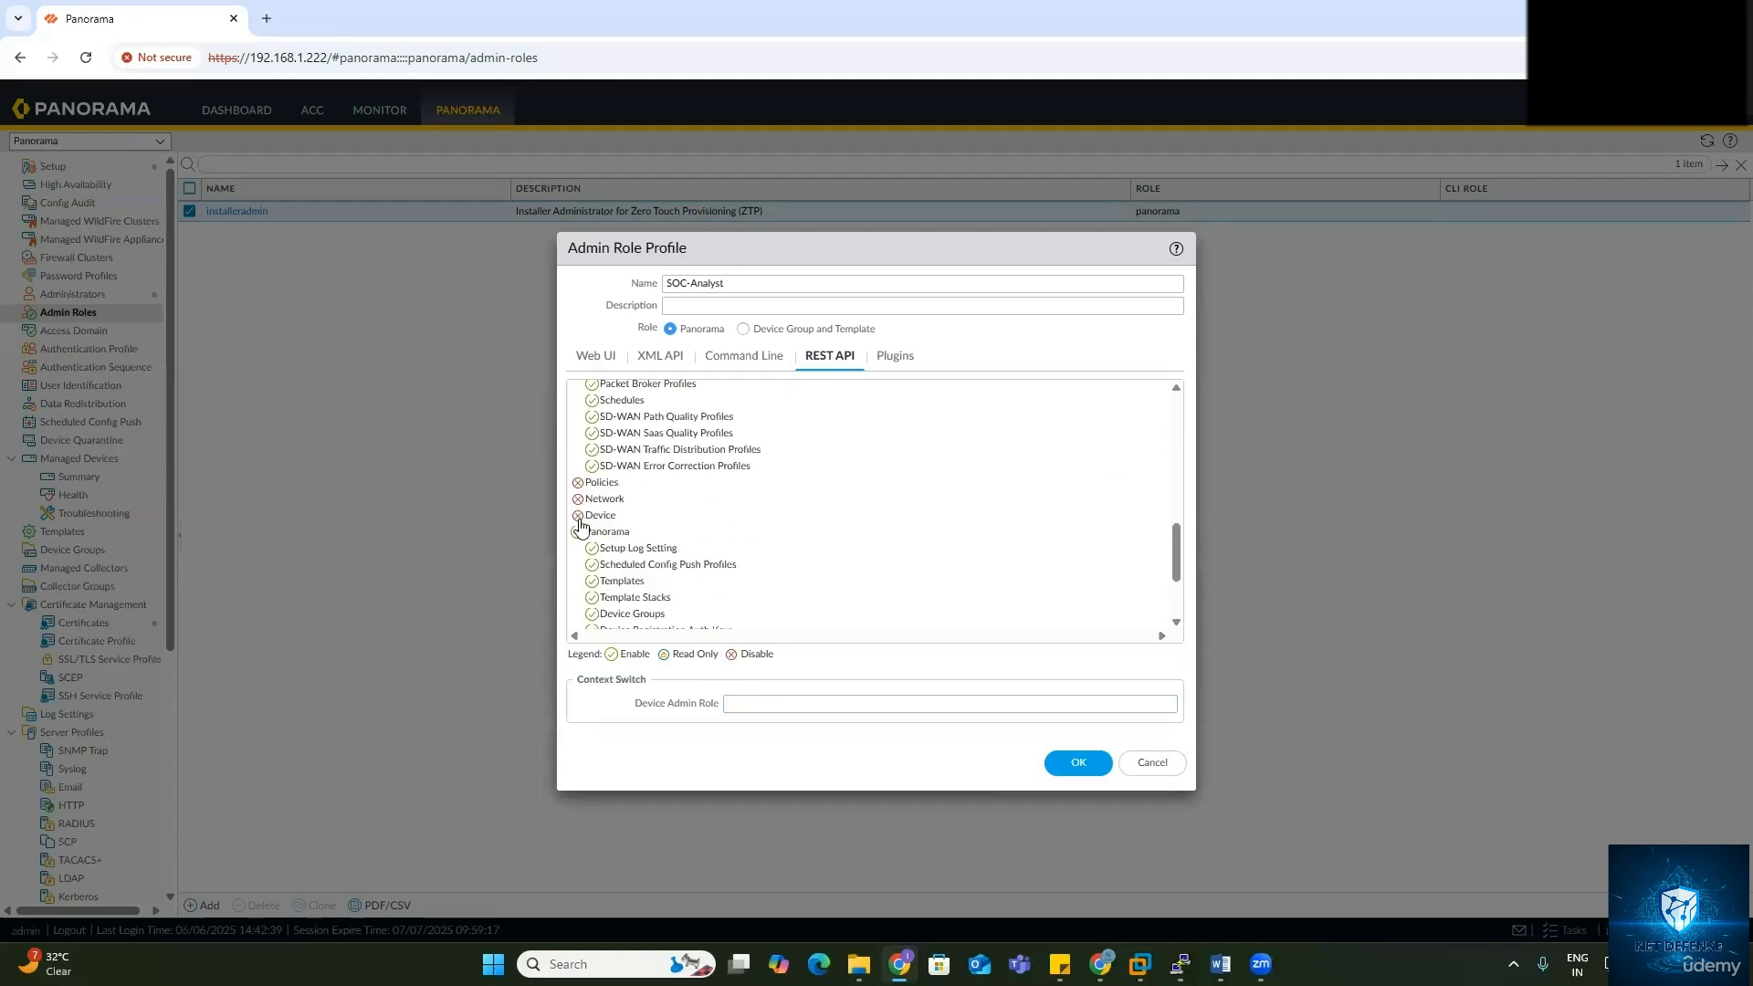
{"action": "left_click", "coordinate": [578, 533]}
{"action": "left_click", "coordinate": [578, 600]}
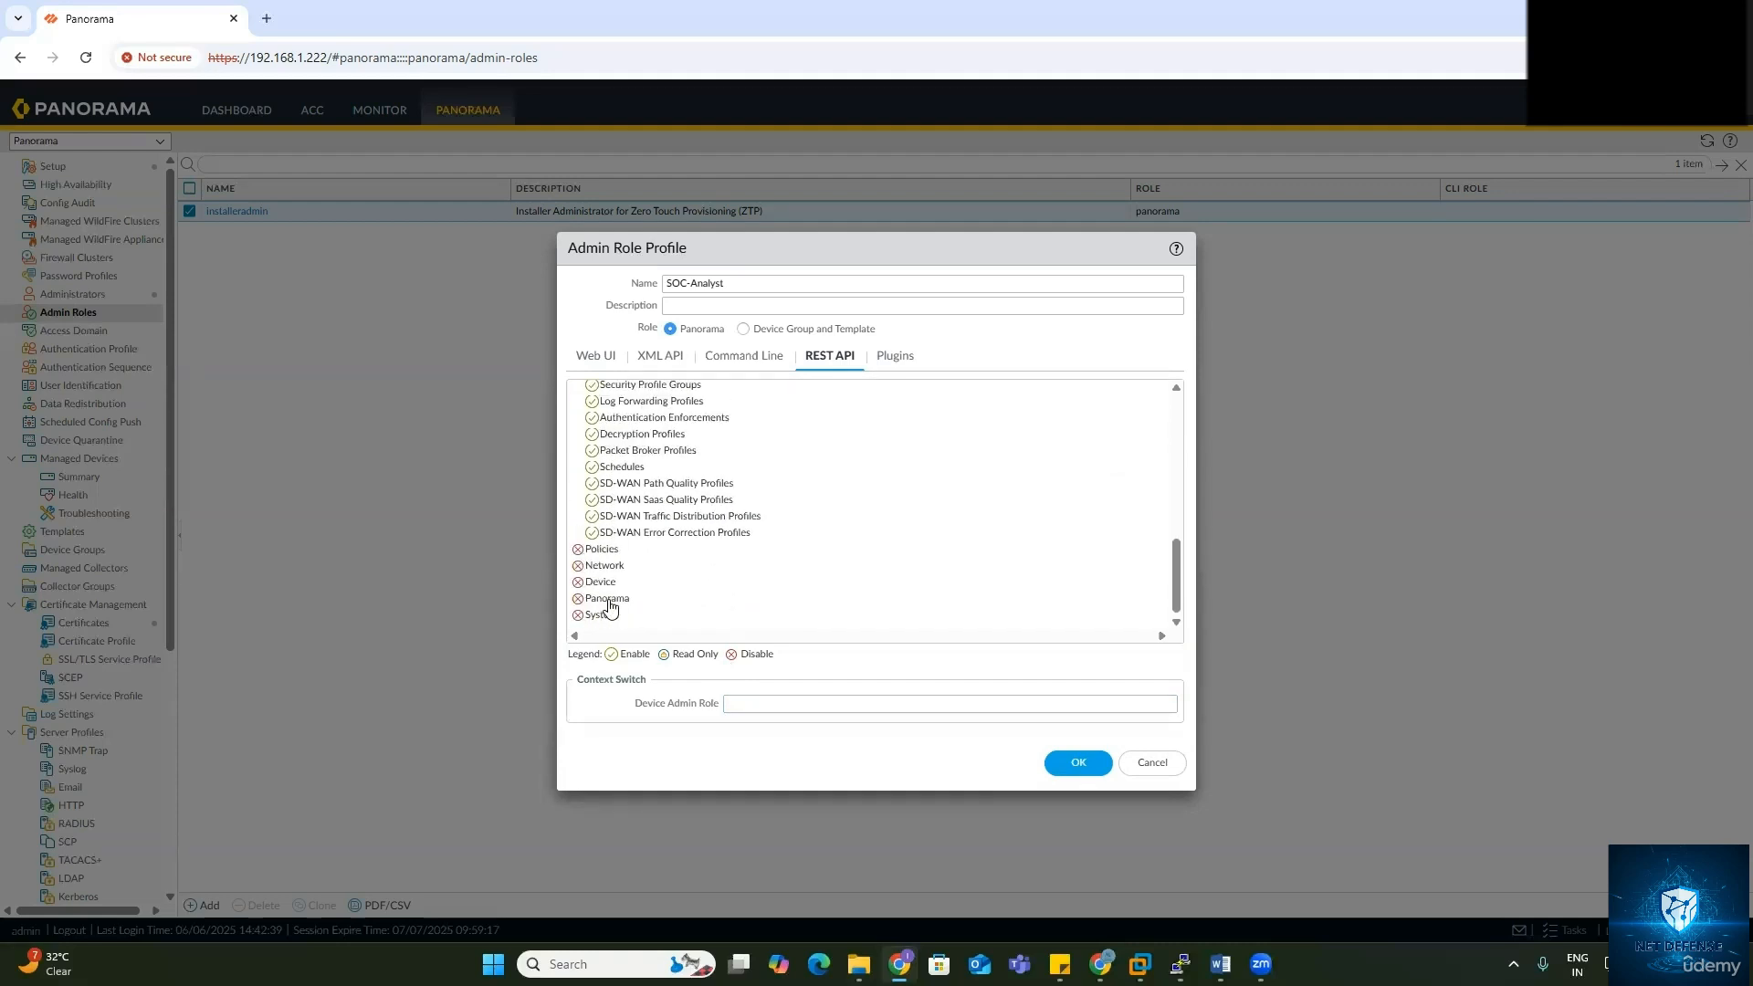
{"action": "scroll", "coordinate": [603, 566], "scroll_direction": "up", "scroll_amount": 6}
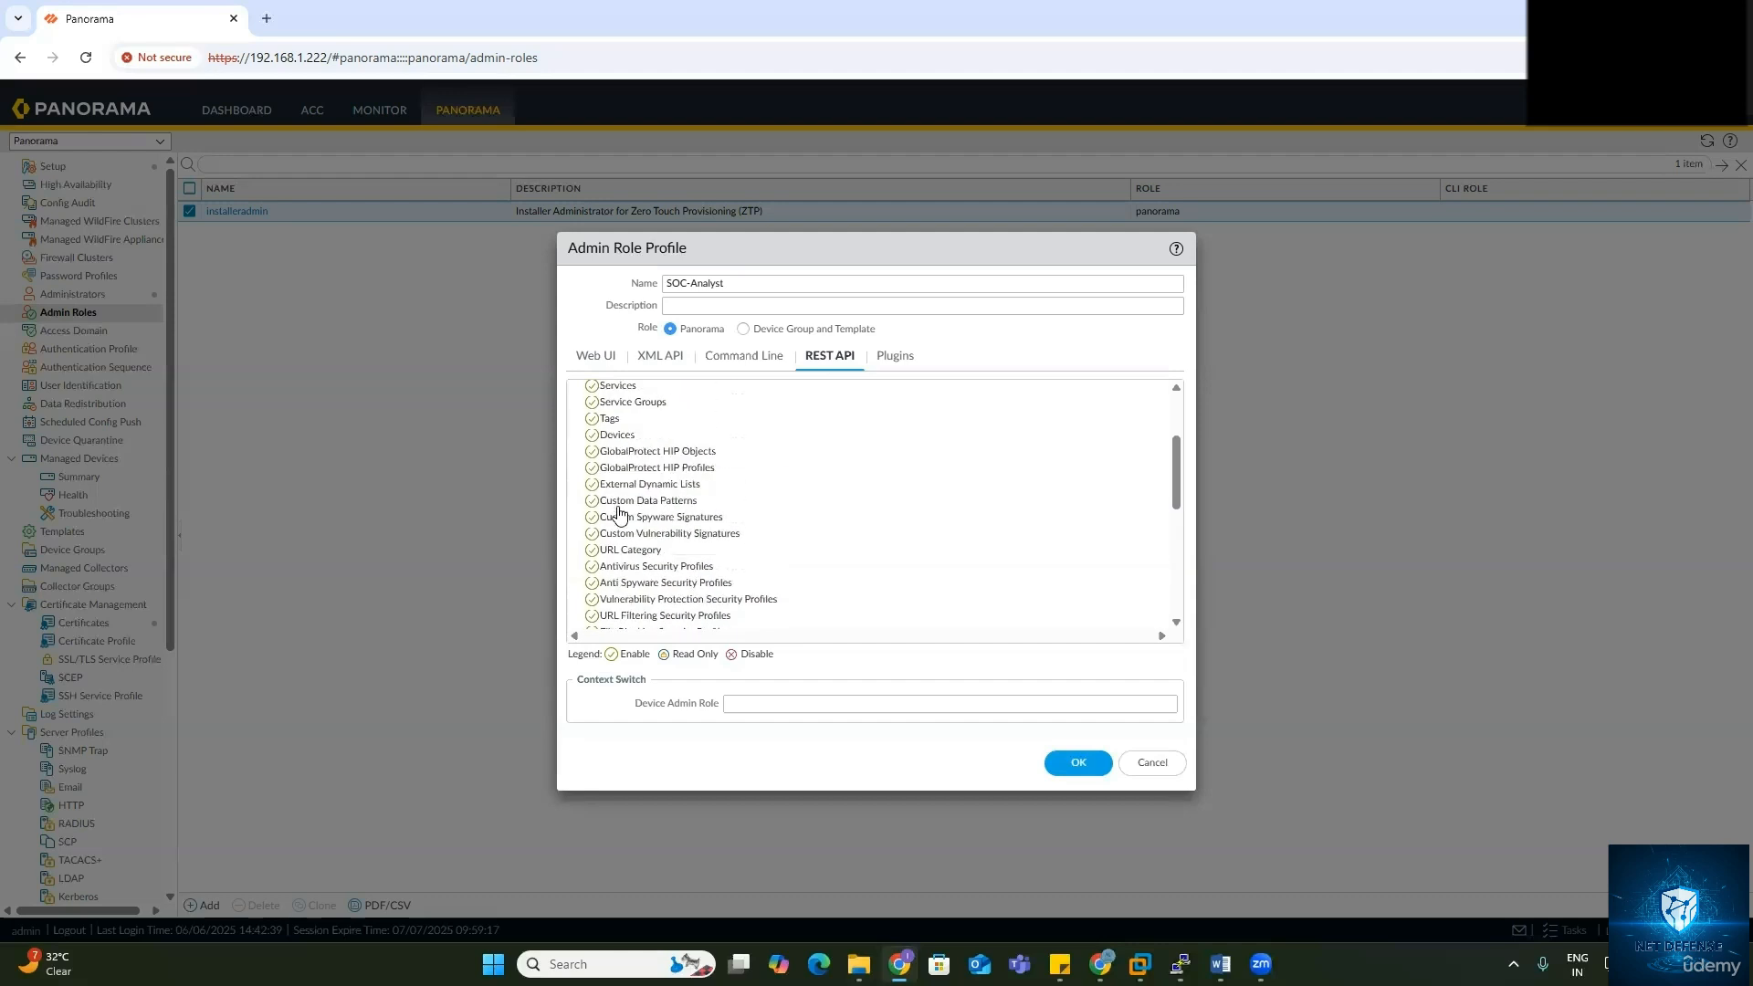
{"action": "left_click", "coordinate": [894, 363]}
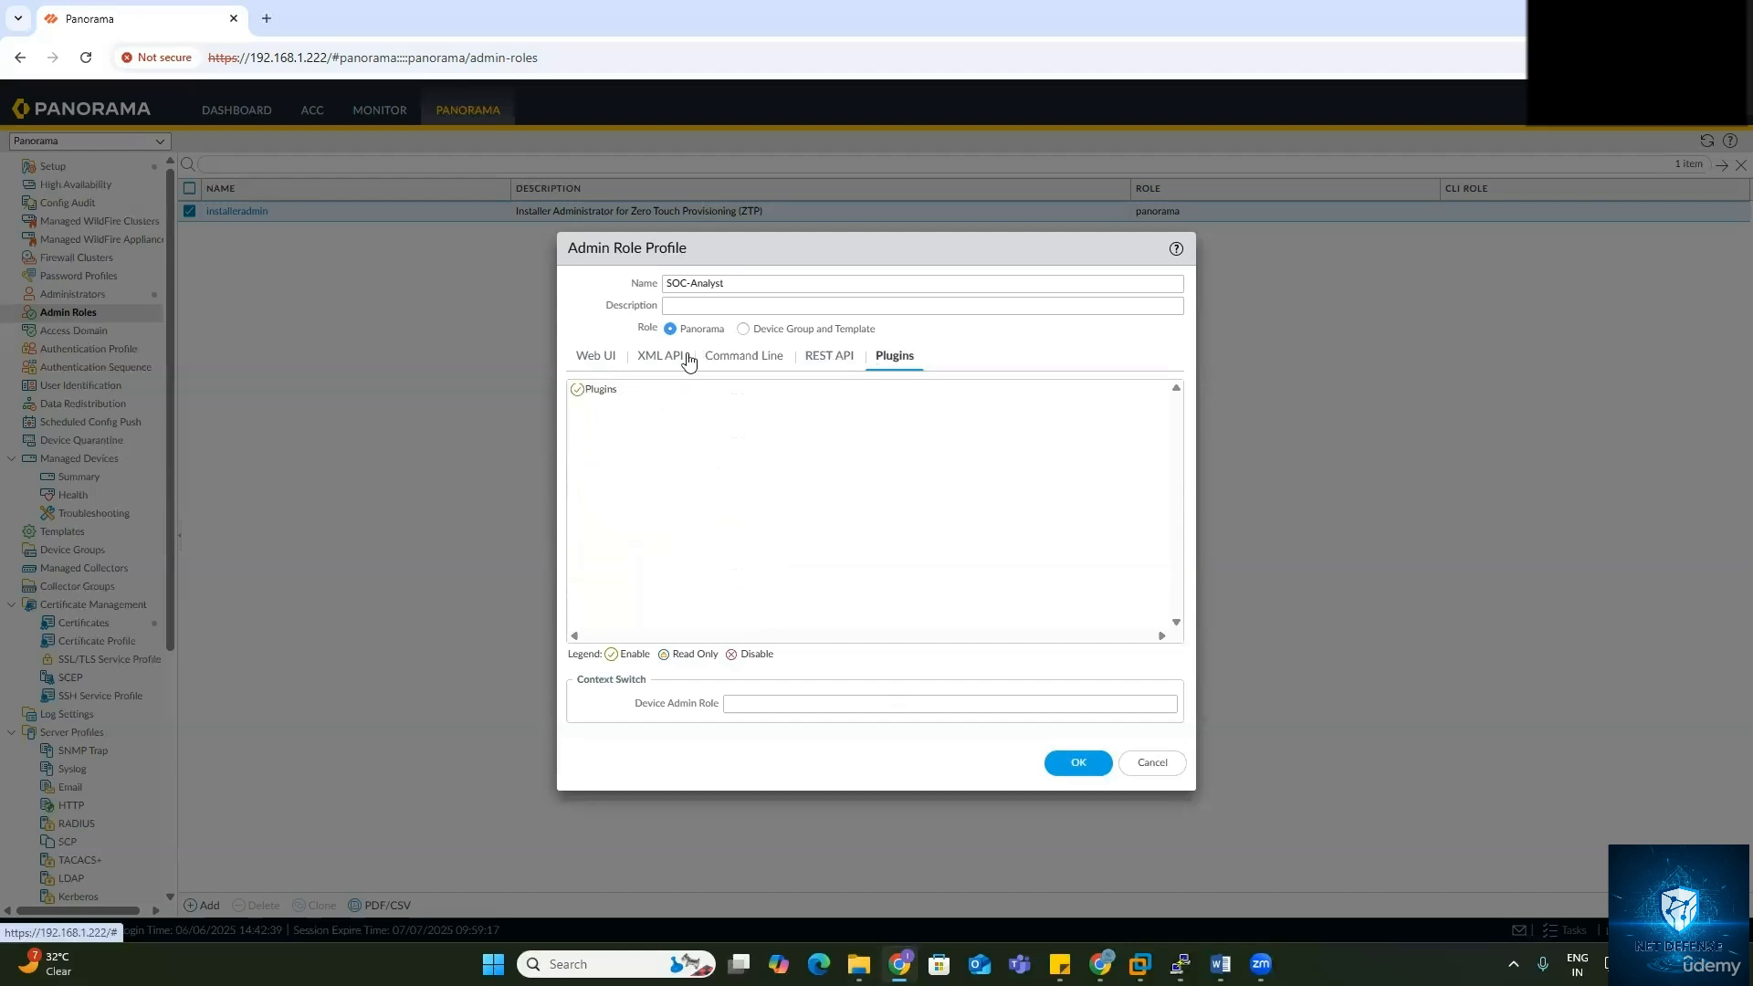
{"action": "left_click", "coordinate": [610, 357]}
Step: Try the Device Group and Template scope, revert to Panorama, and review the Web UI permissions
{"action": "left_click", "coordinate": [744, 330]}
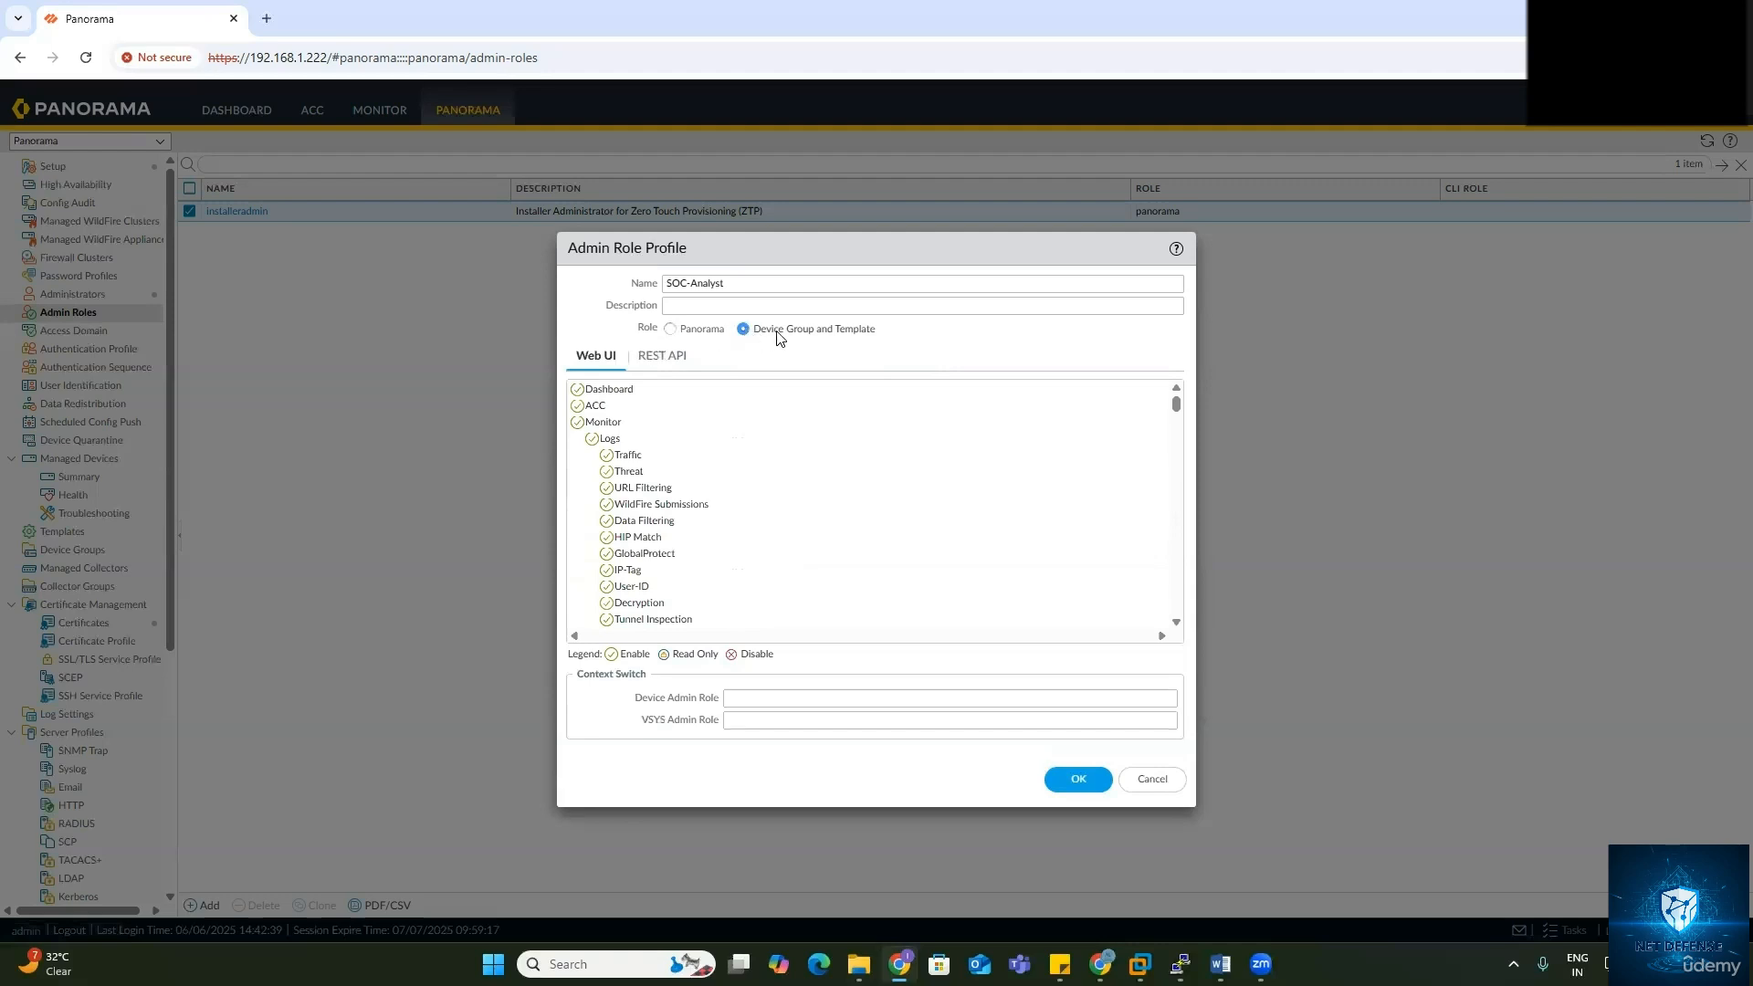
{"action": "scroll", "coordinate": [637, 545], "scroll_direction": "down", "scroll_amount": 15}
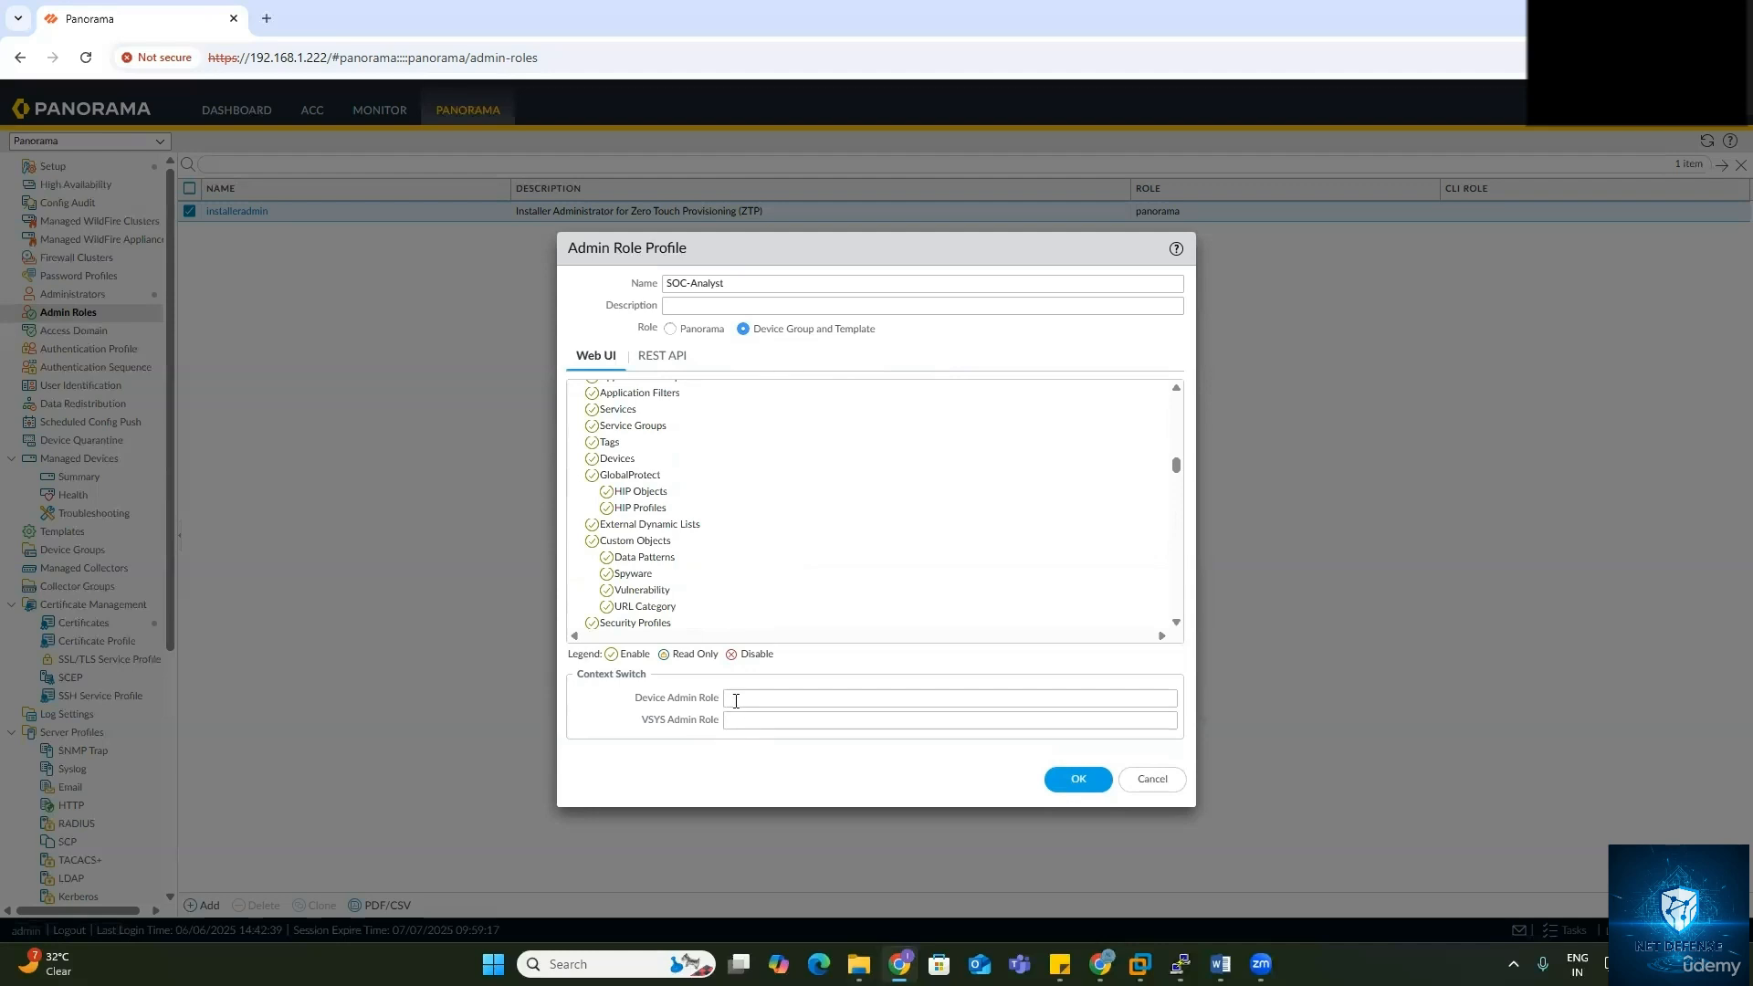
{"action": "left_click", "coordinate": [672, 330]}
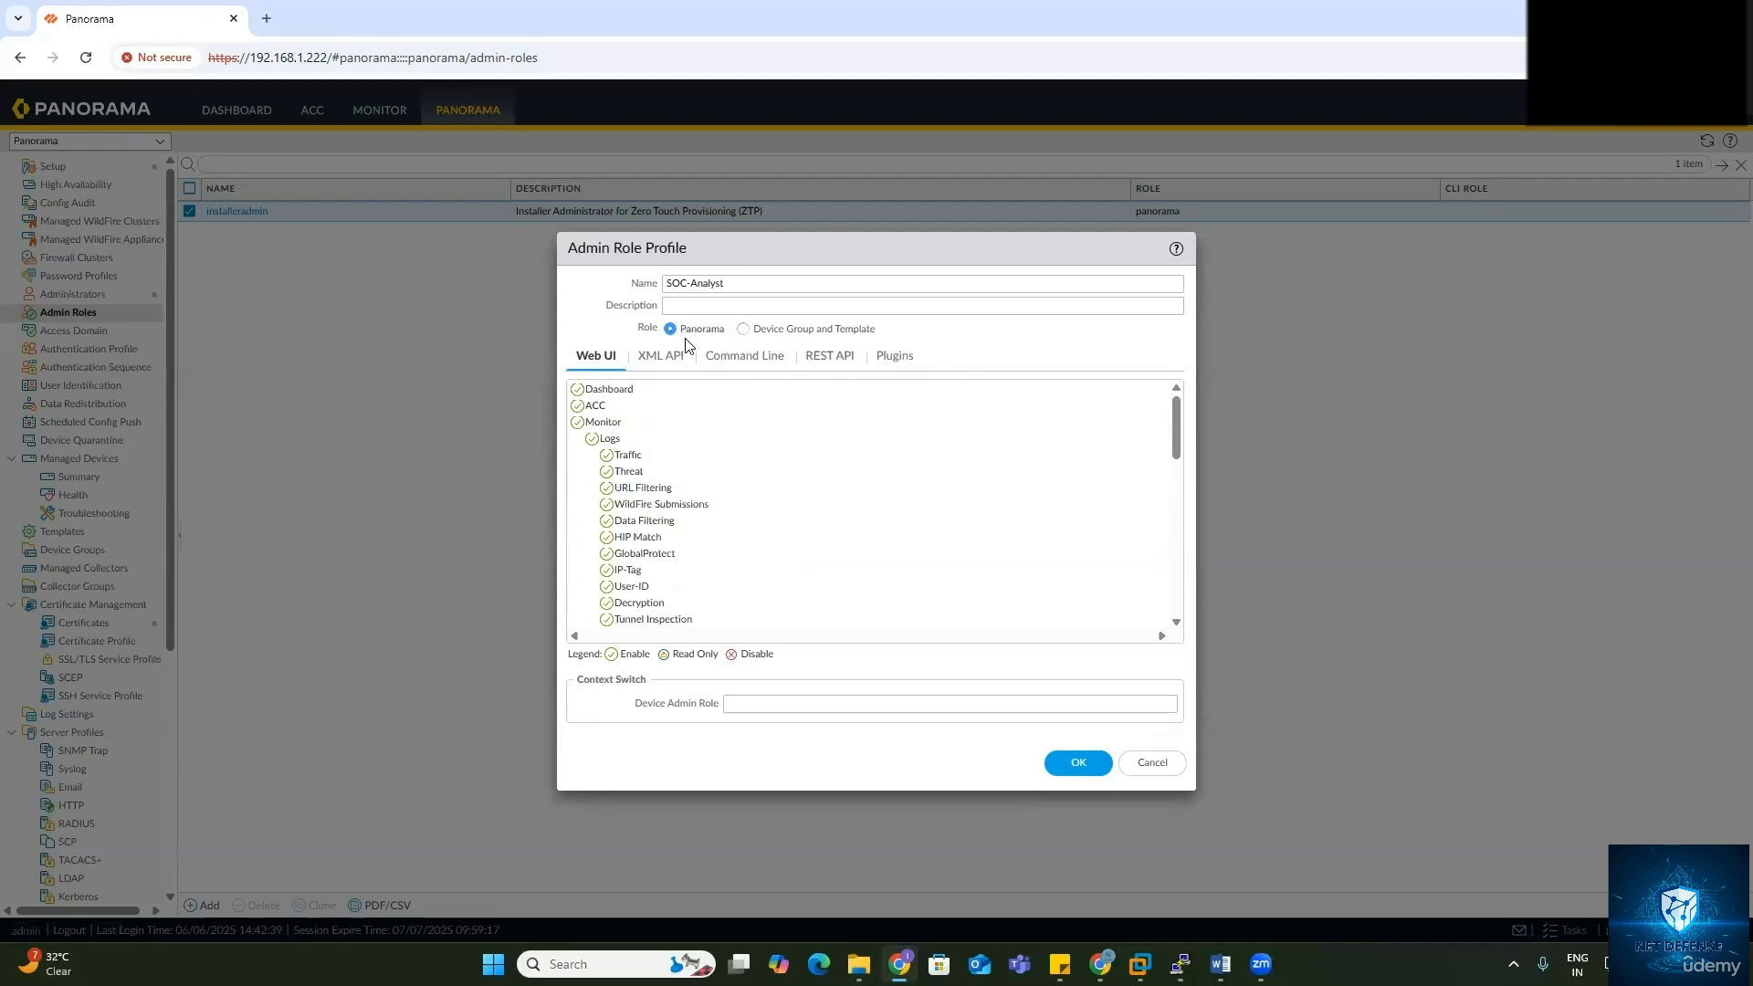
{"action": "scroll", "coordinate": [681, 566], "scroll_direction": "down", "scroll_amount": 10}
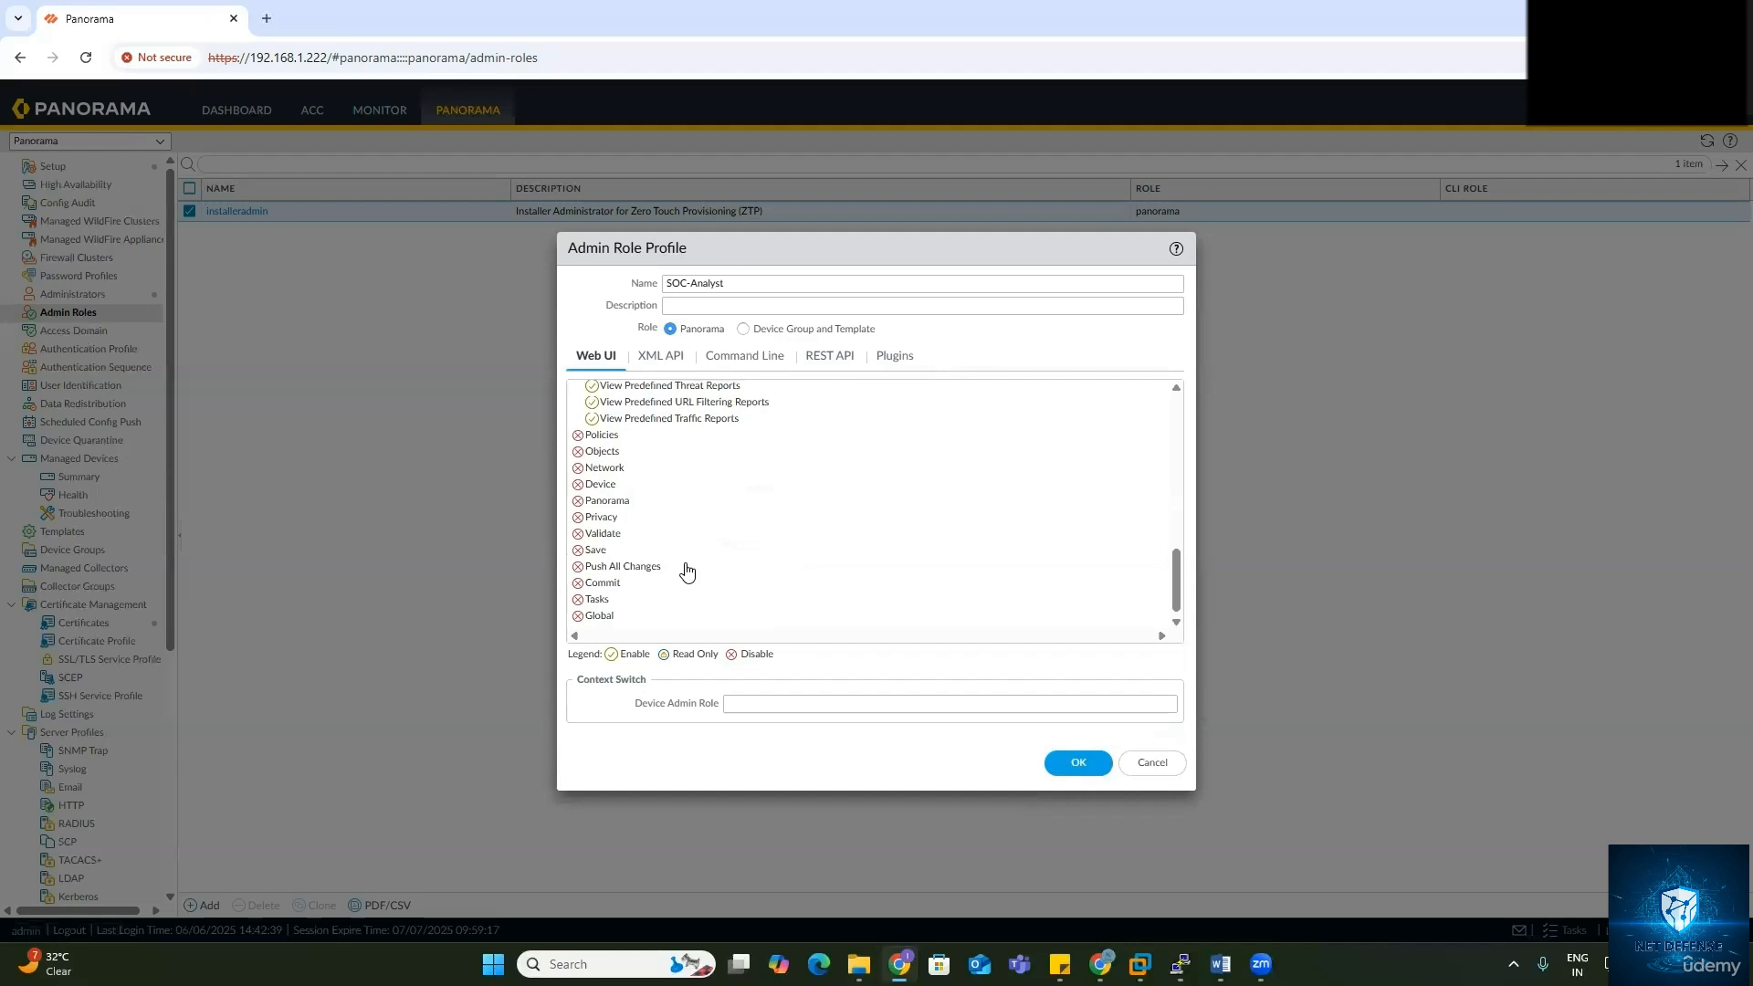
{"action": "scroll", "coordinate": [689, 393], "scroll_direction": "up", "scroll_amount": 6}
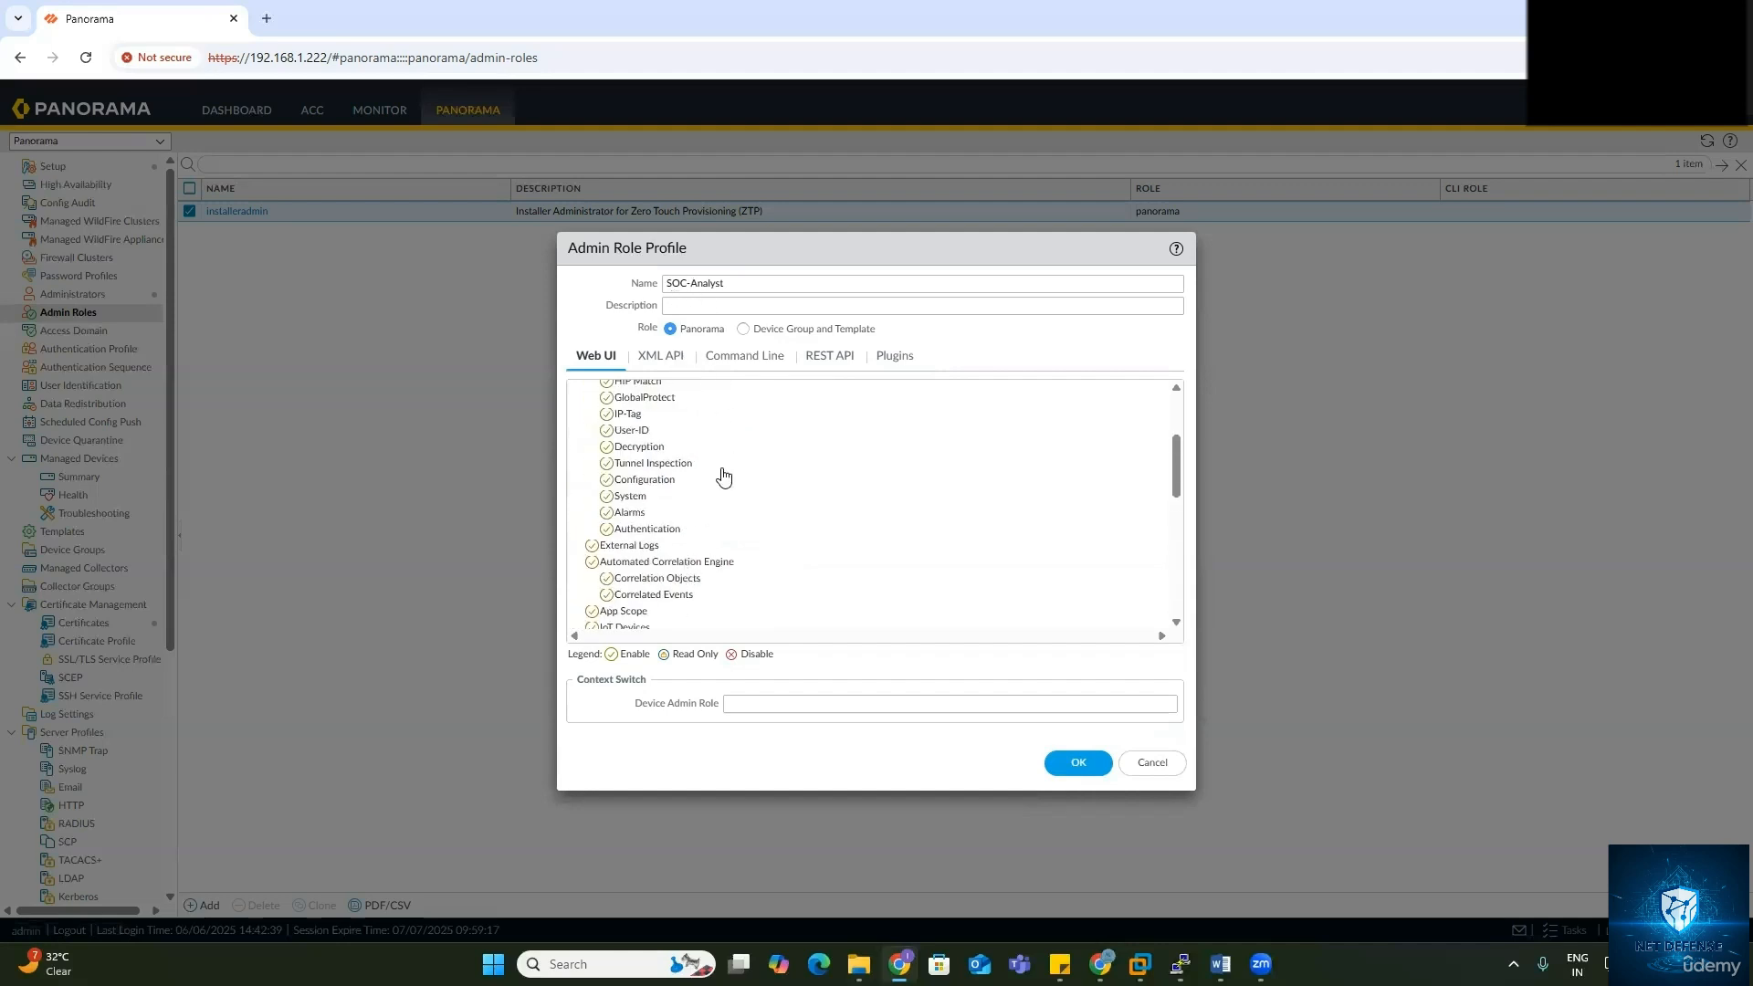
{"action": "scroll", "coordinate": [763, 571], "scroll_direction": "down", "scroll_amount": 5}
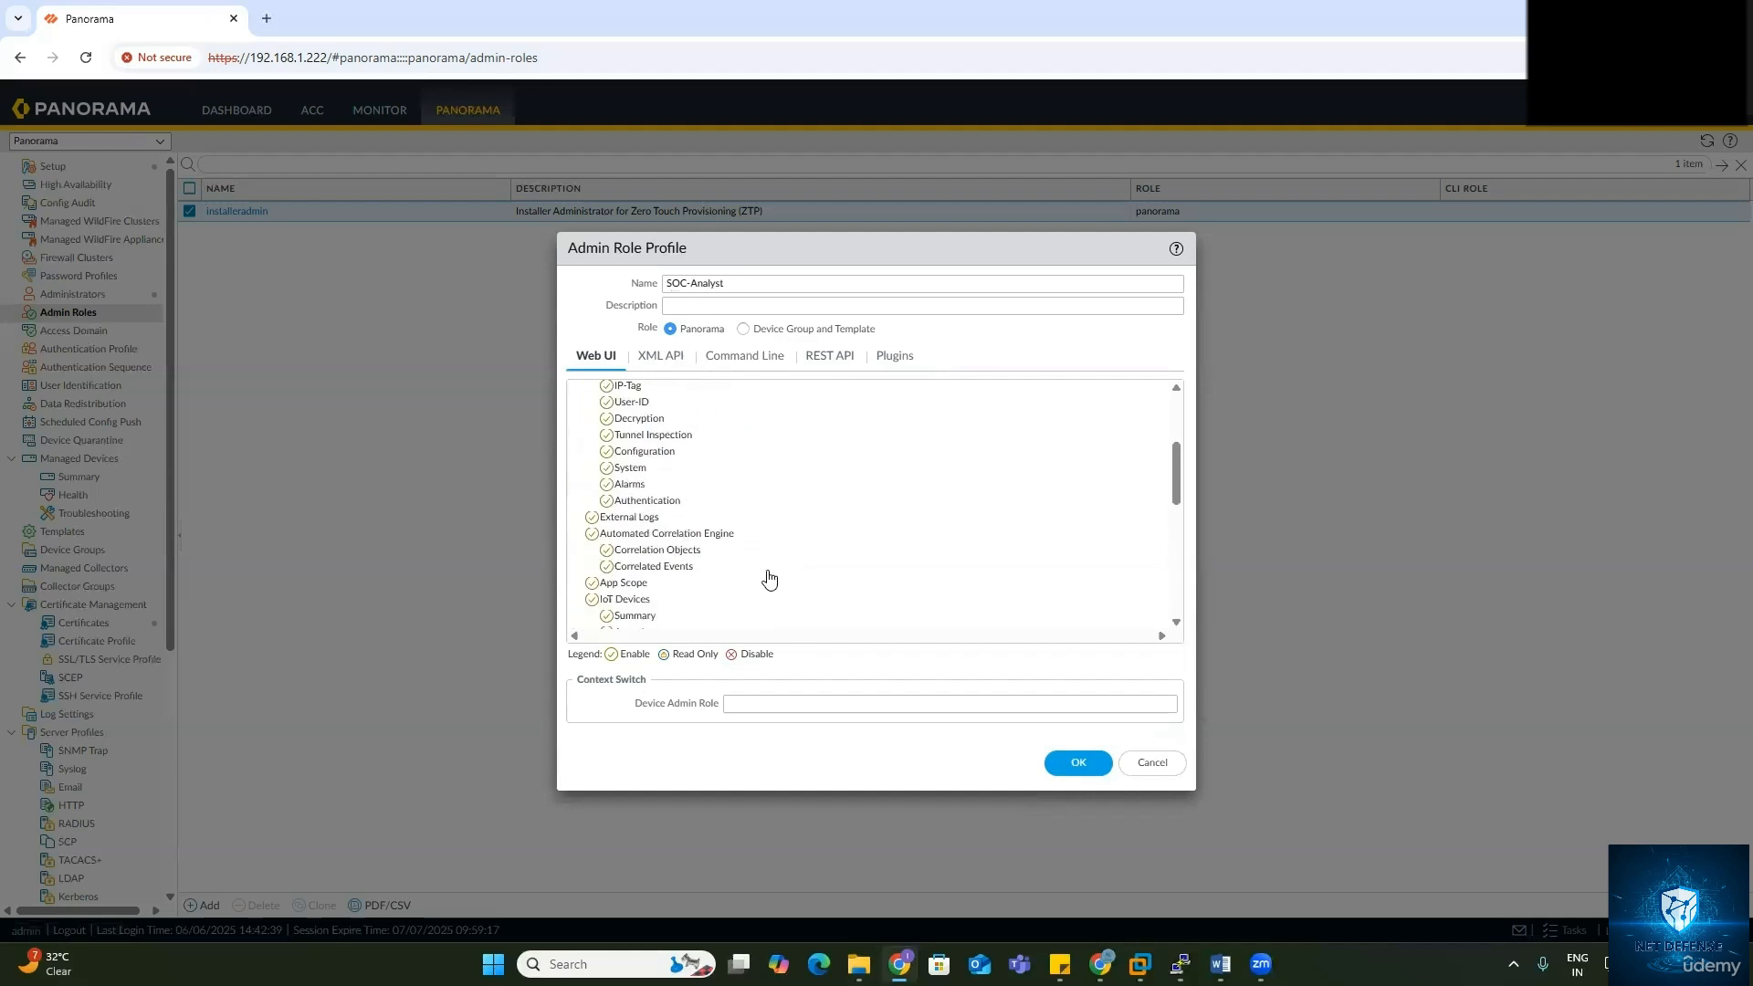
Step: Save SOC-Analyst and start a new role profile named 'Network Admin'
{"action": "left_click", "coordinate": [1067, 773]}
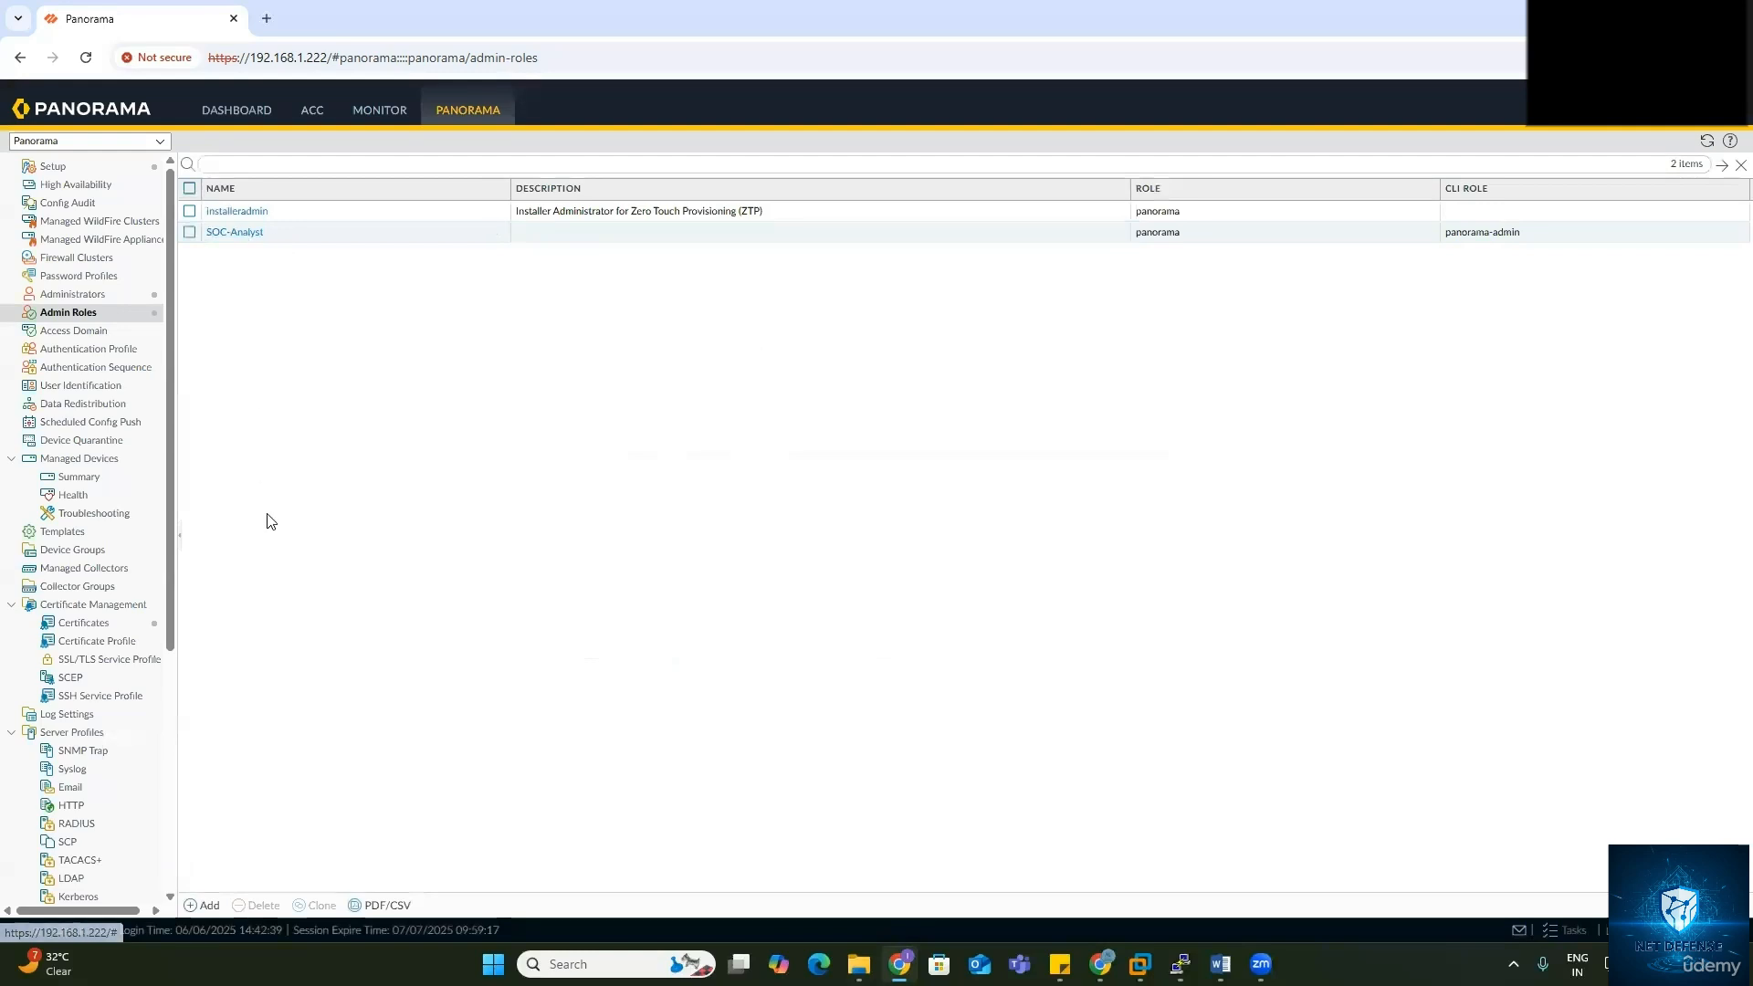
{"action": "left_click", "coordinate": [202, 905]}
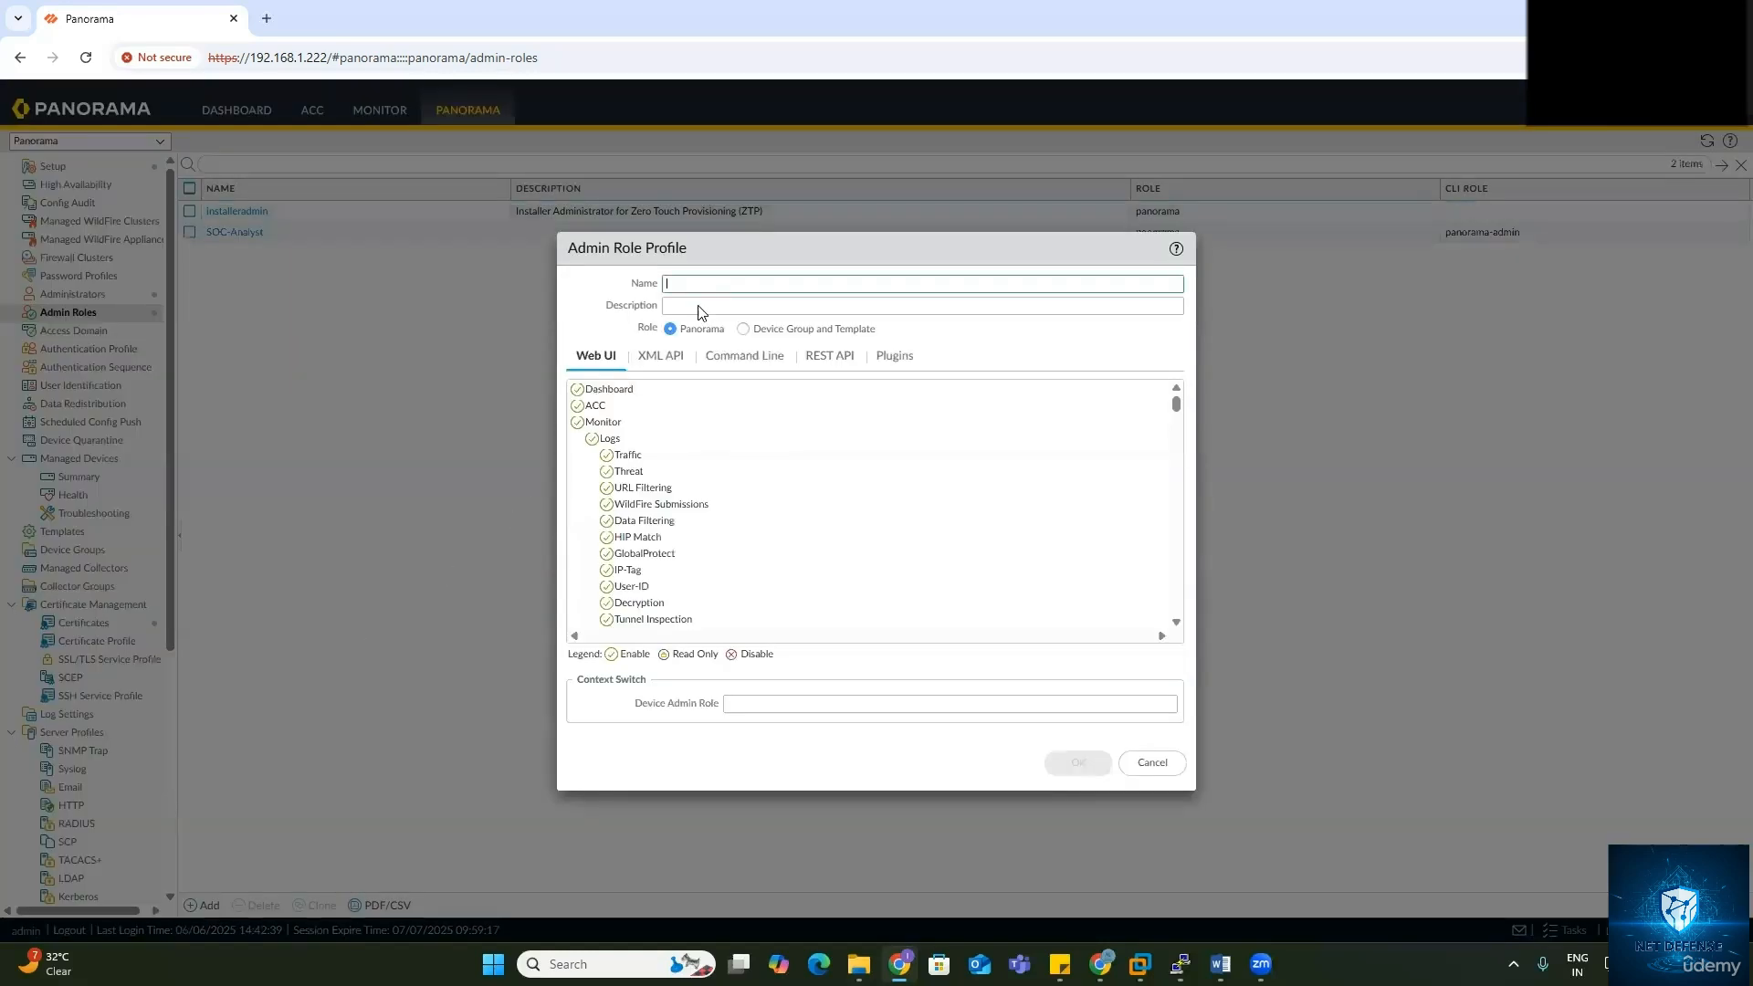
{"action": "left_click", "coordinate": [681, 292]}
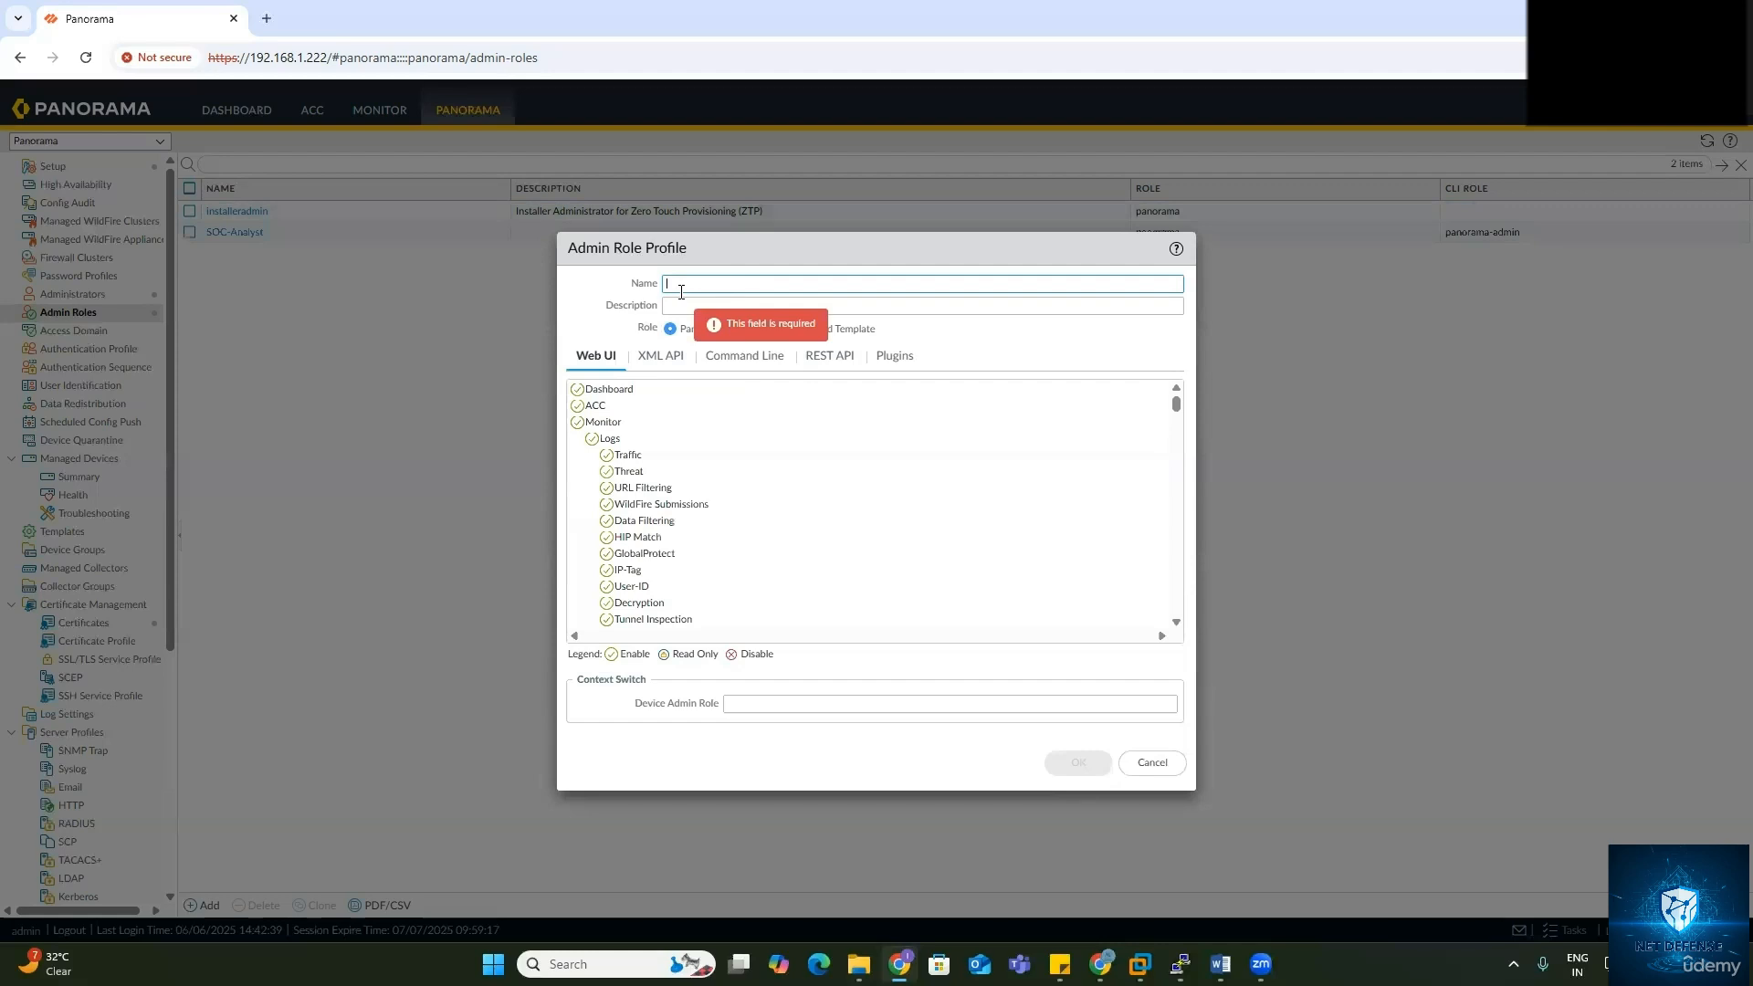
{"action": "type", "text": "We"}
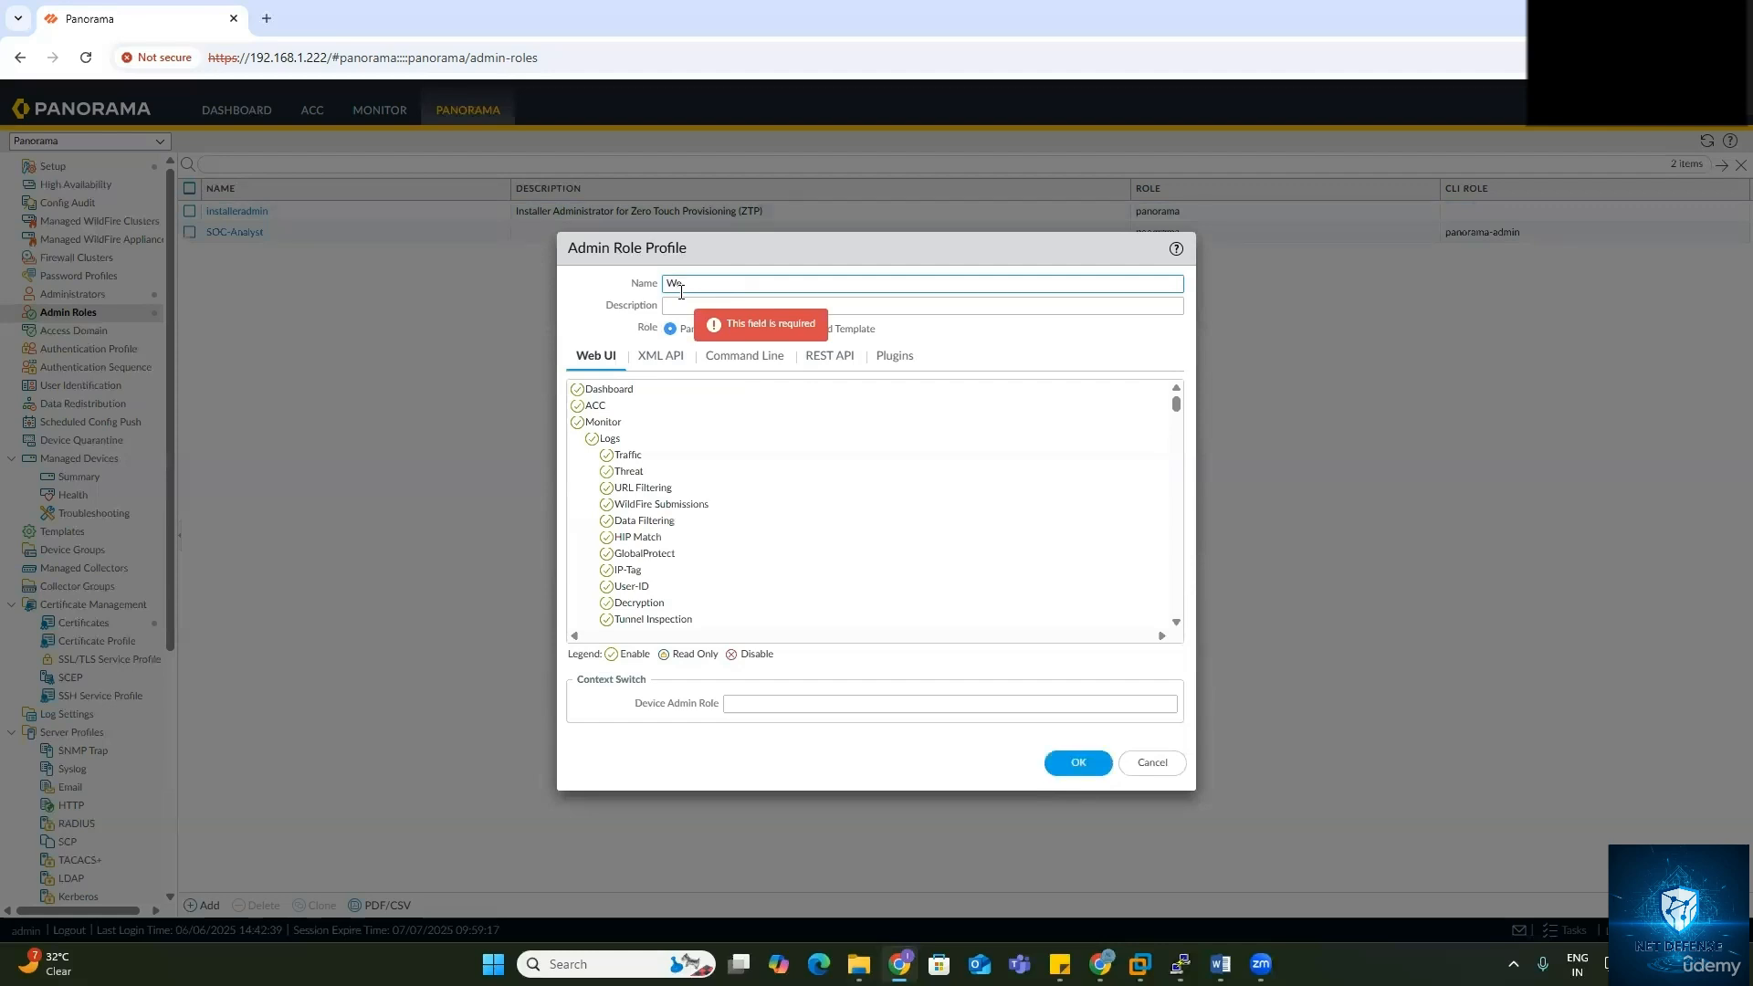
{"action": "type", "text": "b-Gu"}
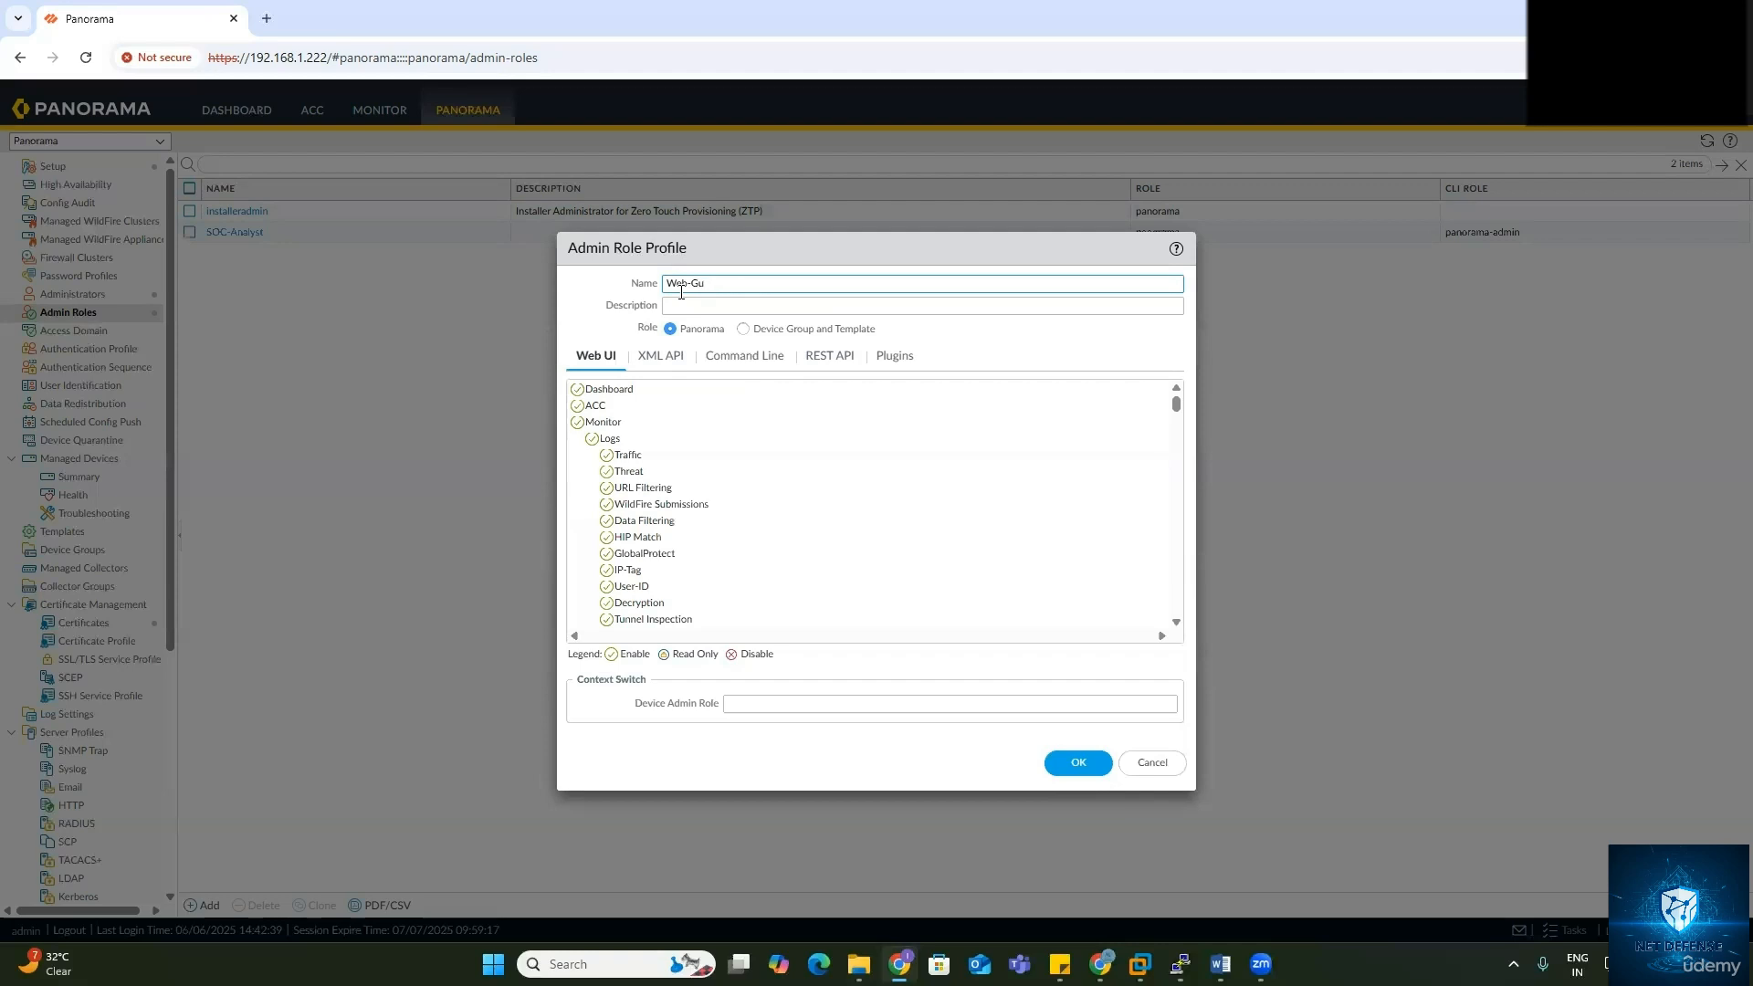
{"action": "key", "text": "BackSpace"}
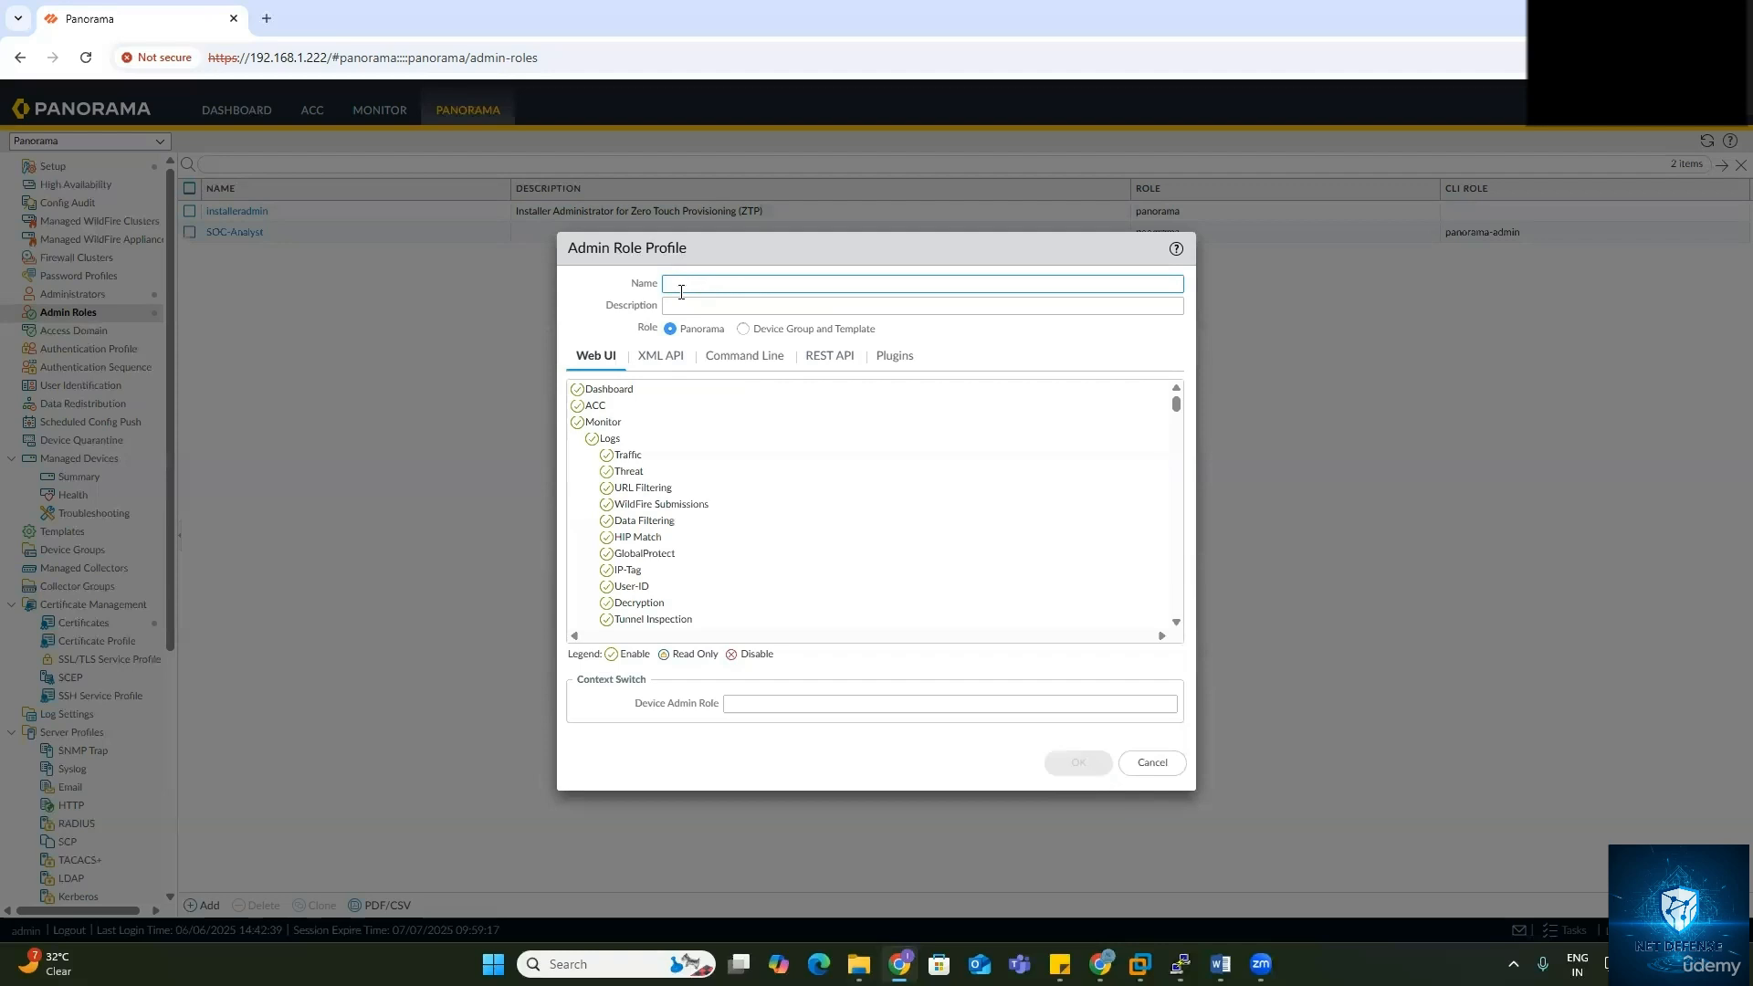
{"action": "type", "text": "Network Admin"}
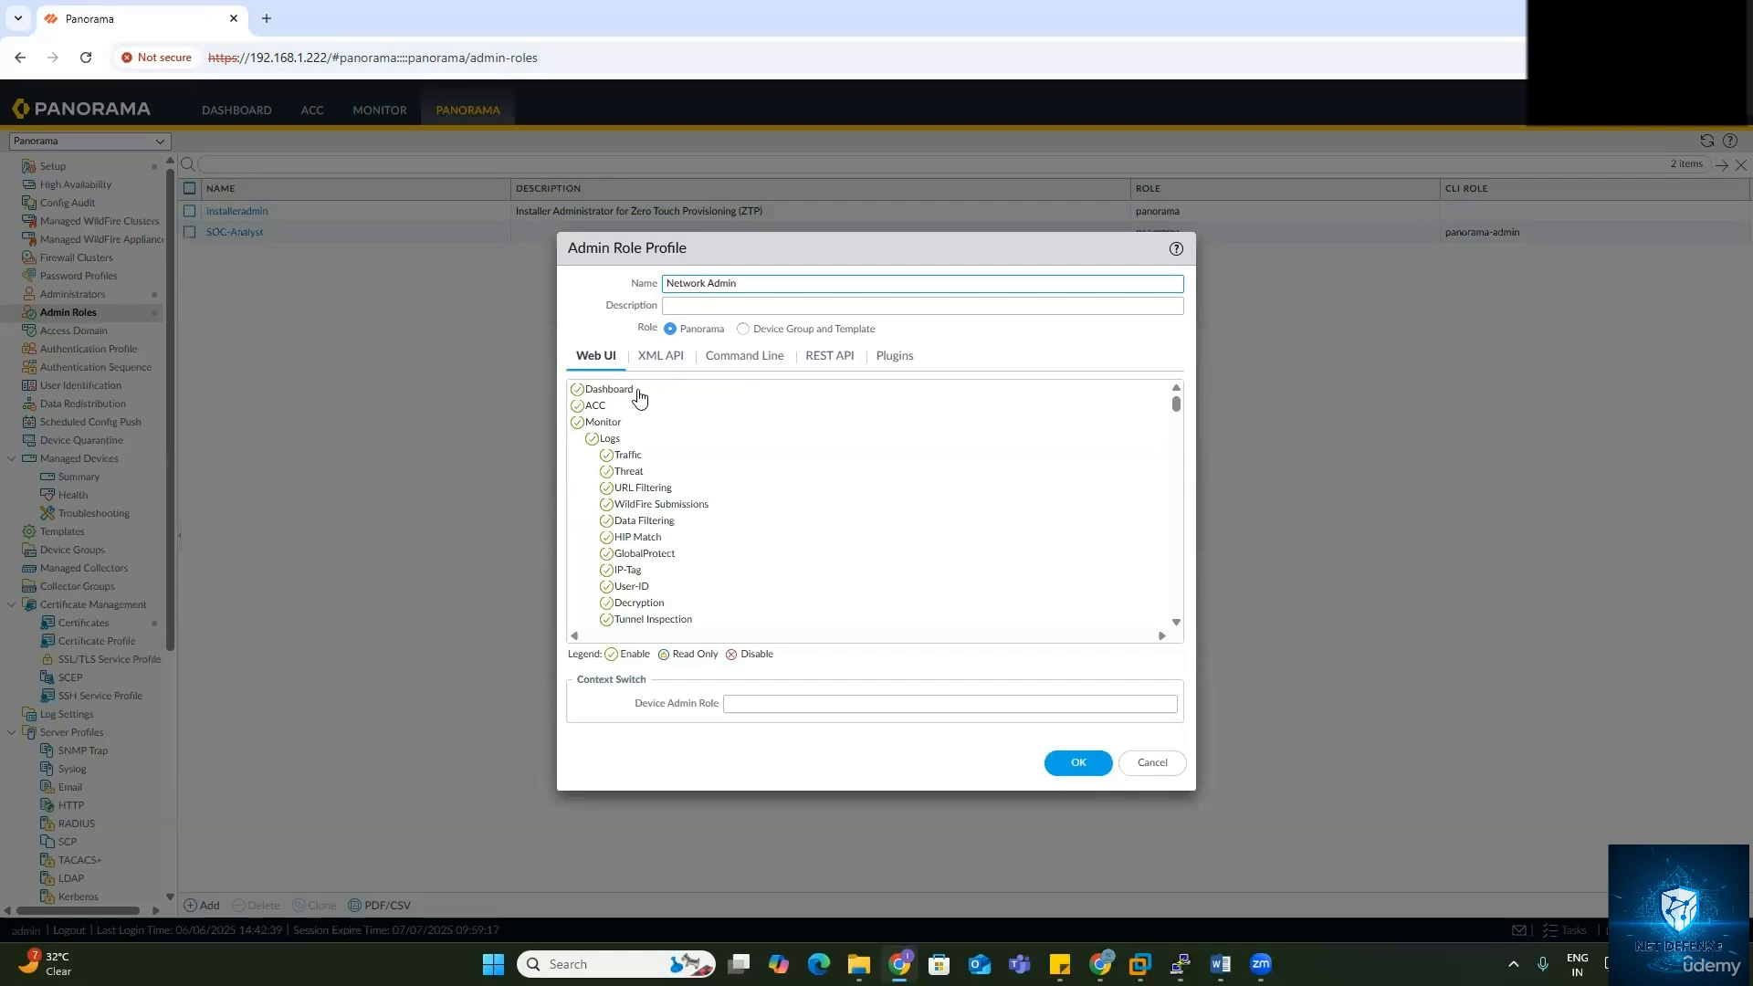
Step: Disable Dashboard, ACC, Monitor and Device web access for Network Admin
{"action": "left_click", "coordinate": [577, 389]}
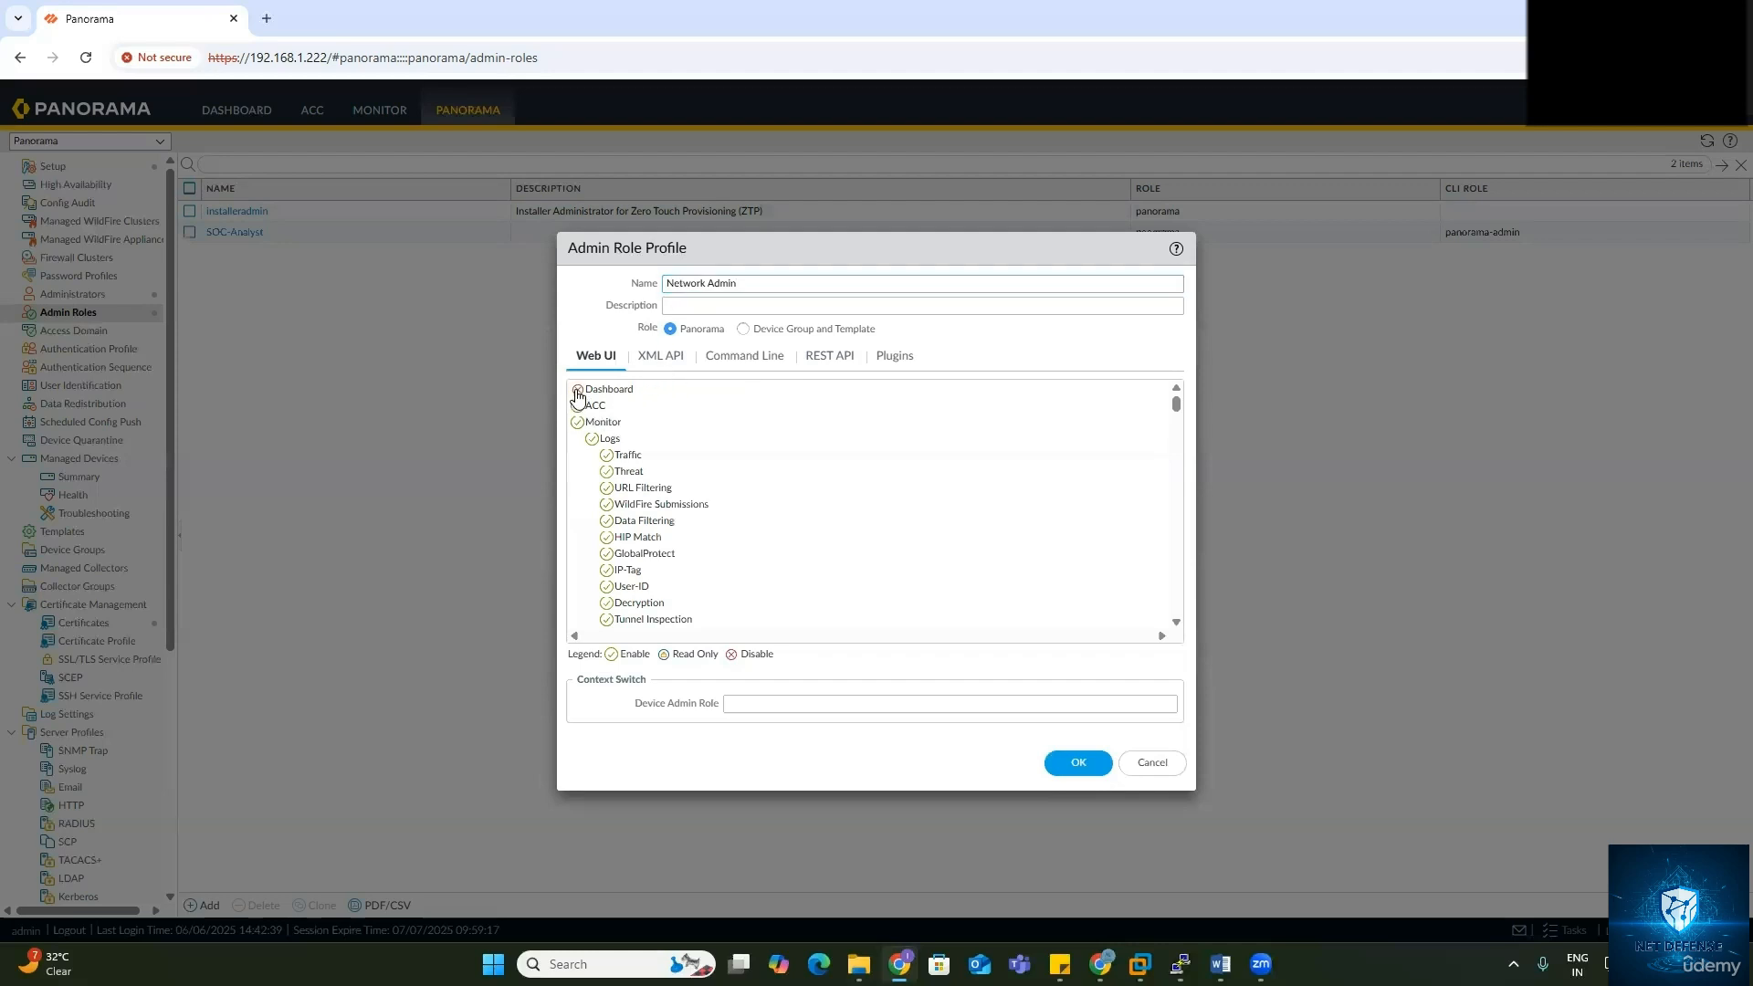
{"action": "left_click", "coordinate": [577, 406]}
{"action": "left_click", "coordinate": [578, 422]}
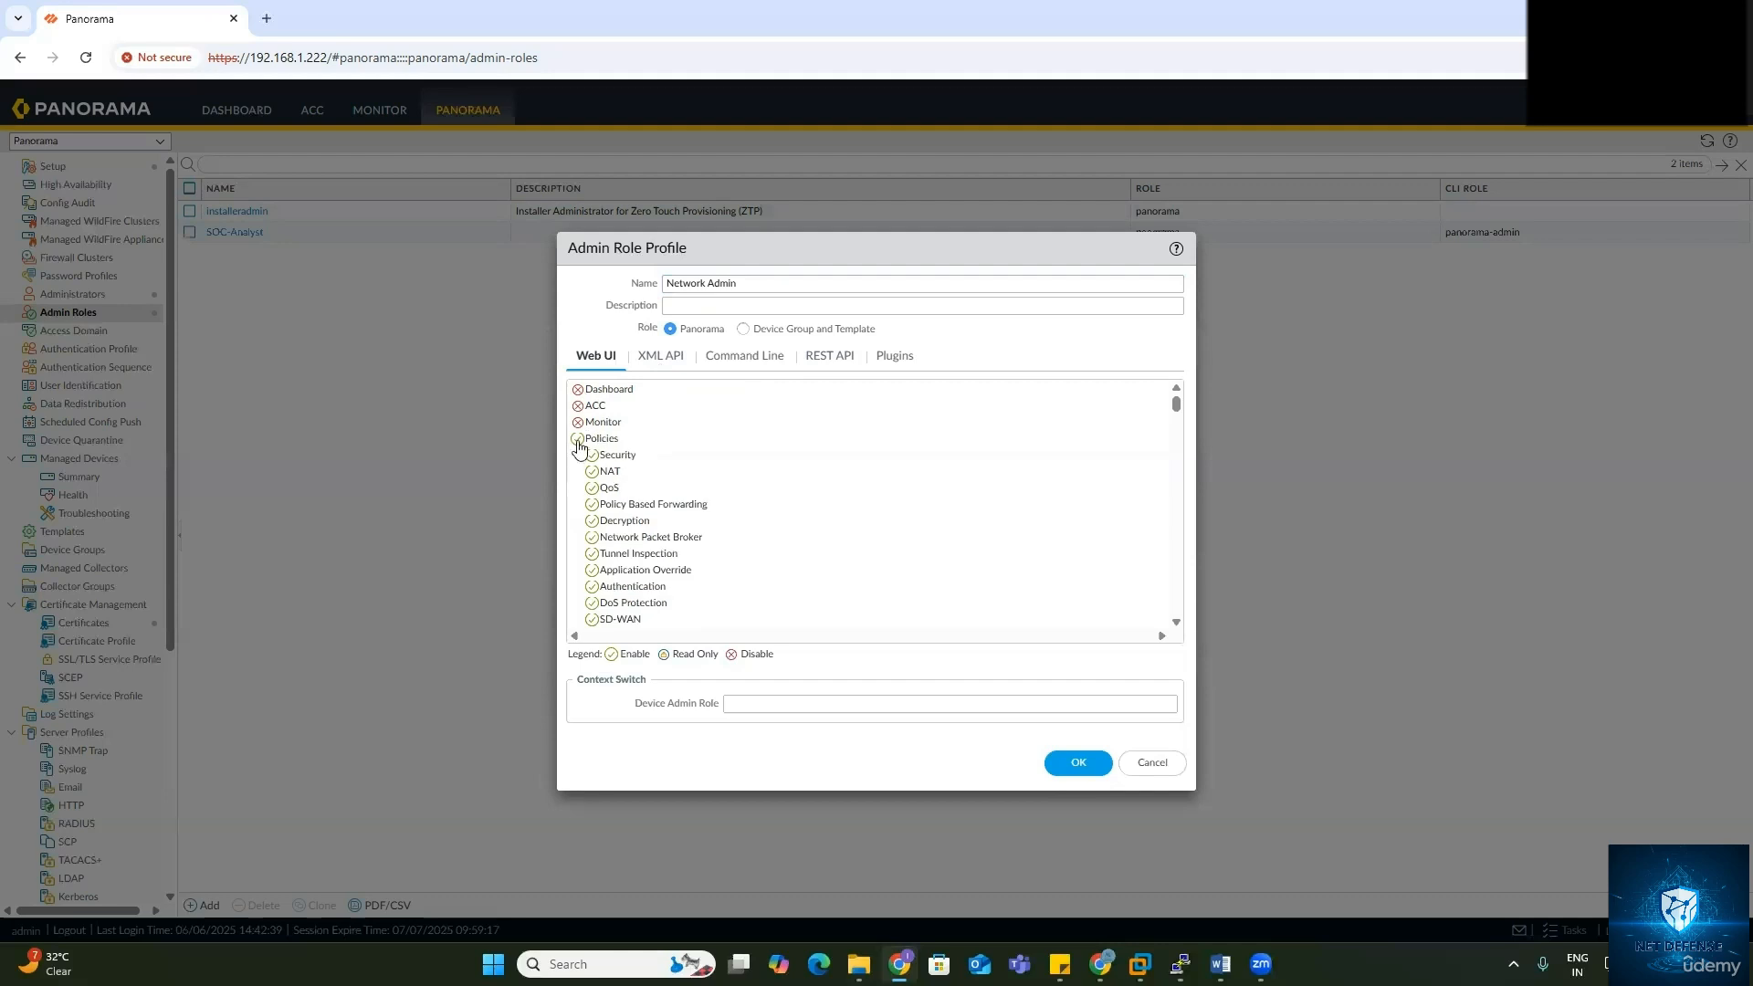
{"action": "scroll", "coordinate": [578, 456], "scroll_direction": "down", "scroll_amount": 5}
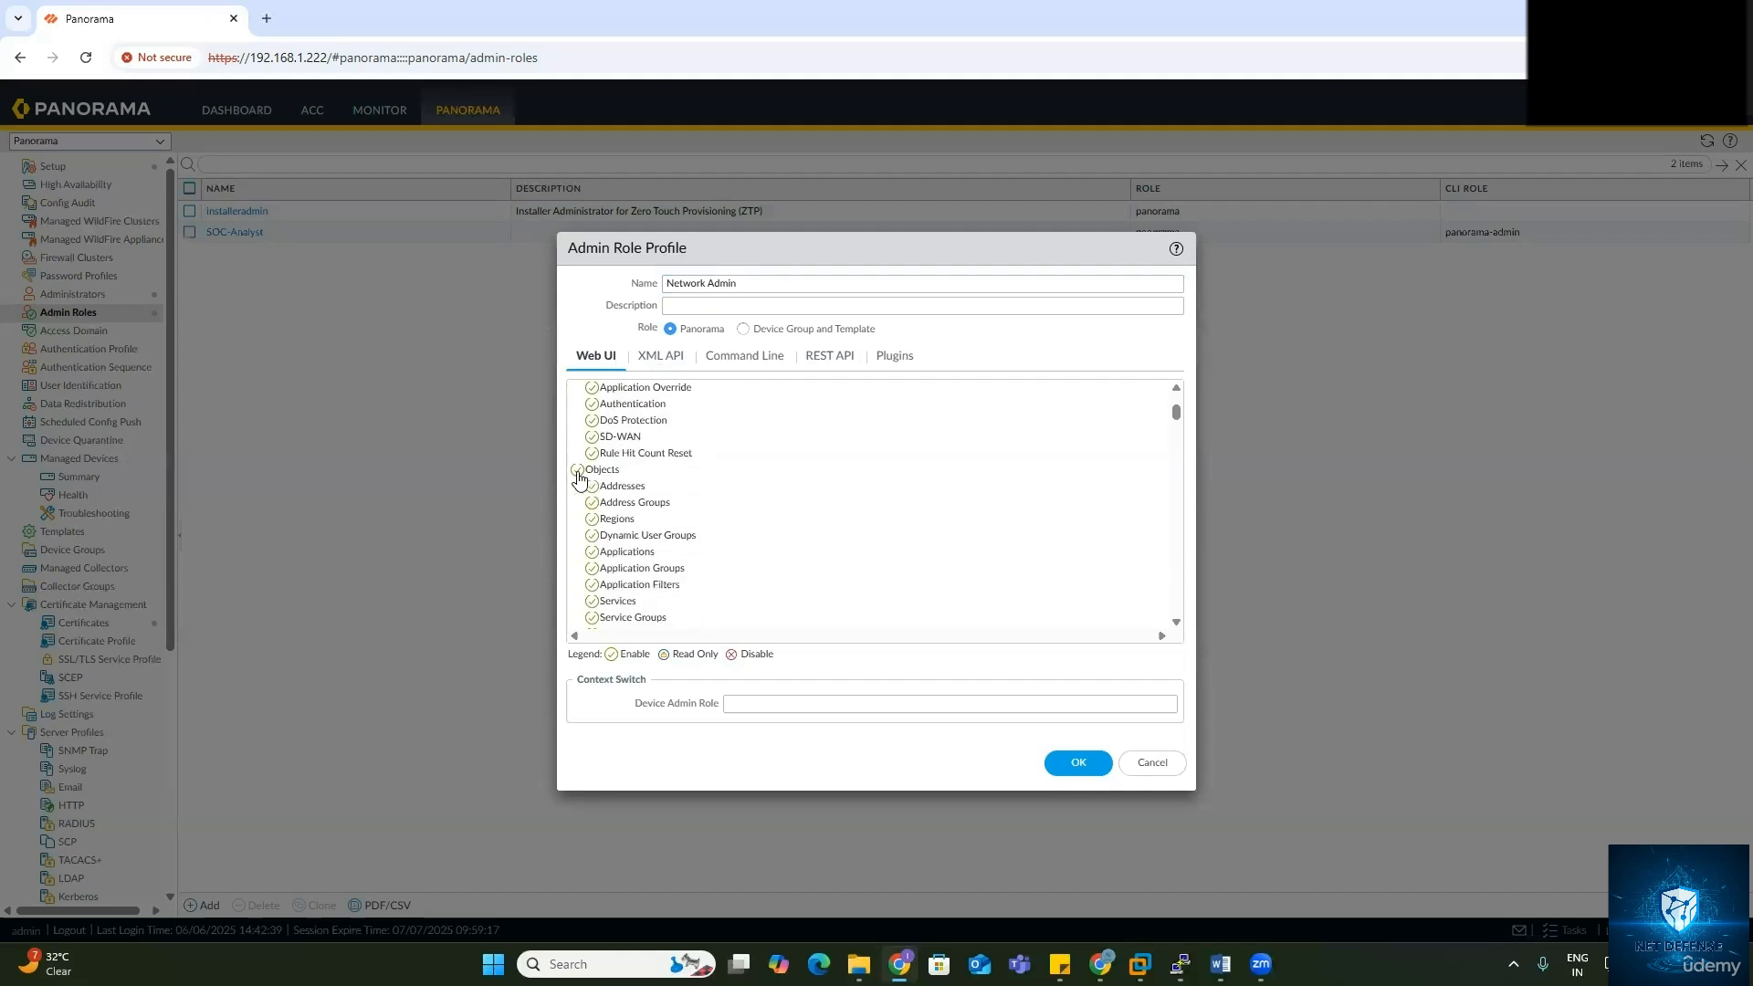
{"action": "scroll", "coordinate": [594, 480], "scroll_direction": "down", "scroll_amount": 8}
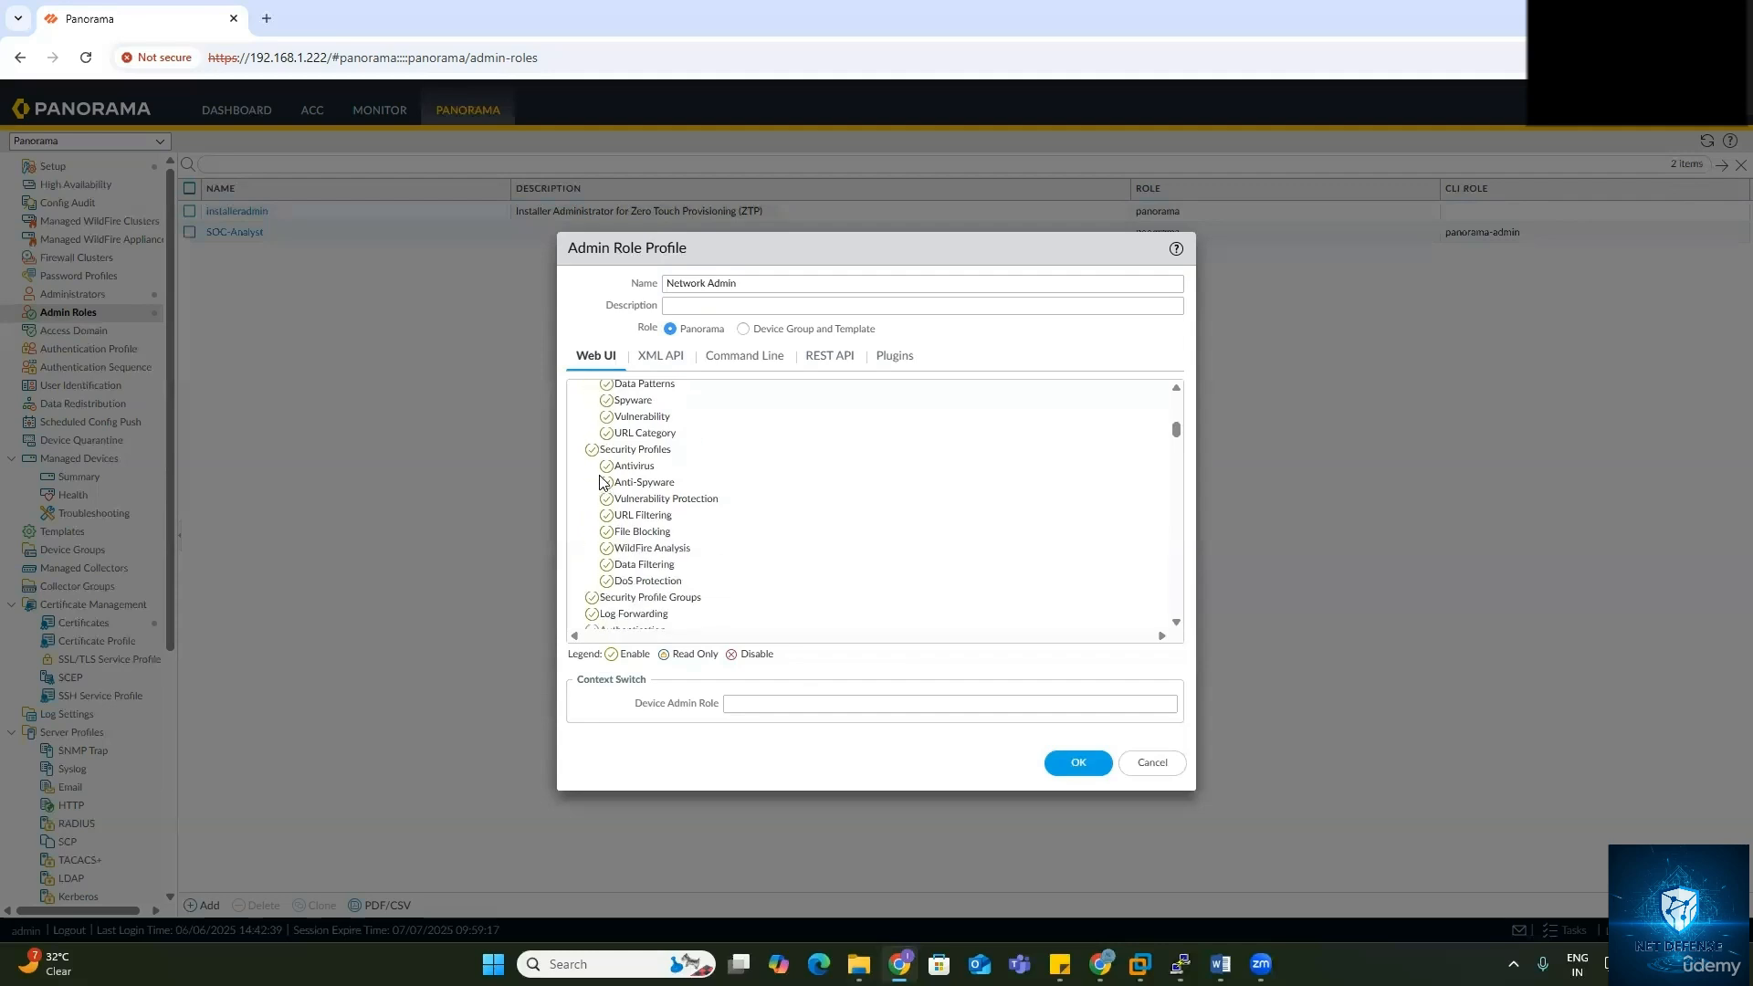
{"action": "scroll", "coordinate": [601, 498], "scroll_direction": "down", "scroll_amount": 12}
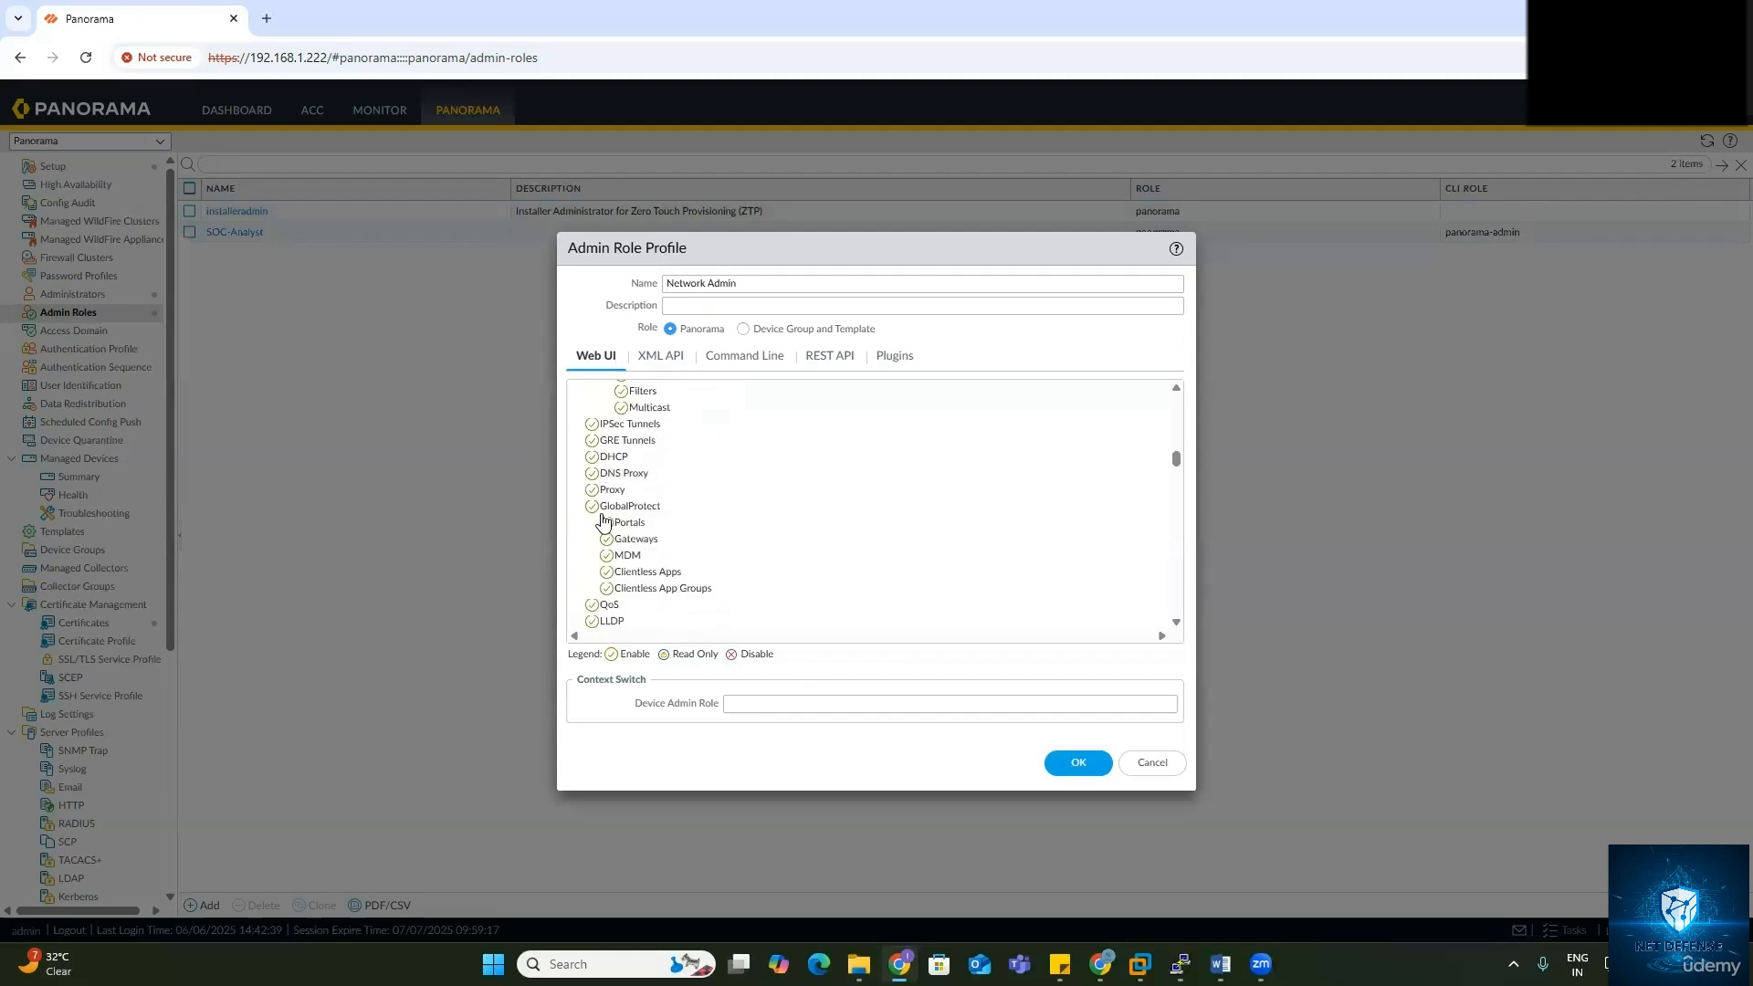
{"action": "scroll", "coordinate": [601, 512], "scroll_direction": "down", "scroll_amount": 10}
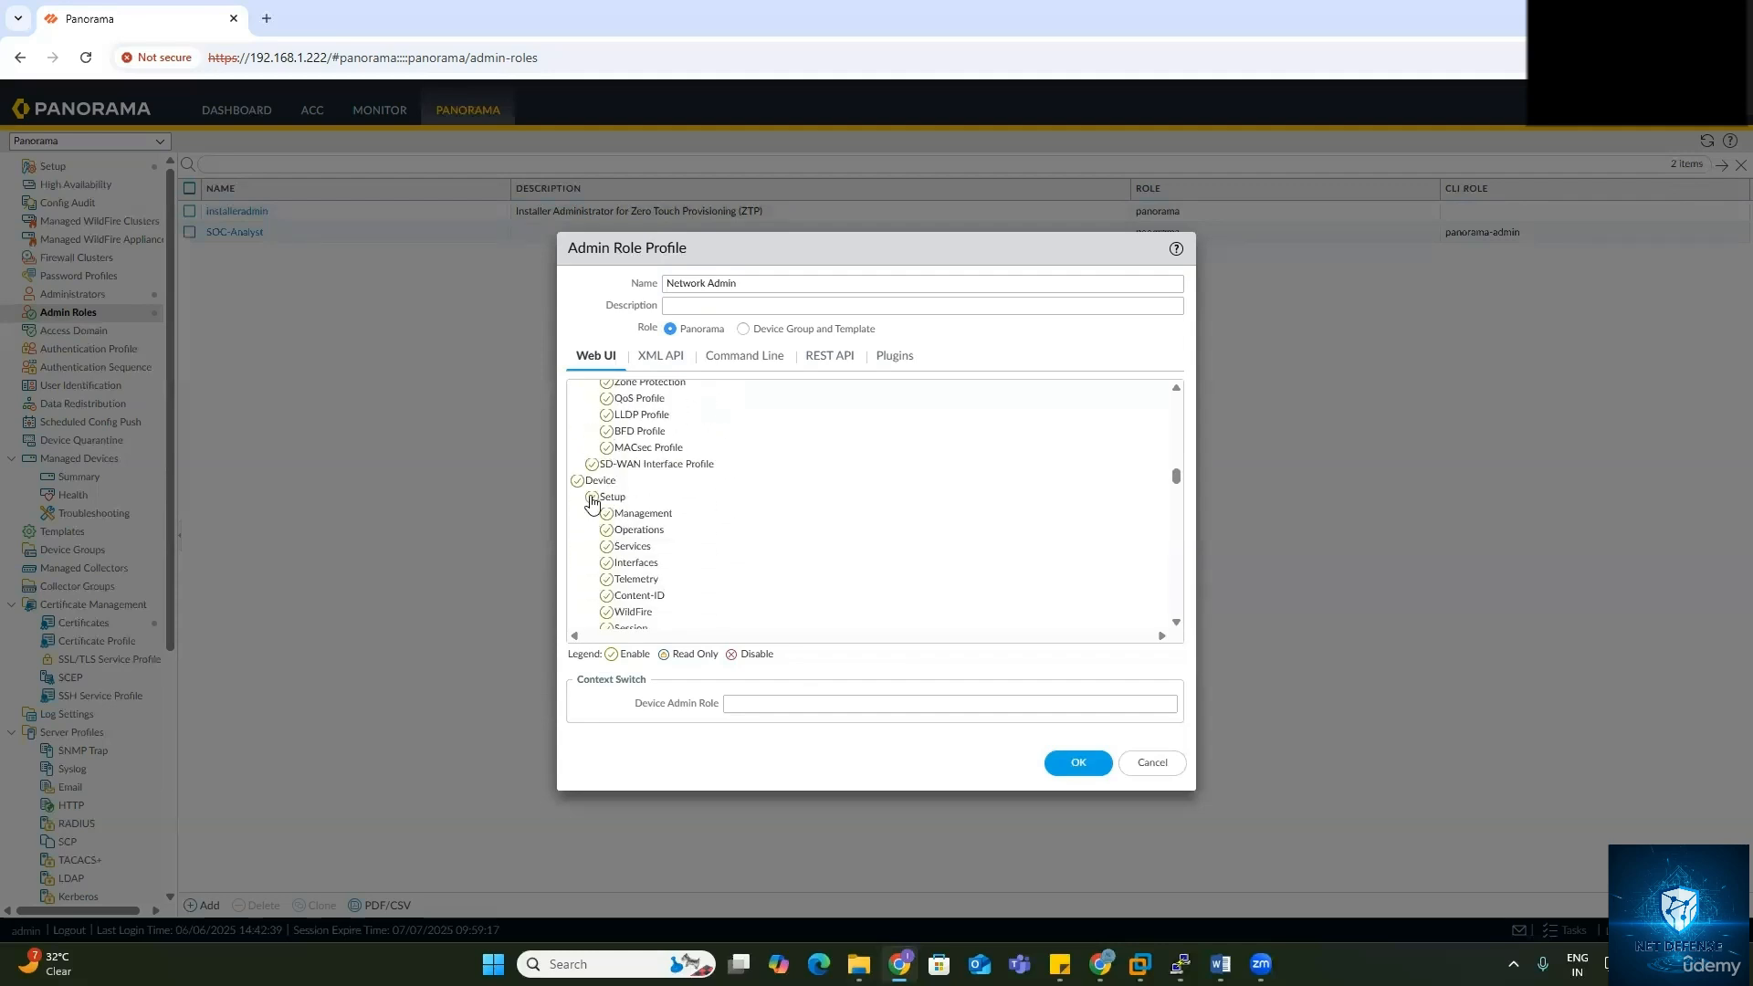
{"action": "left_click", "coordinate": [578, 484]}
{"action": "scroll", "coordinate": [621, 498], "scroll_direction": "down", "scroll_amount": 2}
{"action": "scroll", "coordinate": [593, 475], "scroll_direction": "up", "scroll_amount": 1}
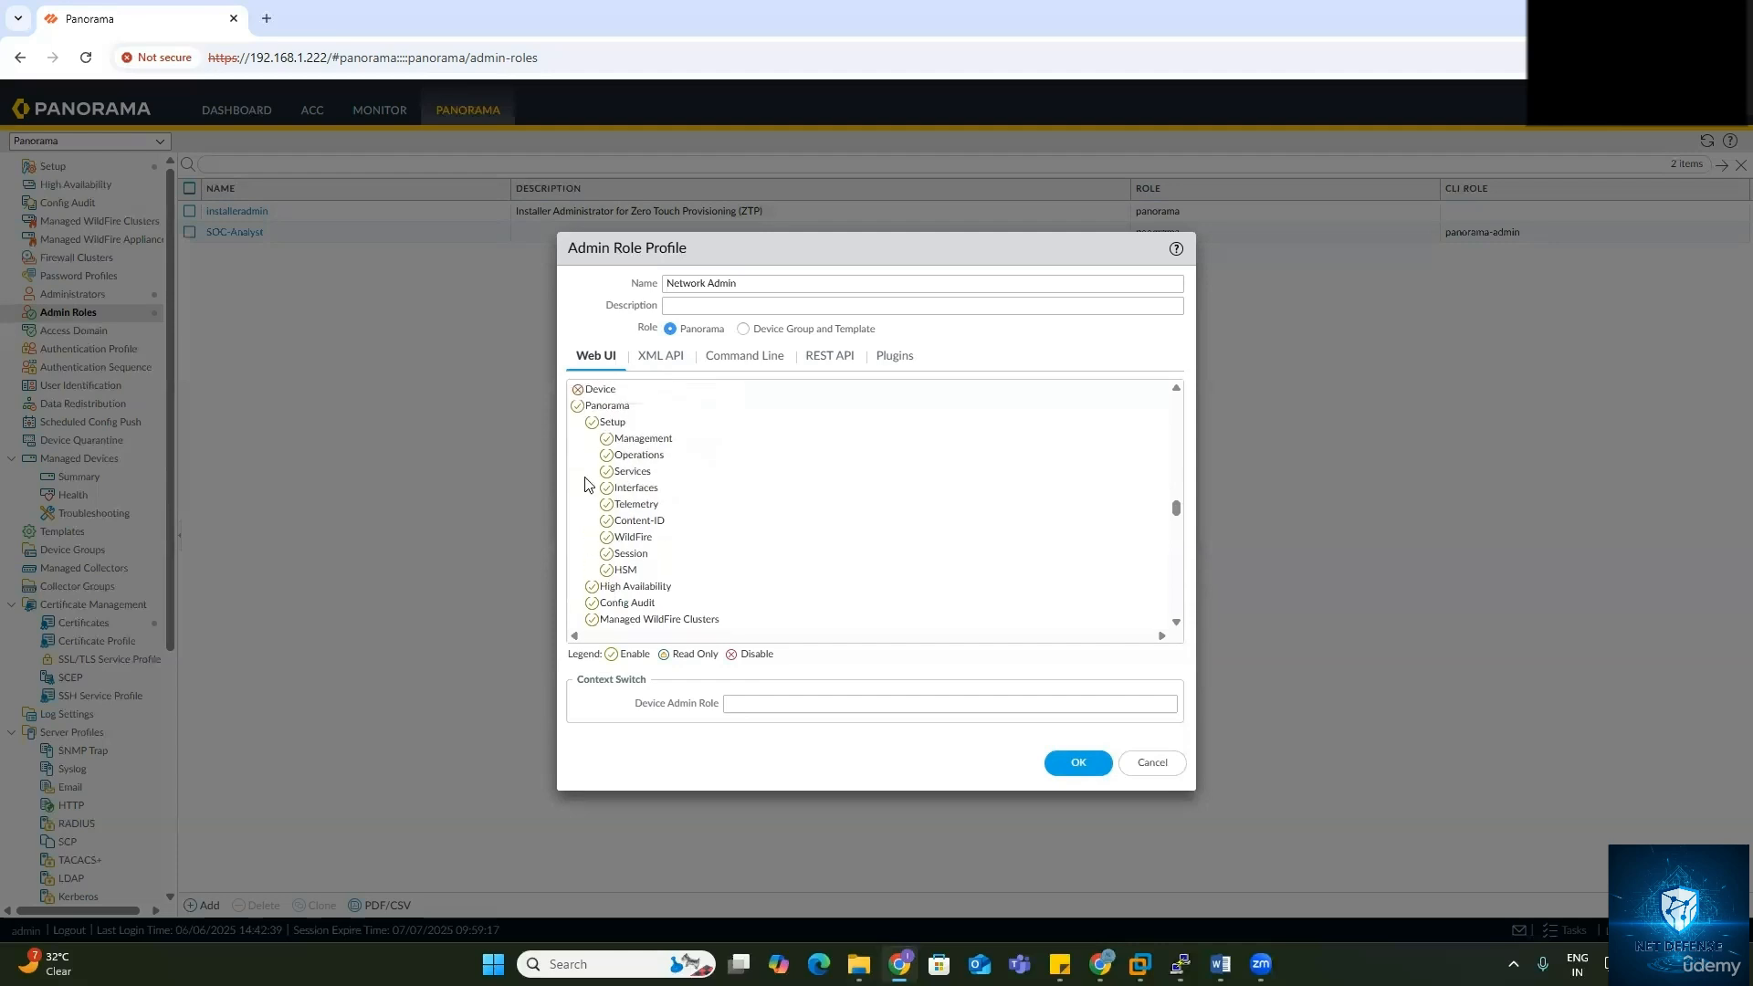
Step: Disable Panorama, Privacy, Validate, Save and Push All Changes permissions
{"action": "left_click", "coordinate": [577, 407]}
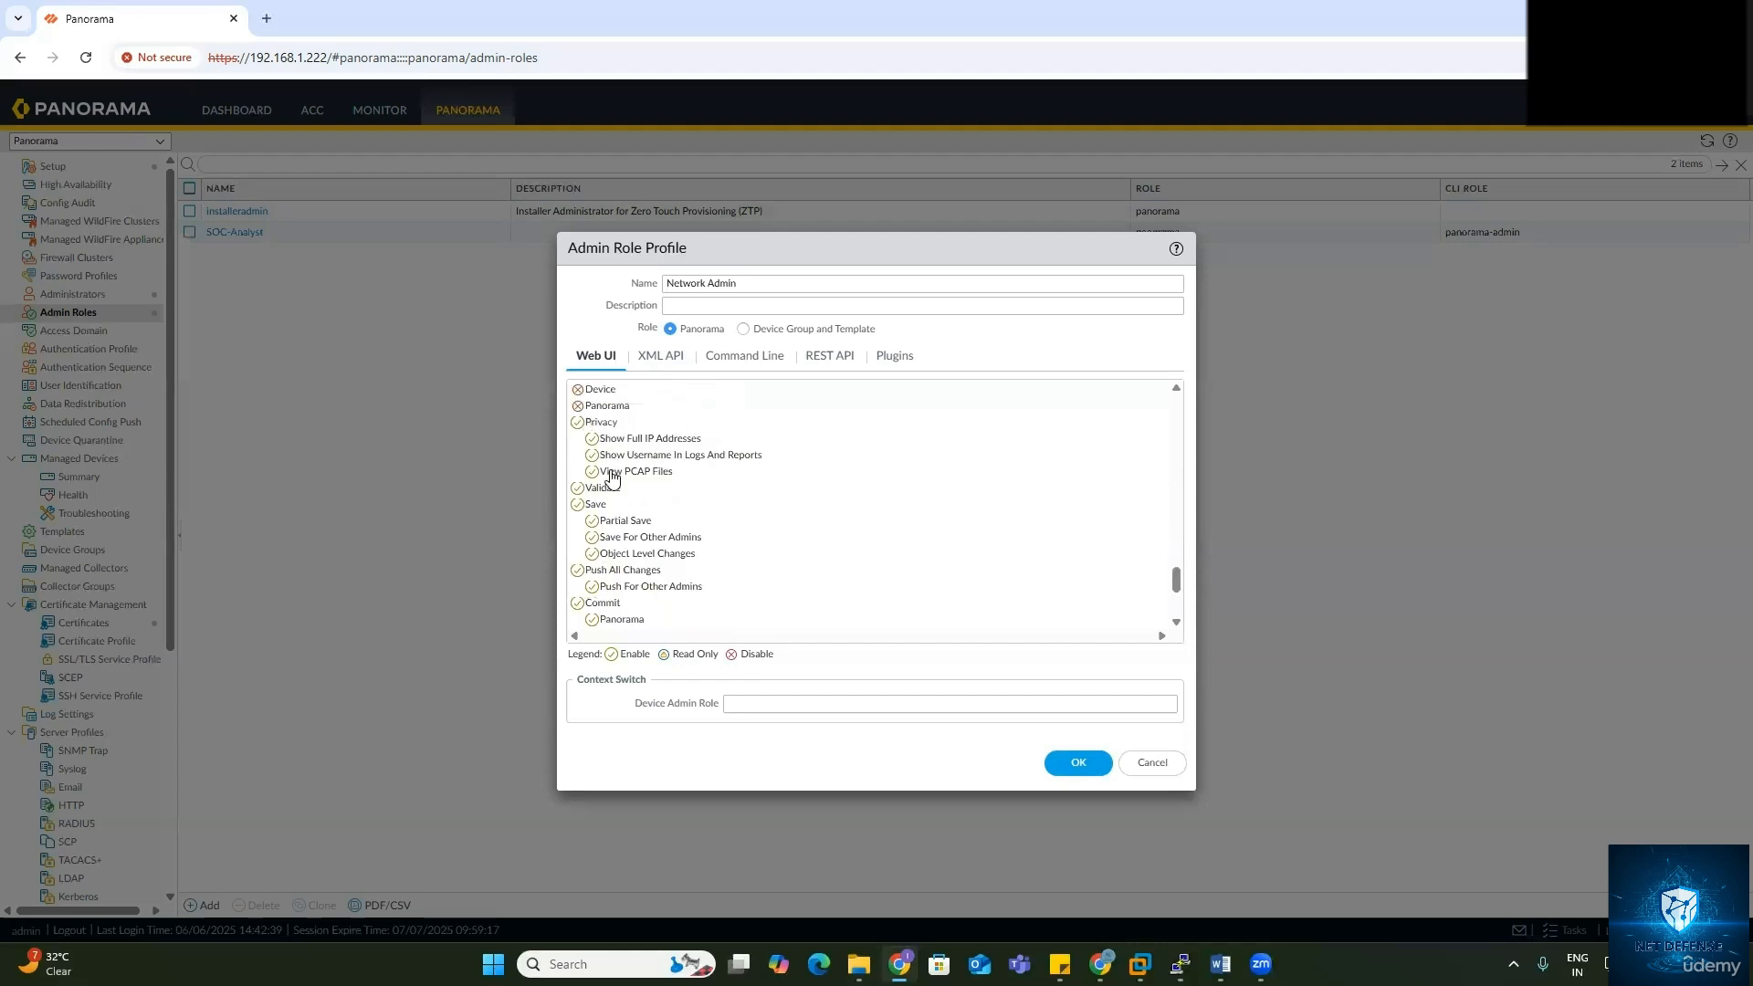
{"action": "left_click", "coordinate": [577, 422]}
{"action": "left_click", "coordinate": [577, 438]}
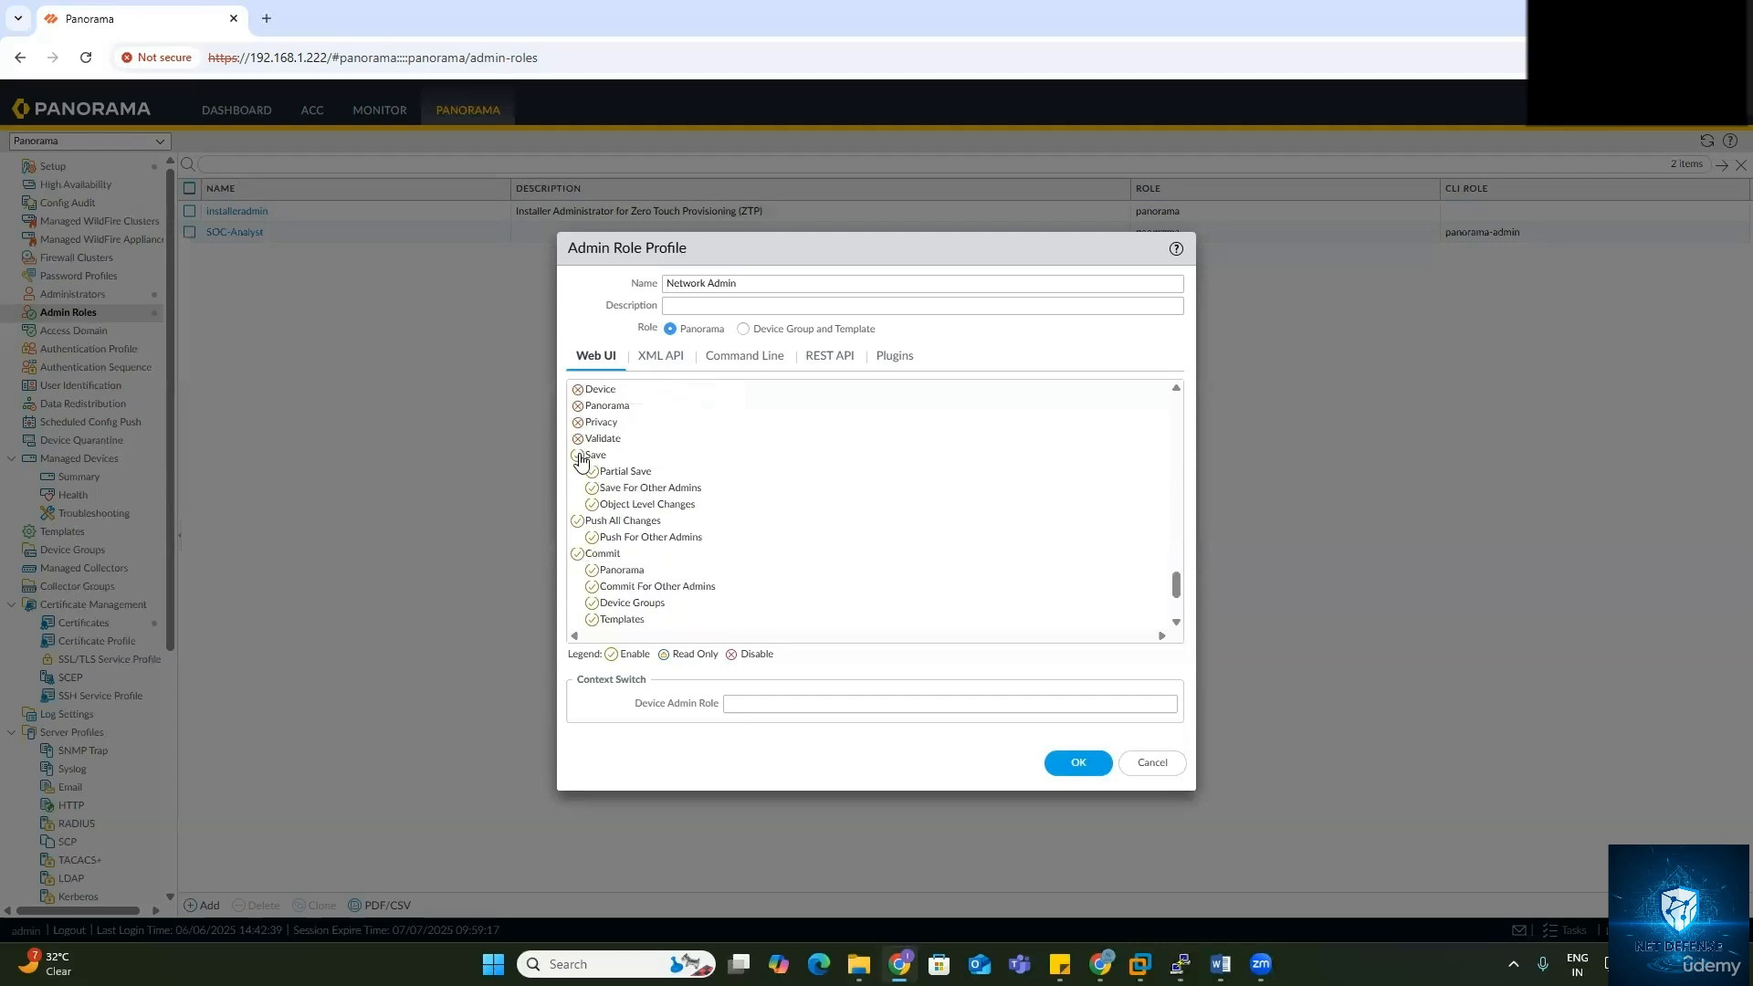
{"action": "left_click", "coordinate": [577, 455]}
{"action": "left_click", "coordinate": [577, 472]}
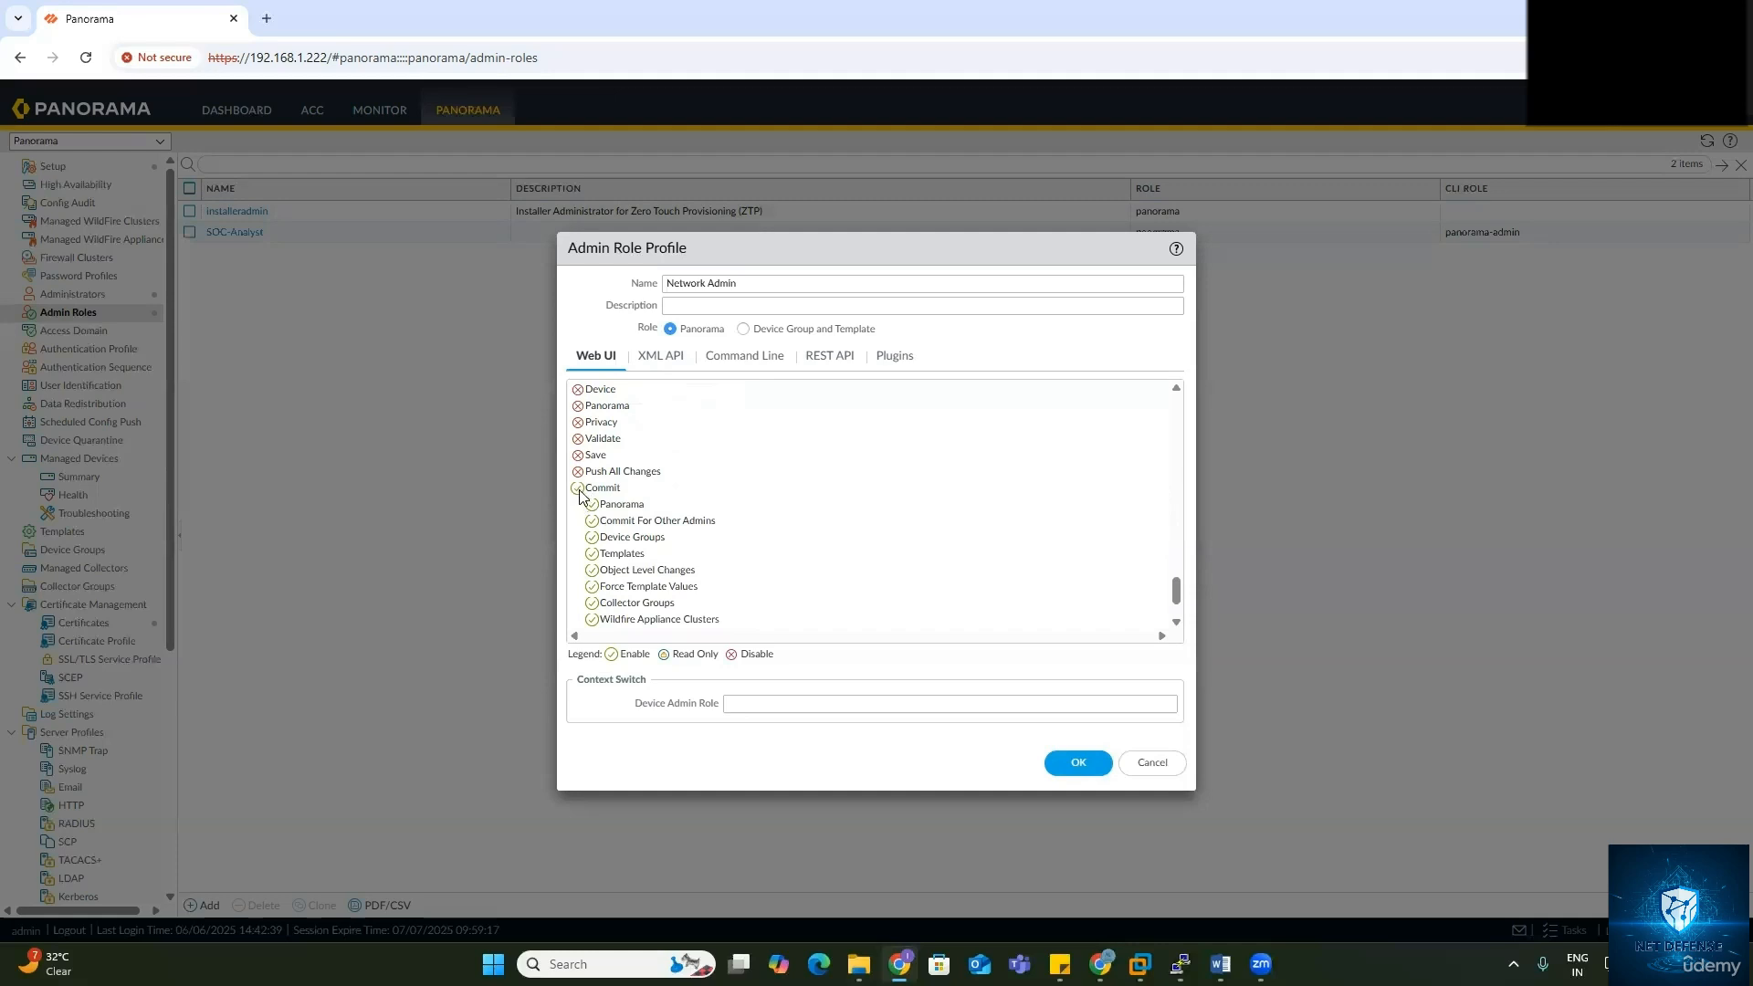
{"action": "left_click", "coordinate": [578, 472]}
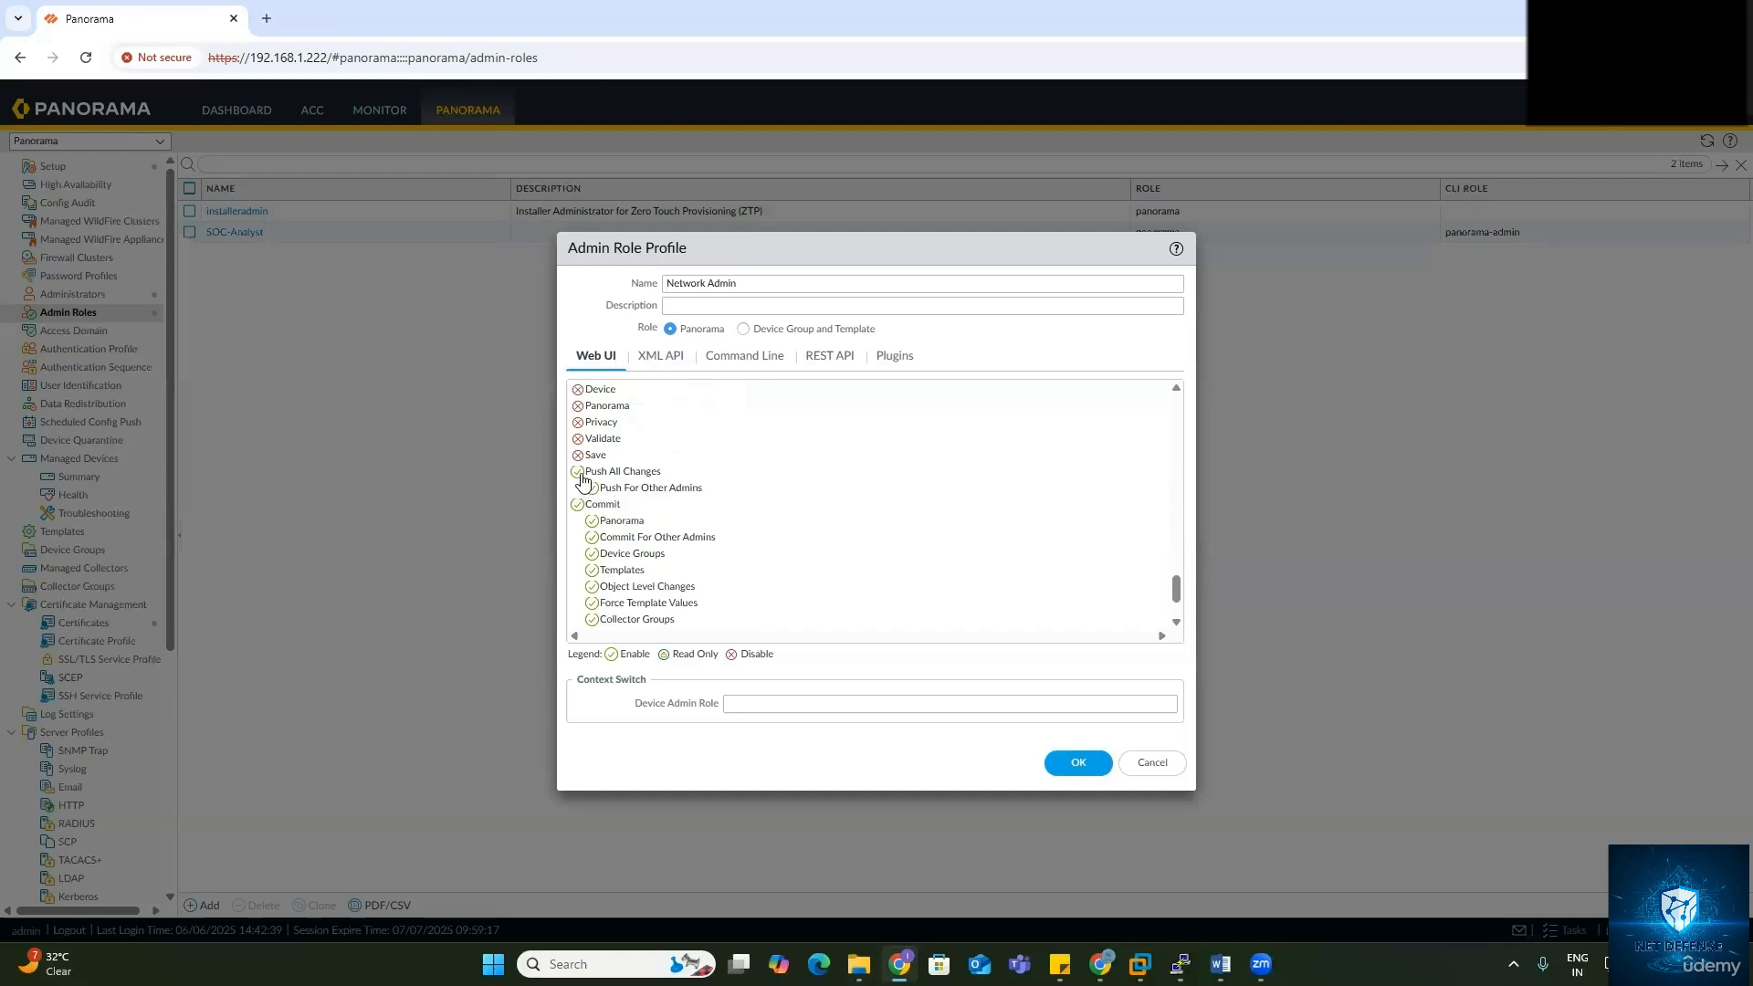
{"action": "left_click", "coordinate": [577, 472]}
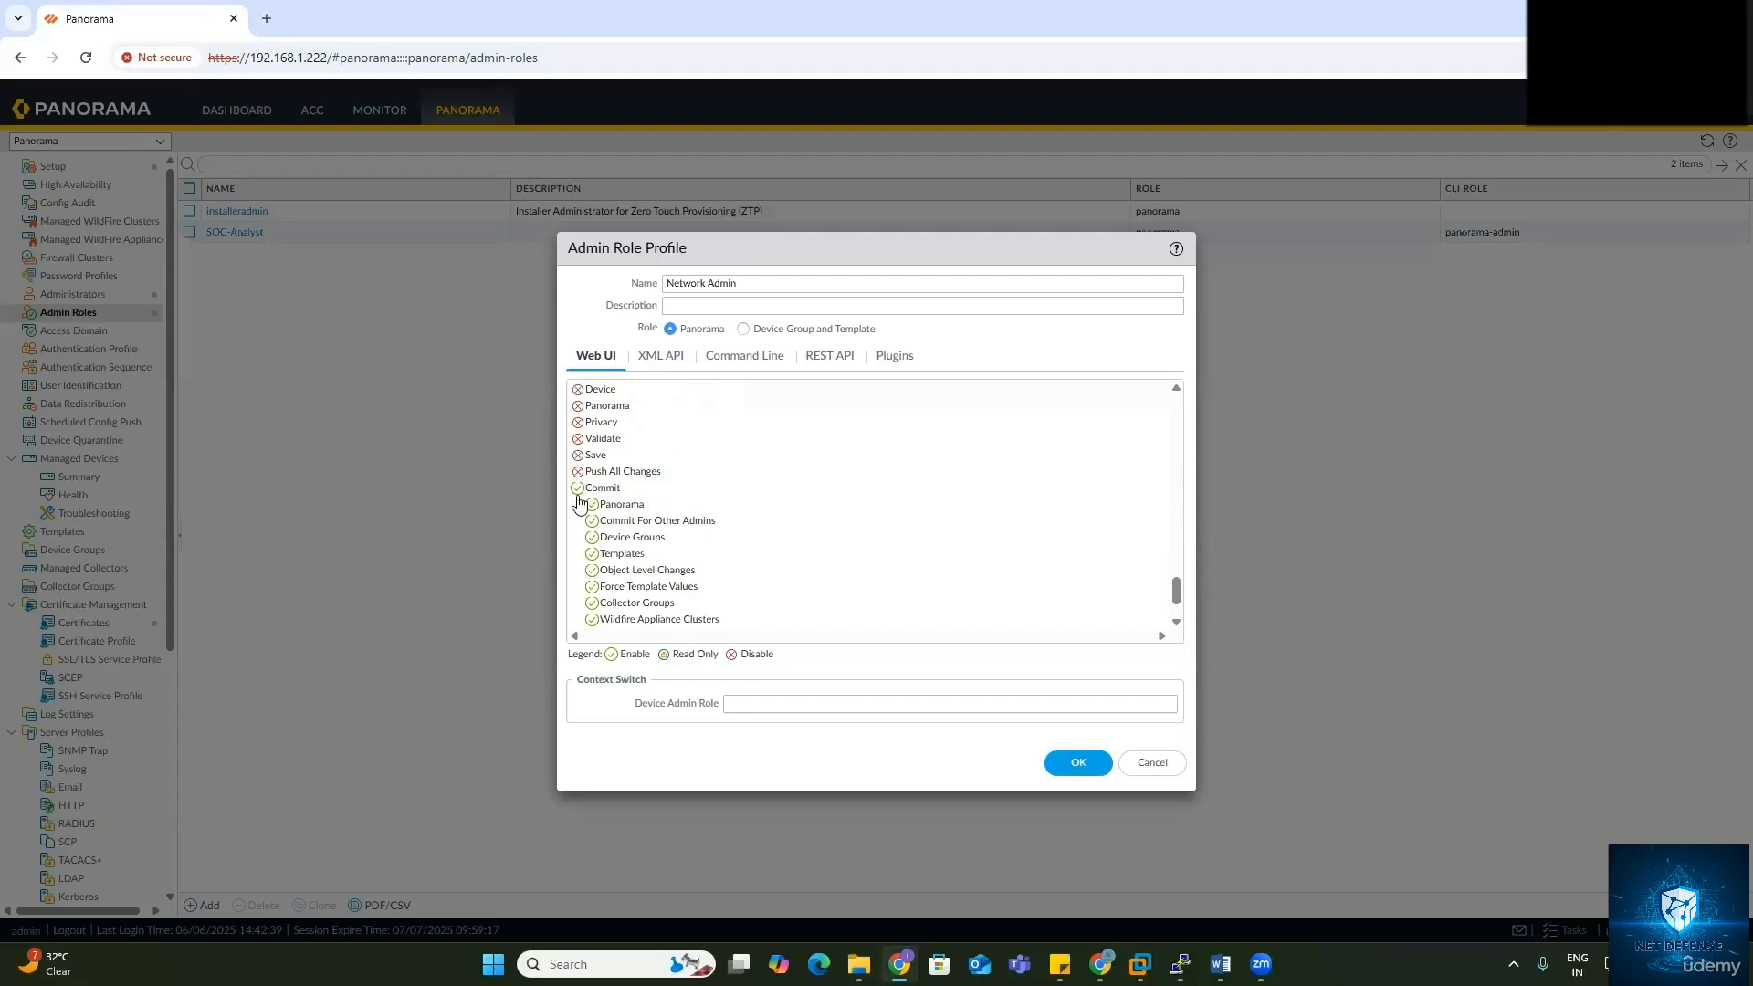
{"action": "scroll", "coordinate": [686, 553], "scroll_direction": "down", "scroll_amount": 1}
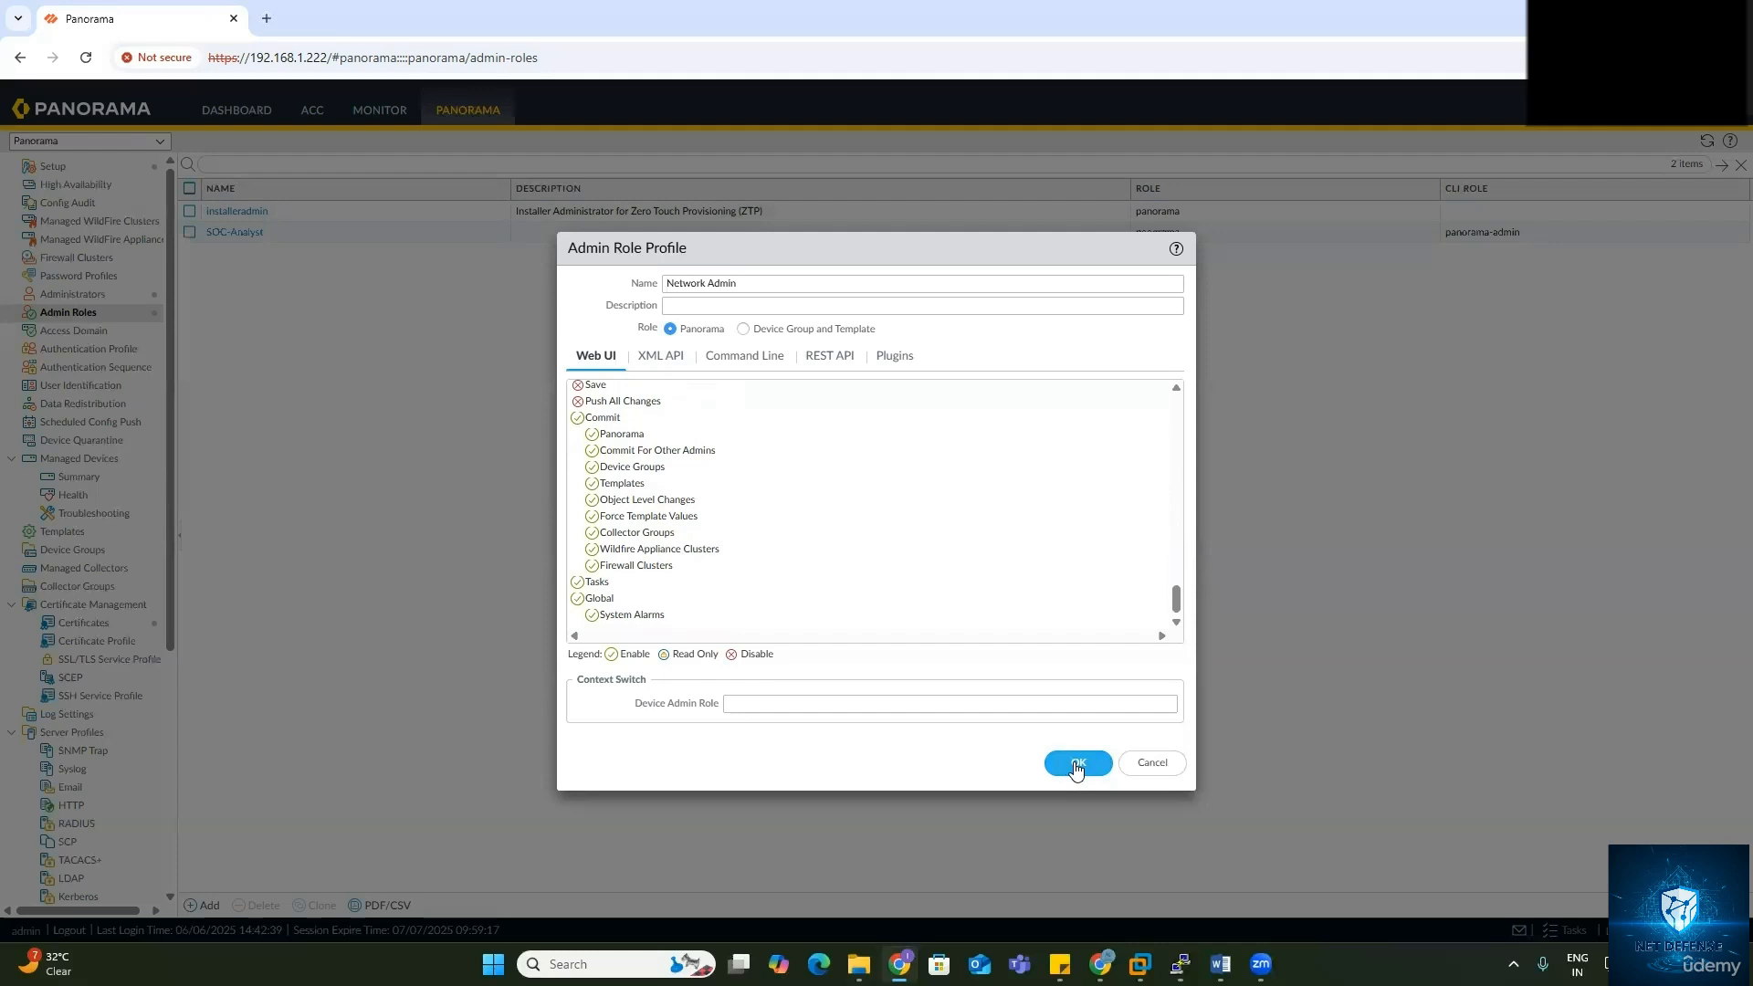
Step: Give Network Admin superuser command-line access and save the profile
{"action": "left_click", "coordinate": [765, 363]}
{"action": "left_click", "coordinate": [656, 391]}
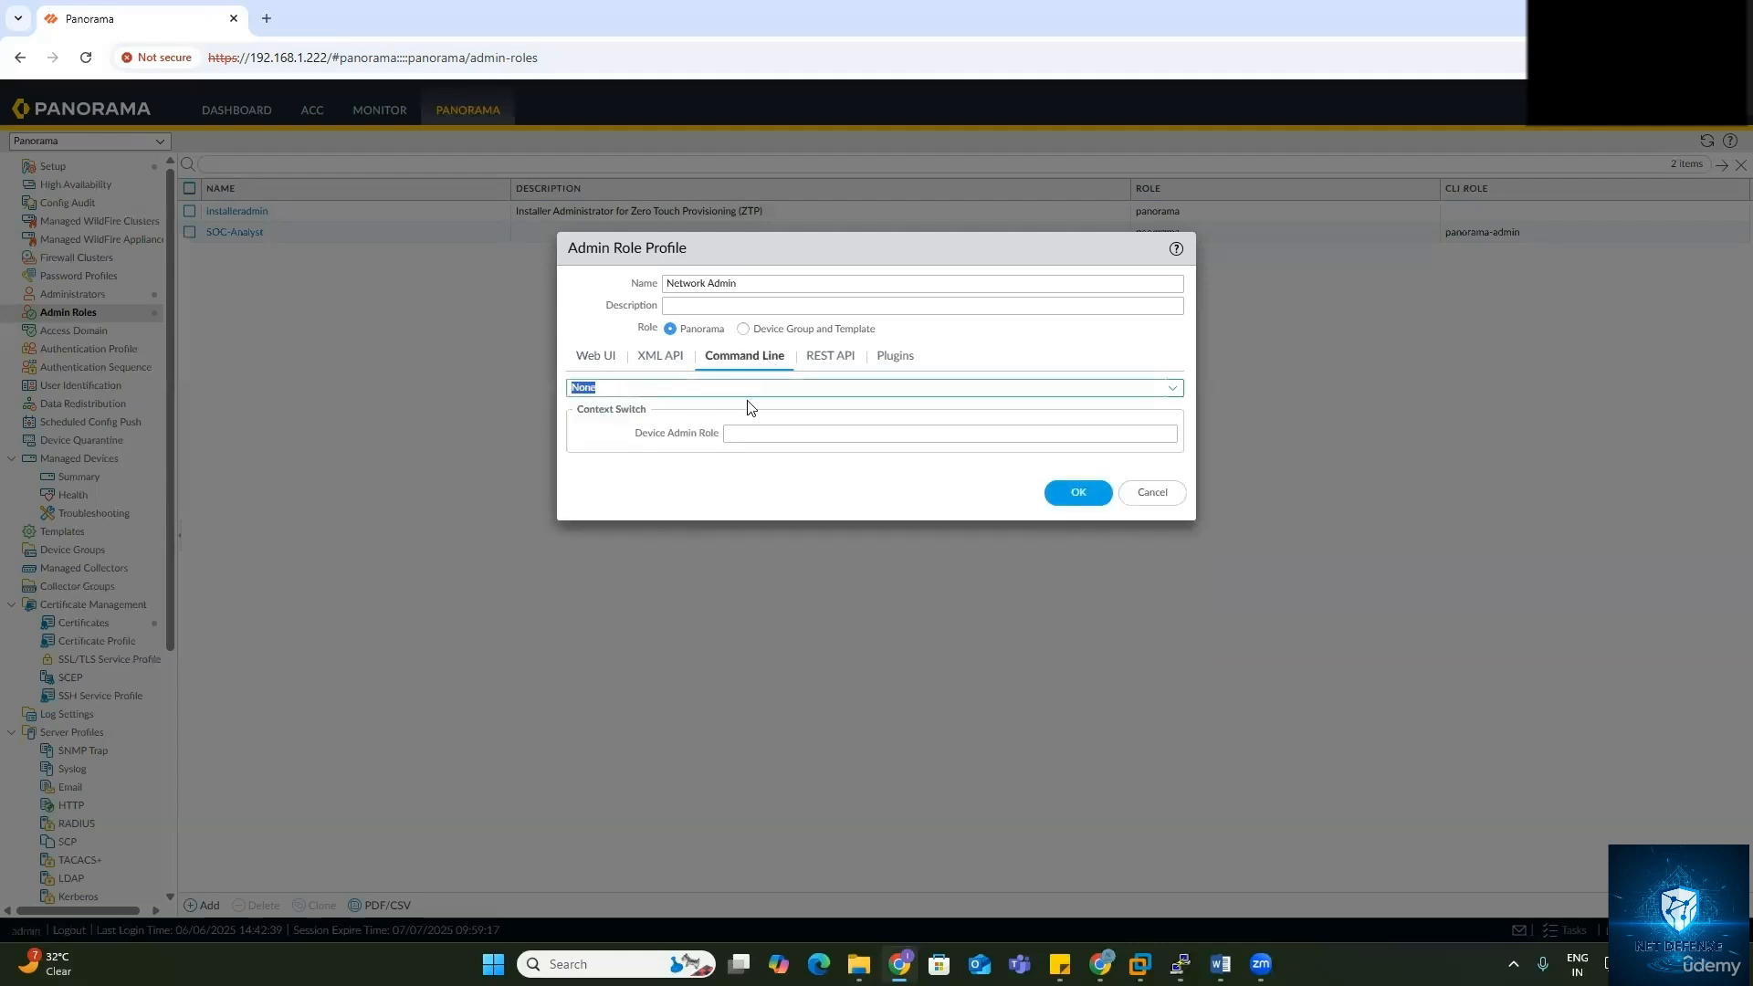
{"action": "left_click", "coordinate": [1176, 388]}
{"action": "left_click", "coordinate": [599, 433]}
{"action": "left_click", "coordinate": [1068, 494]}
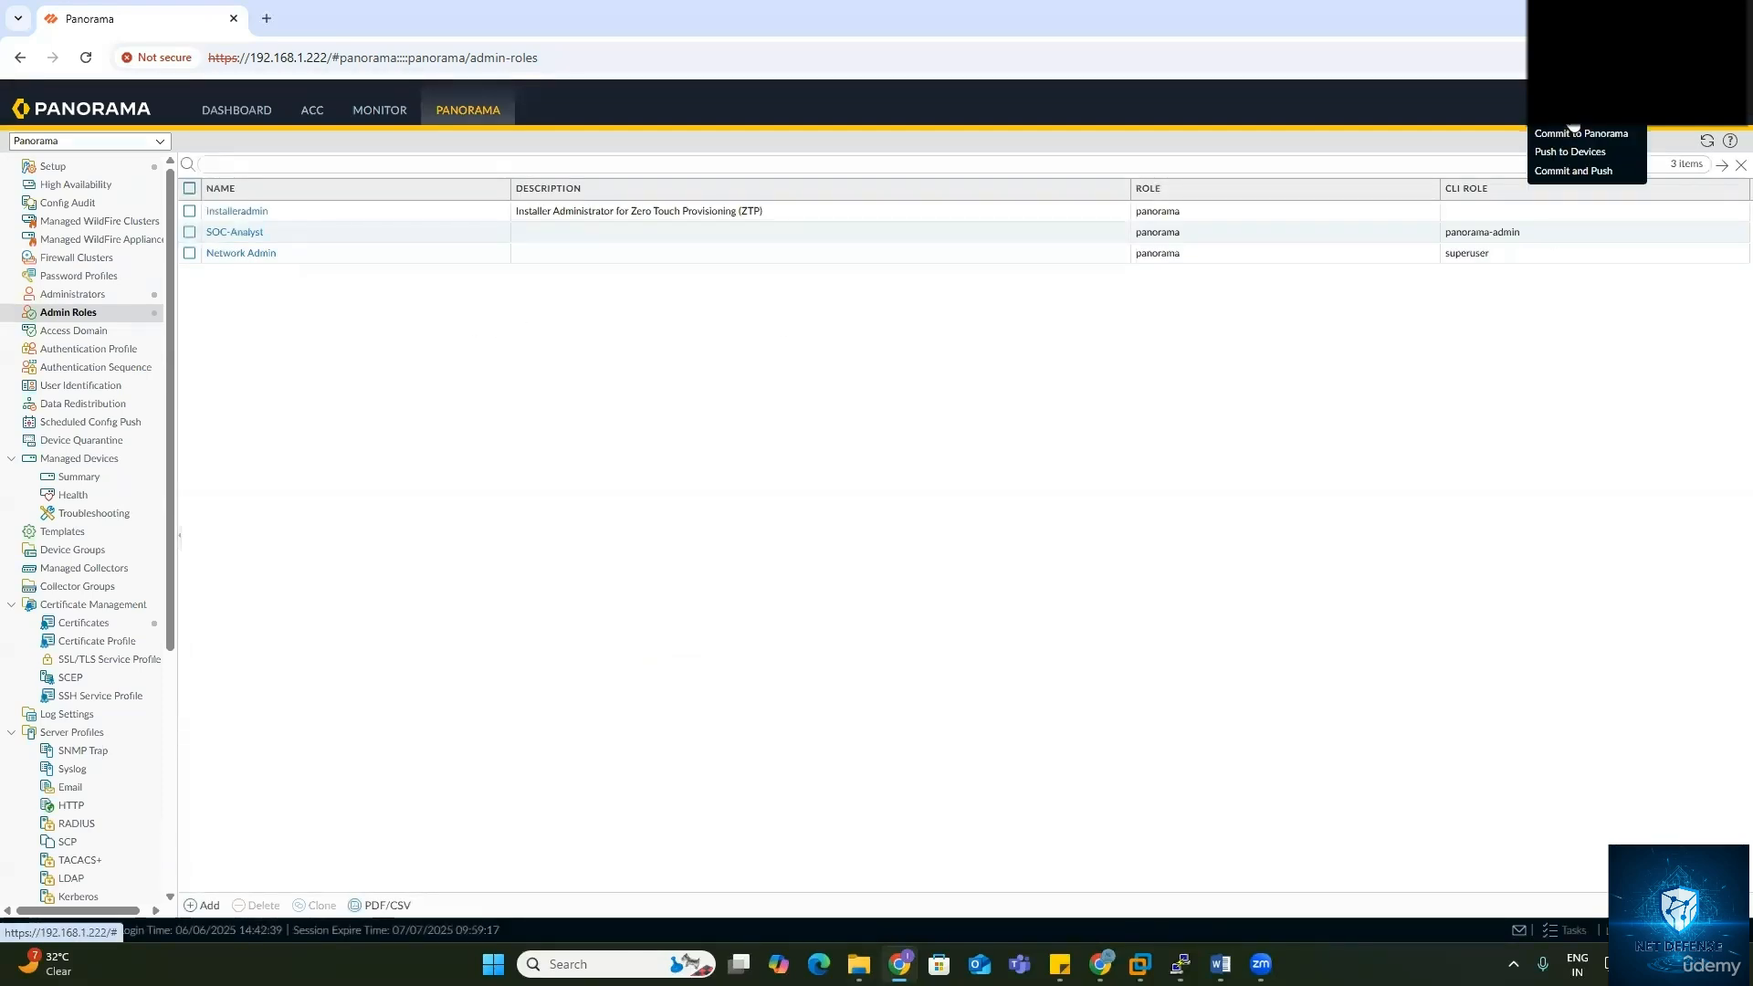
Step: Commit the new role profiles to Panorama and return to the Administrators list
{"action": "left_click", "coordinate": [1575, 135]}
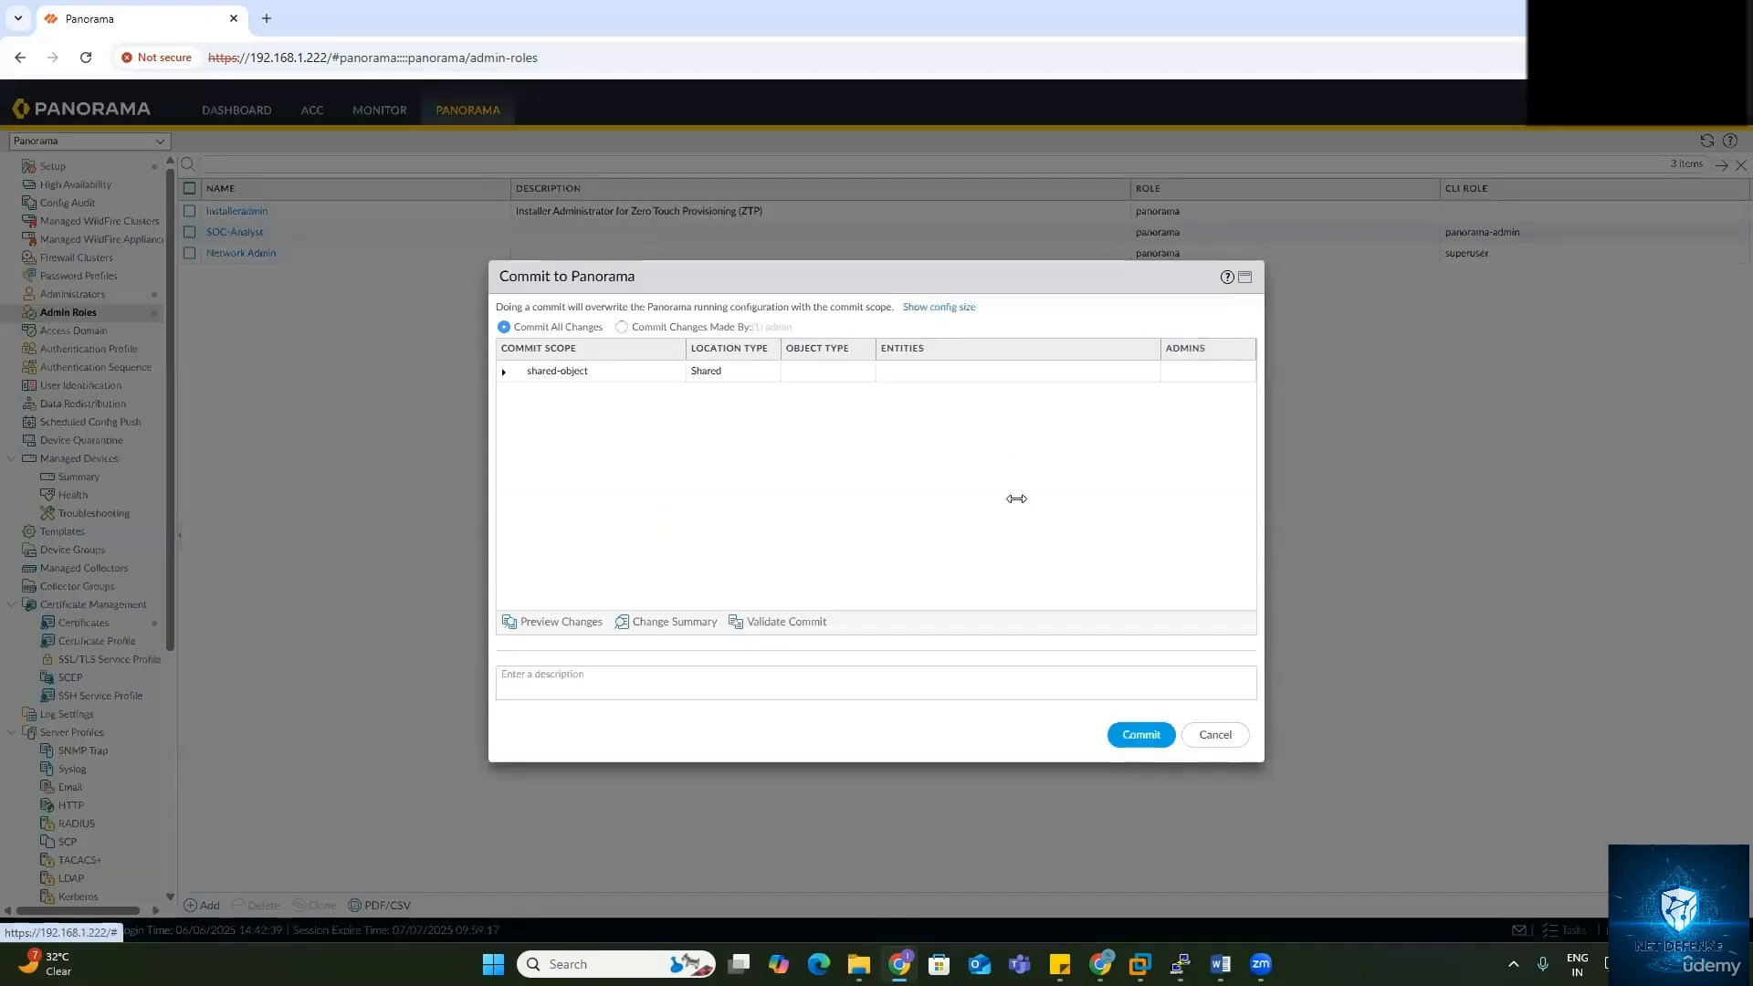
{"action": "left_click", "coordinate": [1140, 735]}
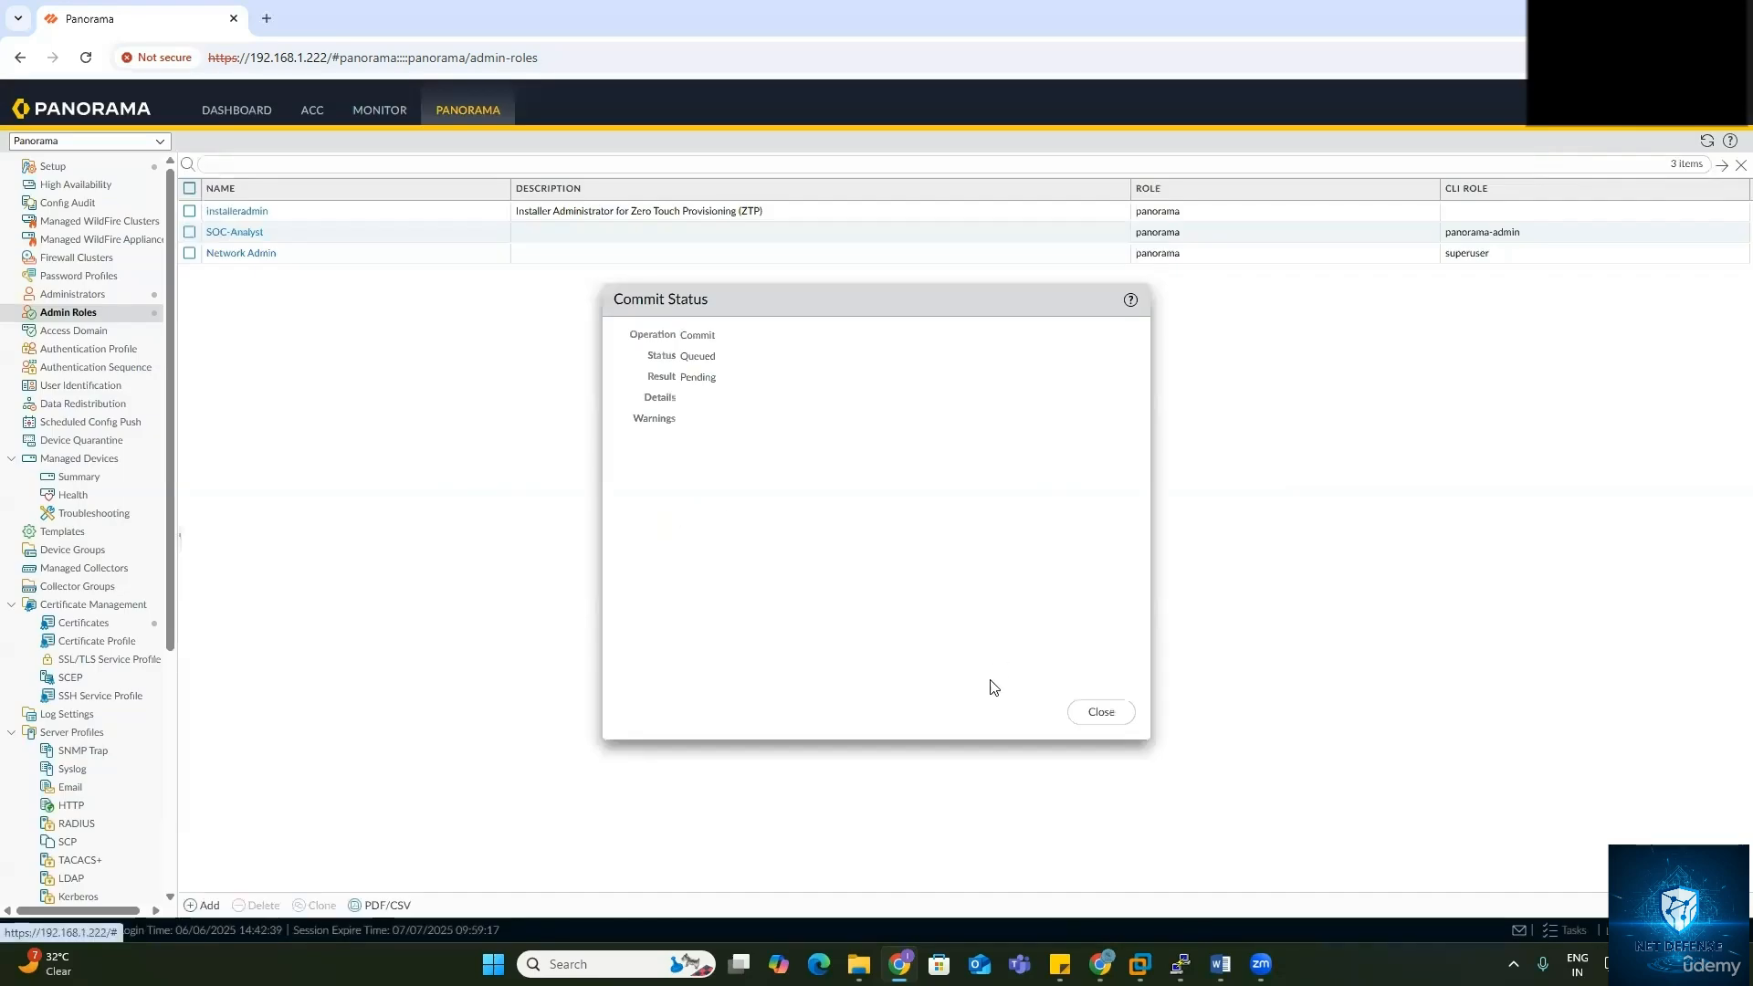
{"action": "left_click", "coordinate": [1101, 711]}
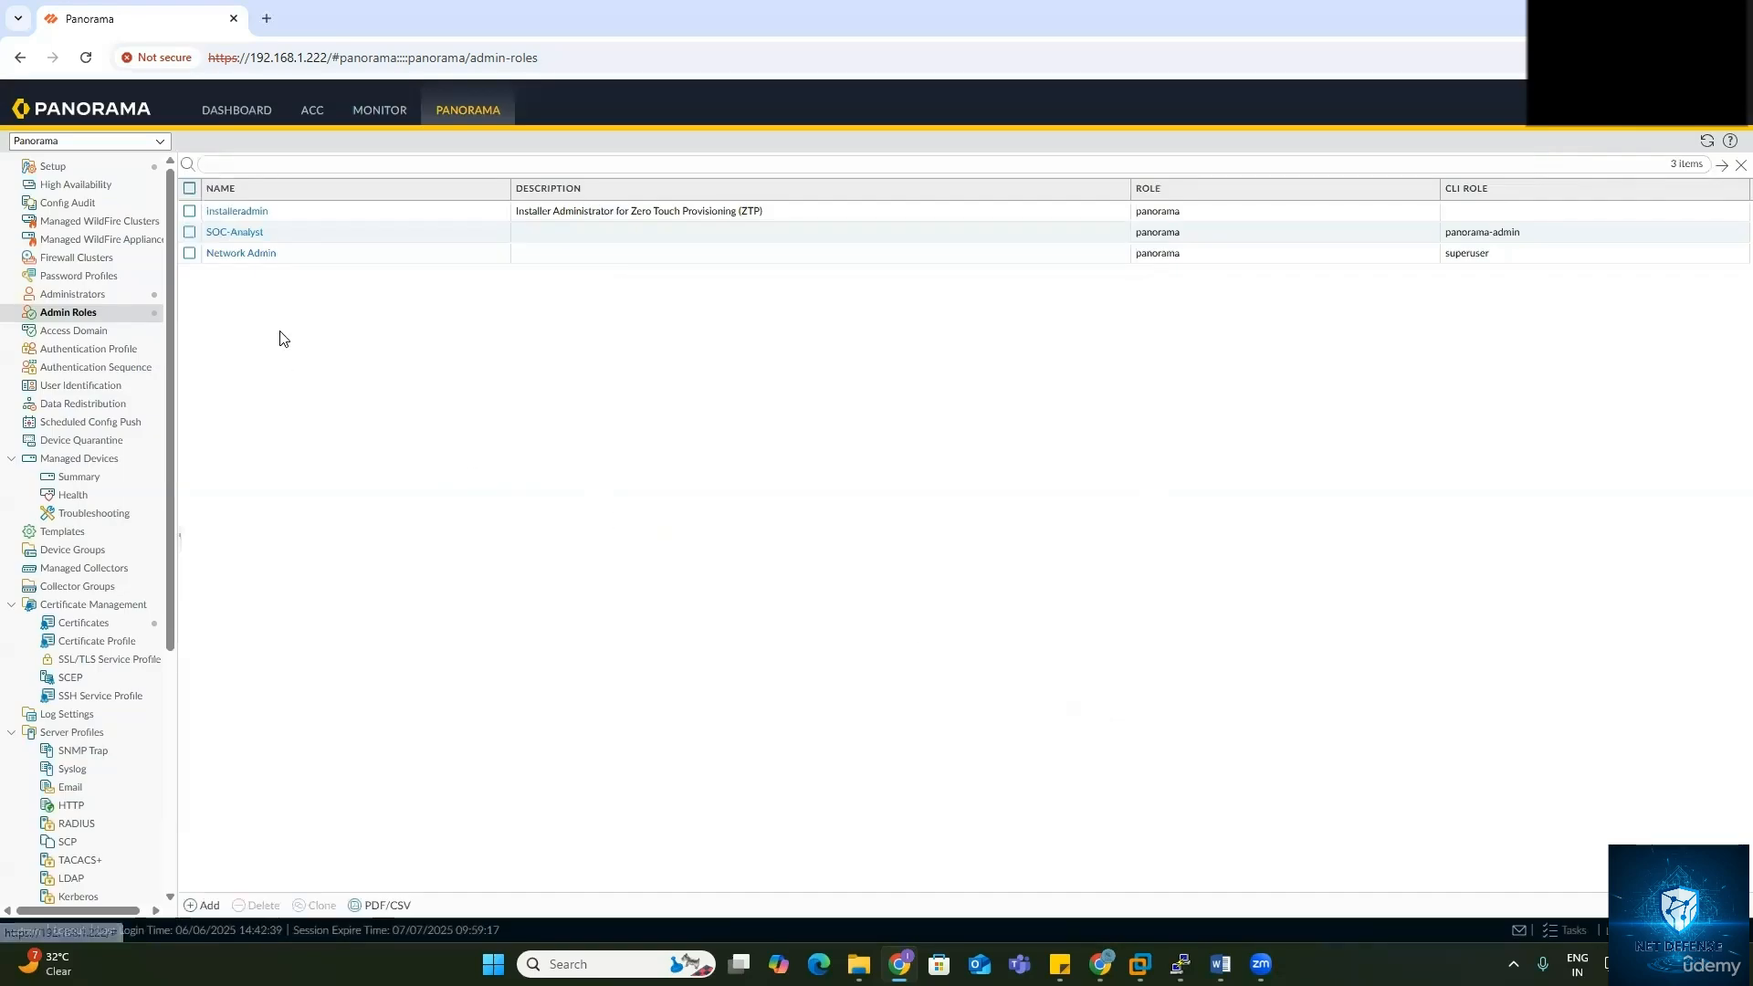
{"action": "left_click", "coordinate": [135, 294]}
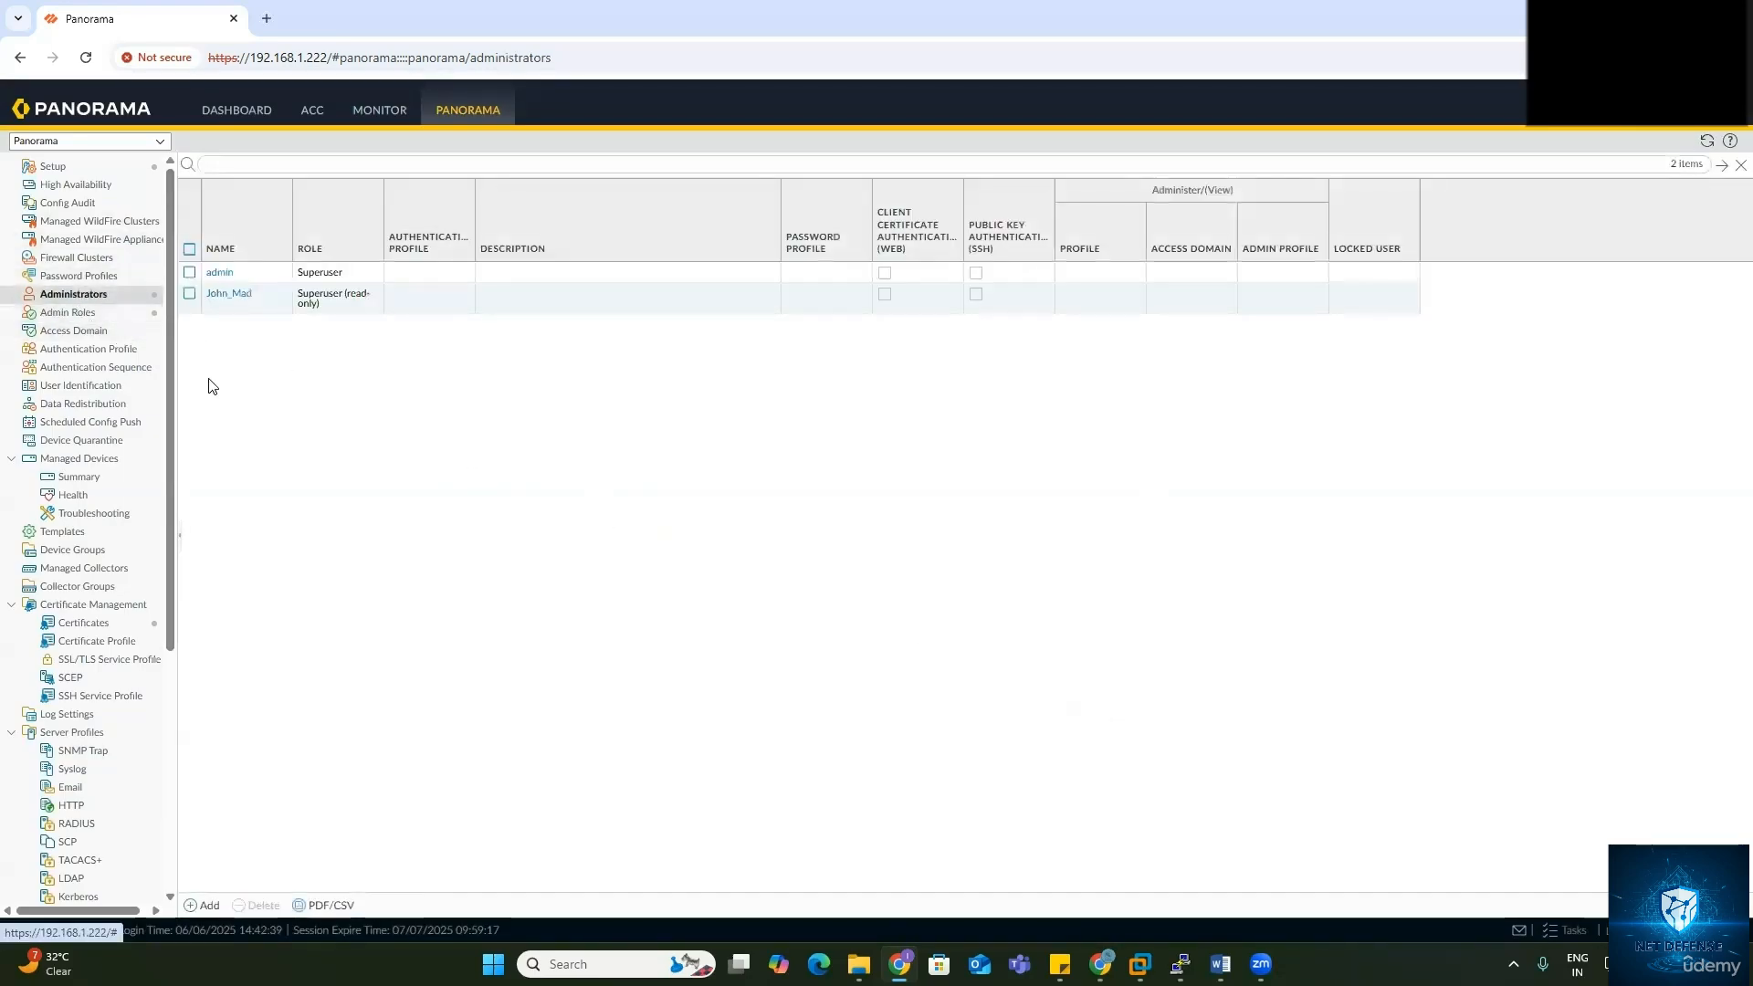
Step: Add a new administrator, trimming its name to the short form and entering the password
{"action": "left_click", "coordinate": [202, 905]}
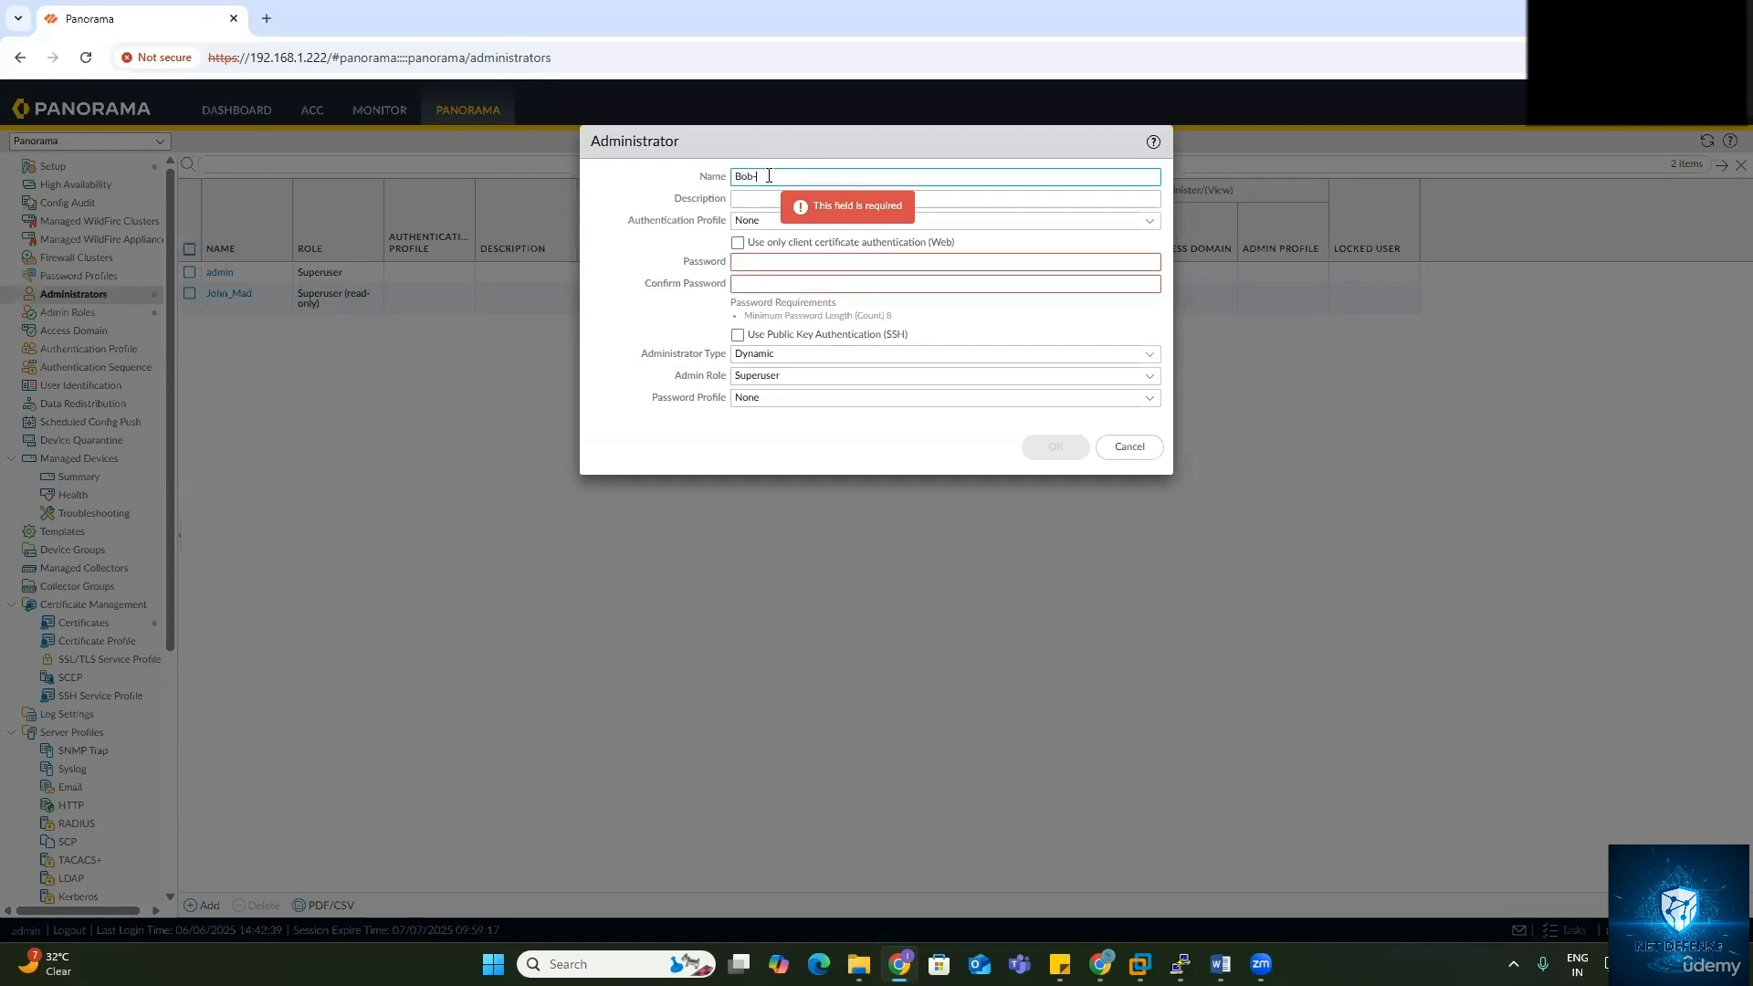
{"action": "type", "text": "Bob-Network-Admin"}
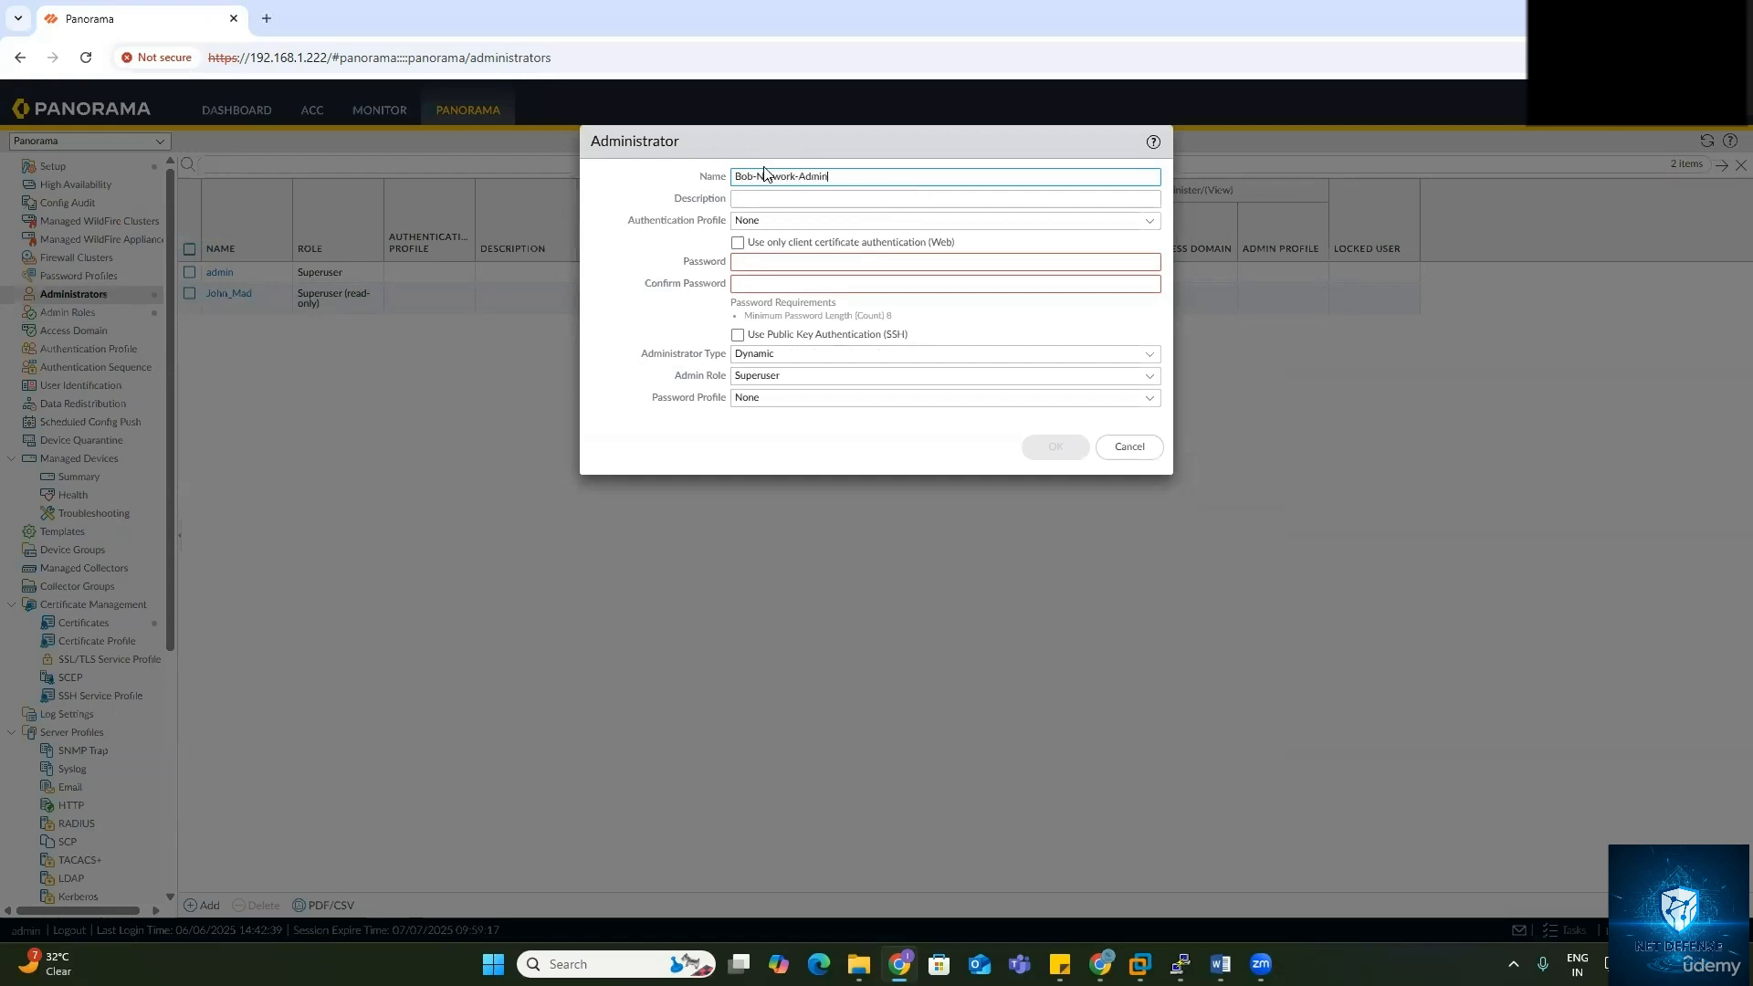
{"action": "left_click_drag", "start_coordinate": [752, 175], "coordinate": [890, 165]}
{"action": "key", "text": "BackSpace"}
{"action": "left_click", "coordinate": [843, 265]}
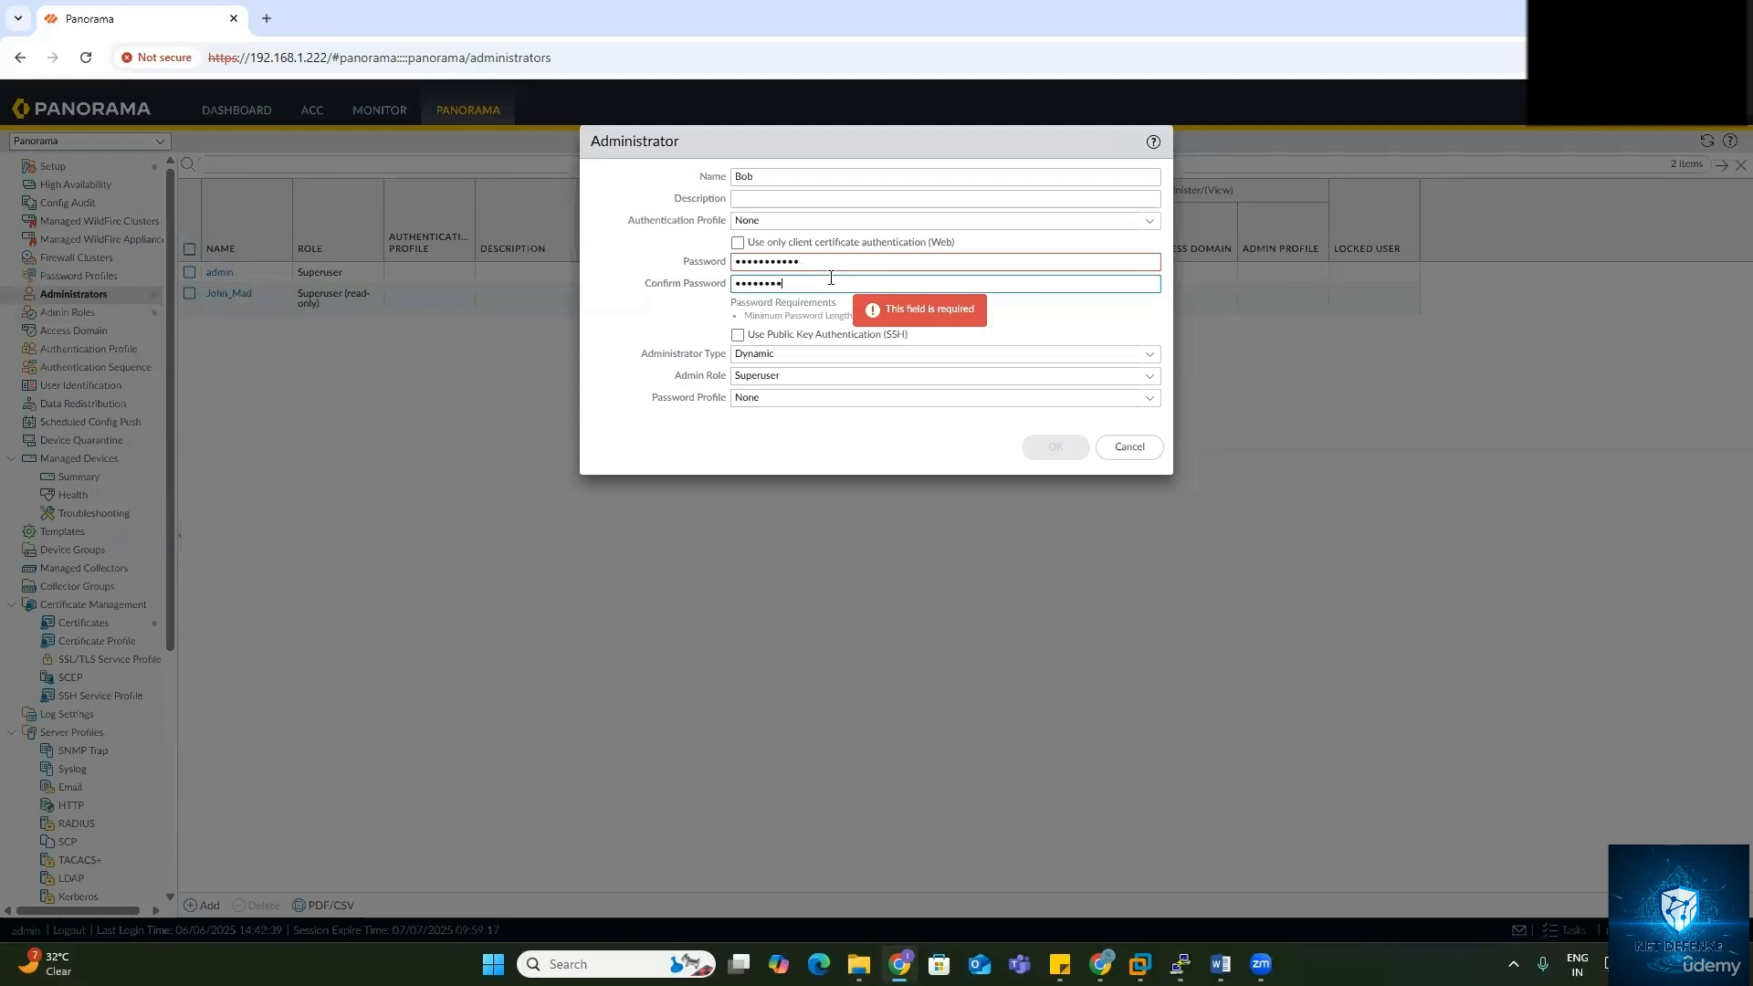
{"action": "type", "text": "3"}
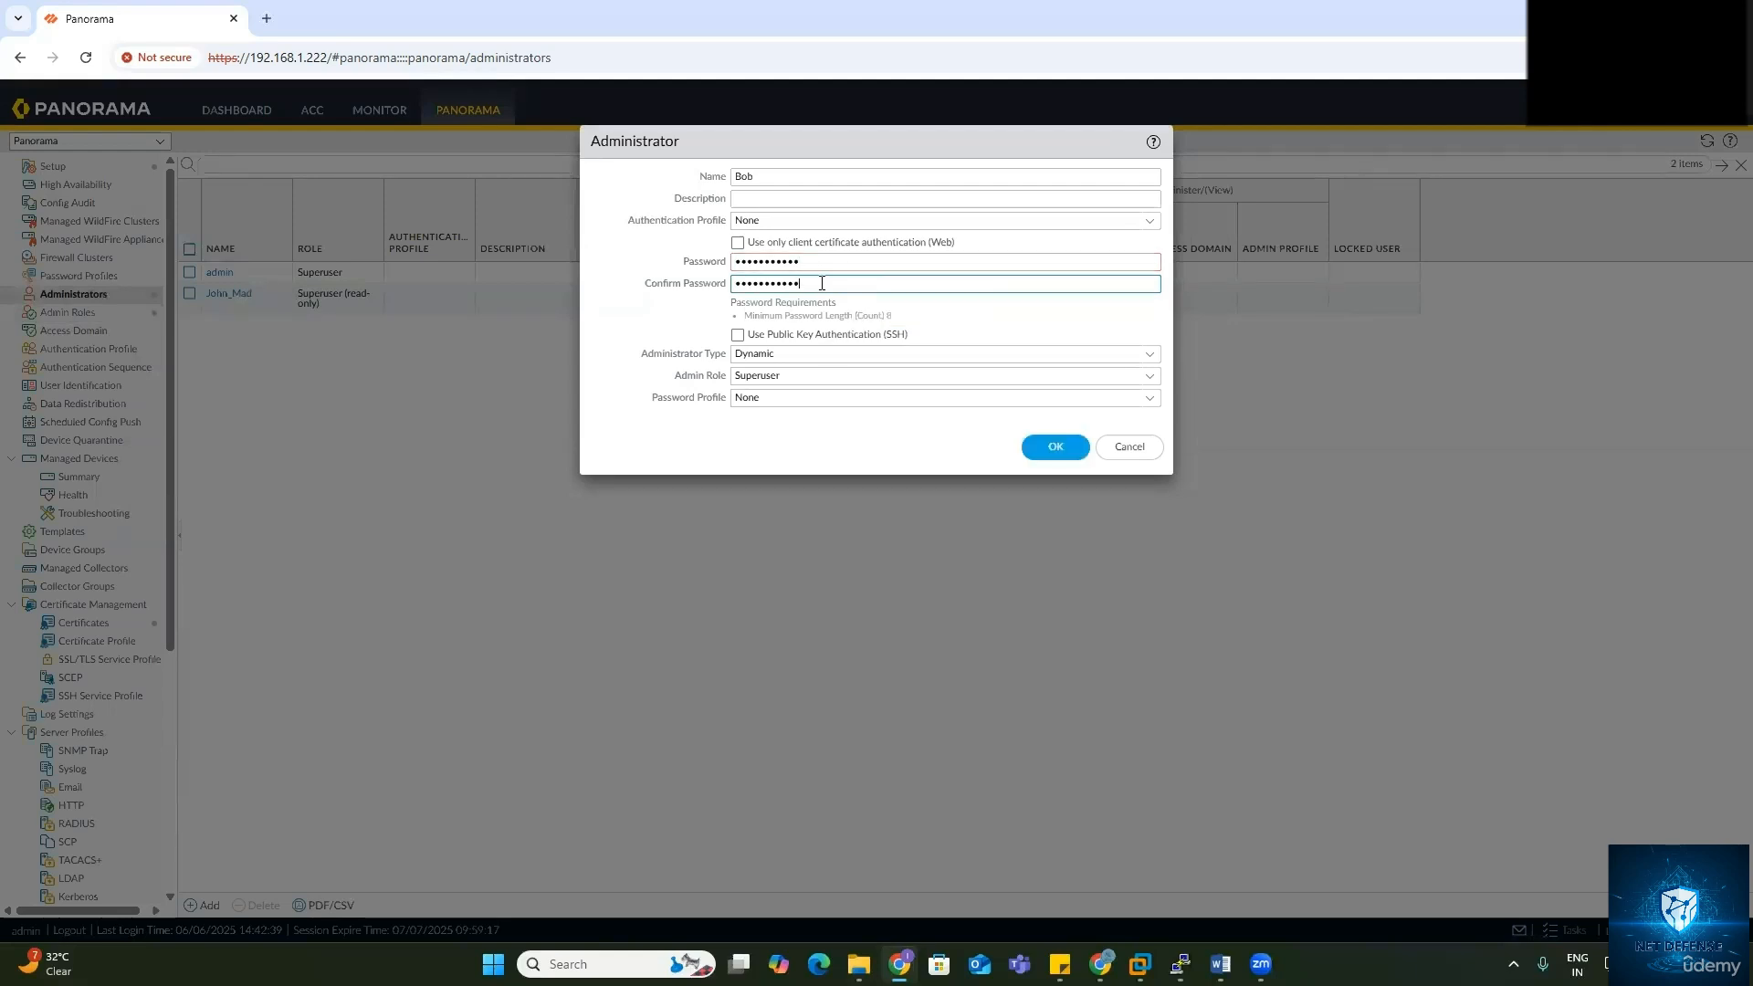
Step: Make the account a Custom Panorama Admin with the Network Admin profile and save it
{"action": "left_click", "coordinate": [1142, 353]}
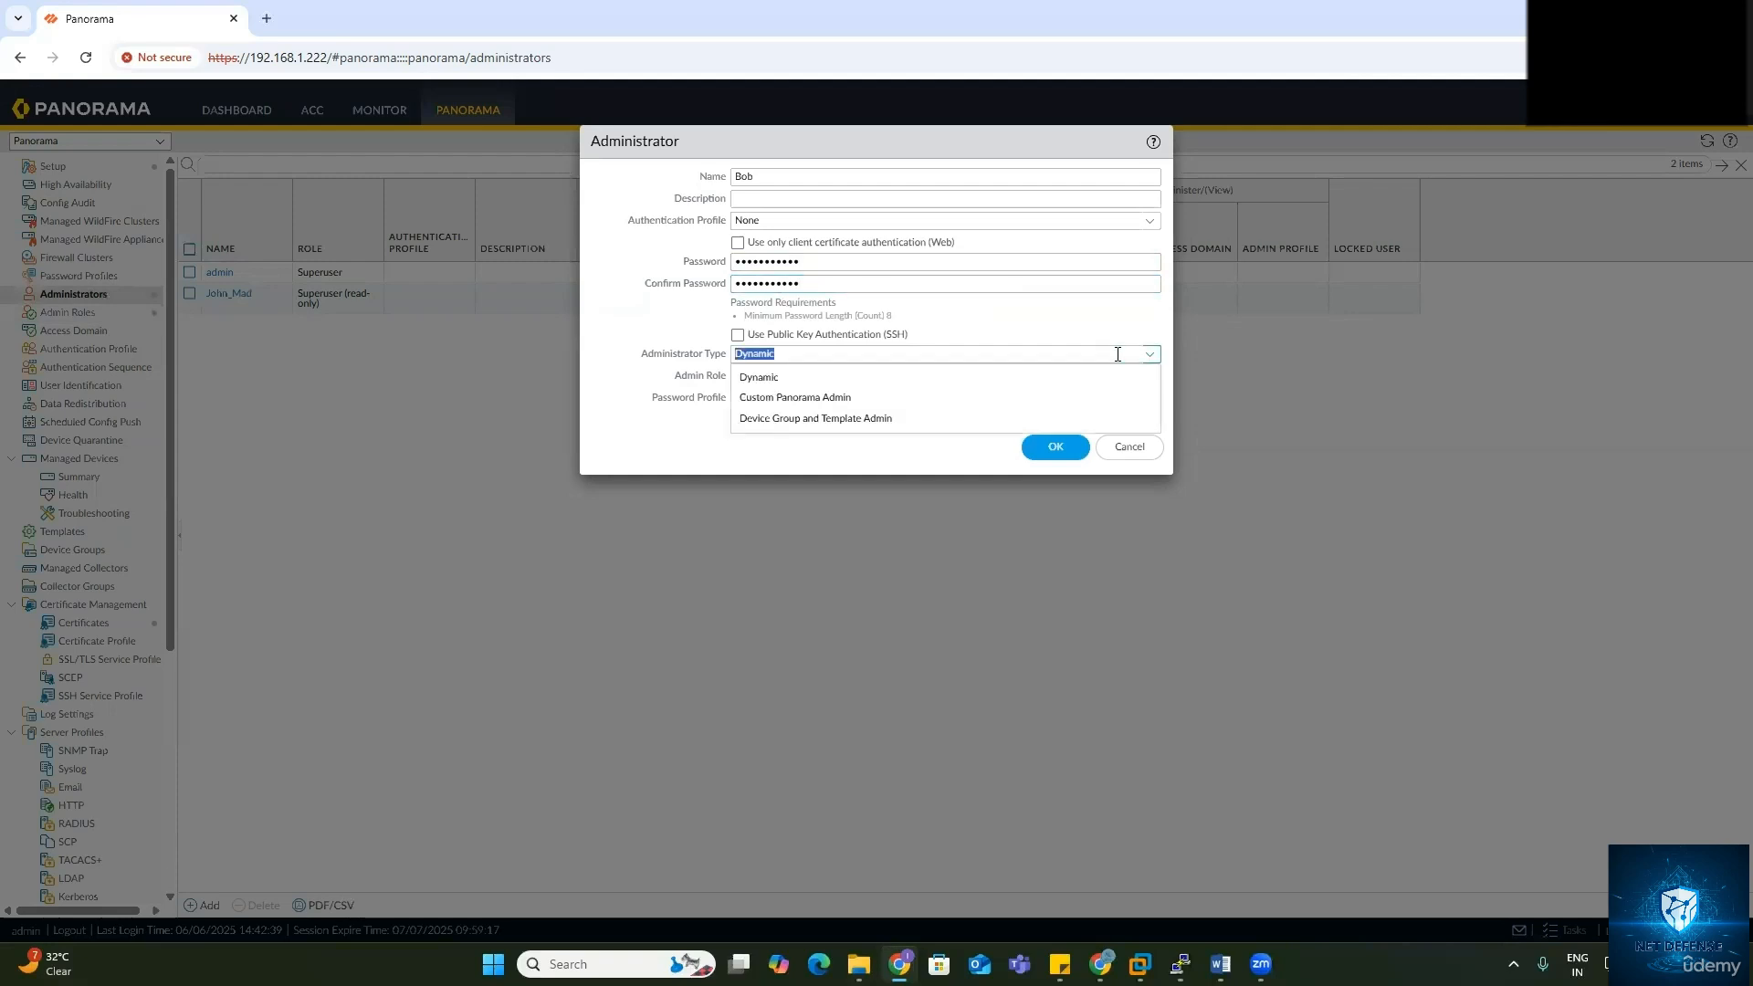
{"action": "left_click", "coordinate": [811, 390]}
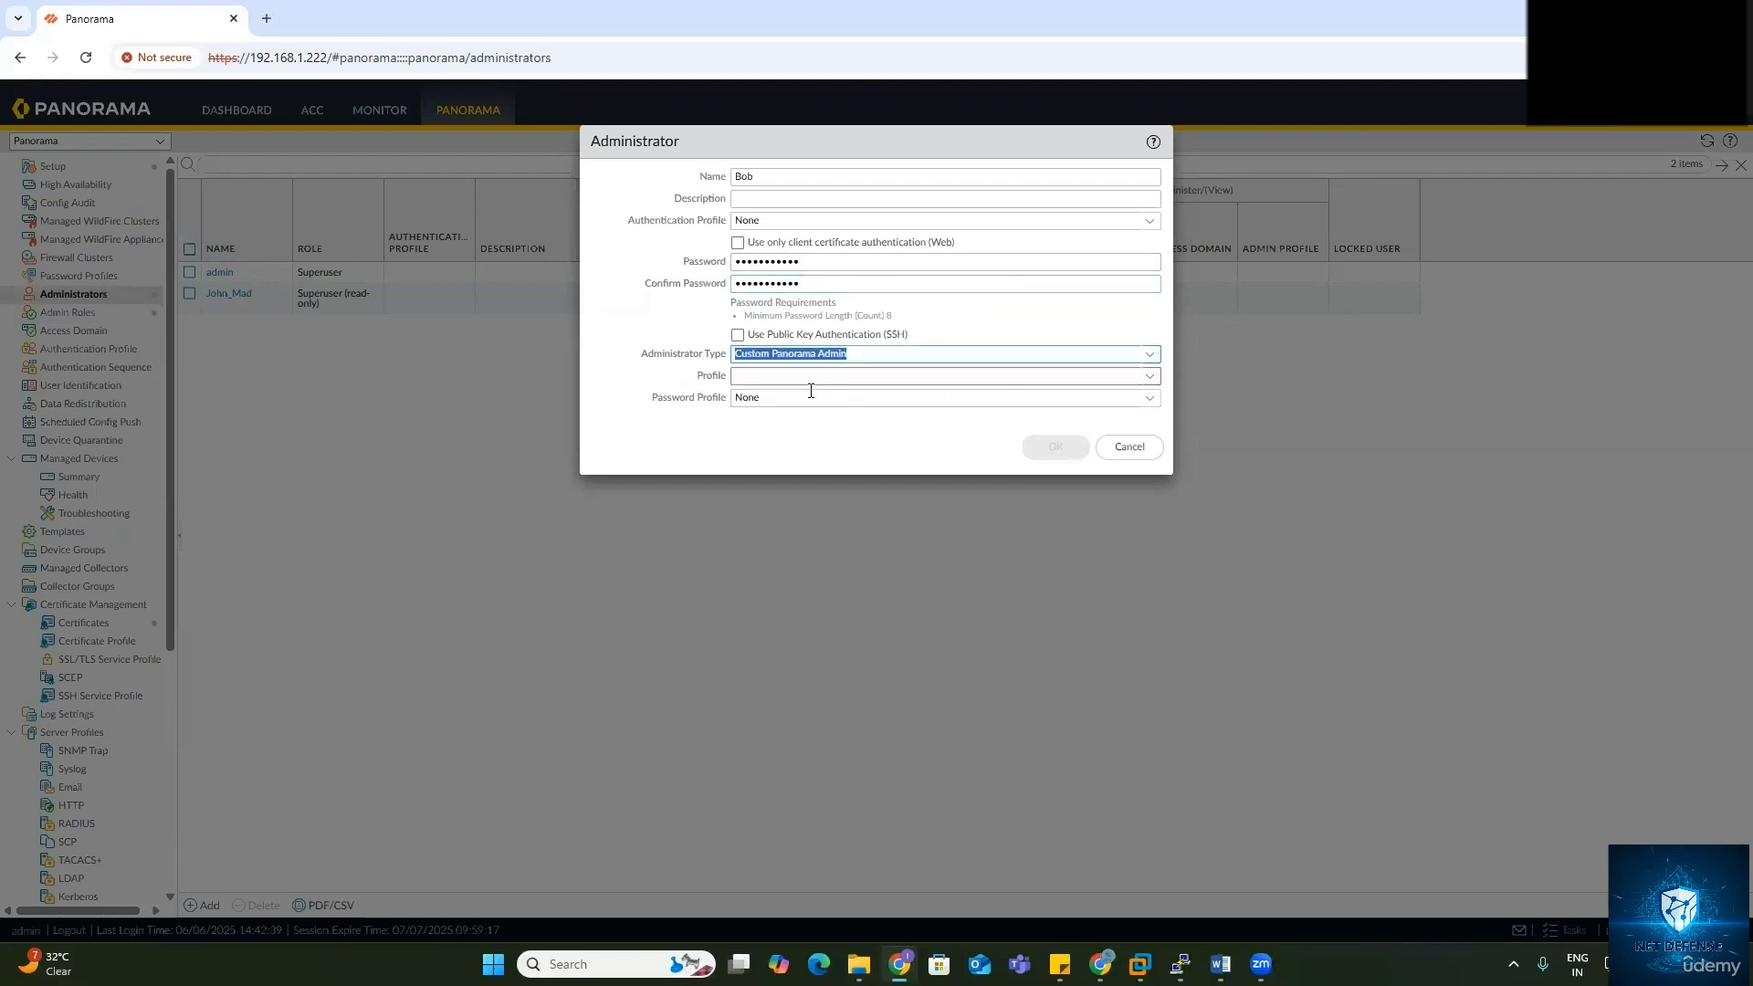
{"action": "left_click", "coordinate": [1146, 376]}
{"action": "left_click", "coordinate": [775, 417]}
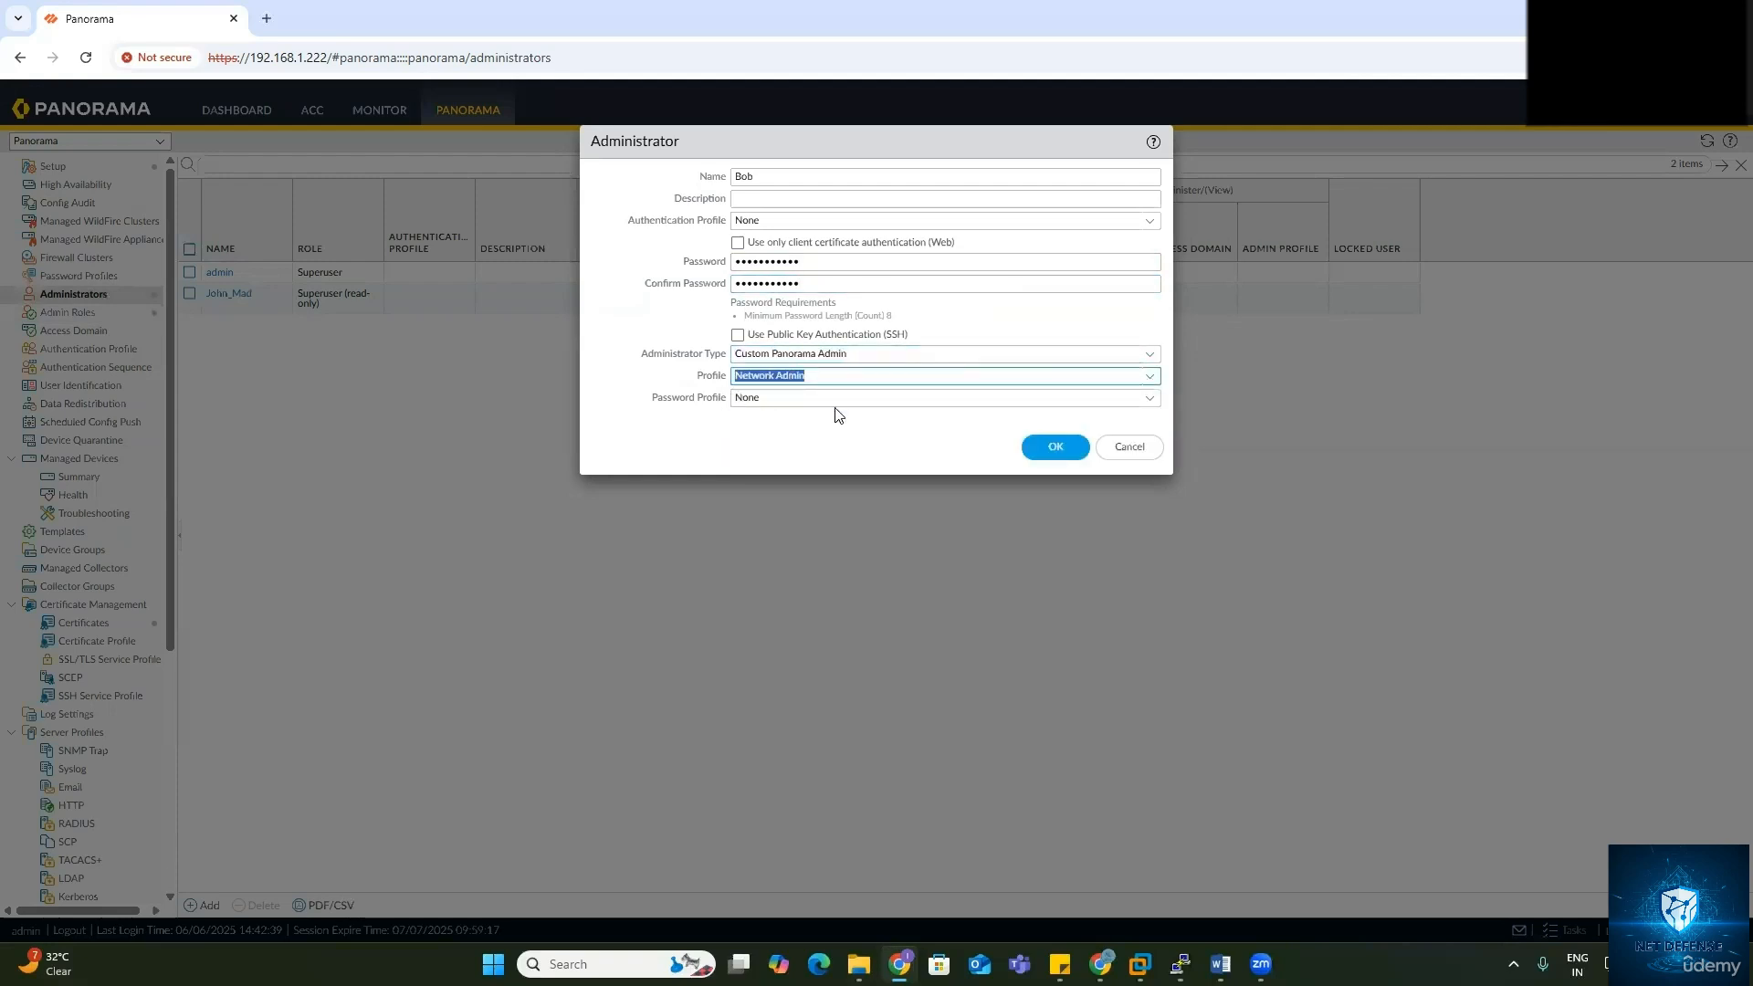
{"action": "left_click", "coordinate": [793, 422]}
{"action": "left_click", "coordinate": [1034, 452]}
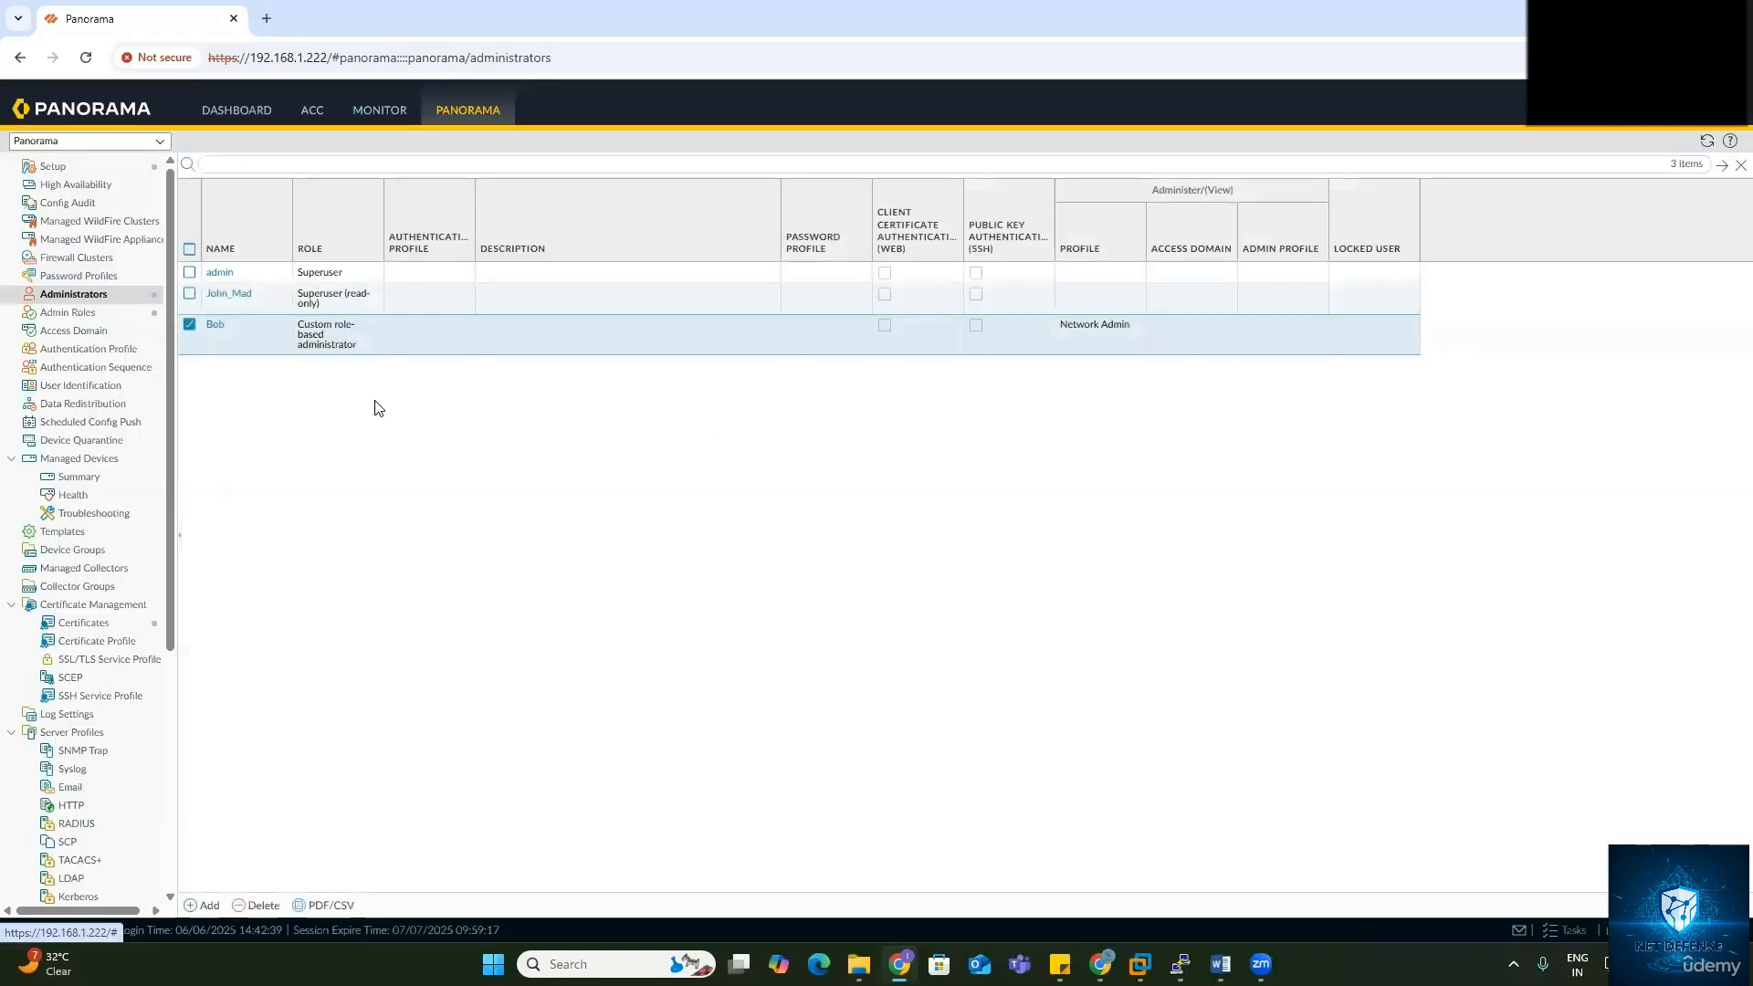
Step: Add another administrator as a Custom Panorama Admin with the SOC-Analyst profile
{"action": "left_click", "coordinate": [203, 904]}
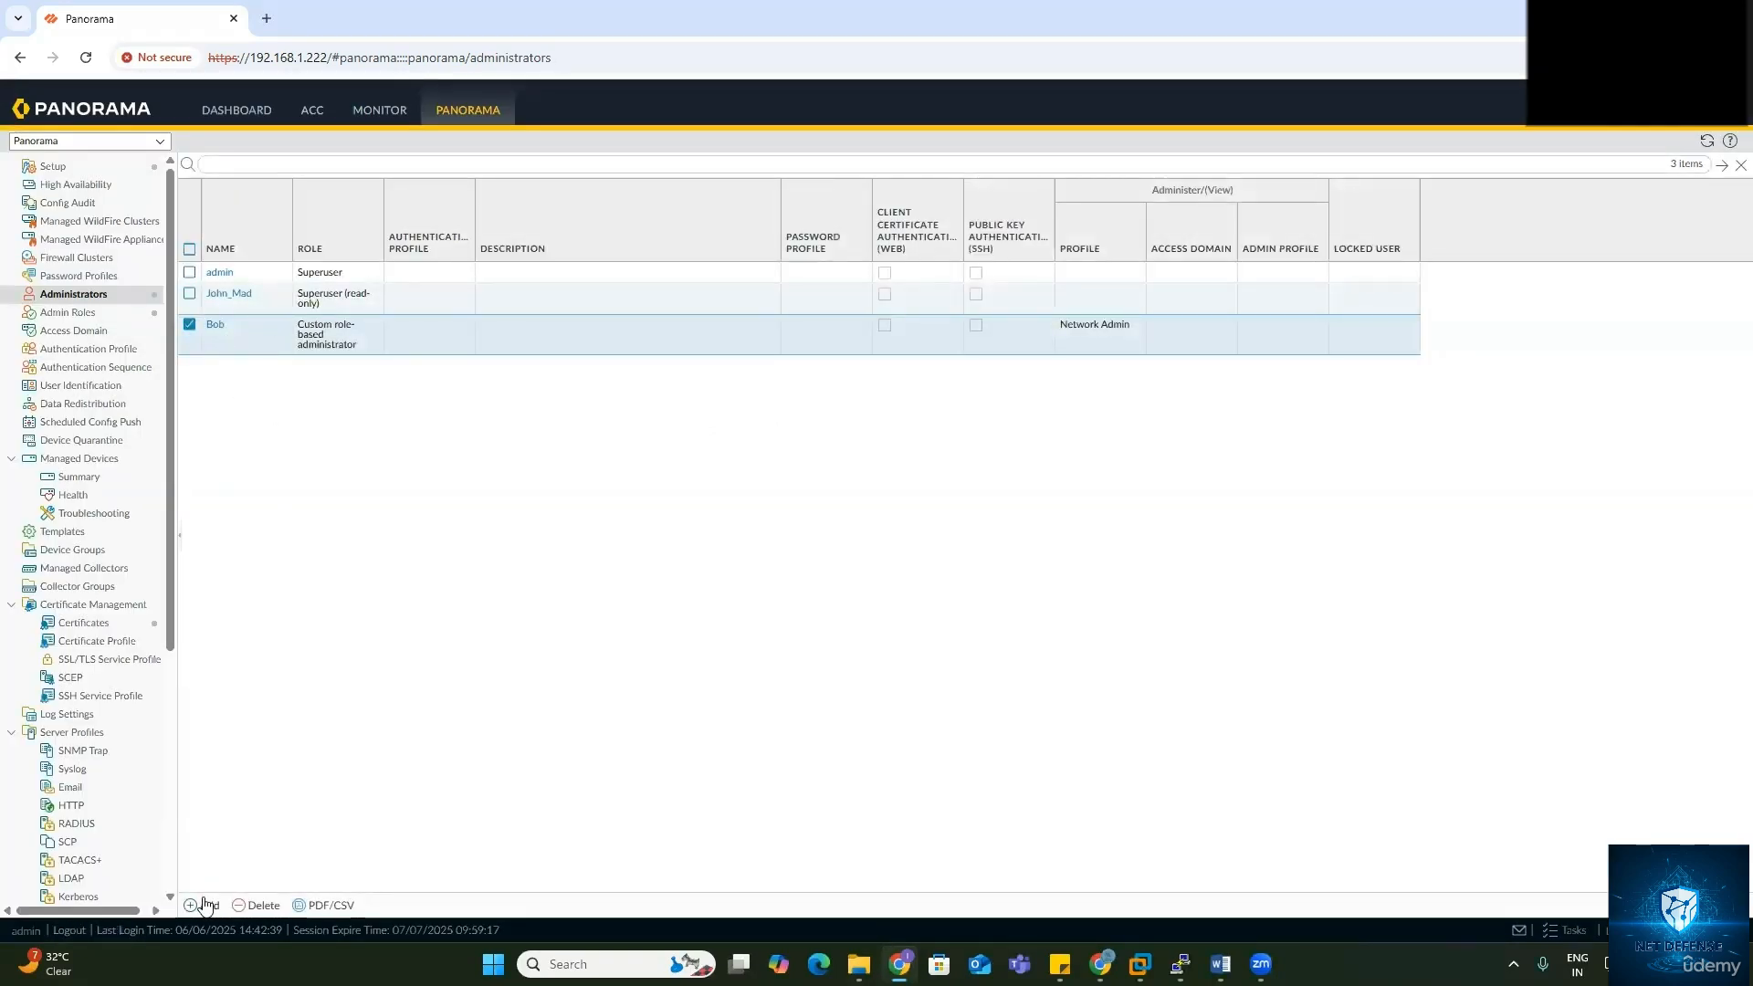
{"action": "left_click", "coordinate": [783, 178]}
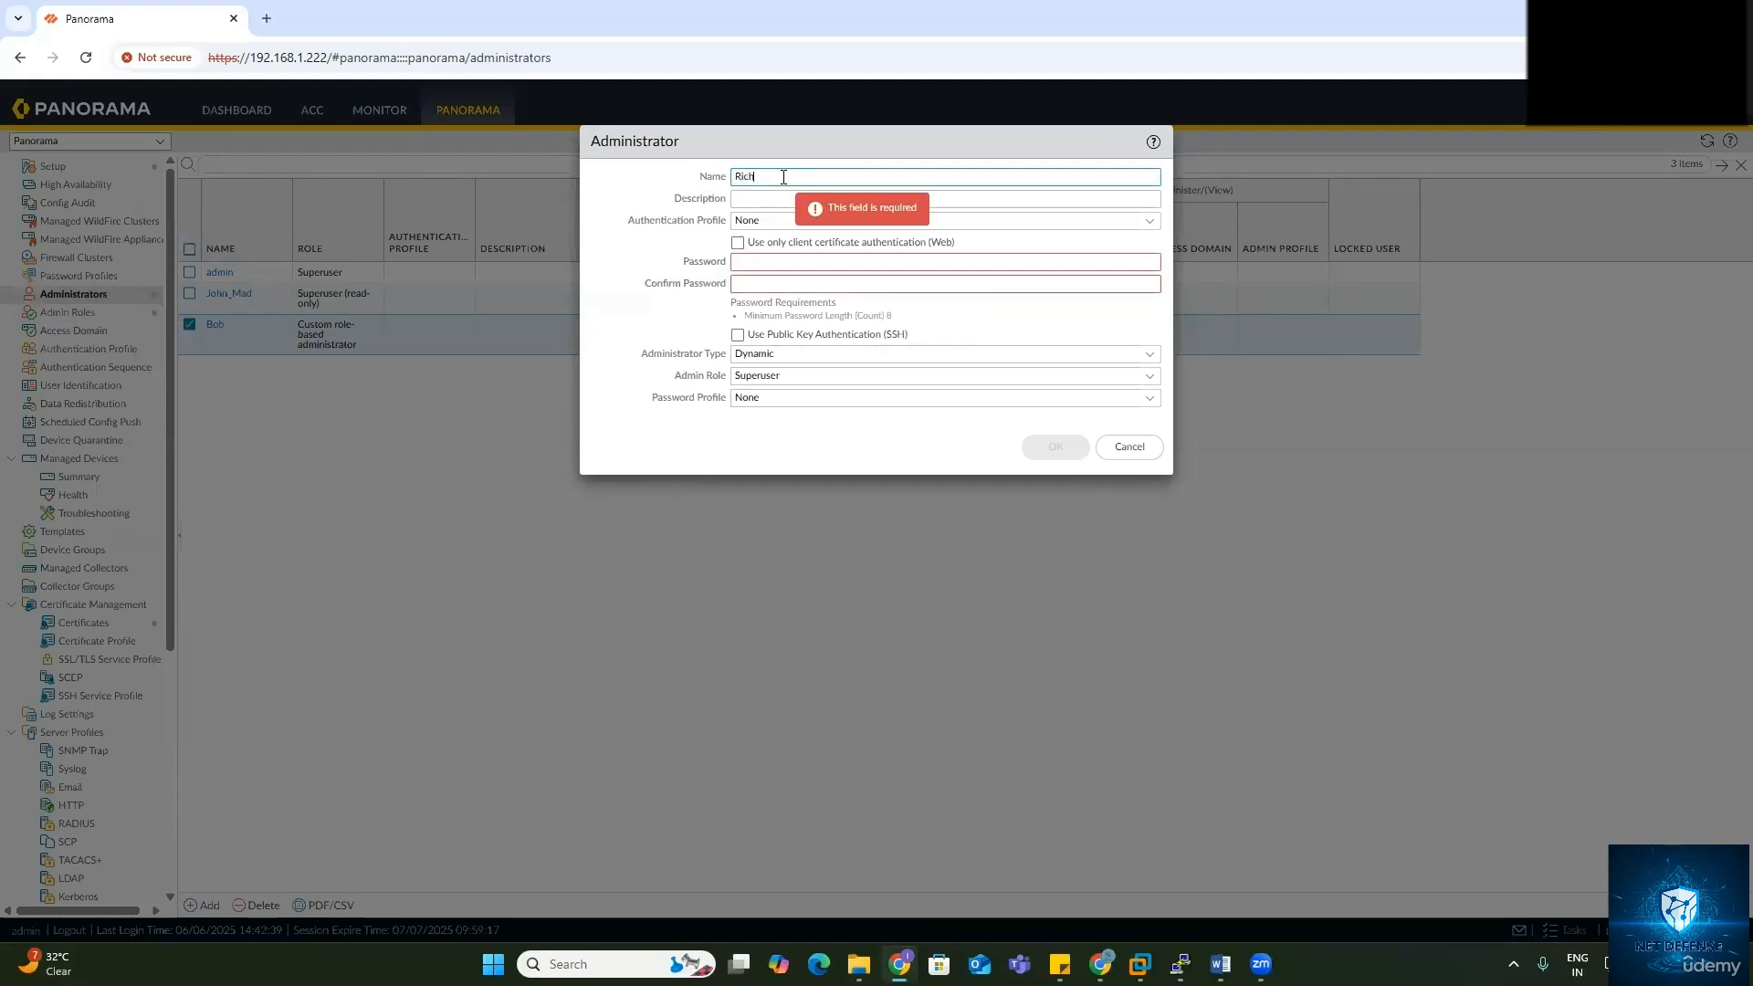
{"action": "left_click", "coordinate": [793, 267]}
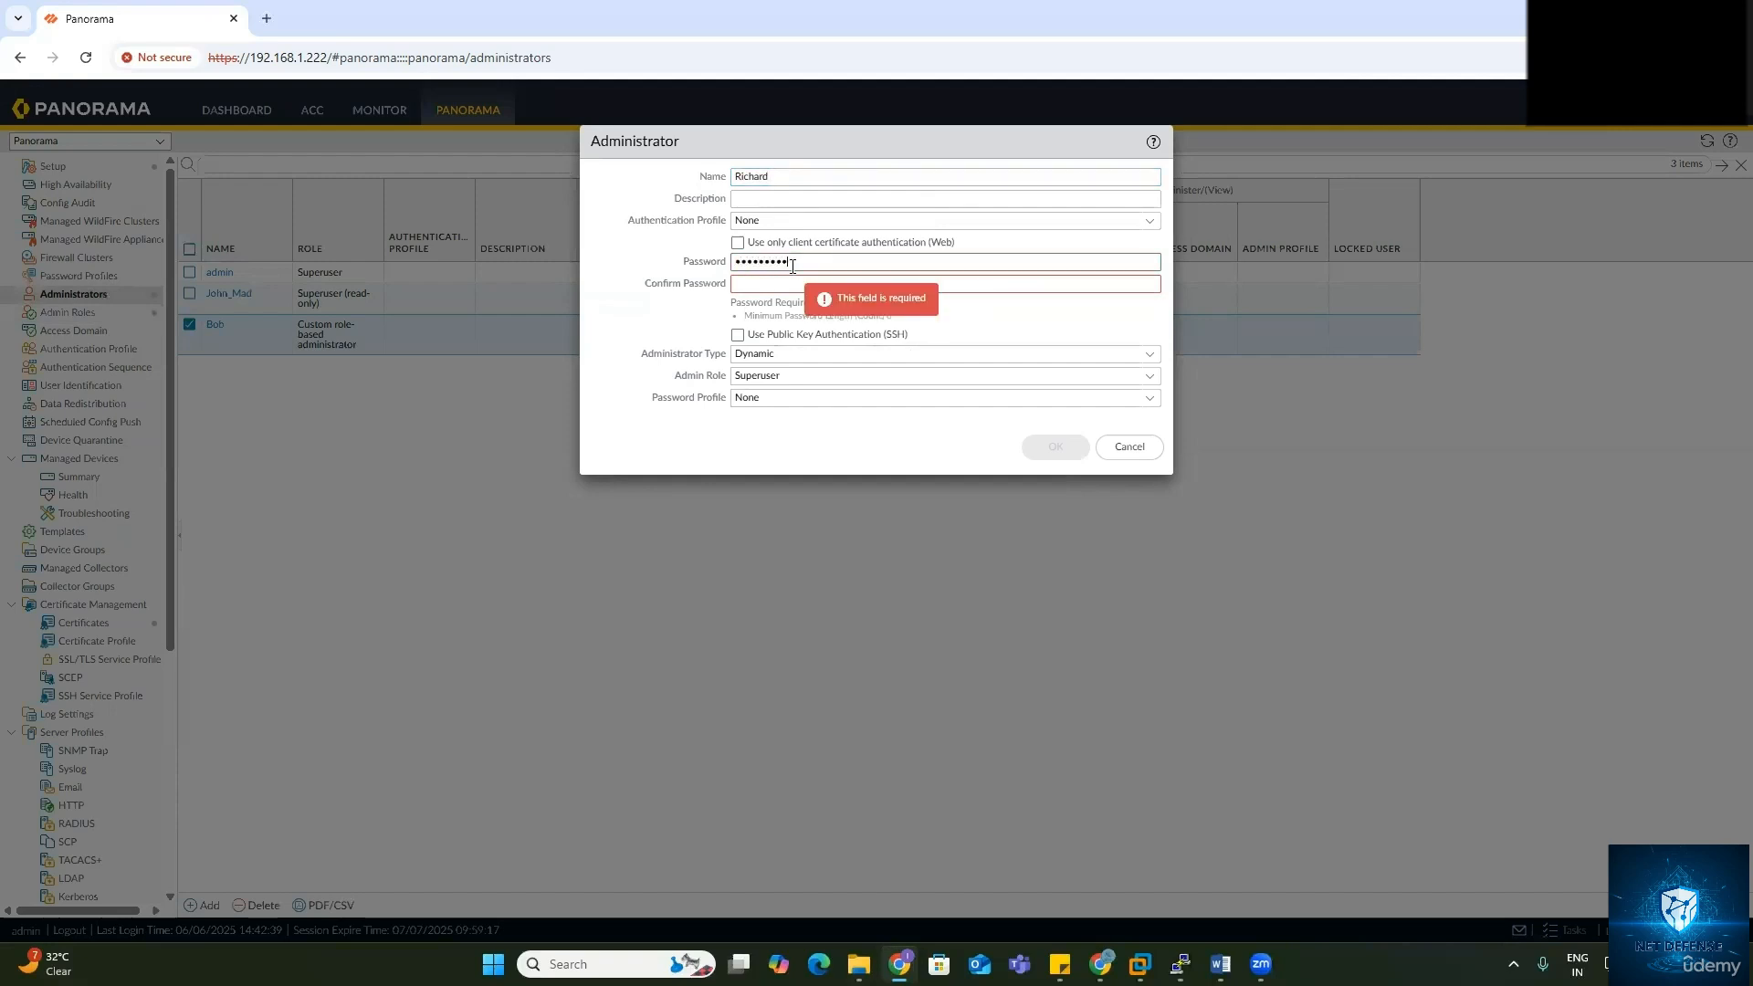
{"action": "left_click", "coordinate": [784, 280]}
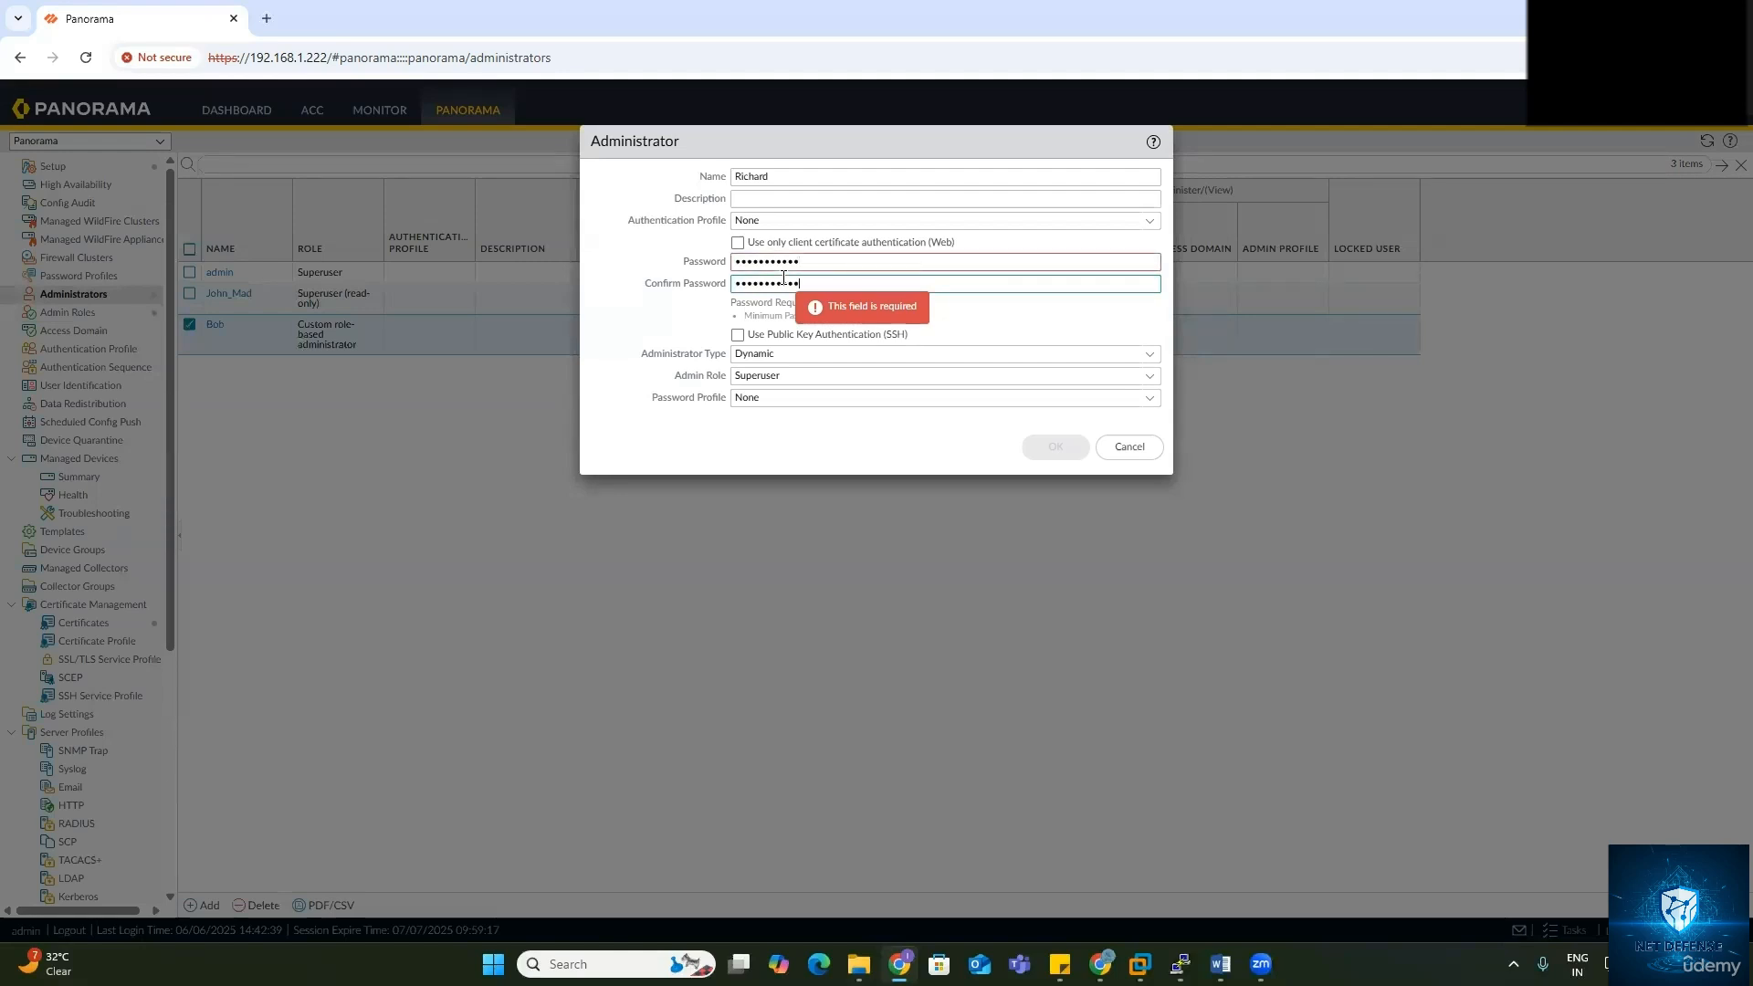
{"action": "left_click", "coordinate": [1149, 356]}
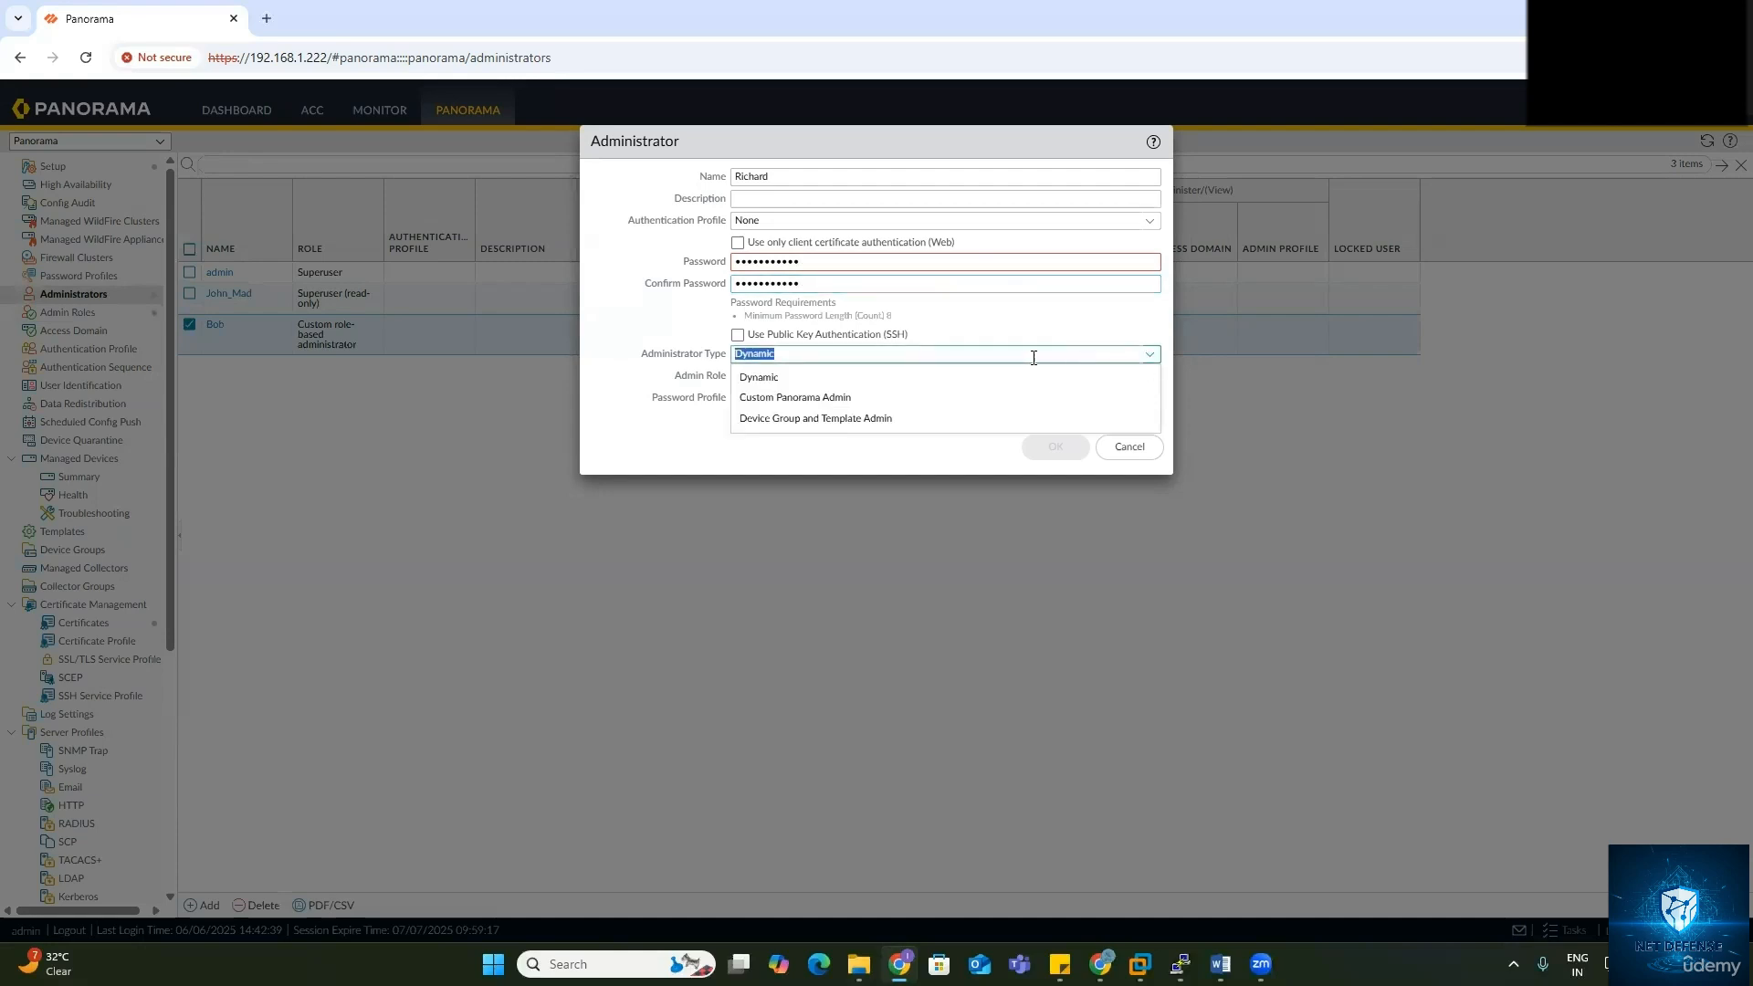
{"action": "left_click", "coordinate": [853, 402]}
{"action": "left_click", "coordinate": [1043, 382]}
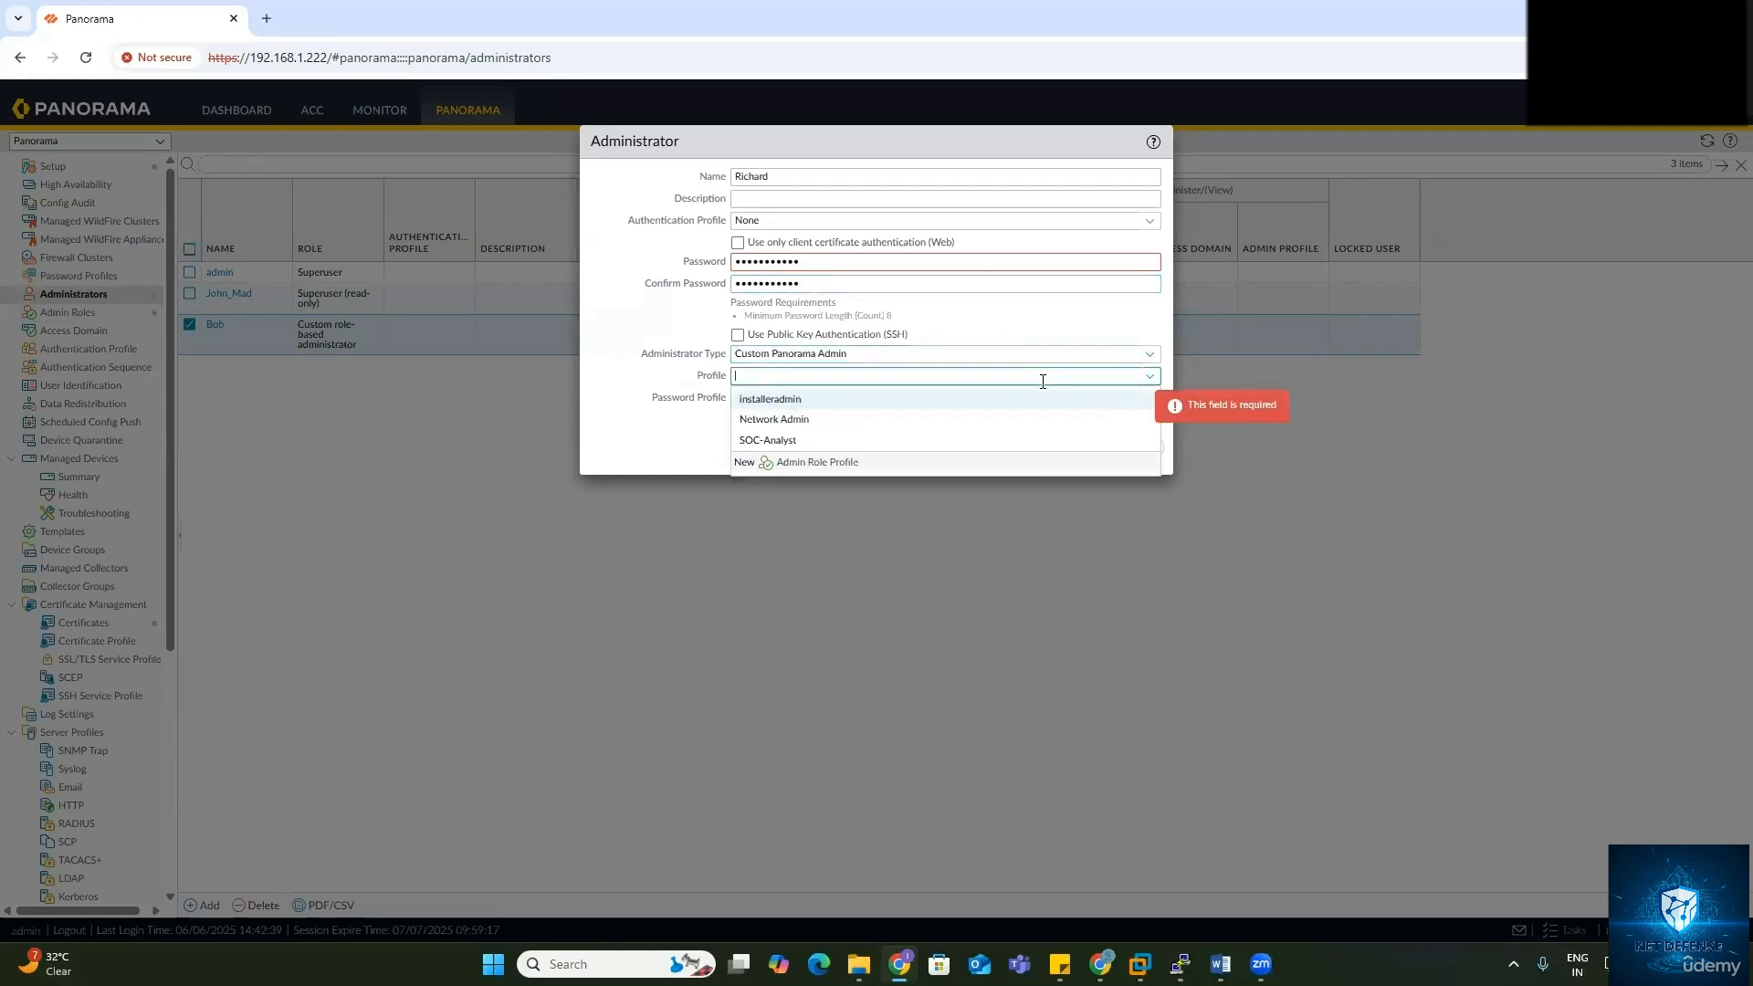
{"action": "left_click", "coordinate": [812, 441]}
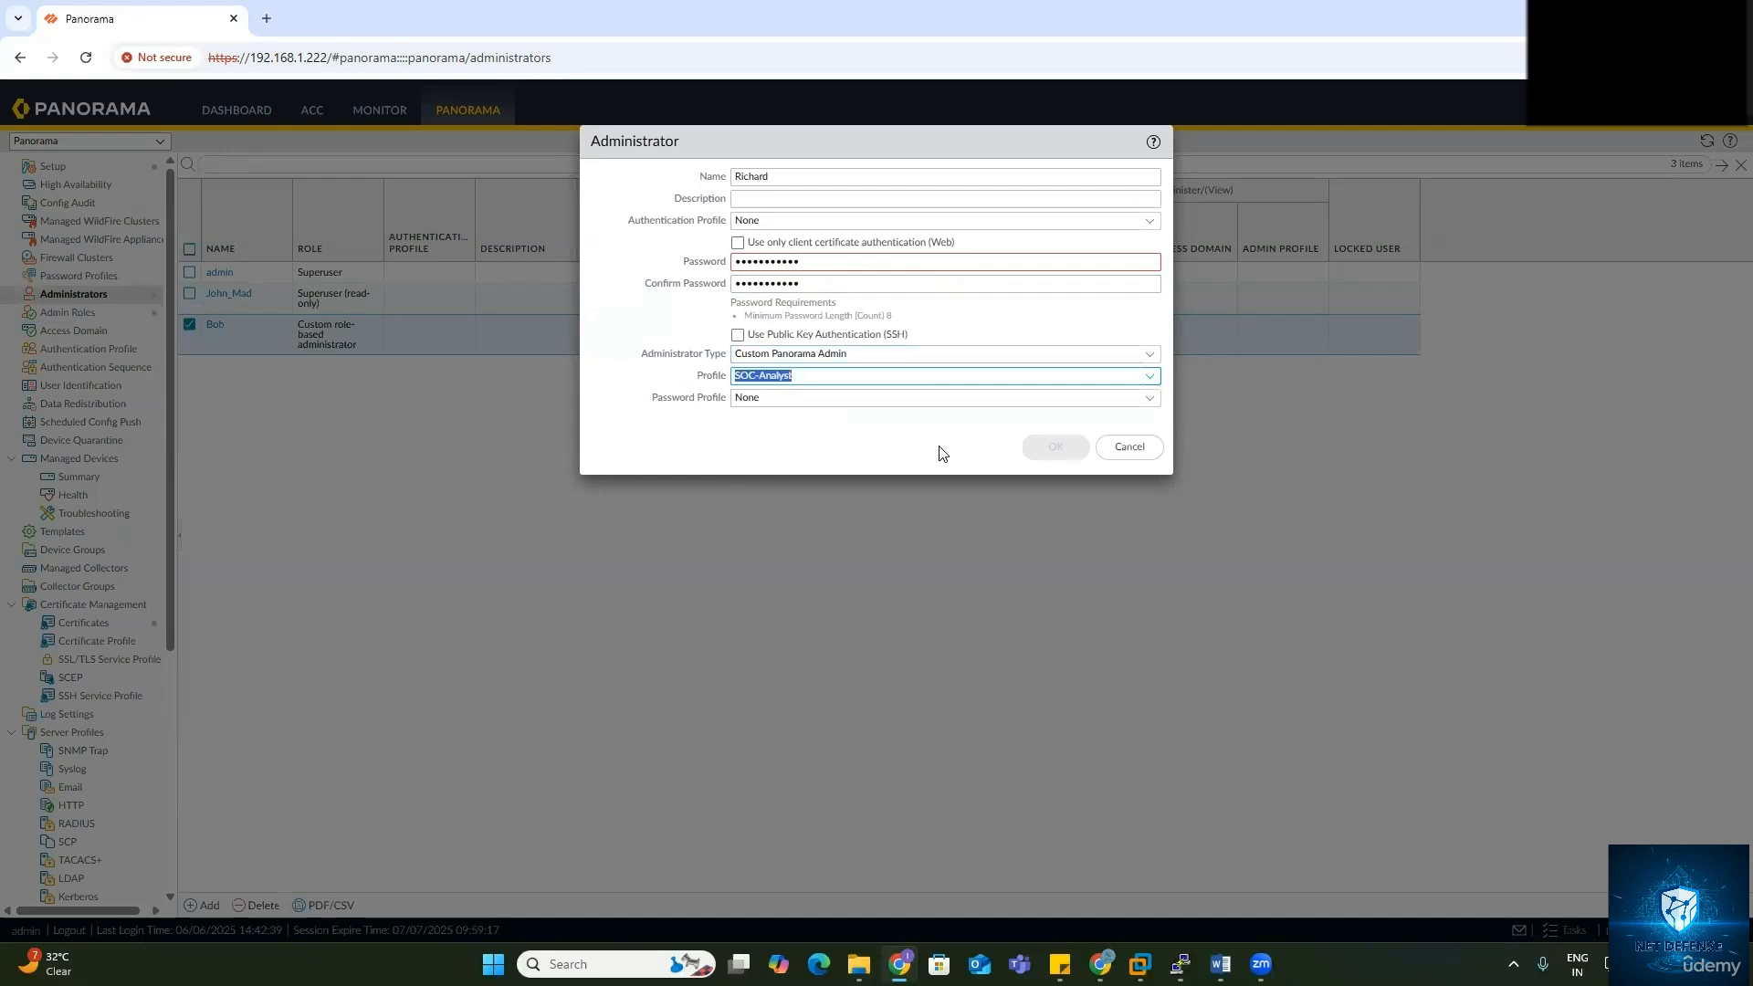
{"action": "left_click", "coordinate": [913, 446]}
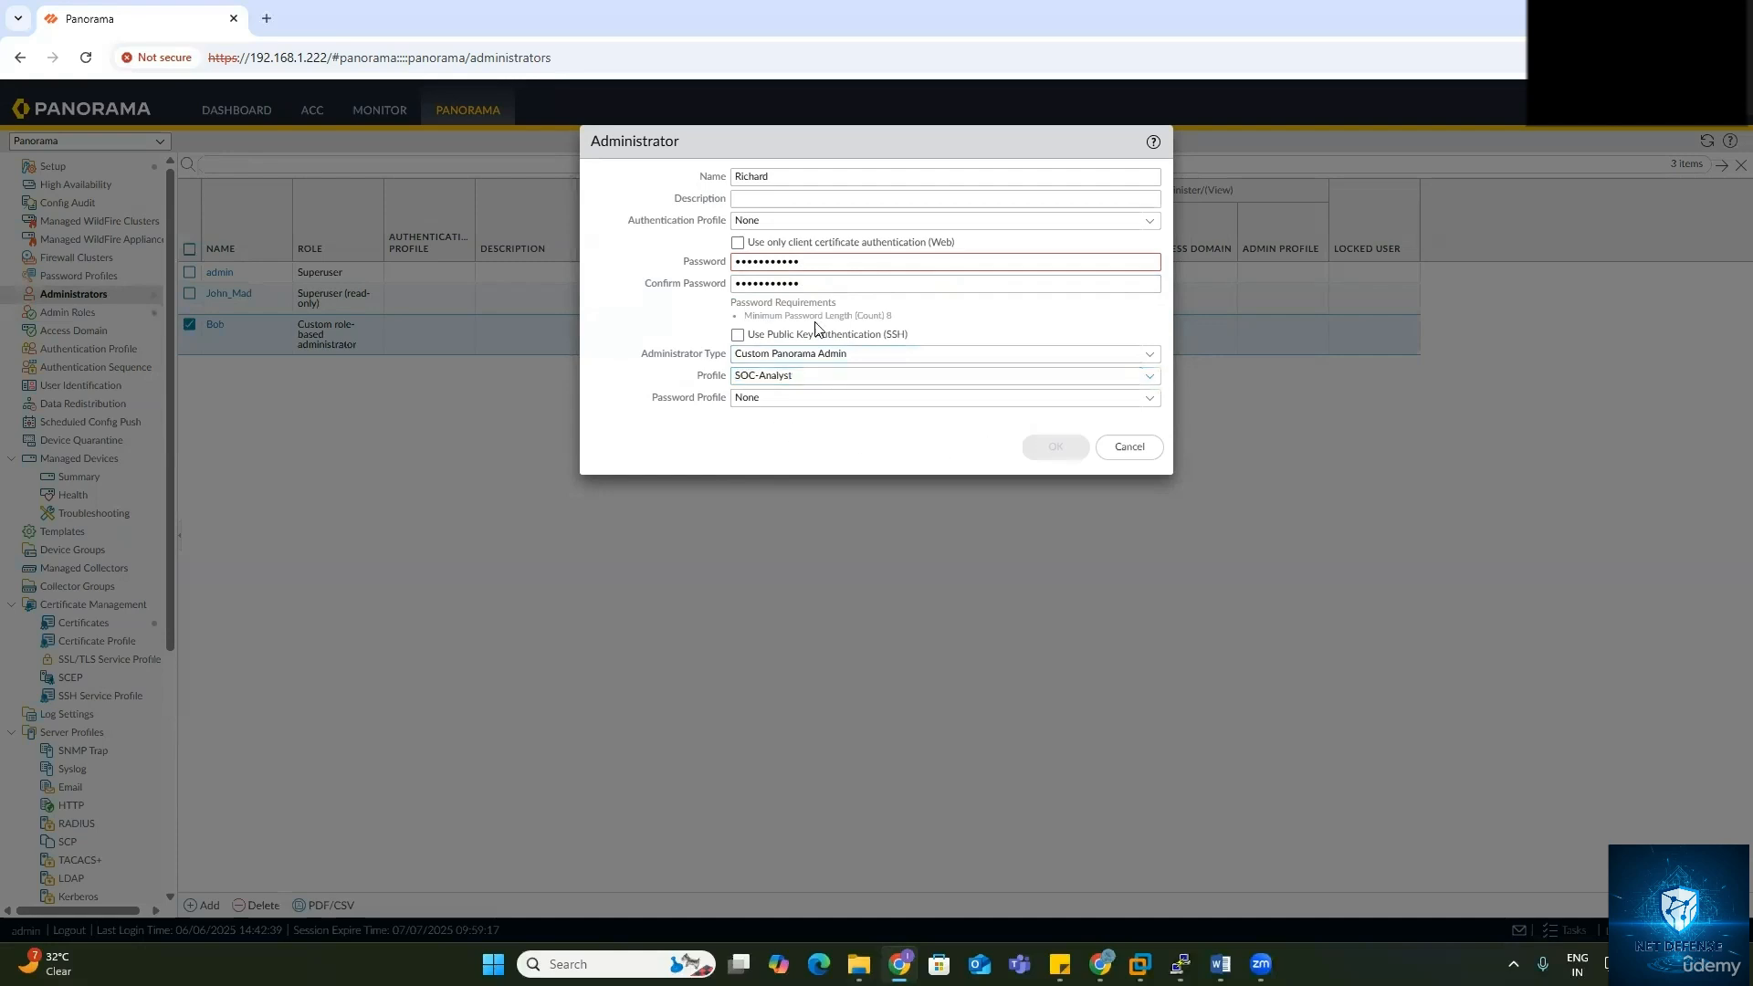
Step: Retype the account password and its confirmation, then save the administrator
{"action": "double_click", "coordinate": [740, 261]}
{"action": "type", "text": "P"}
{"action": "double_click", "coordinate": [818, 282]}
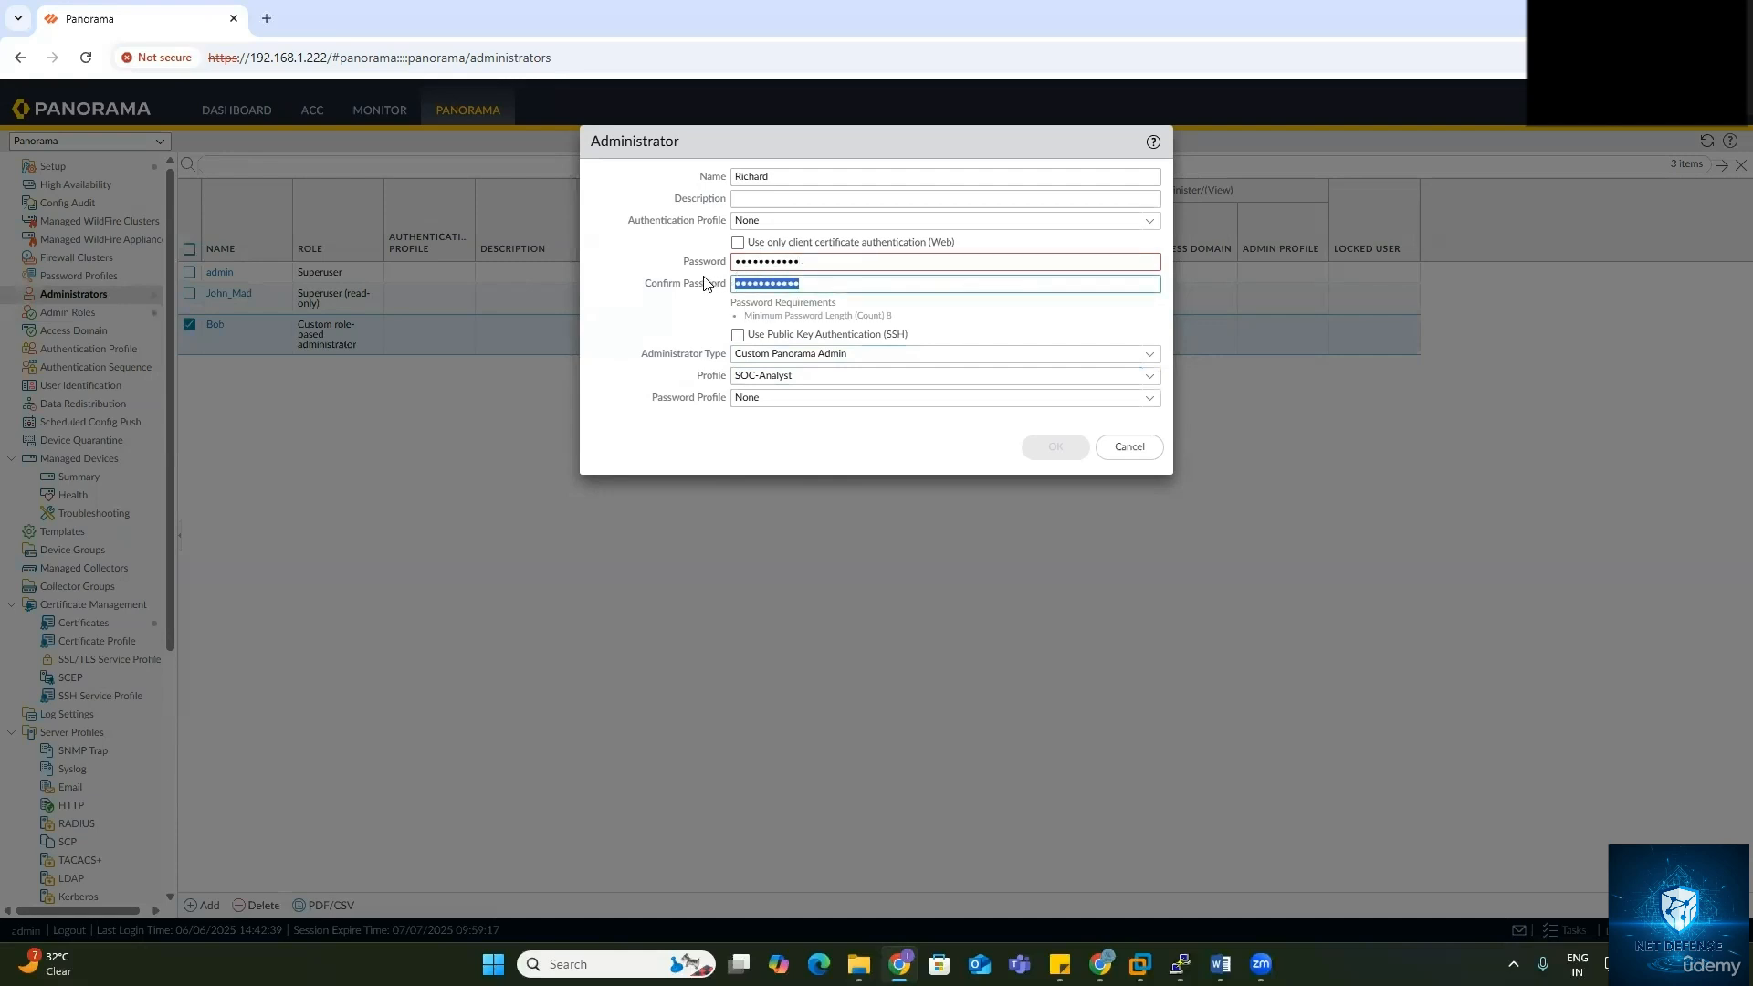
{"action": "type", "text": "P3"}
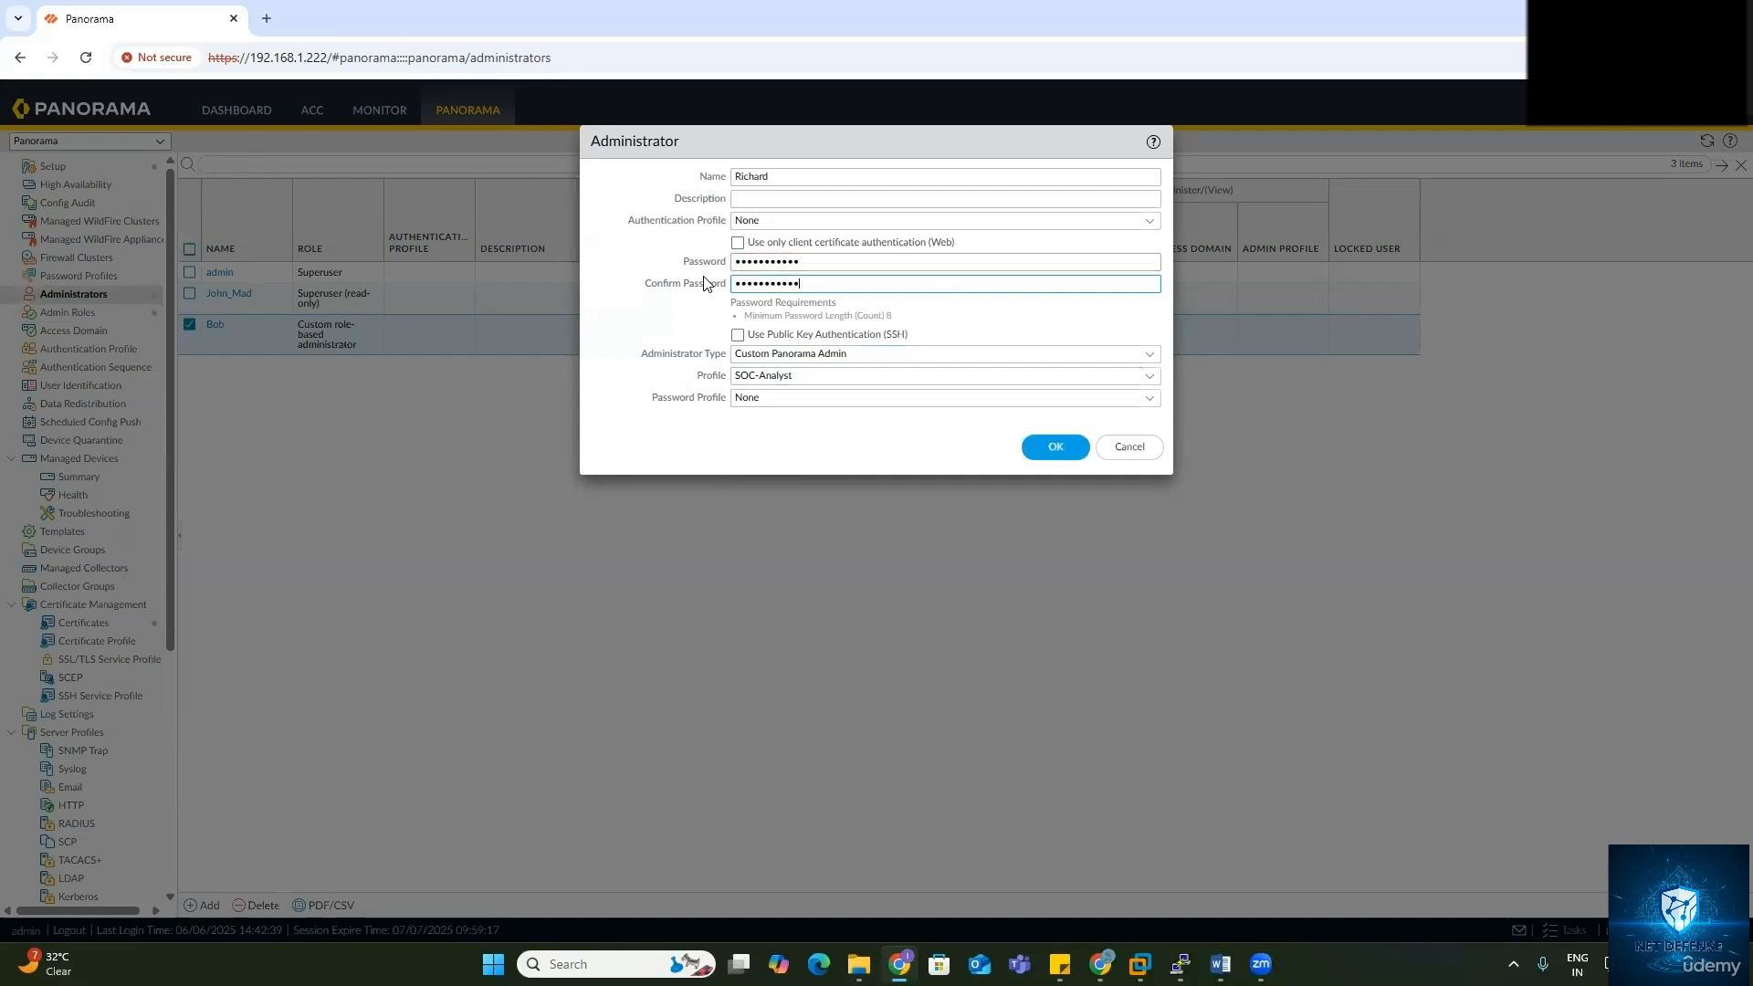
{"action": "left_click", "coordinate": [1055, 446]}
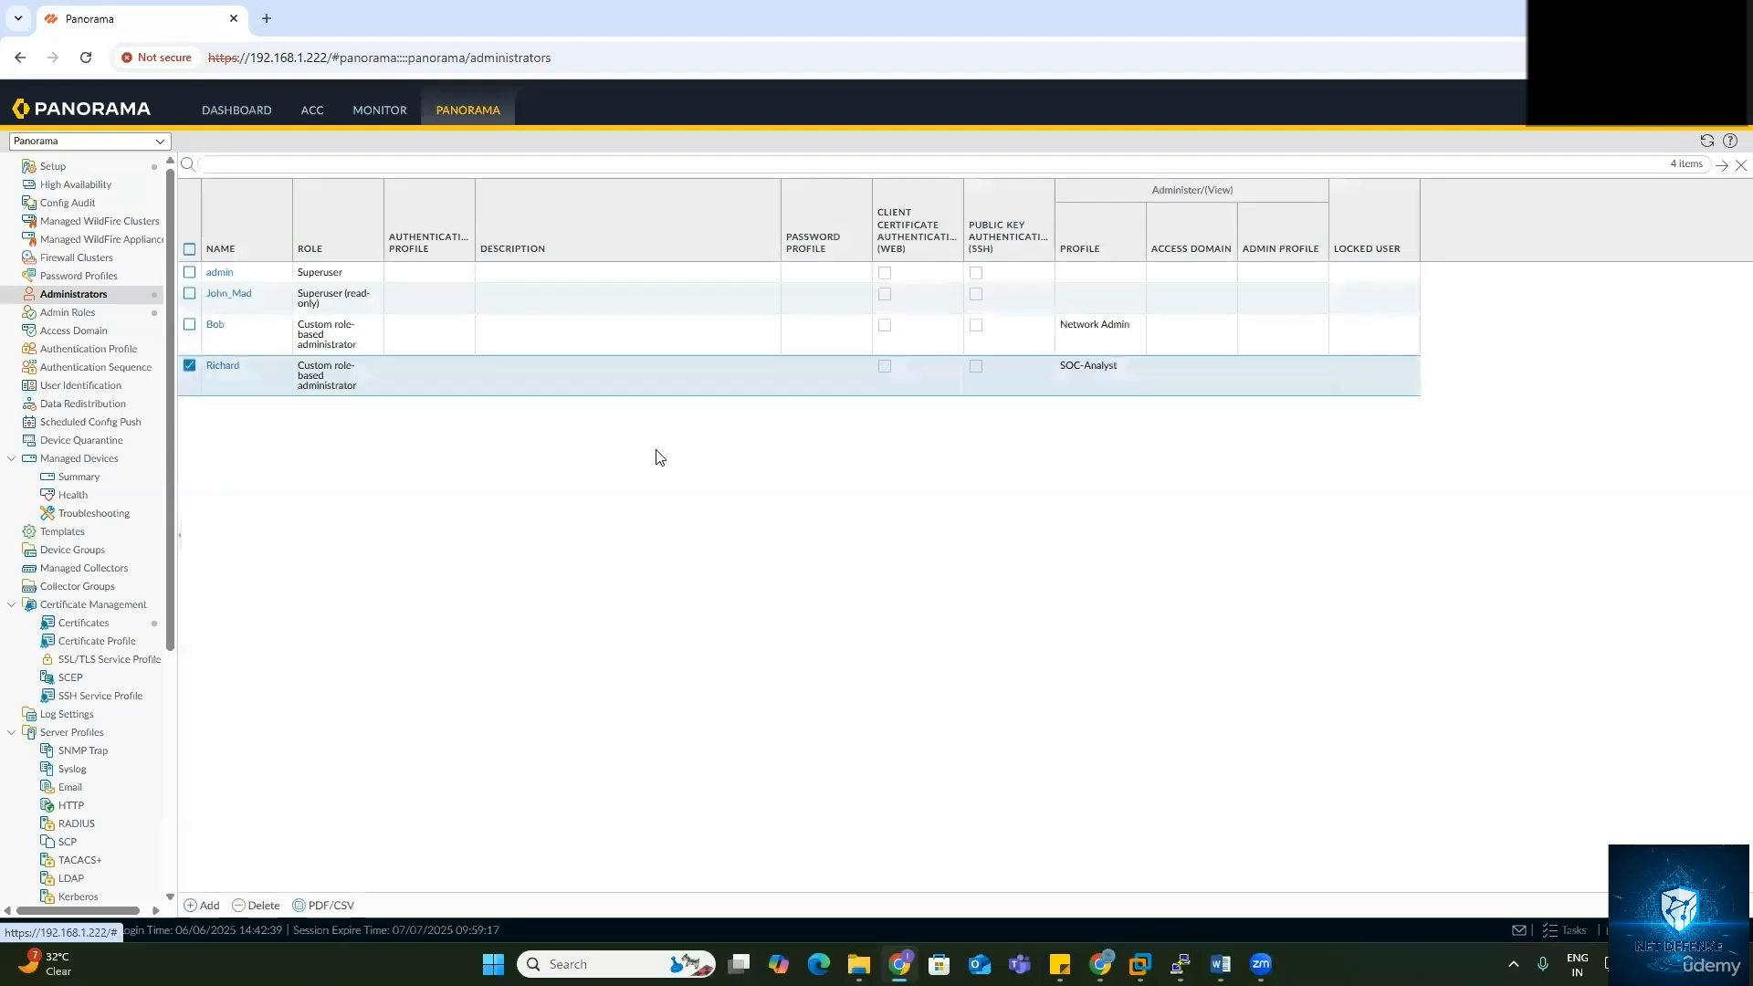
Step: Start a Commit to Panorama of the new administrator accounts, then open a new incognito browser window
{"action": "left_click", "coordinate": [1581, 123]}
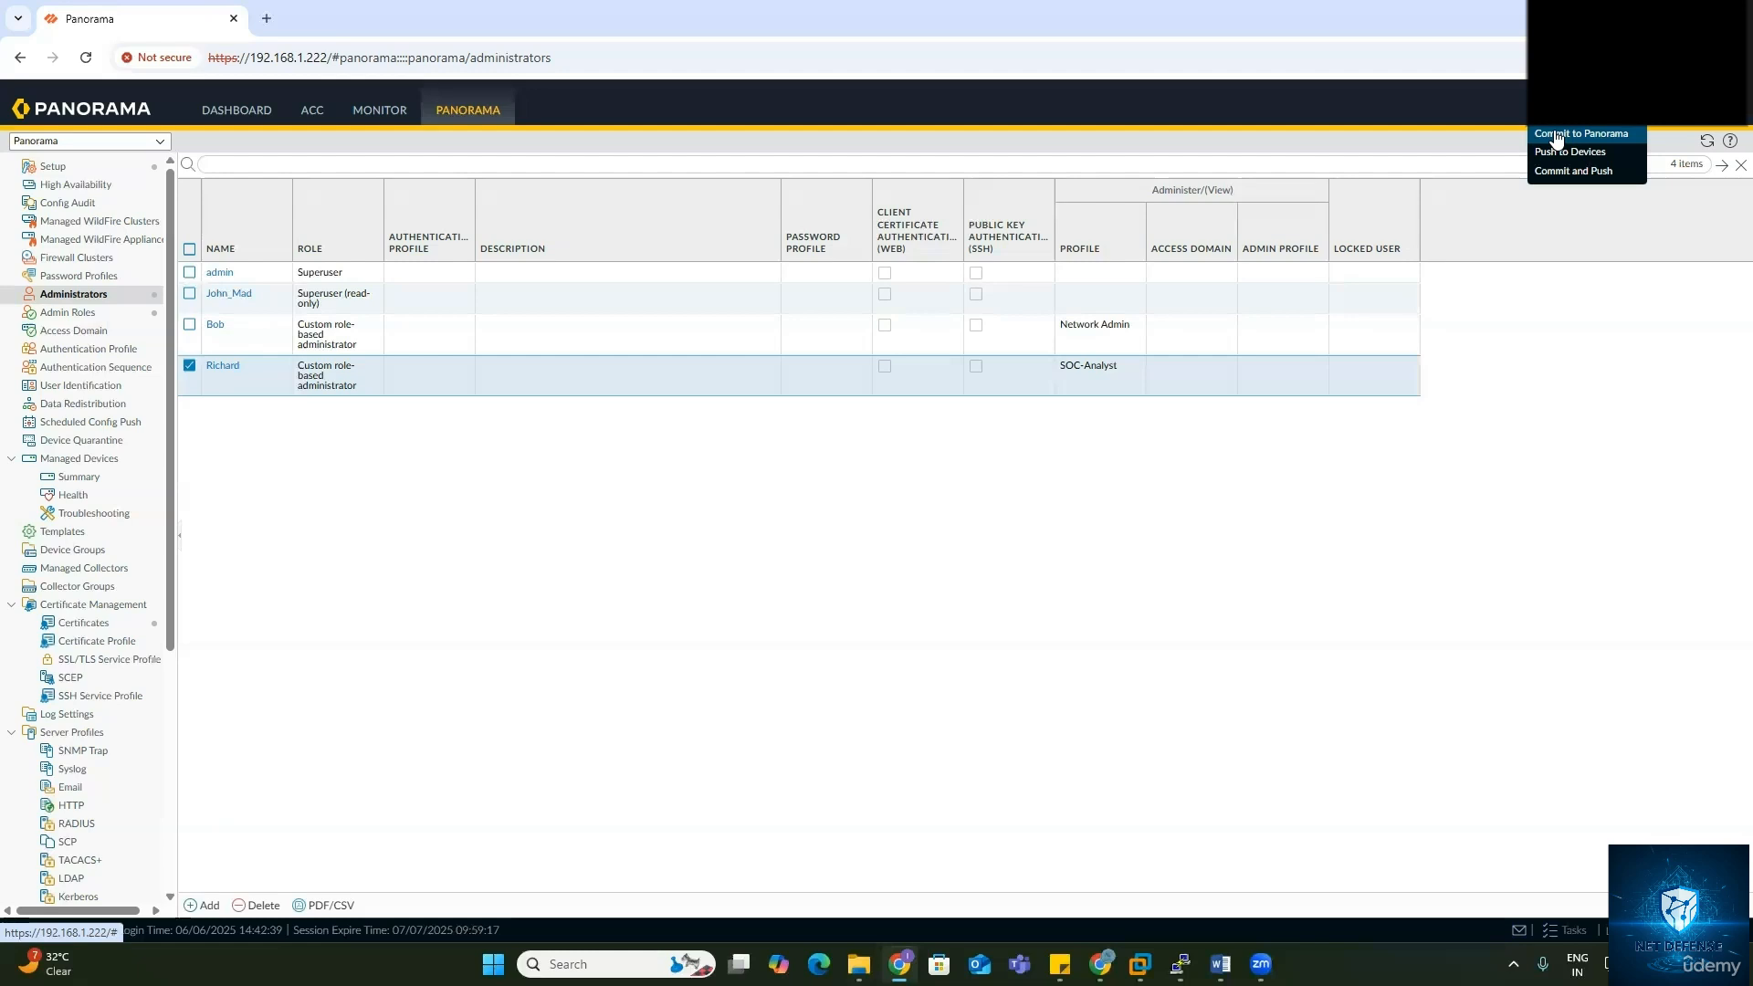
{"action": "left_click", "coordinate": [1556, 135]}
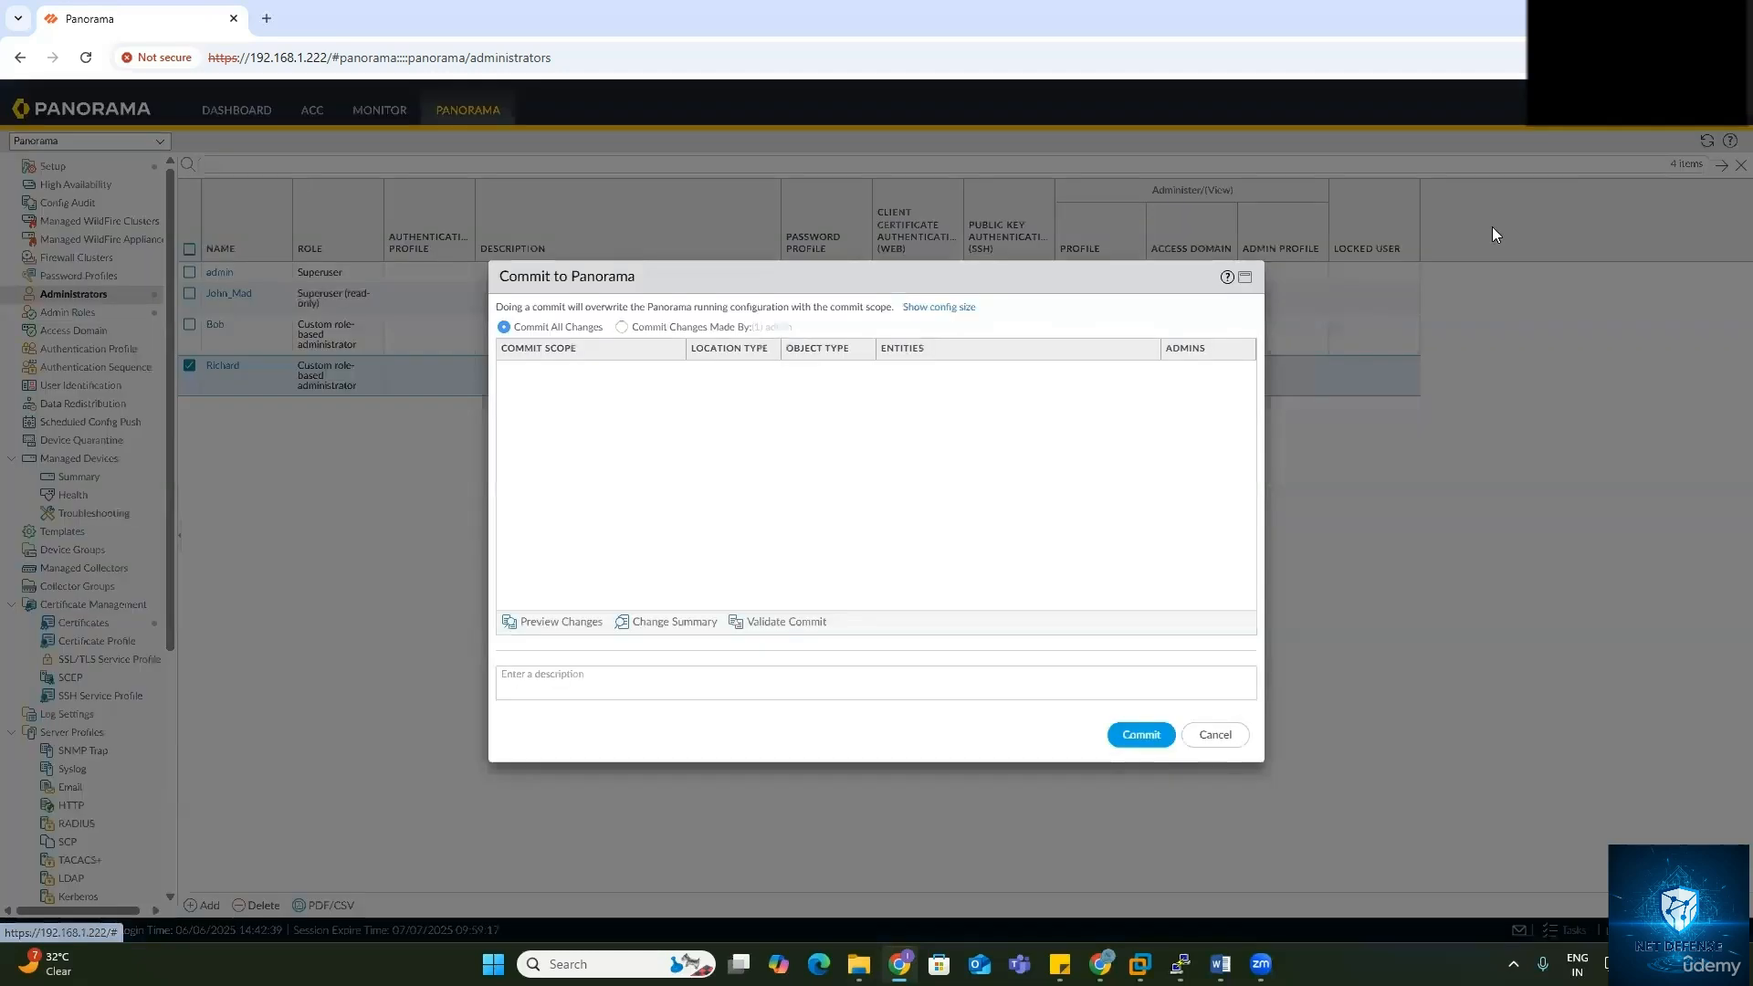
{"action": "left_click", "coordinate": [1138, 738]}
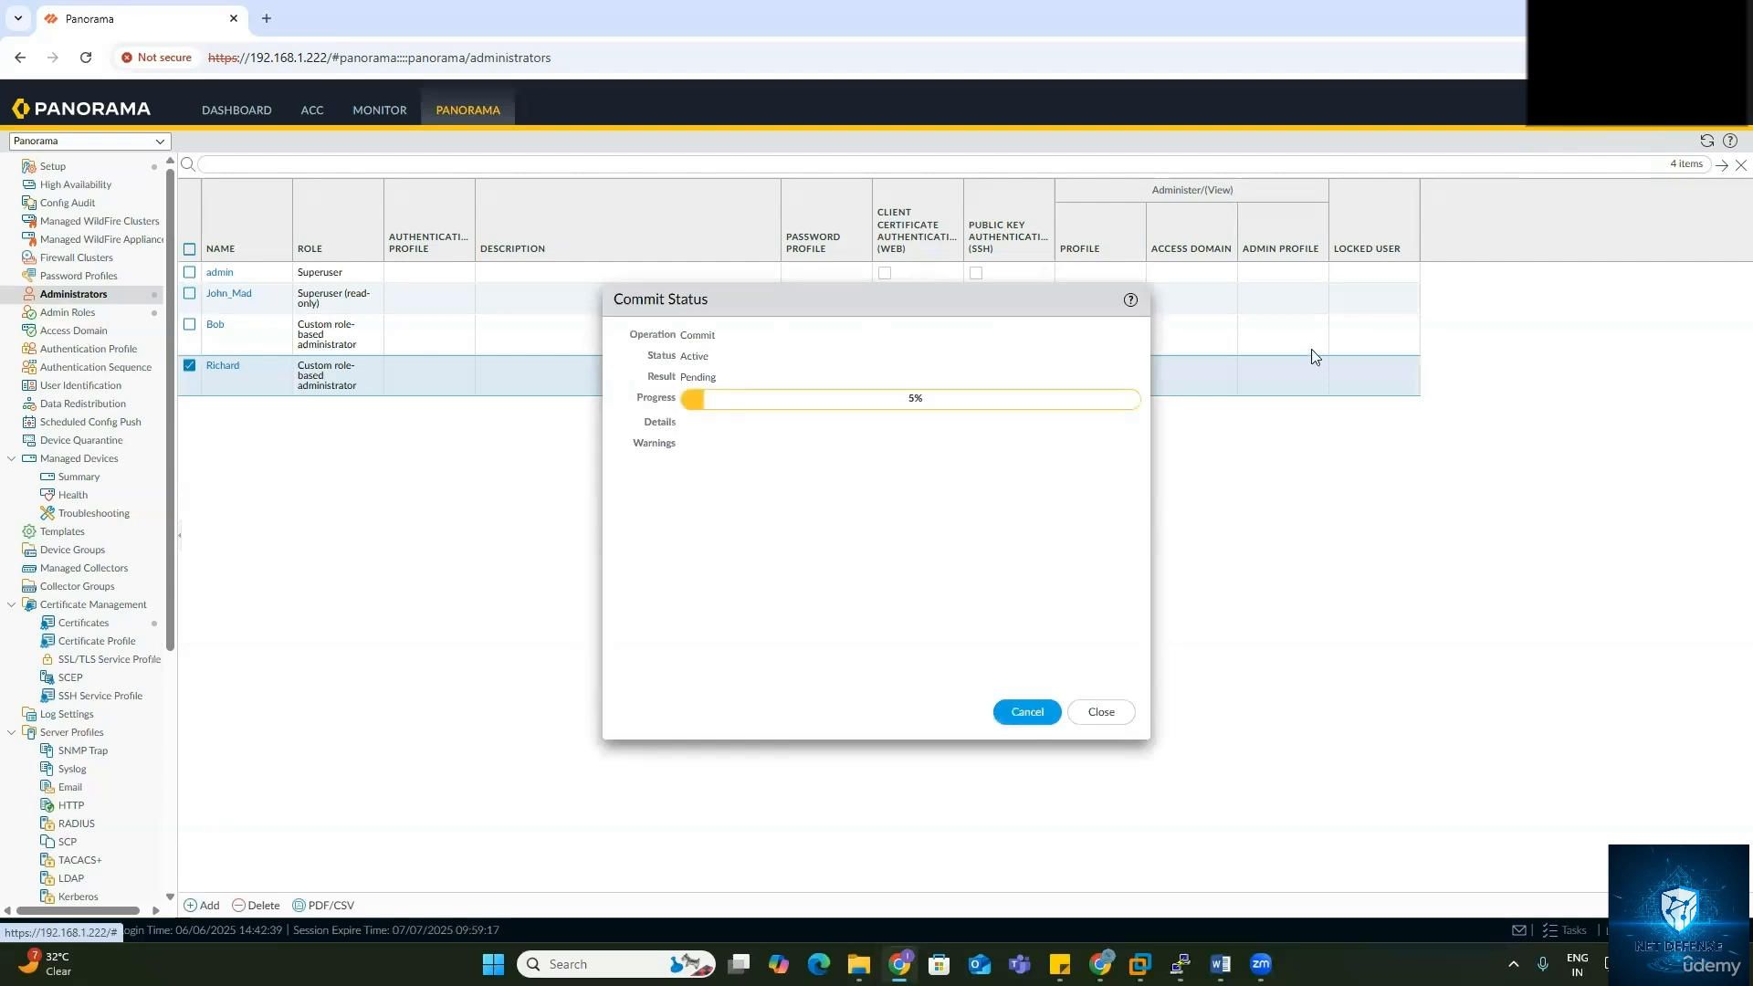
{"action": "left_click", "coordinate": [1730, 57]}
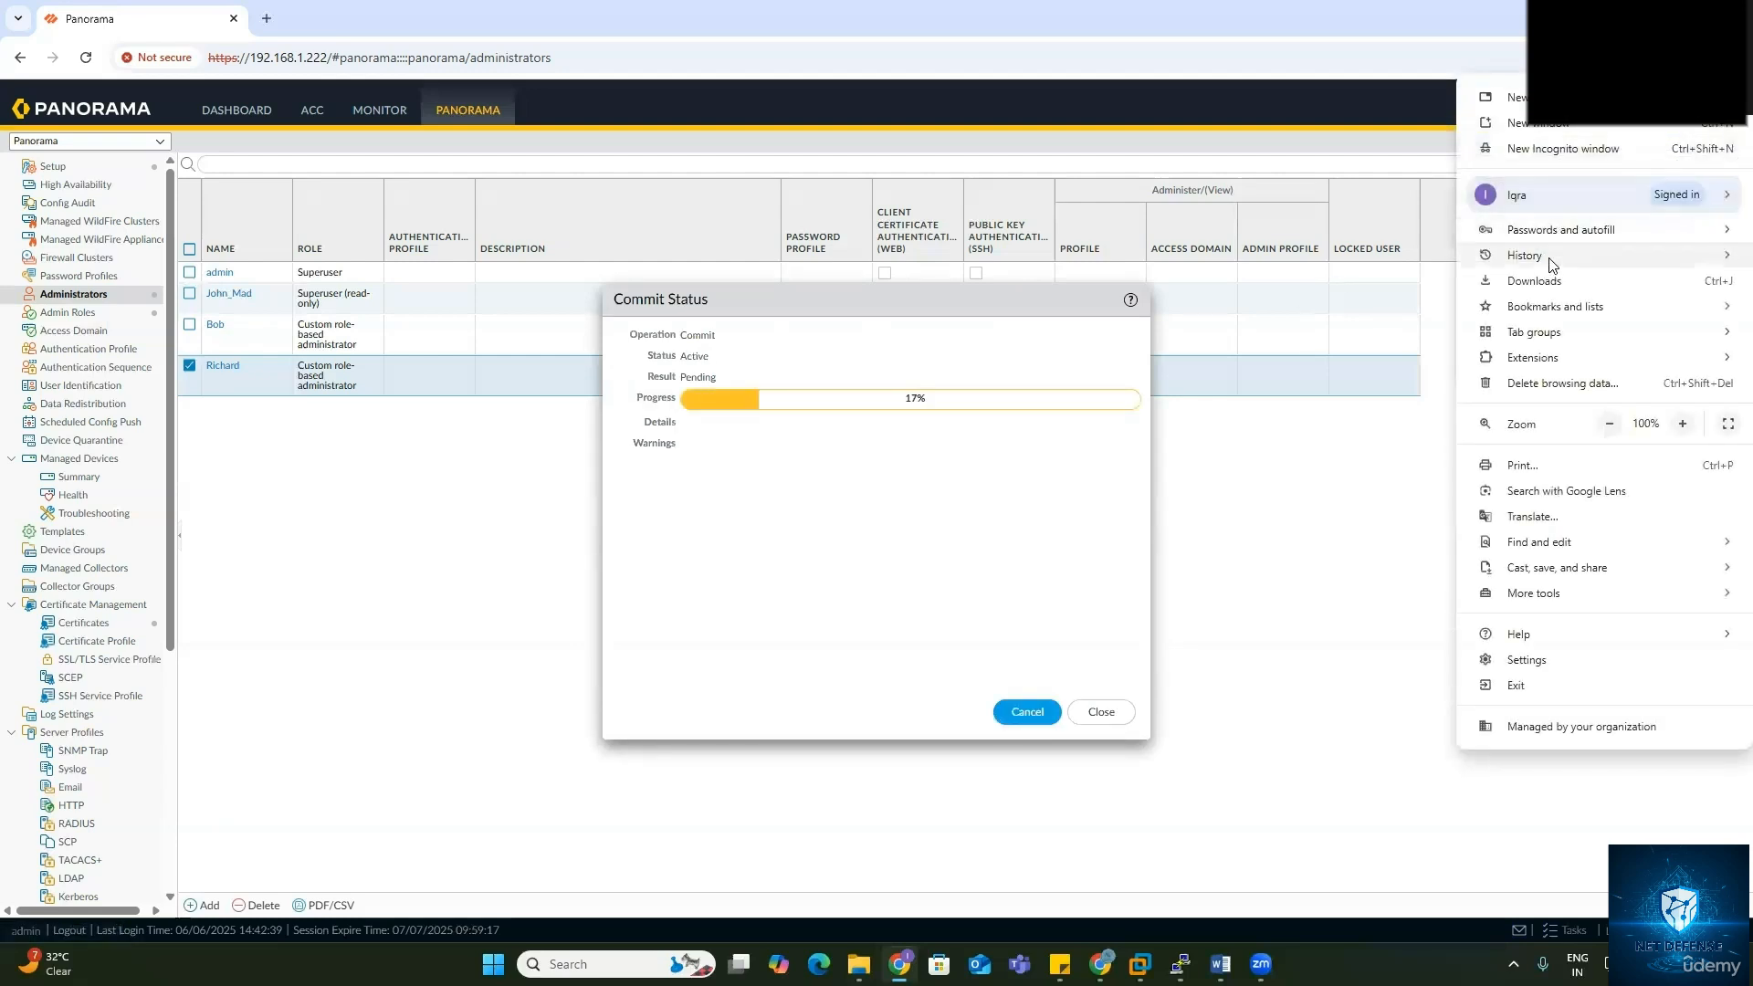
{"action": "left_click", "coordinate": [1558, 153]}
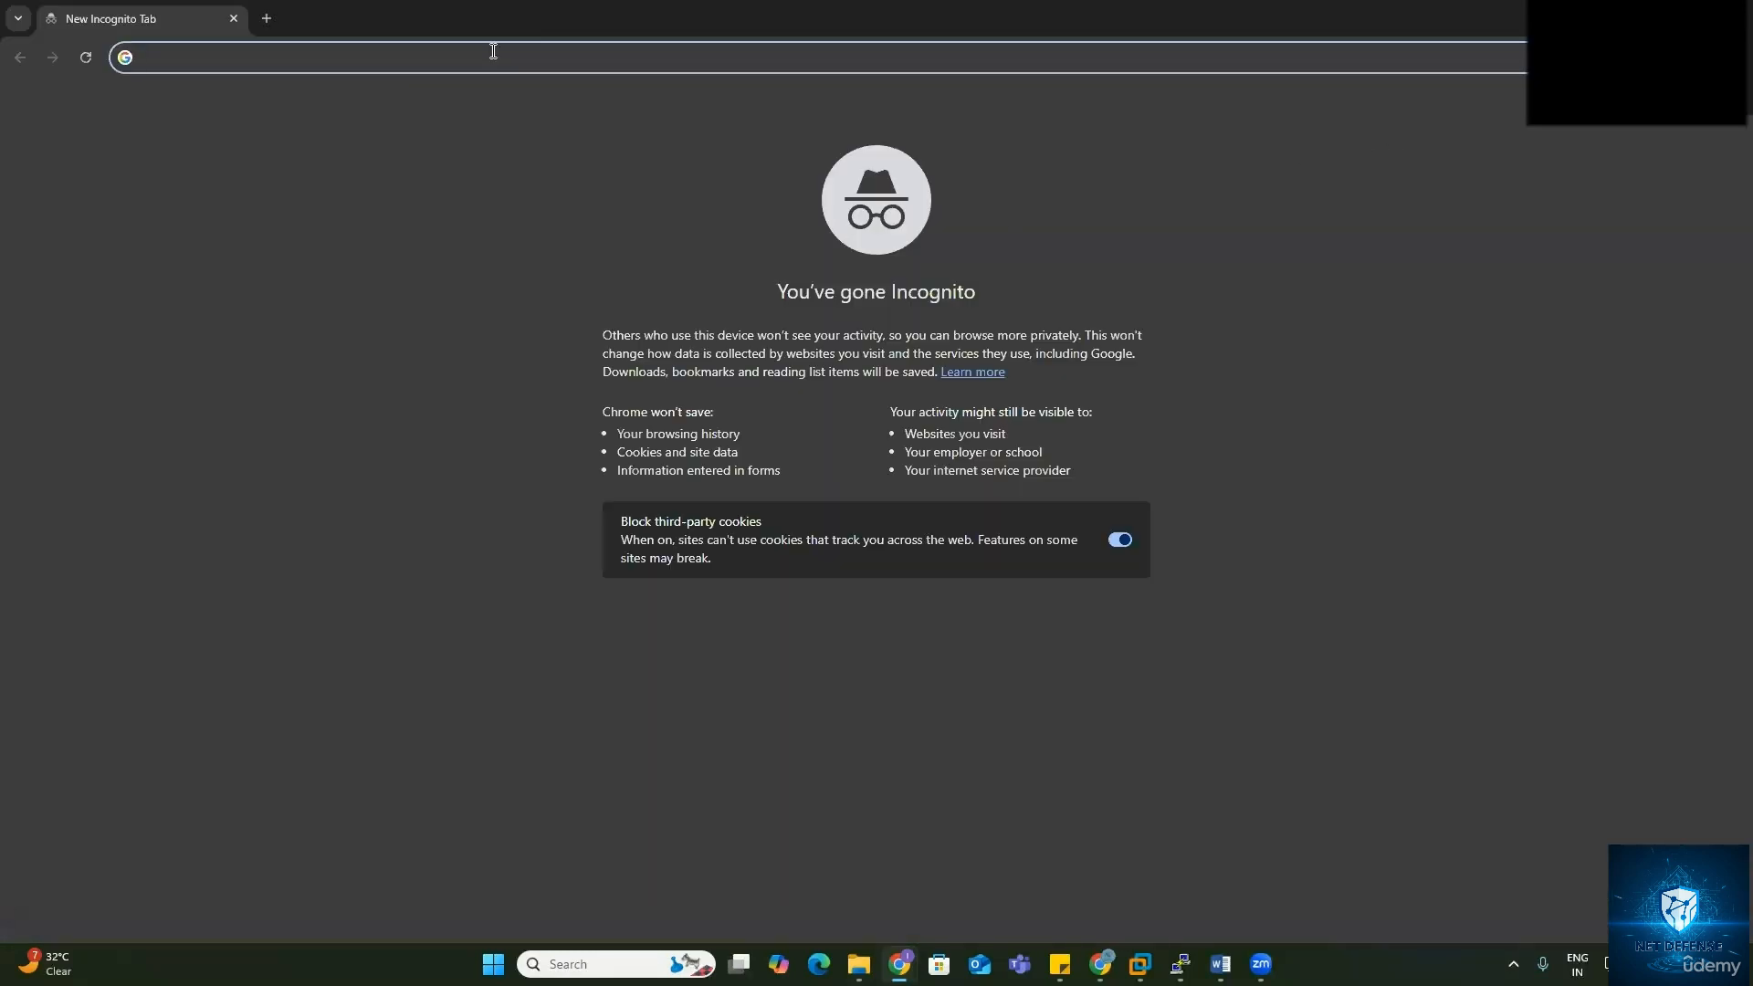
Step: Load the Panorama login page at 192.168.1.222 and sign in with the new administrator's username and password
{"action": "type", "text": "192.168"}
{"action": "type", "text": ".1.222"}
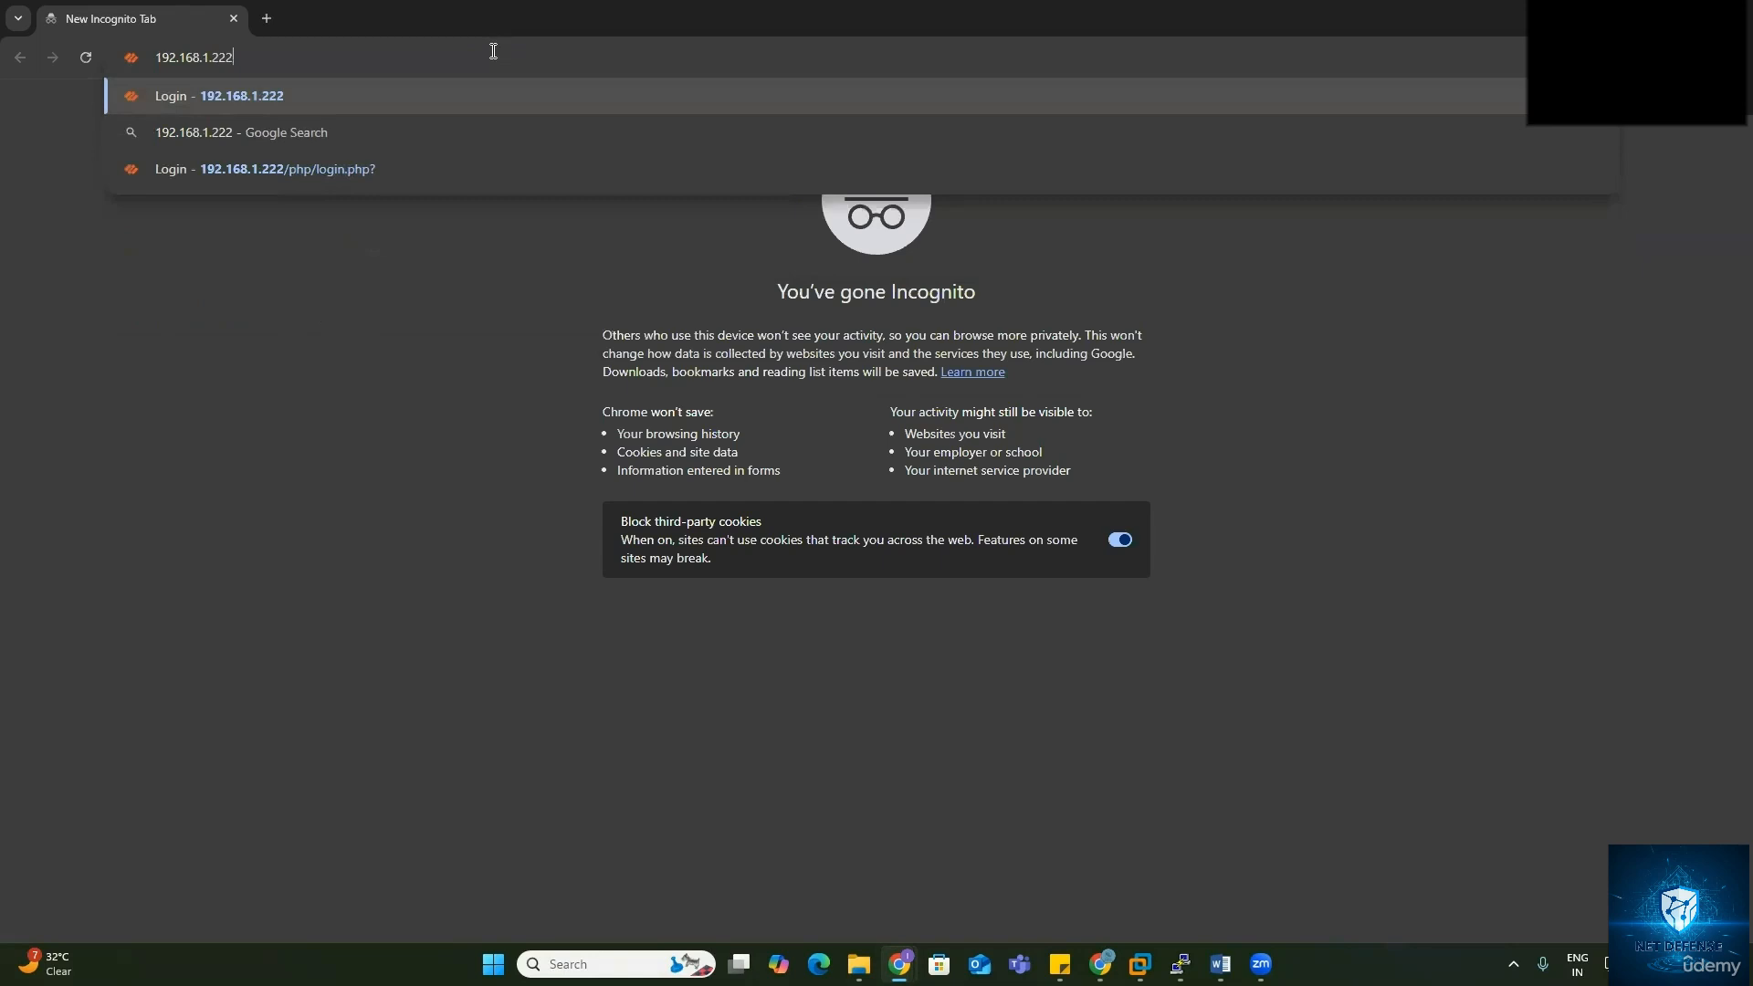
{"action": "key", "text": "Return"}
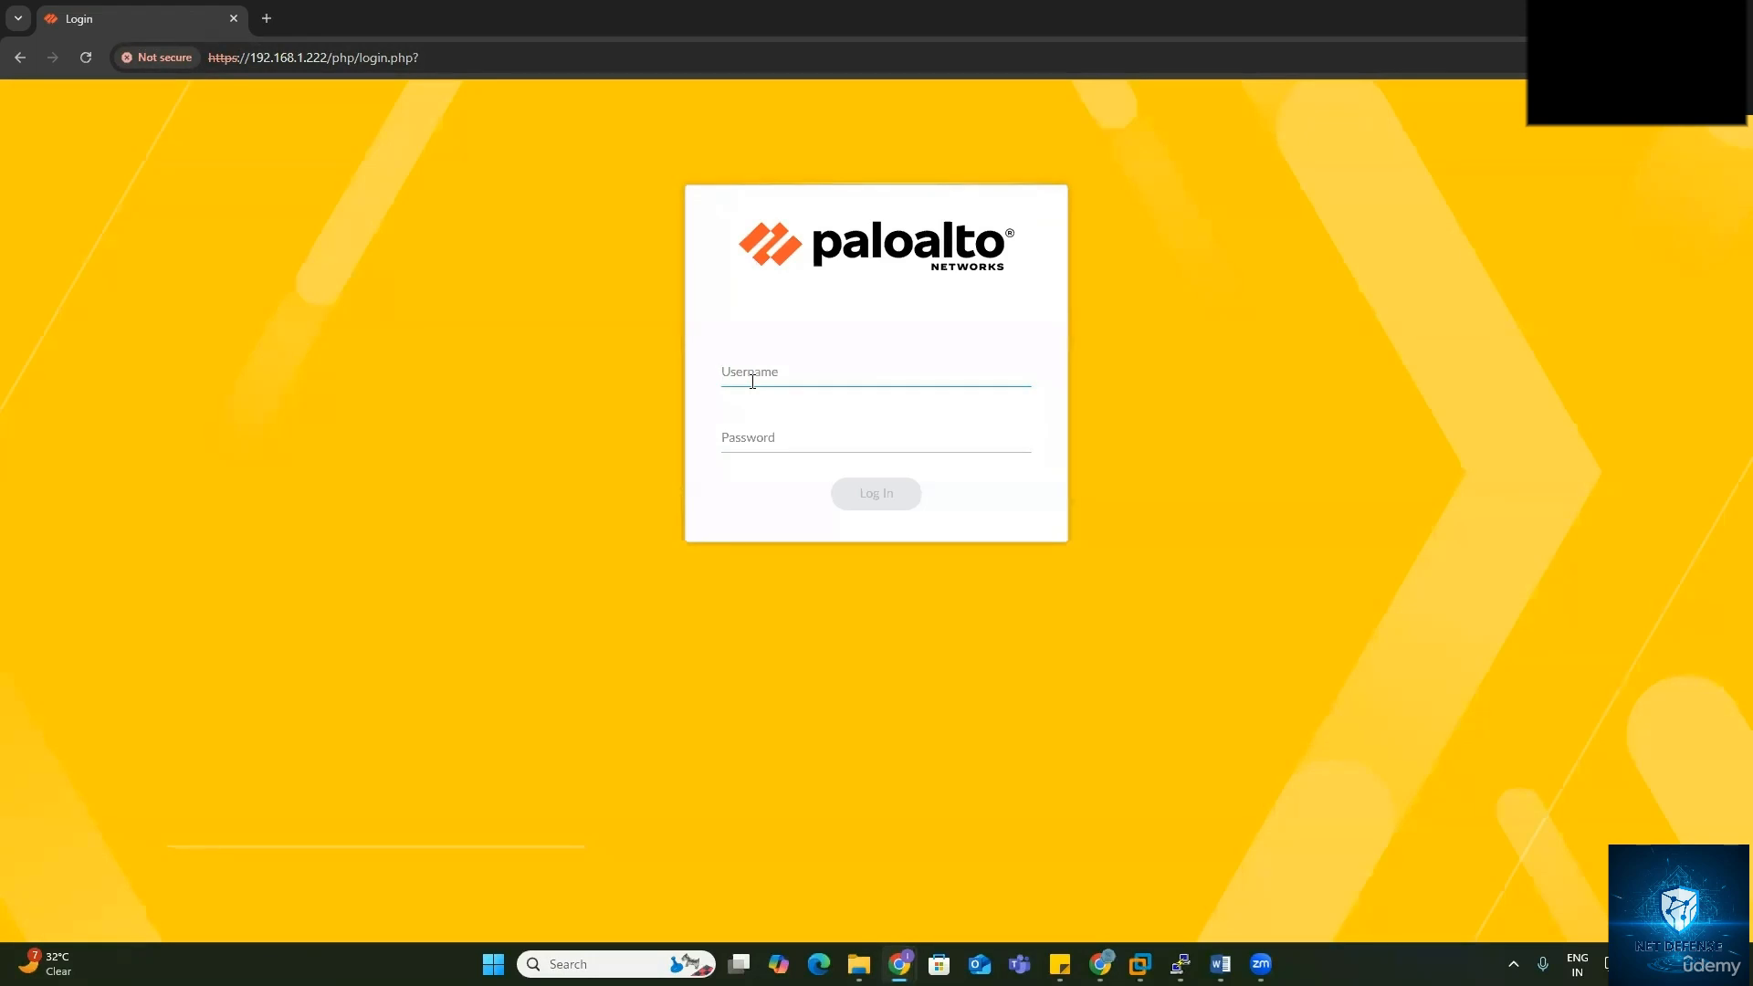
{"action": "type", "text": "bob"}
{"action": "key", "text": "Tab"}
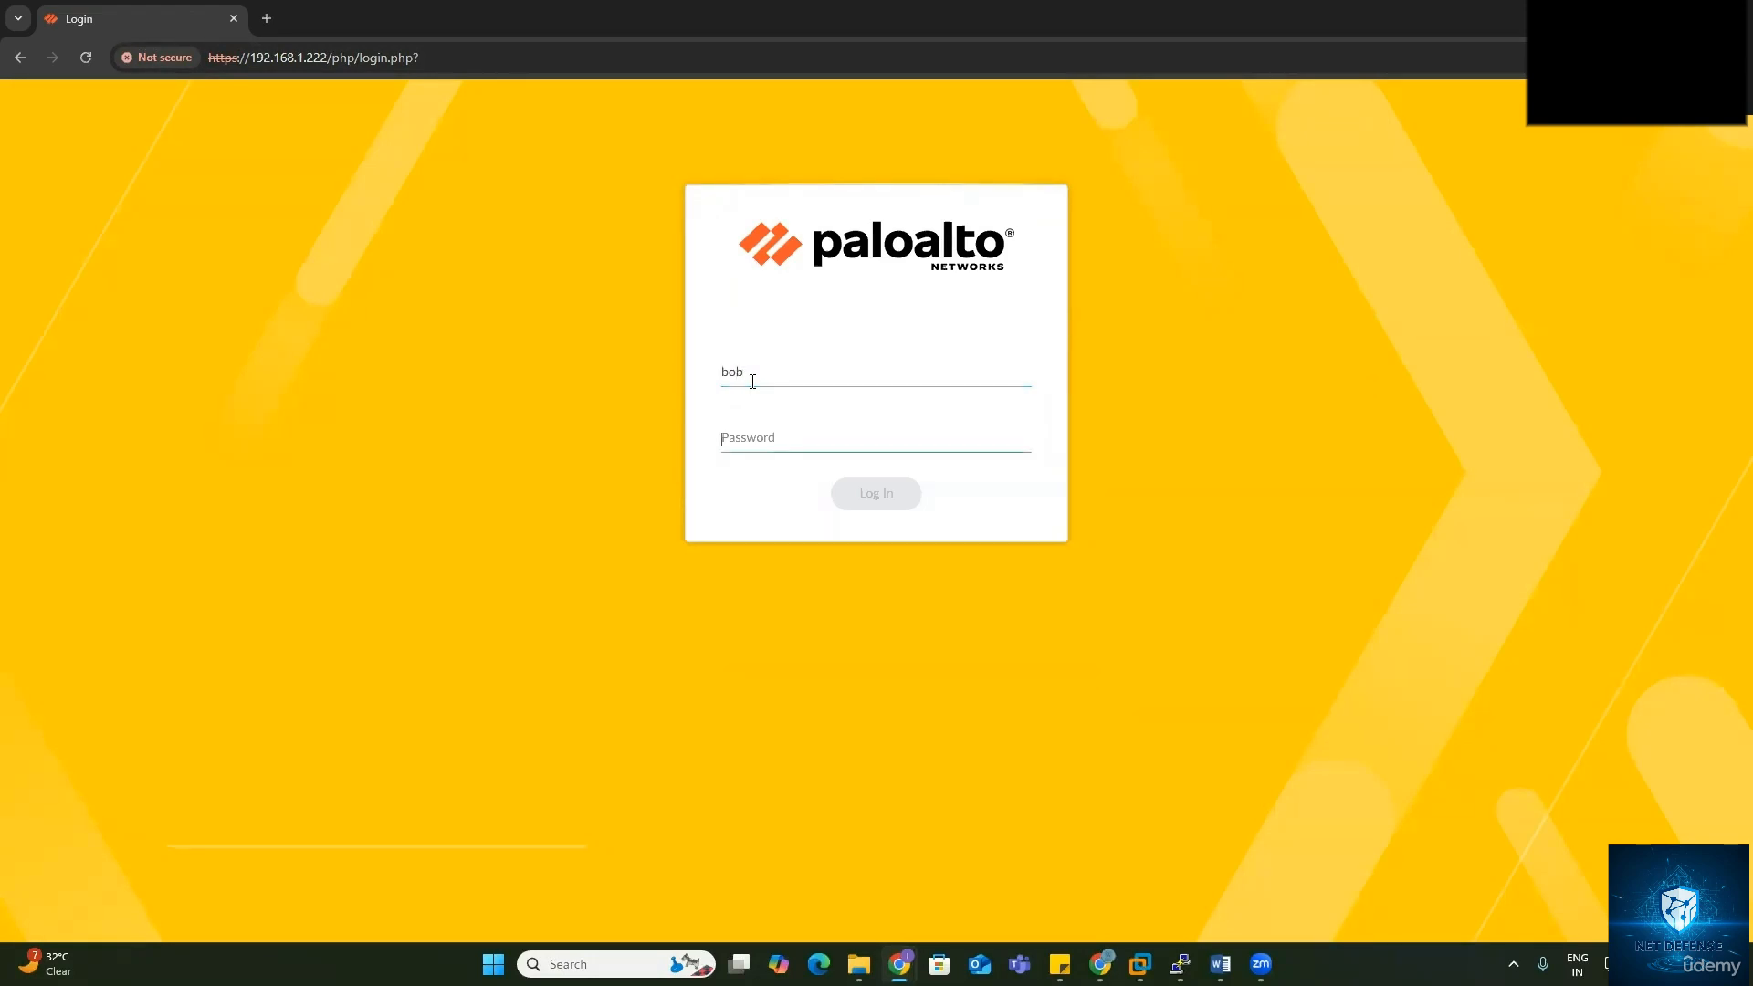
{"action": "type", "text": "•••••••"}
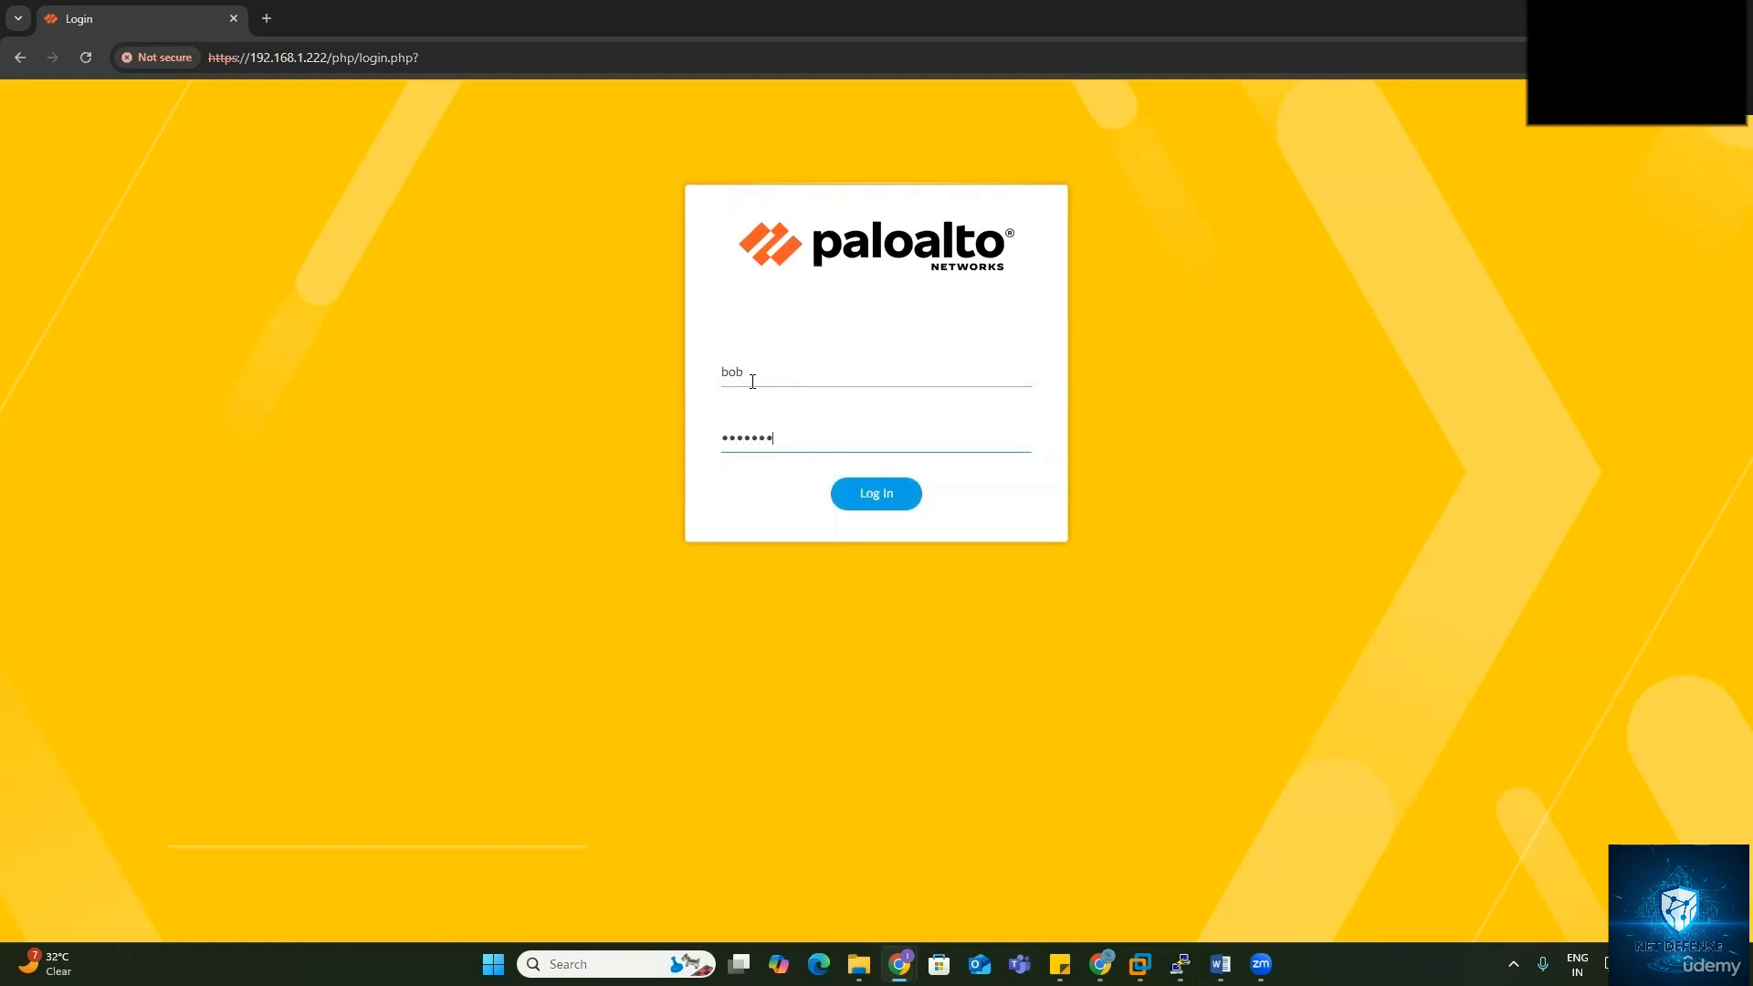
{"action": "type", "text": "•••"}
{"action": "key", "text": "Return"}
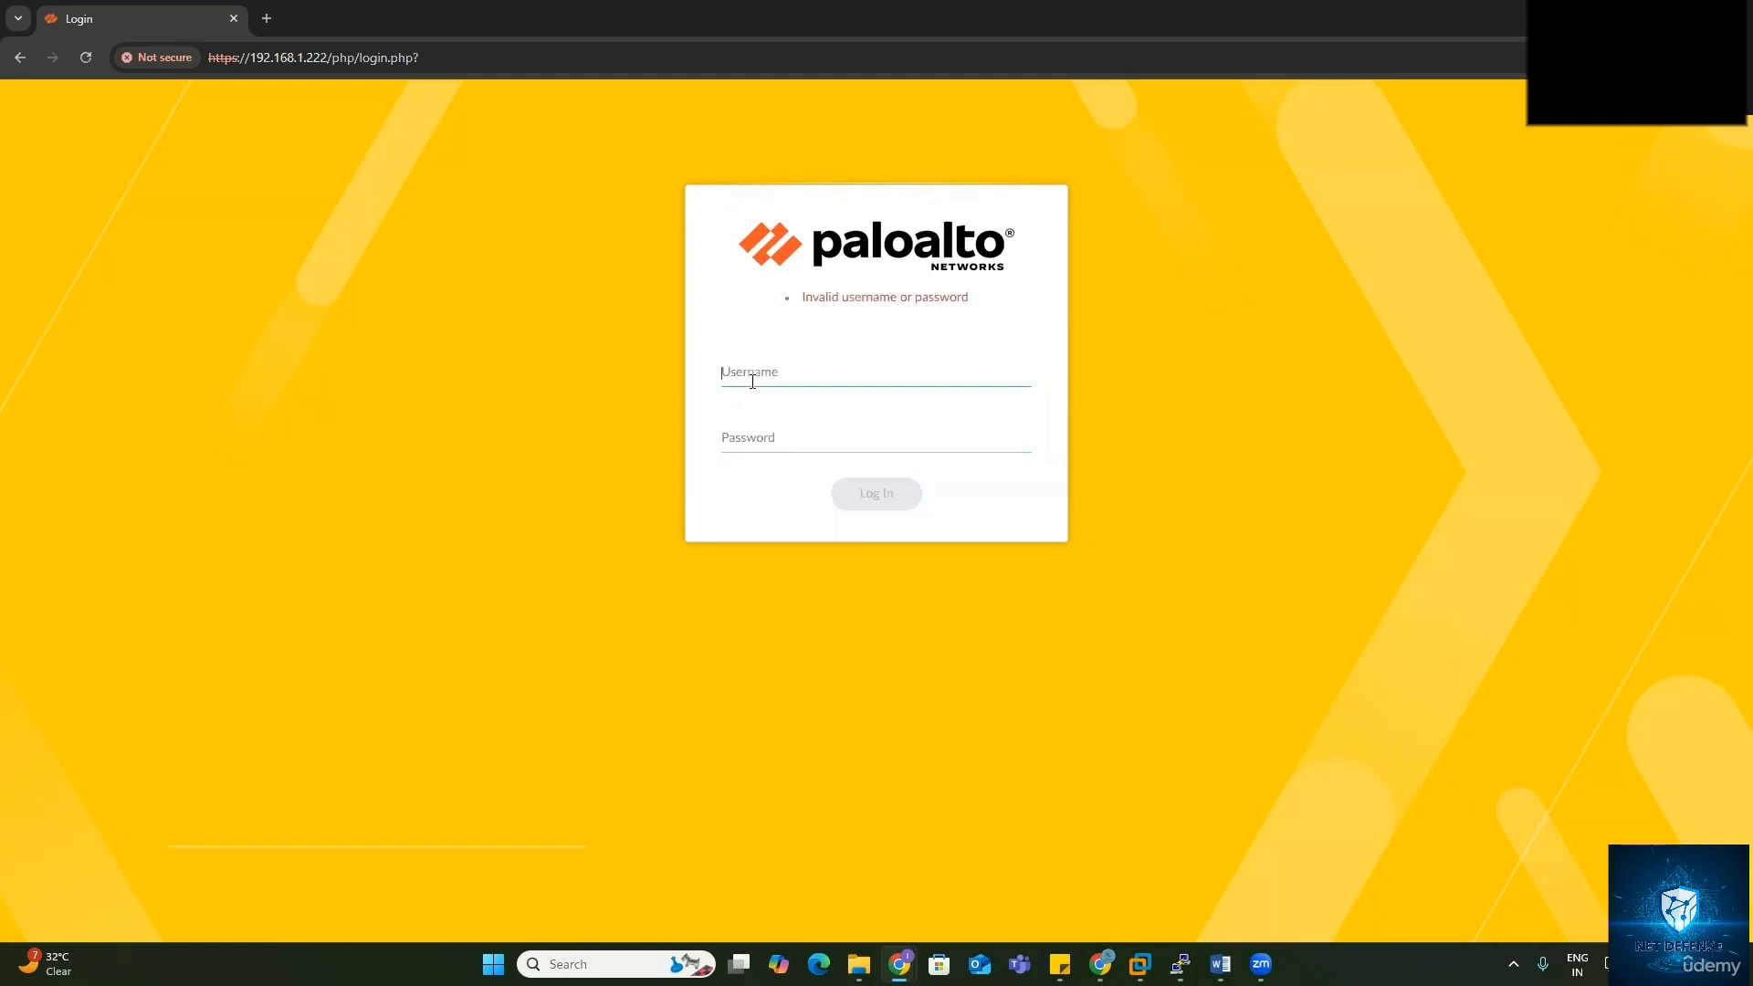
Step: Retry the sign-in with the same username and a different password
{"action": "type", "text": "bob"}
{"action": "key", "text": "Tab"}
{"action": "type", "text": "••"}
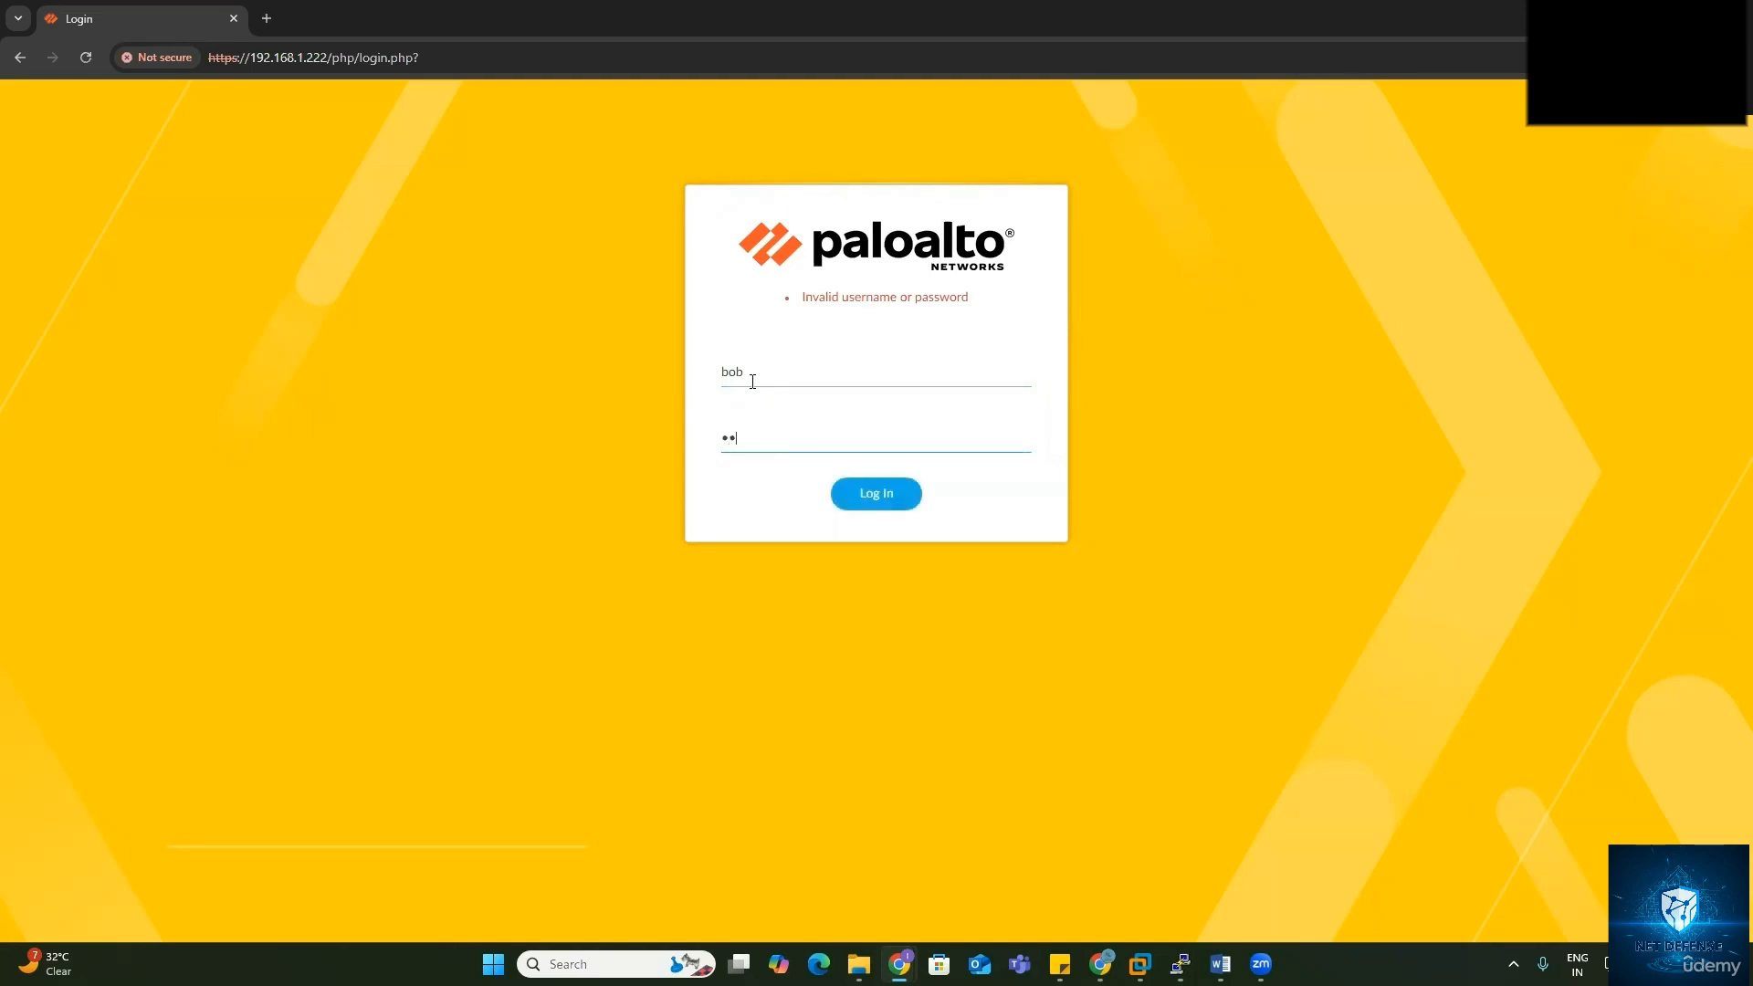
{"action": "type", "text": "••••"}
{"action": "key", "text": "Return"}
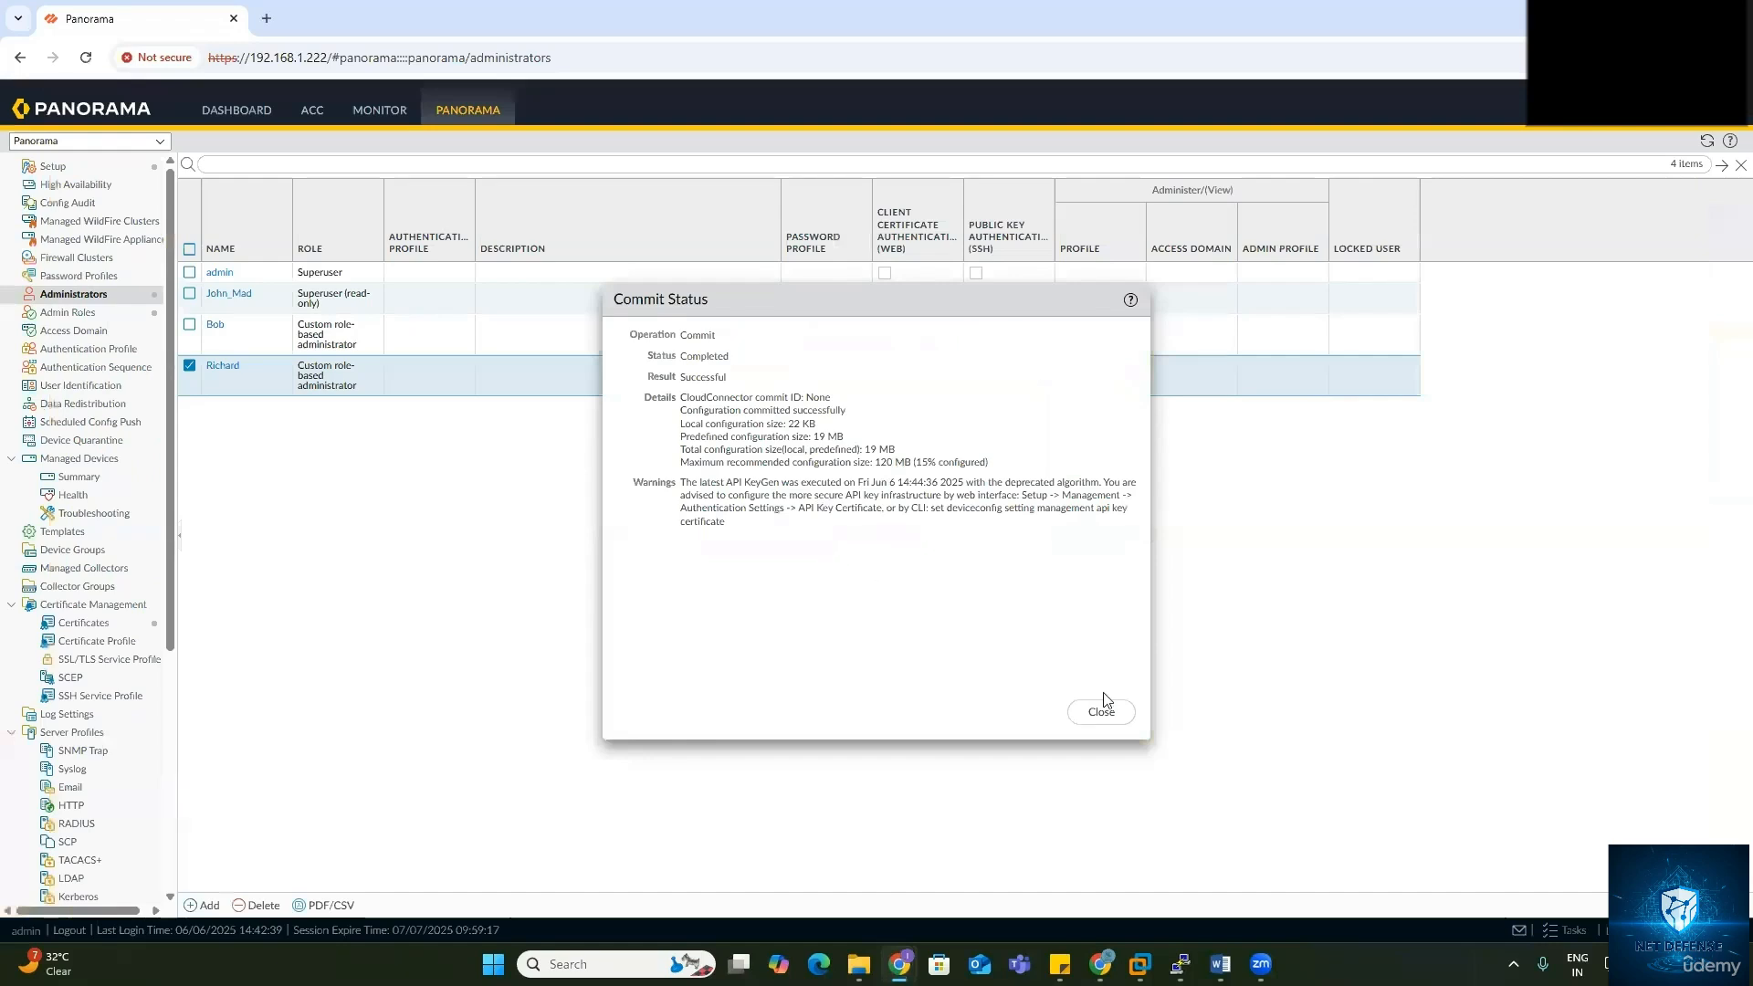
Step: Dismiss the successful commit report, then reload the login window and confirm the form resubmission
{"action": "left_click", "coordinate": [1118, 717]}
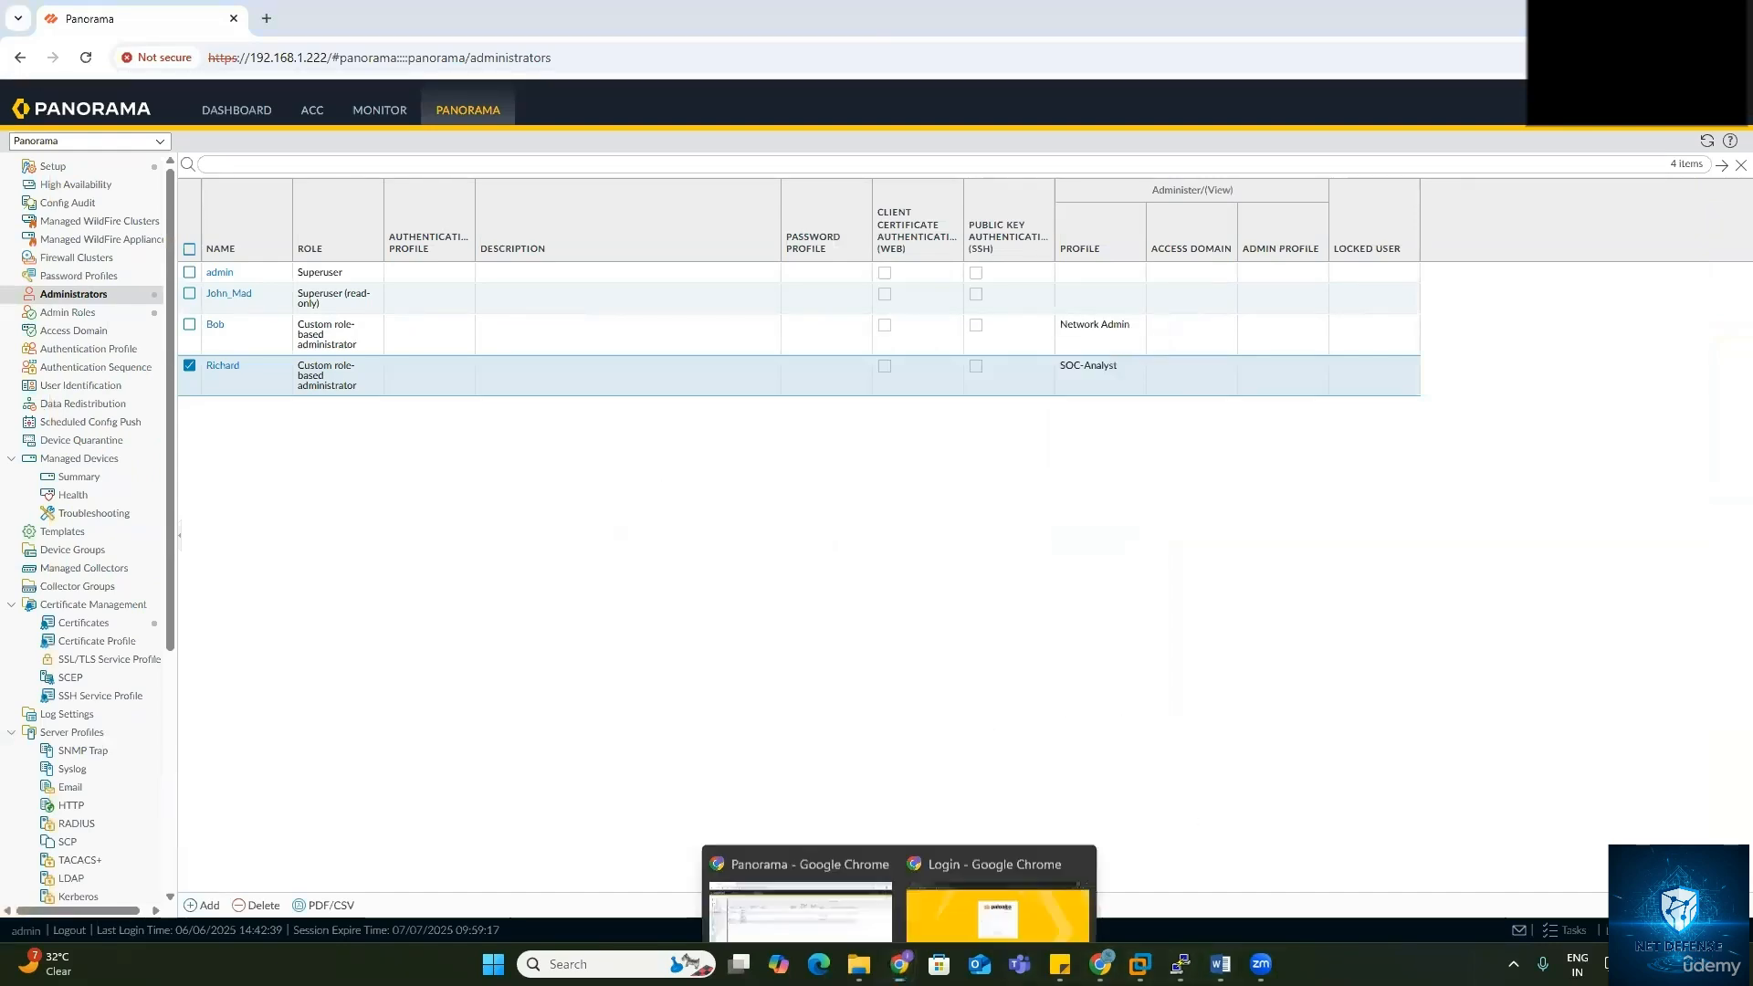
{"action": "left_click", "coordinate": [961, 873]}
{"action": "left_click", "coordinate": [86, 60]}
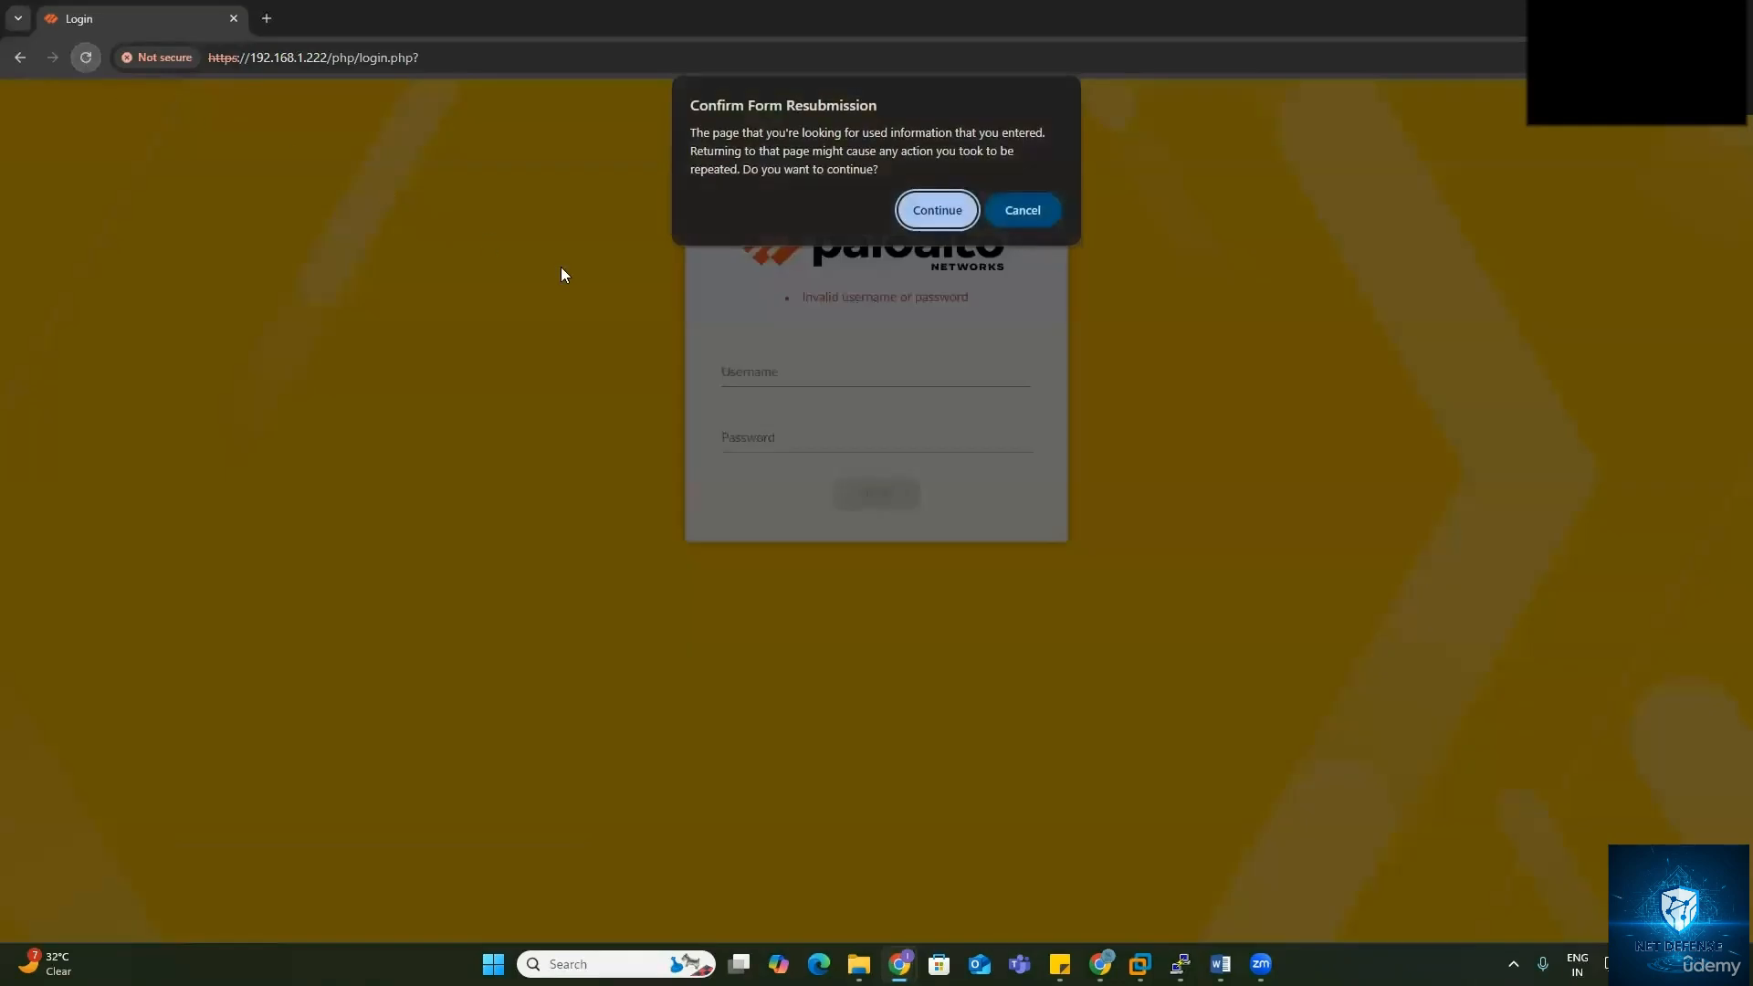
{"action": "left_click", "coordinate": [935, 207]}
Step: Return to the login form and try signing in with the new administrator's credentials
{"action": "left_click", "coordinate": [898, 381]}
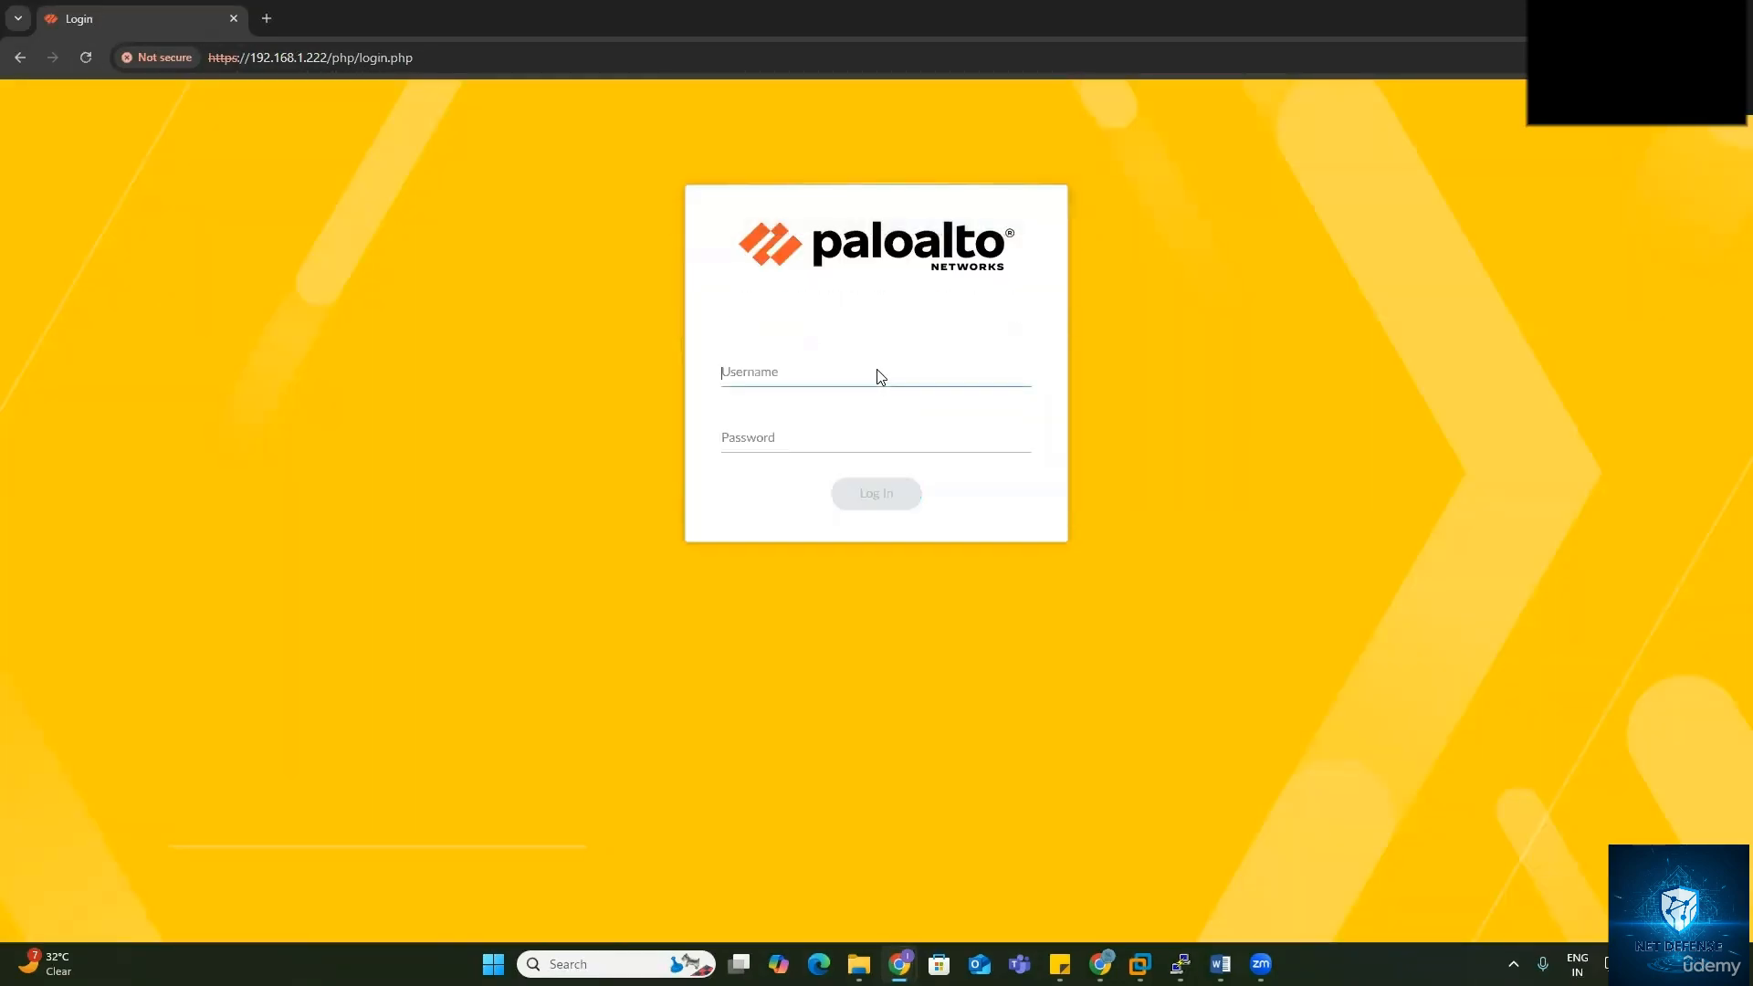
{"action": "type", "text": "bob"}
{"action": "key", "text": "Tab"}
{"action": "type", "text": "Pa••"}
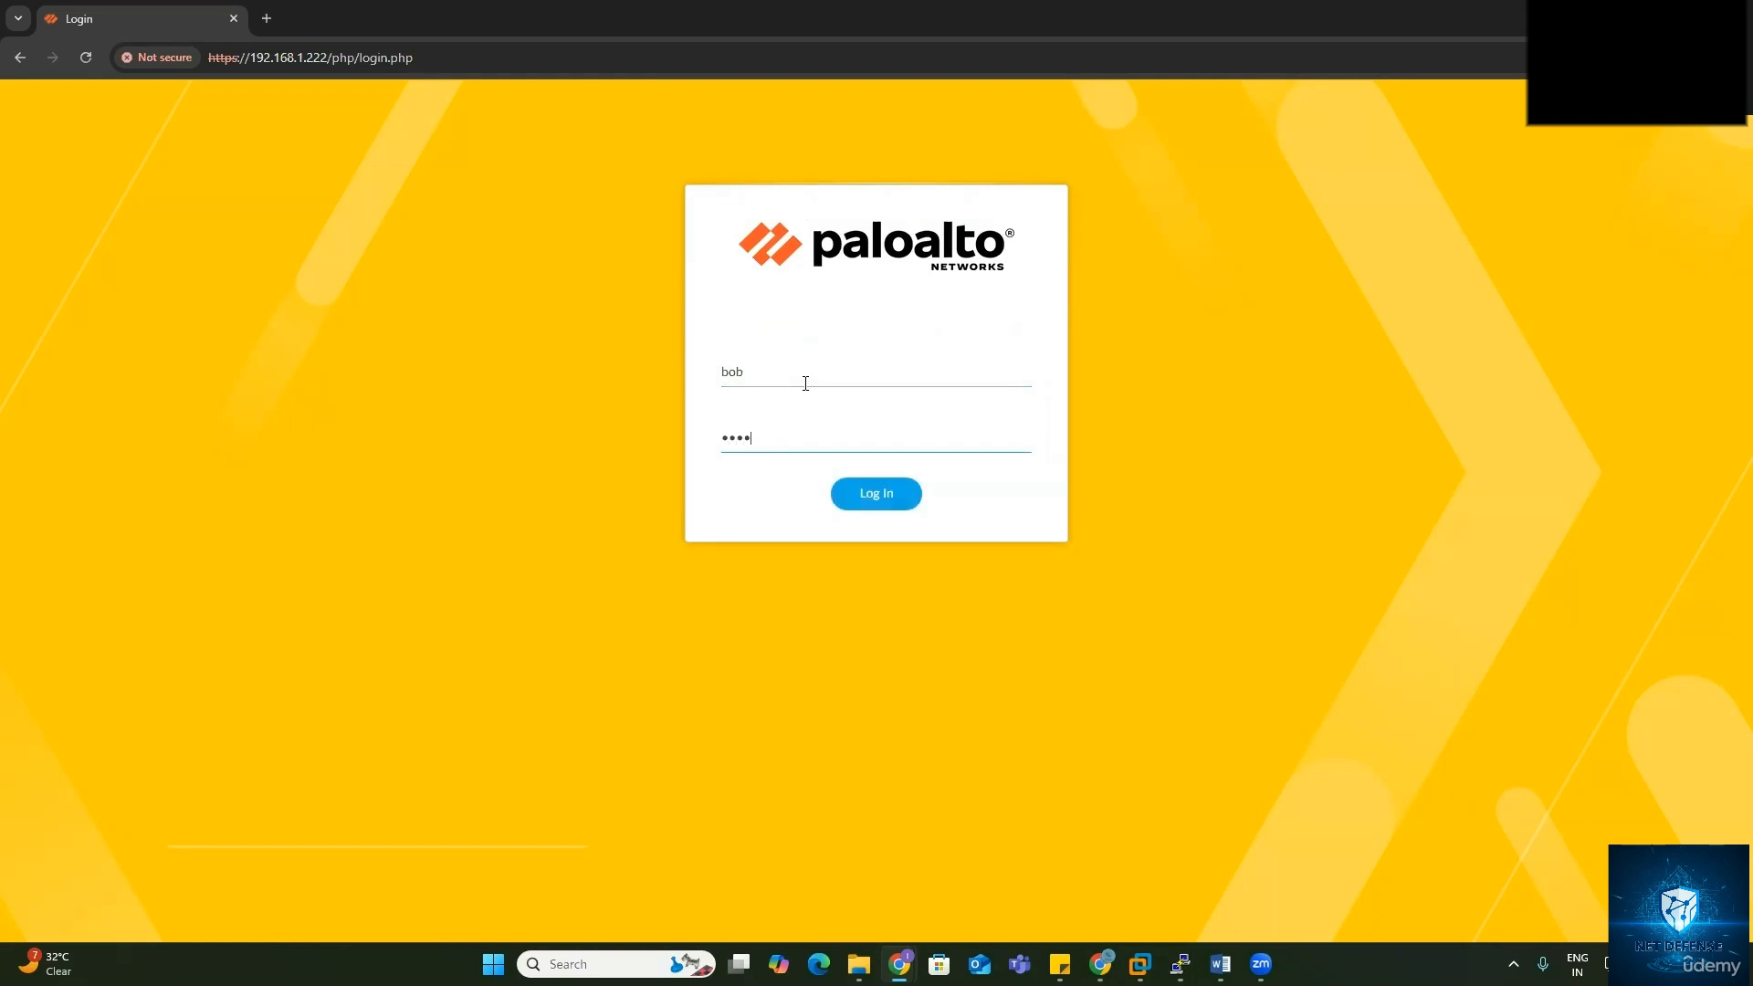
{"action": "type", "text": "•••"}
{"action": "key", "text": "Return"}
Step: Sign in again with the correctly capitalised username and password, then acknowledge the no-device-groups notice
{"action": "type", "text": "Bob"}
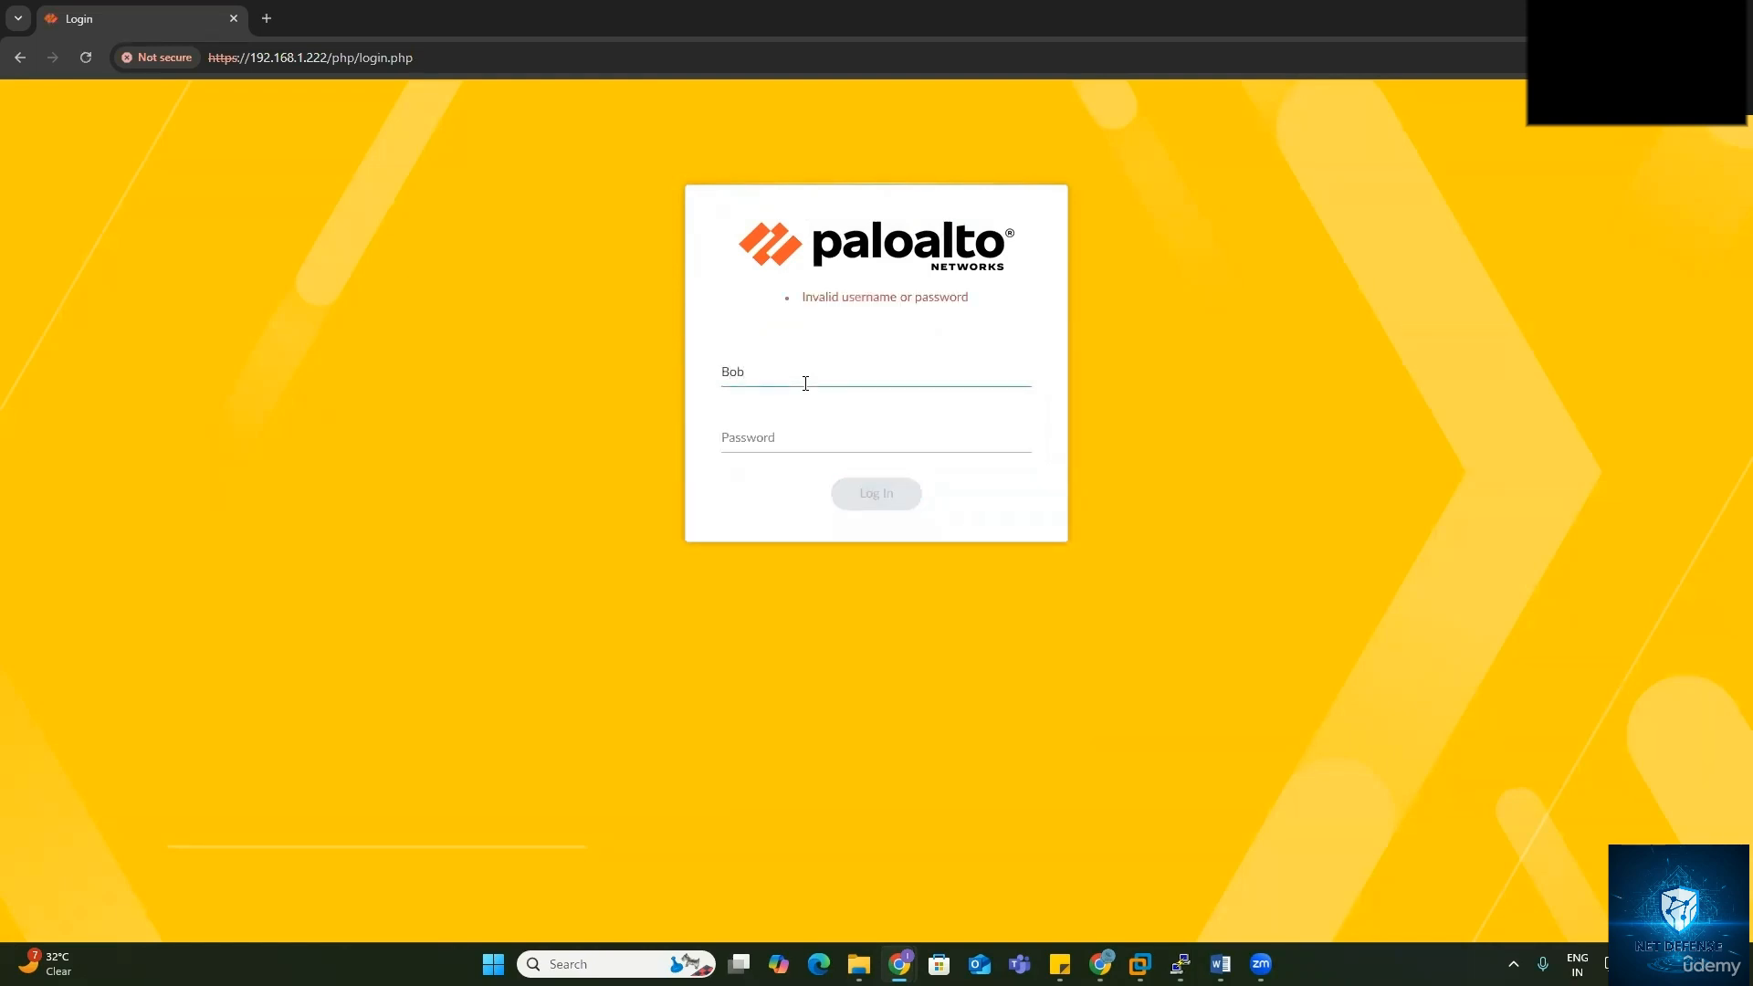
{"action": "key", "text": "Tab"}
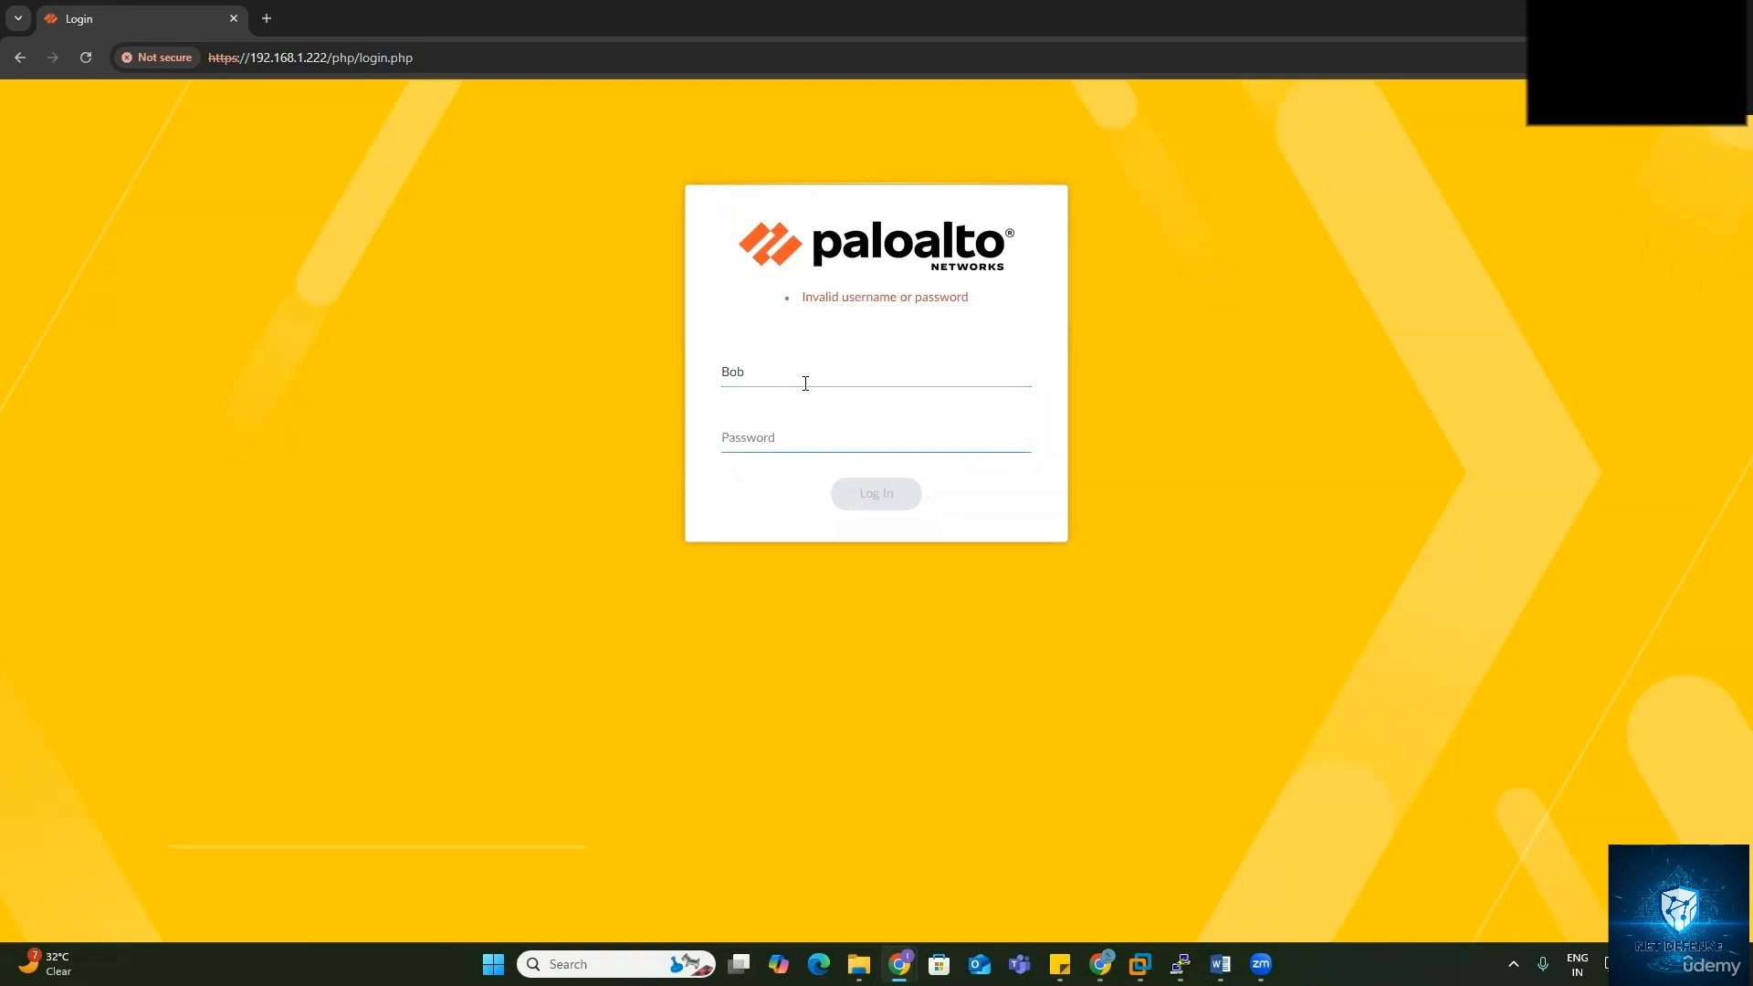
{"action": "type", "text": "•••"}
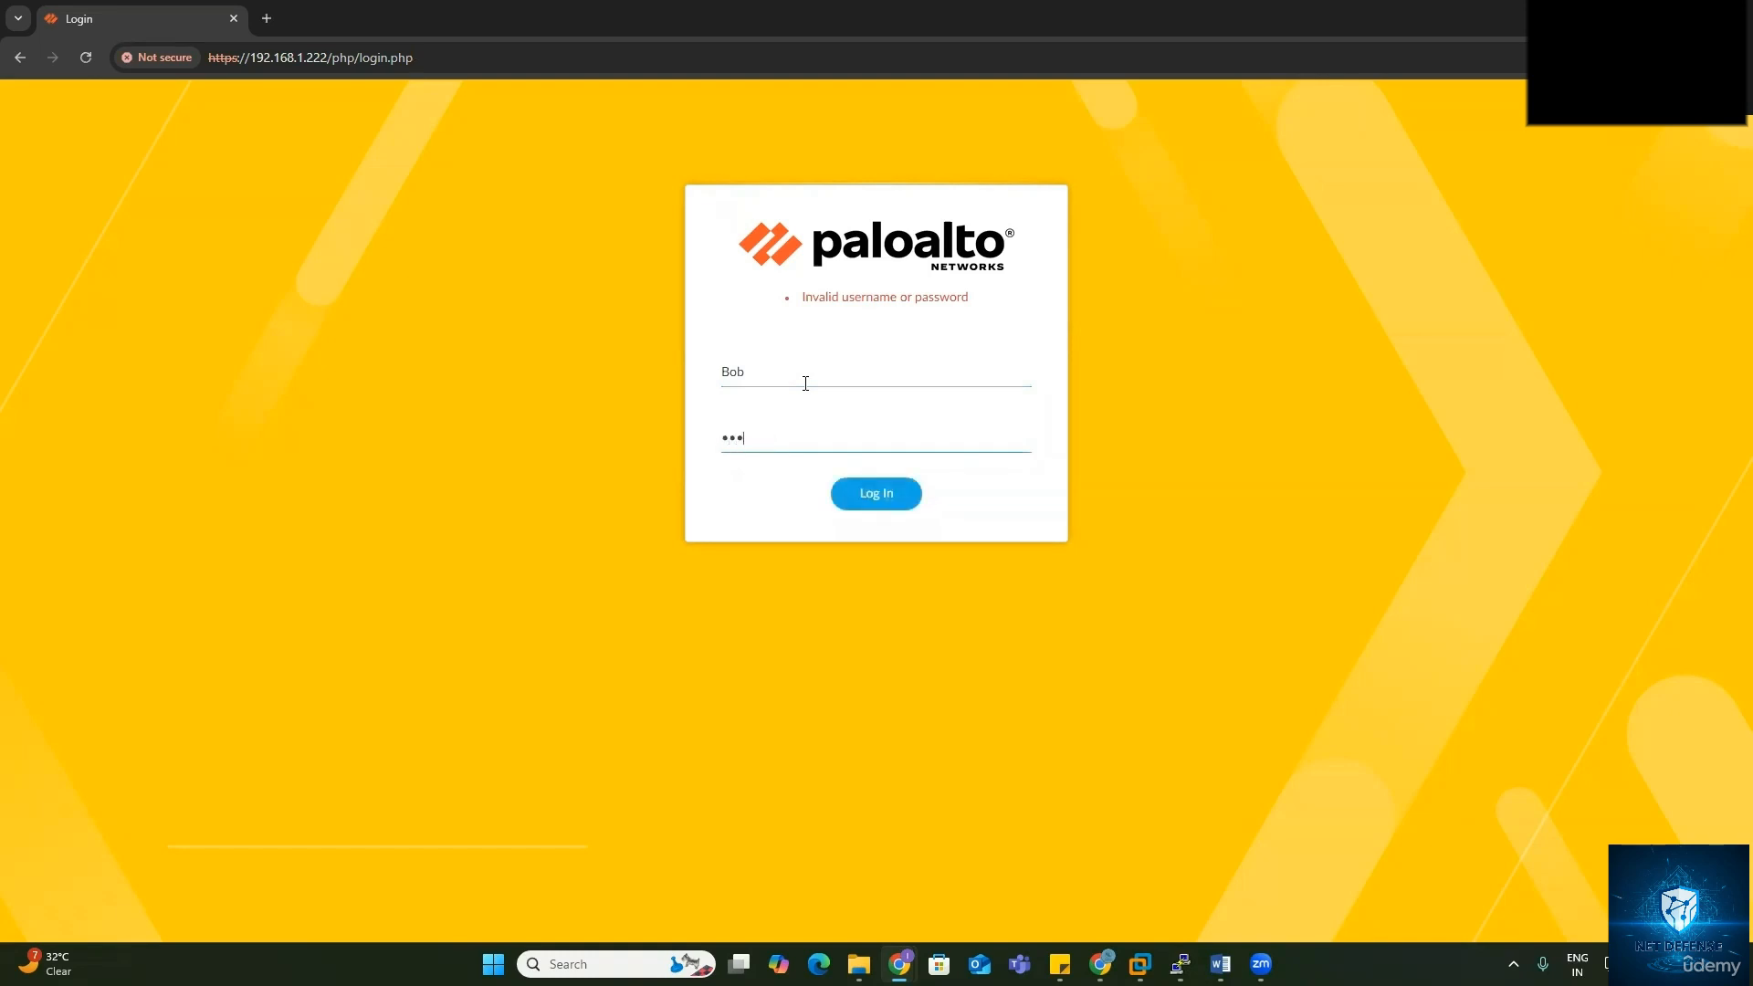
{"action": "type", "text": "••••••••"}
{"action": "key", "text": "Return"}
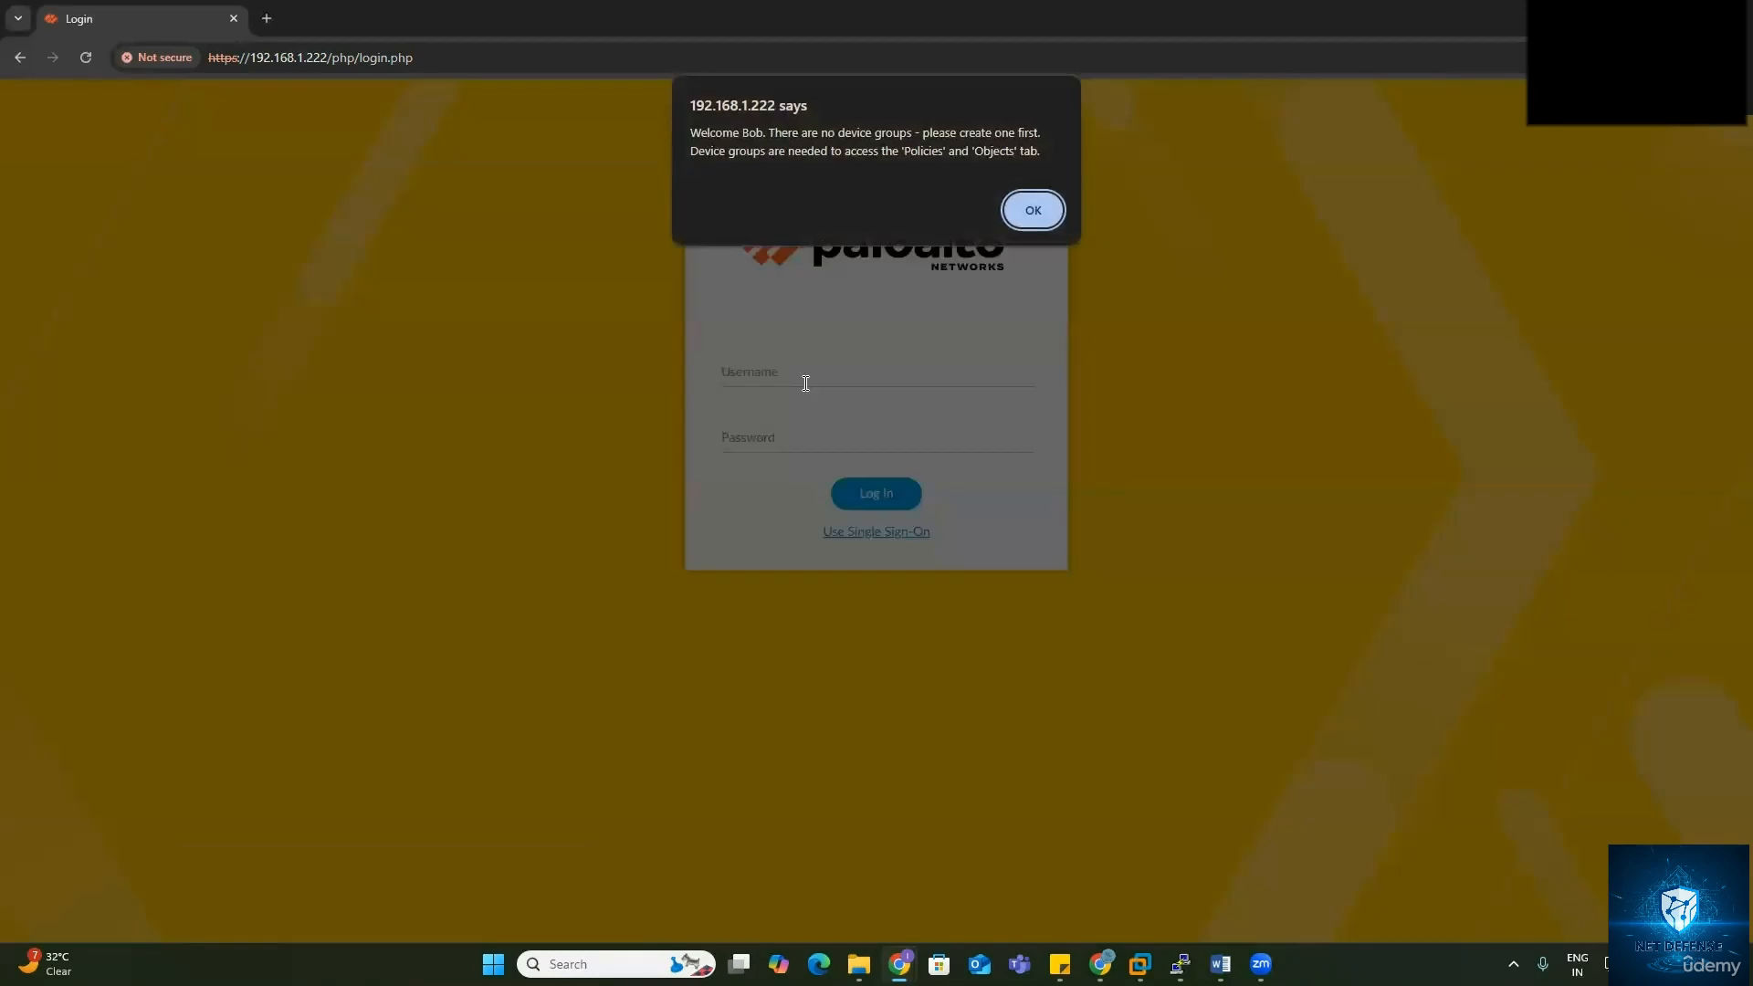
{"action": "left_click", "coordinate": [1047, 218]}
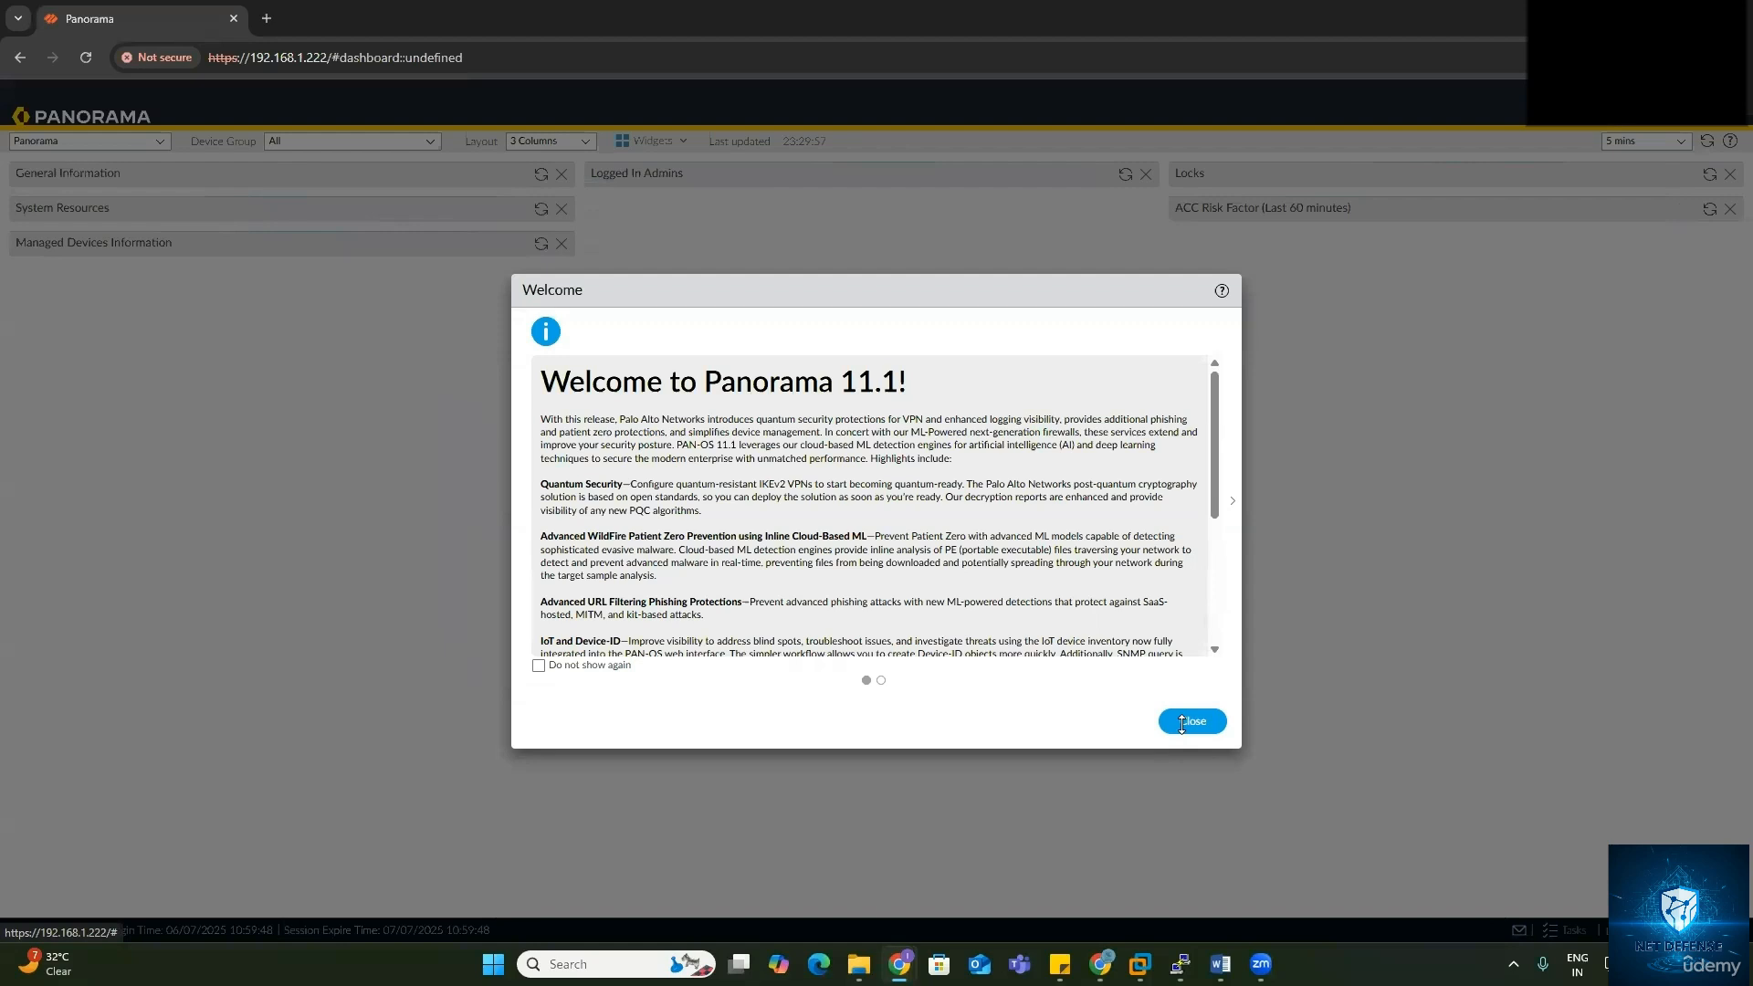
Step: Close the Panorama 11.1 welcome notes and remove the General Information widget from the dashboard
{"action": "left_click", "coordinate": [1181, 723]}
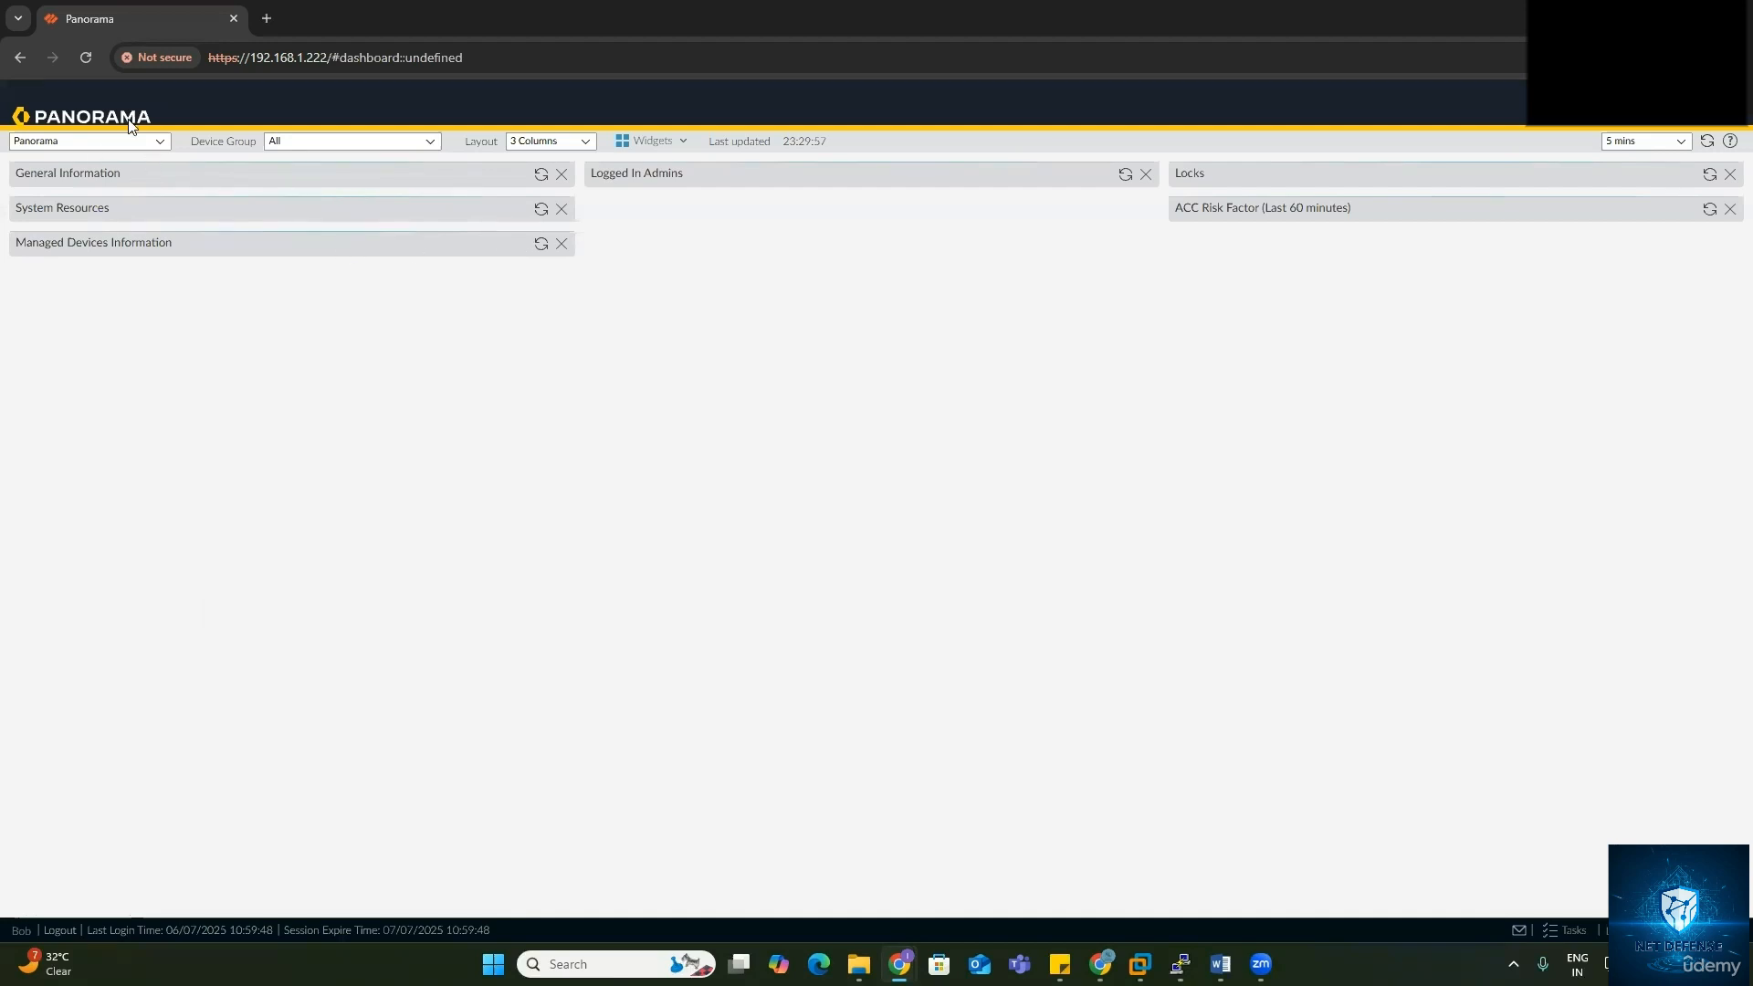
{"action": "left_click", "coordinate": [560, 174]}
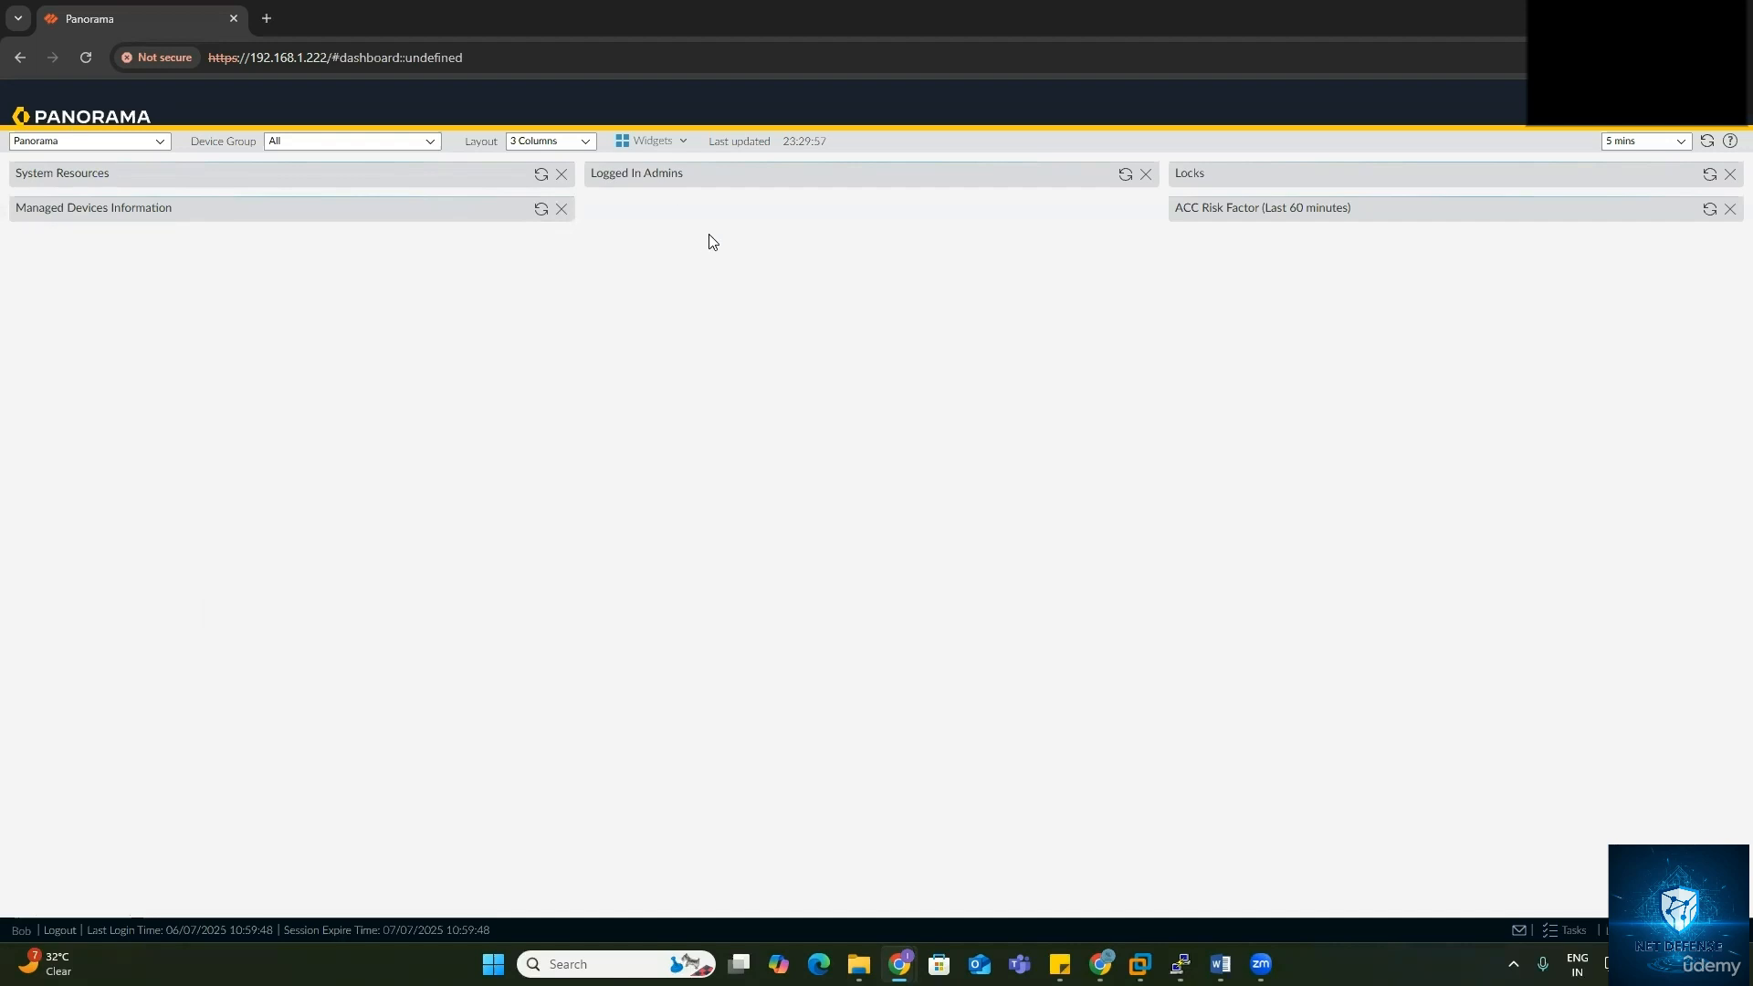
Step: In the main admin's window, view the Network Admin administrator's account settings and cancel without changes
{"action": "mouse_move", "coordinate": [899, 964]}
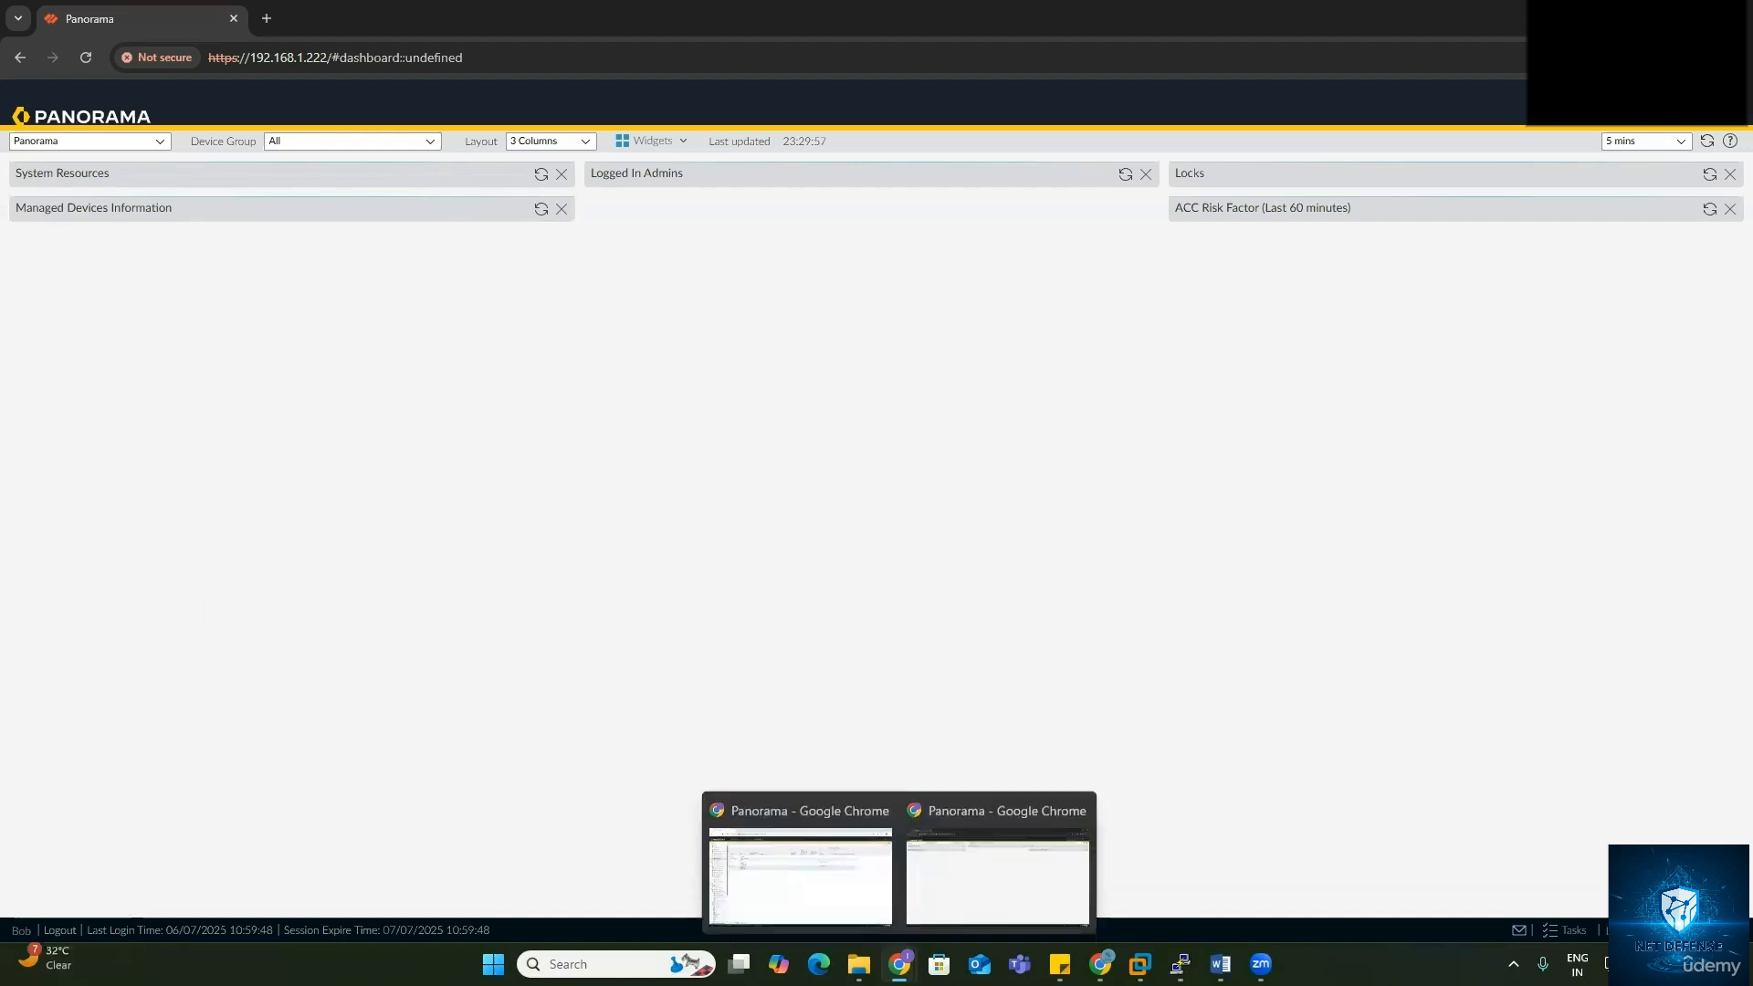
{"action": "left_click", "coordinate": [844, 893]}
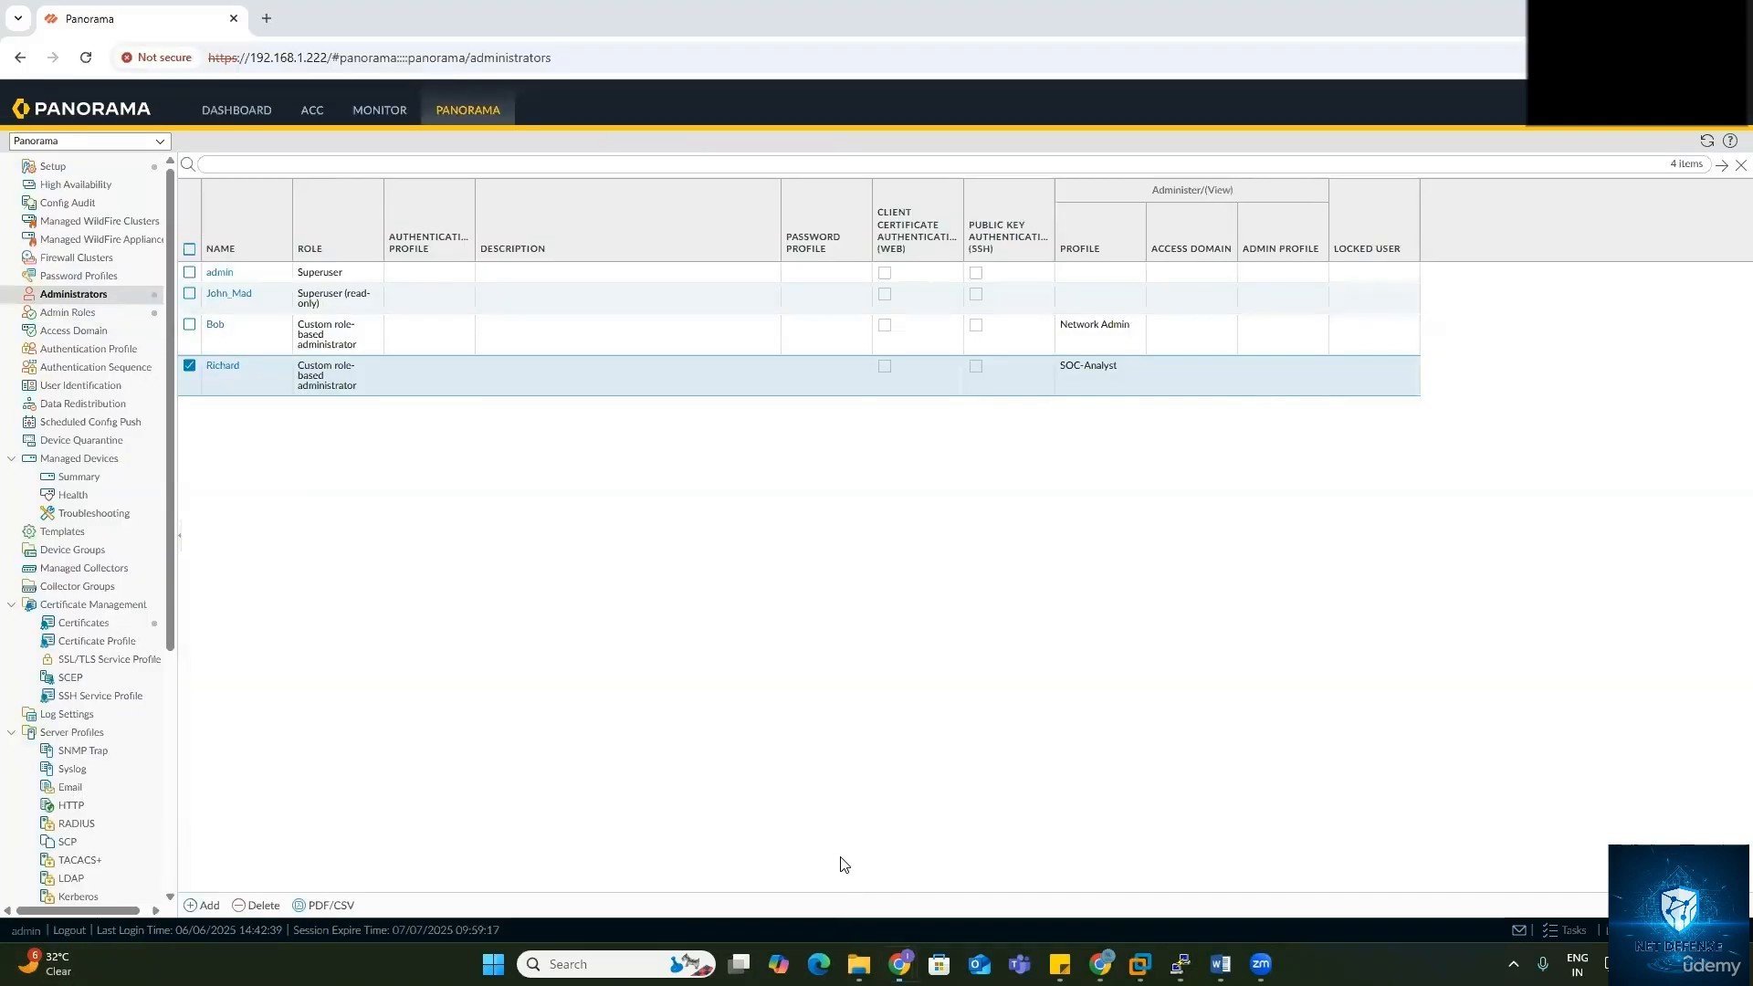
{"action": "left_click", "coordinate": [214, 324]}
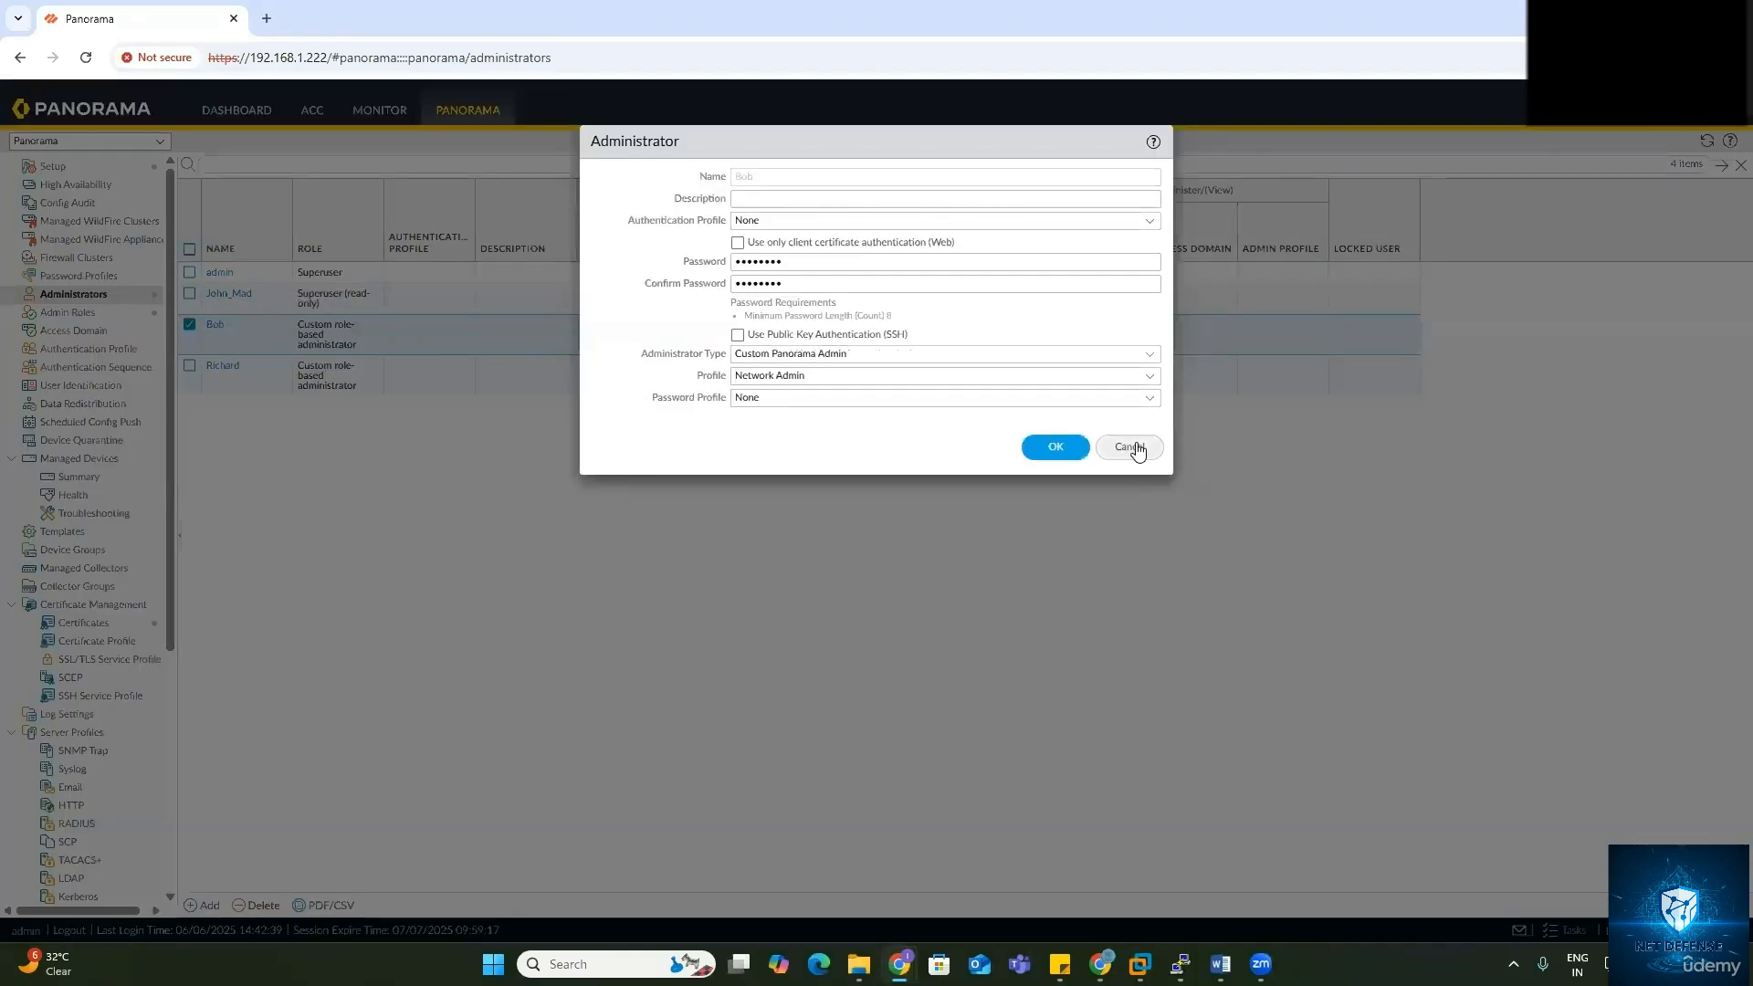
{"action": "left_click", "coordinate": [1129, 447]}
Step: Edit the Network Admin role profile to enable Dashboard access and check its Command Line settings, then save
{"action": "left_click", "coordinate": [65, 313]}
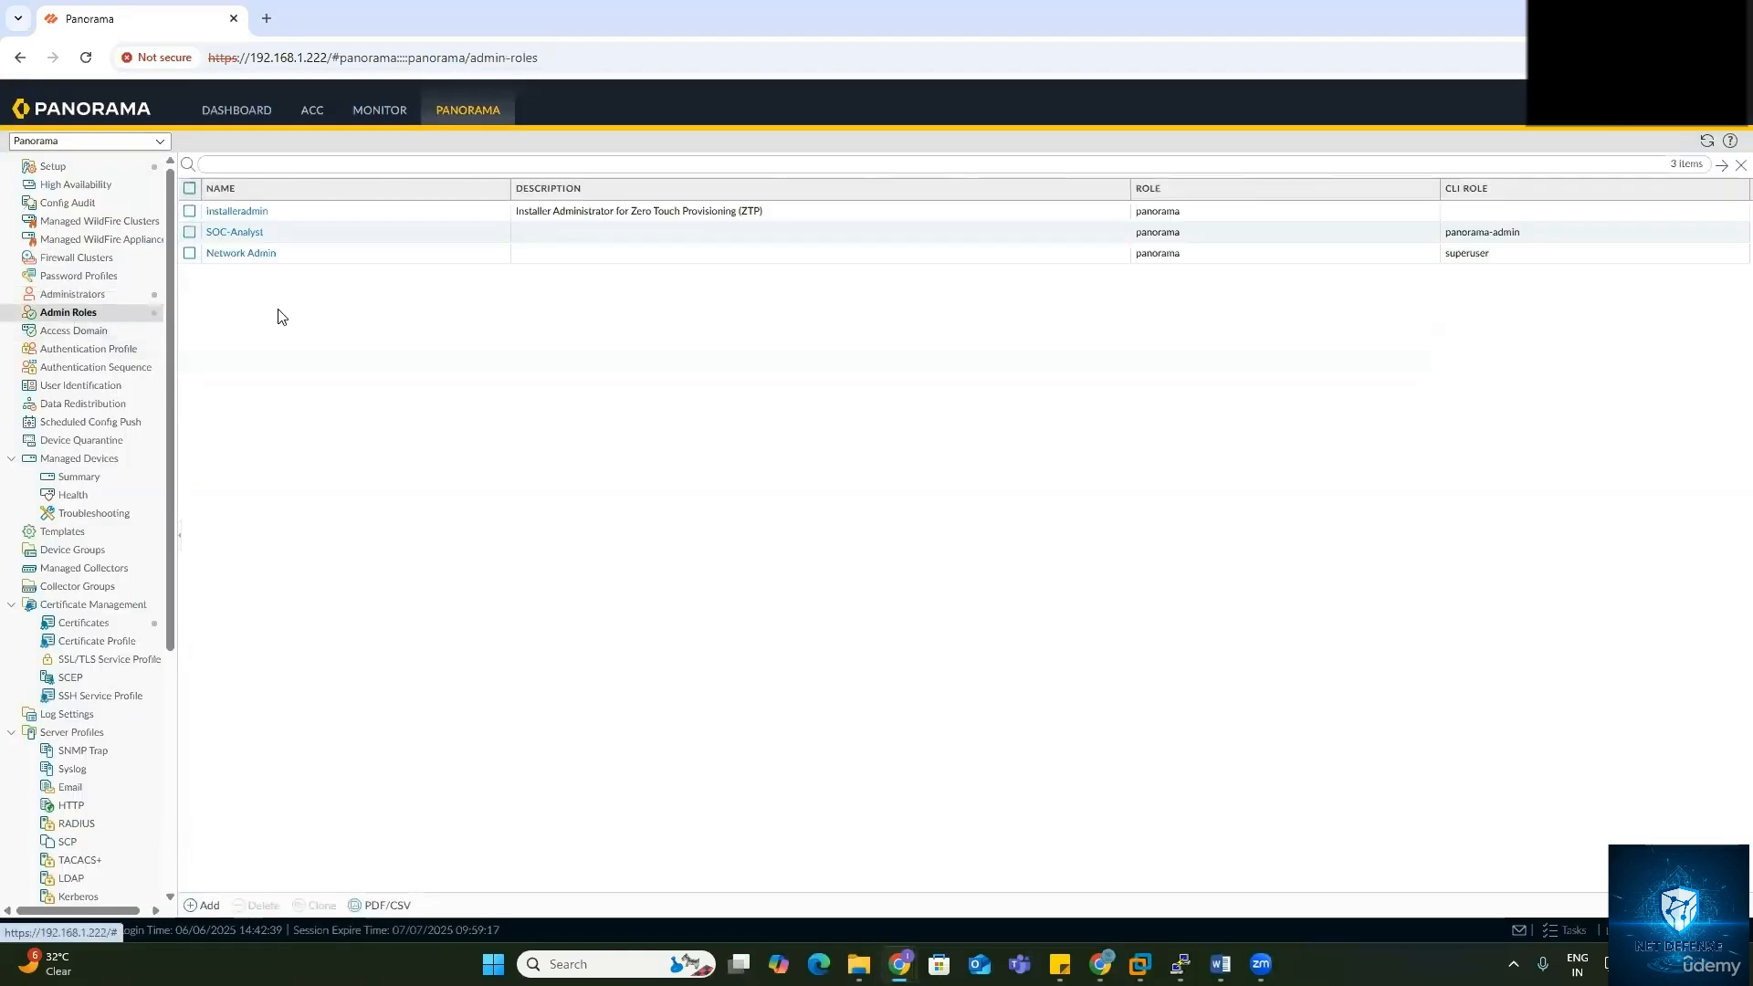
{"action": "left_click", "coordinate": [241, 253]}
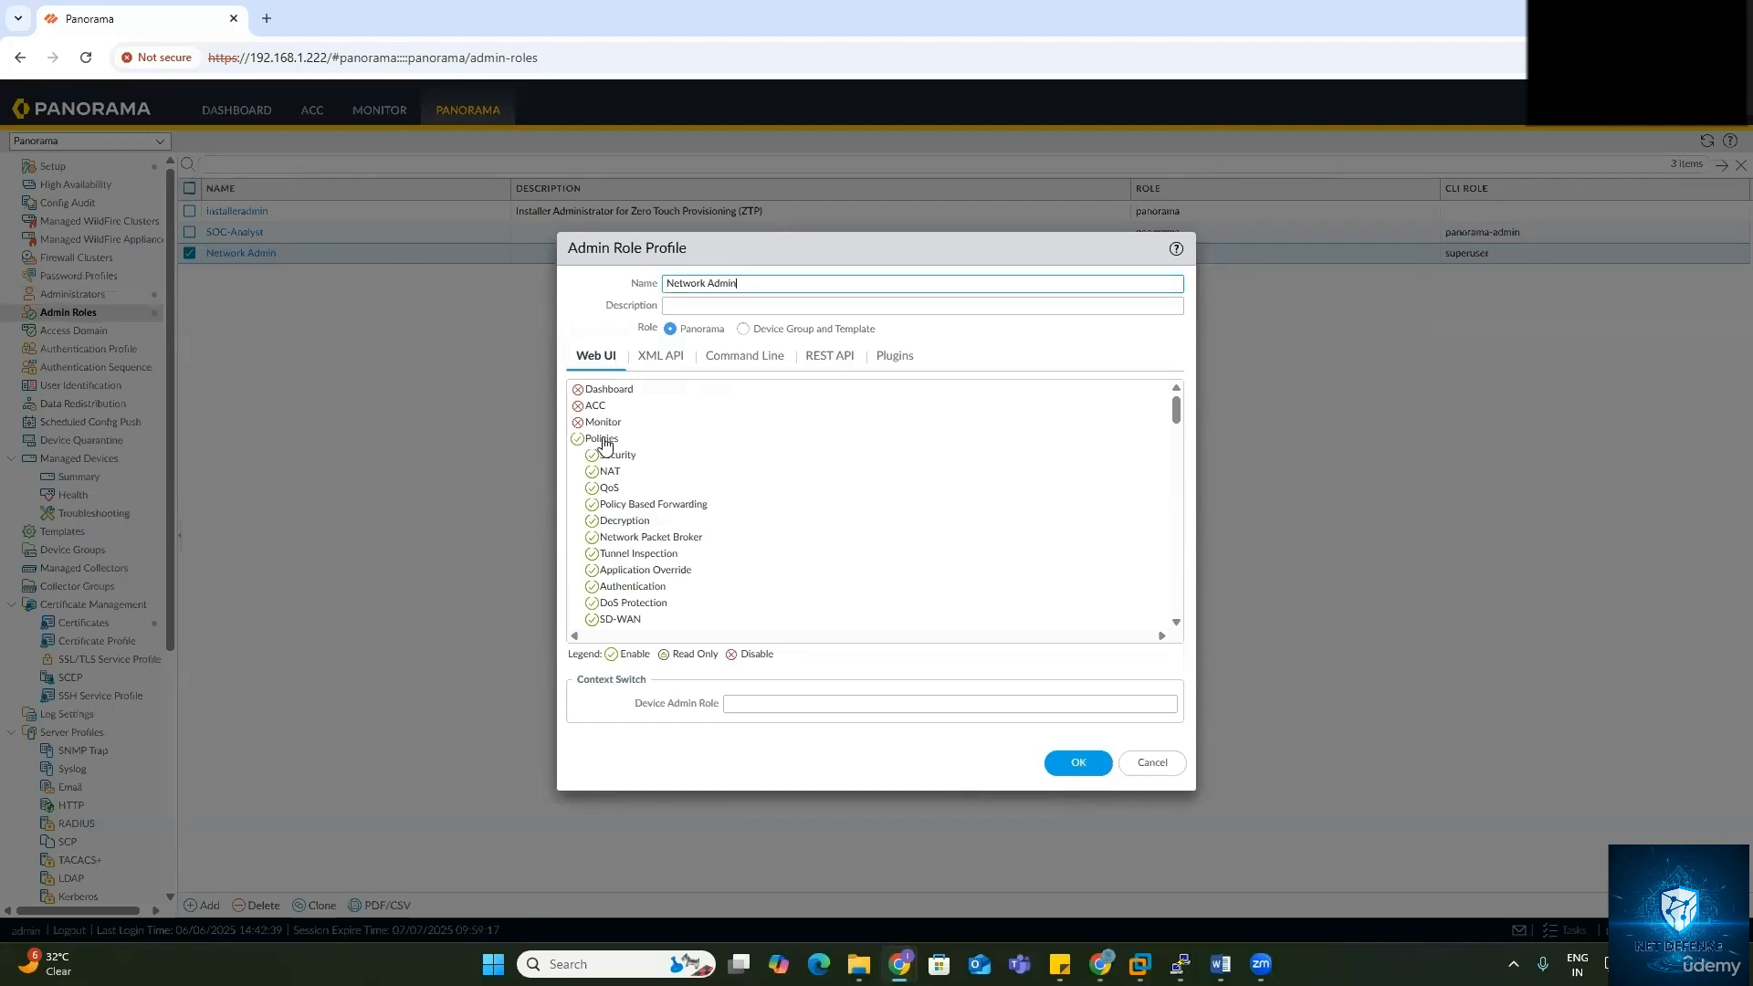
{"action": "scroll", "coordinate": [605, 447], "scroll_direction": "down", "scroll_amount": 5}
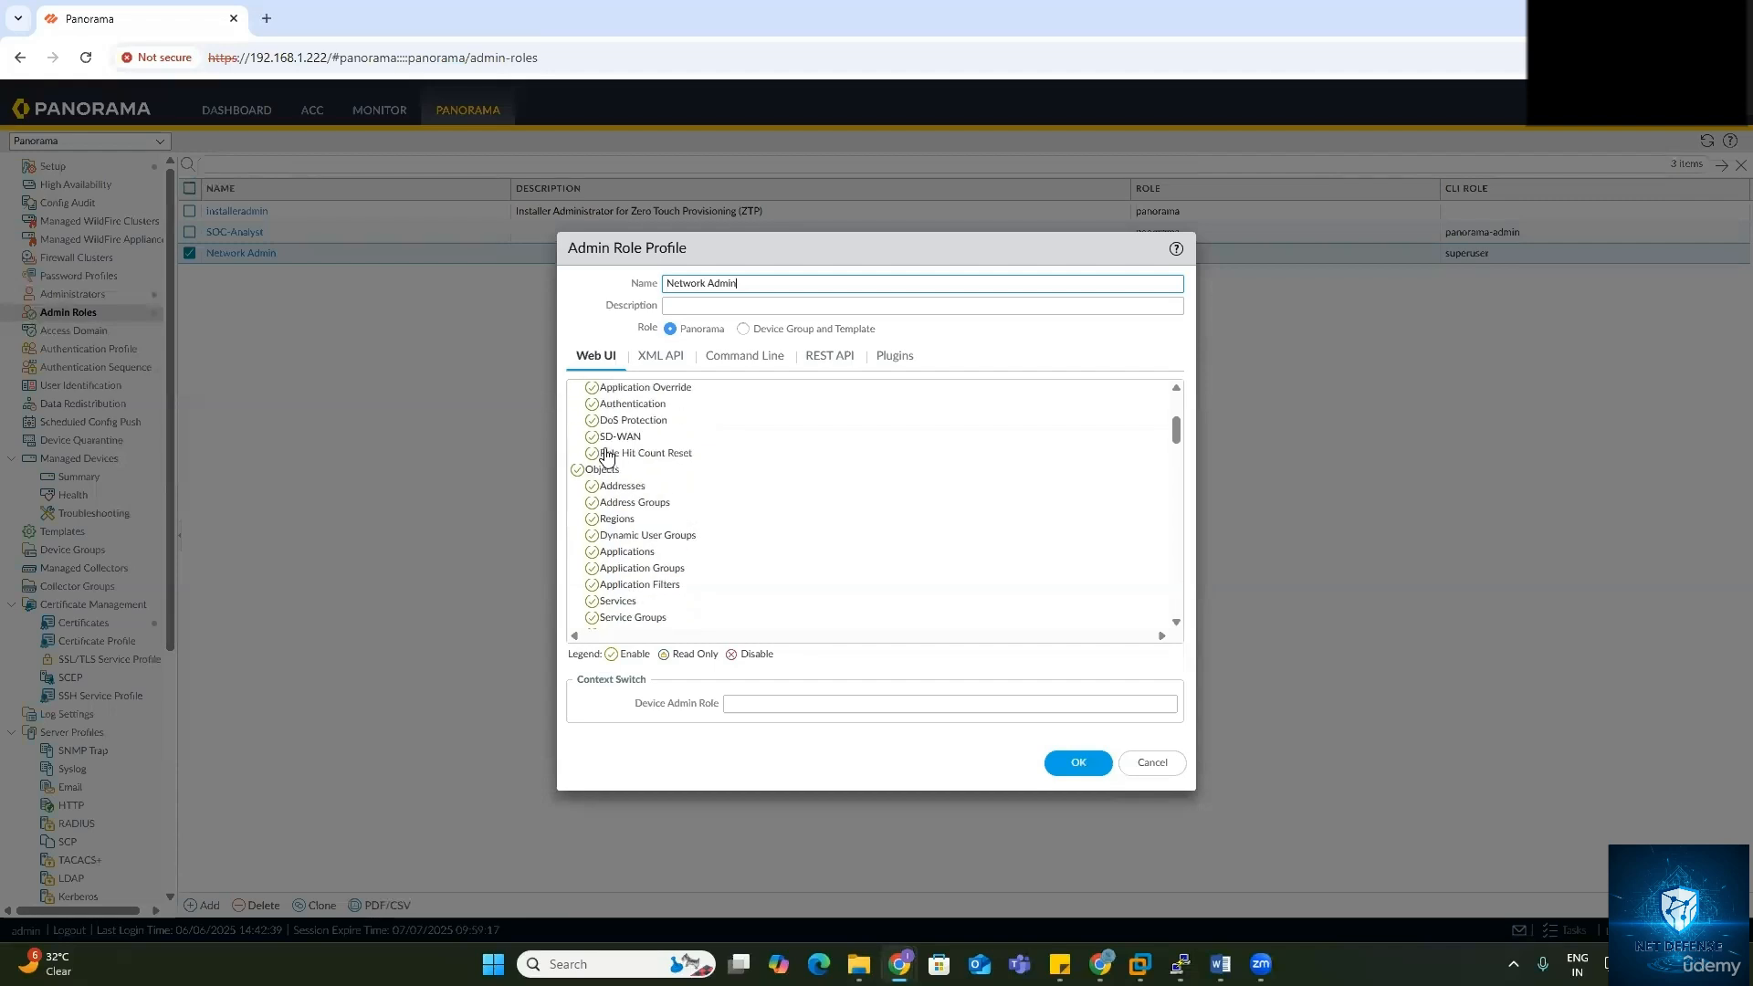
{"action": "scroll", "coordinate": [605, 454], "scroll_direction": "down", "scroll_amount": 10}
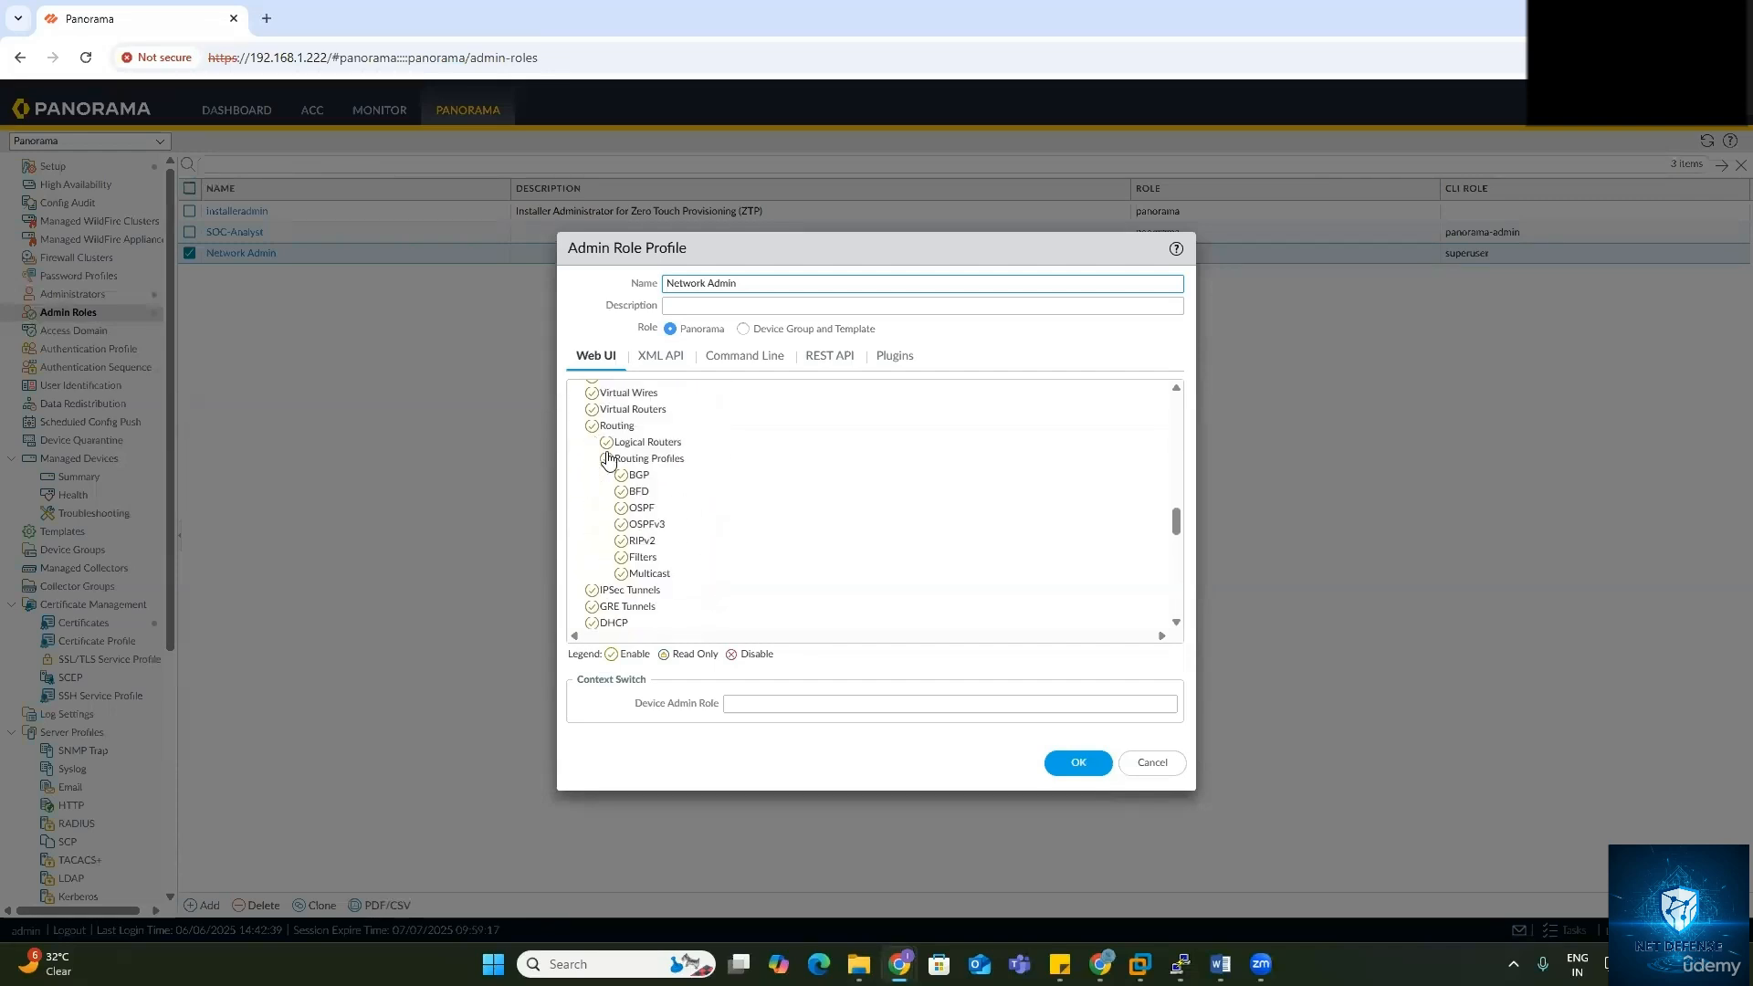
{"action": "scroll", "coordinate": [608, 461], "scroll_direction": "down", "scroll_amount": 10}
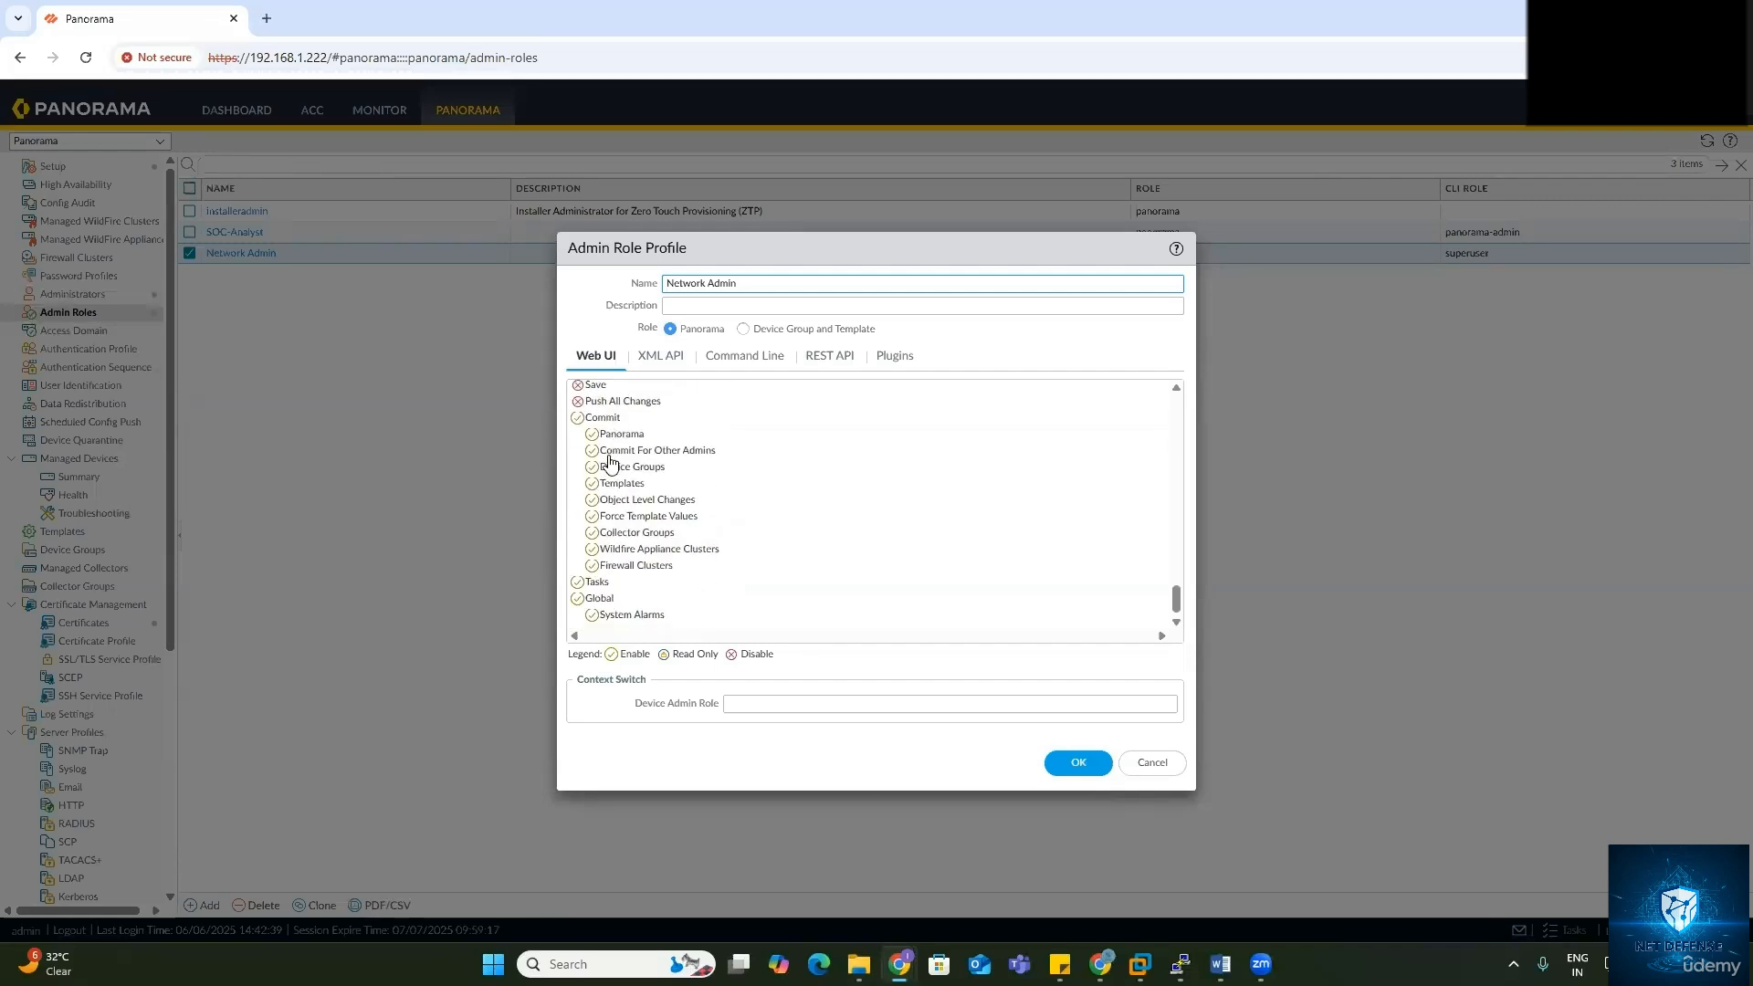
{"action": "scroll", "coordinate": [609, 461], "scroll_direction": "up", "scroll_amount": 15}
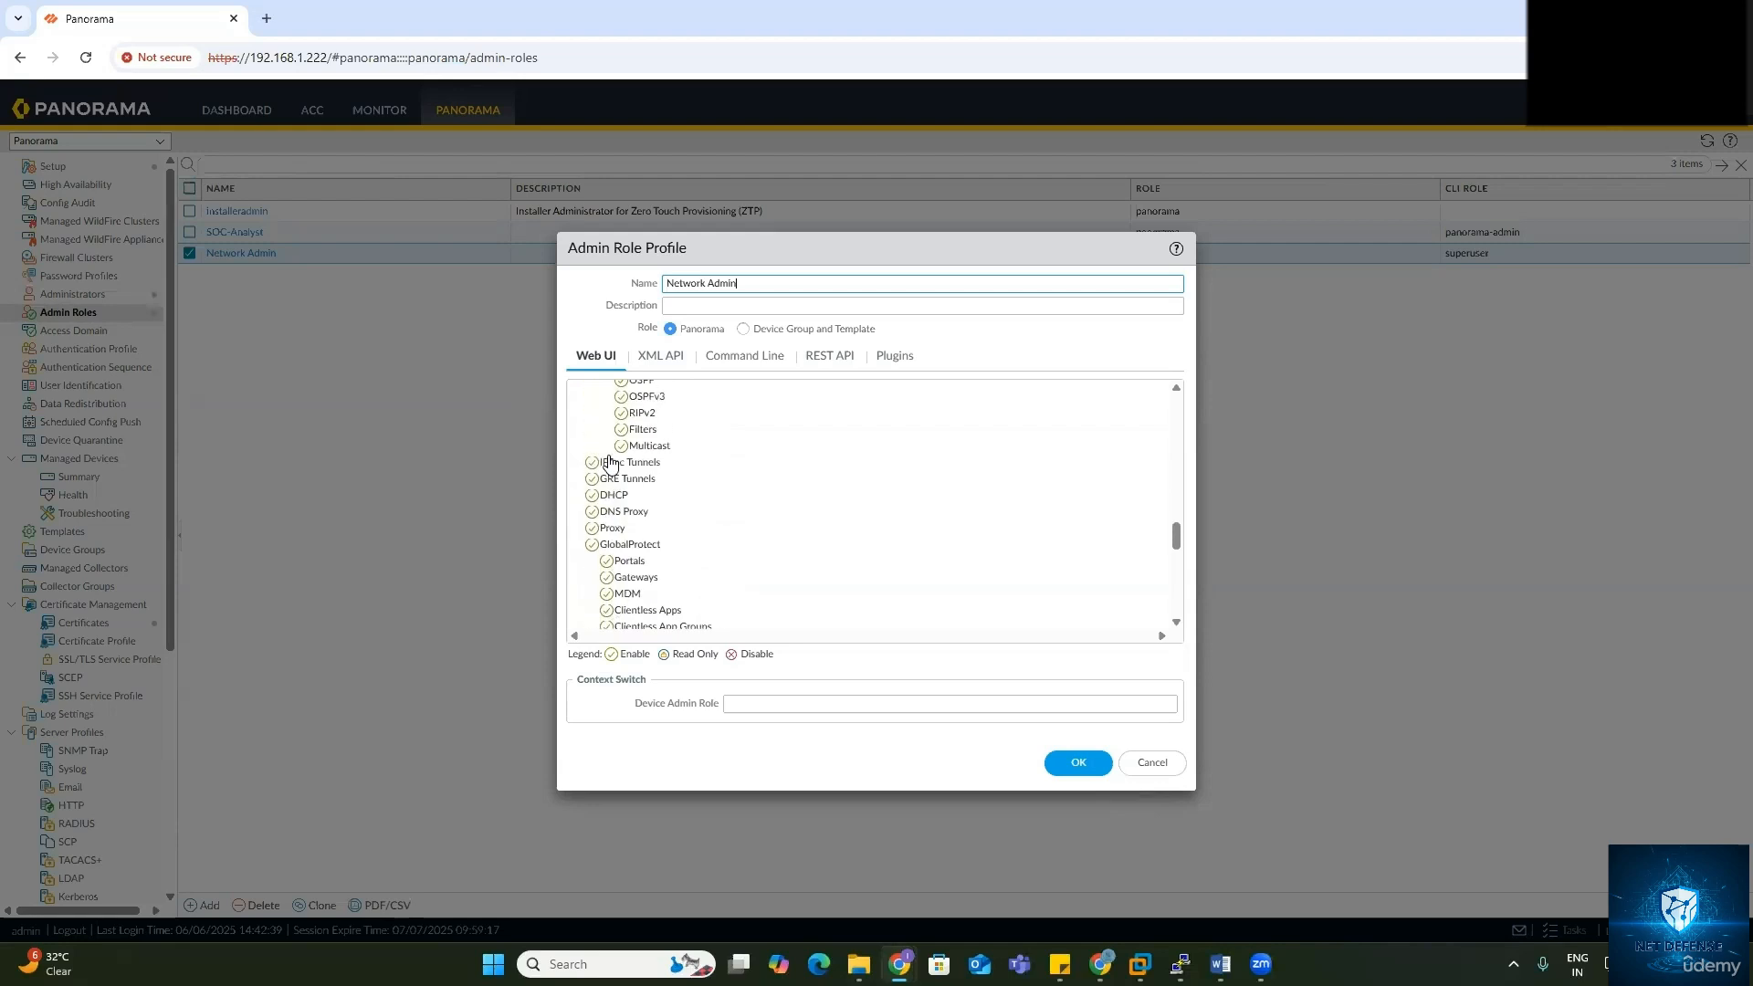
{"action": "scroll", "coordinate": [610, 461], "scroll_direction": "up", "scroll_amount": 15}
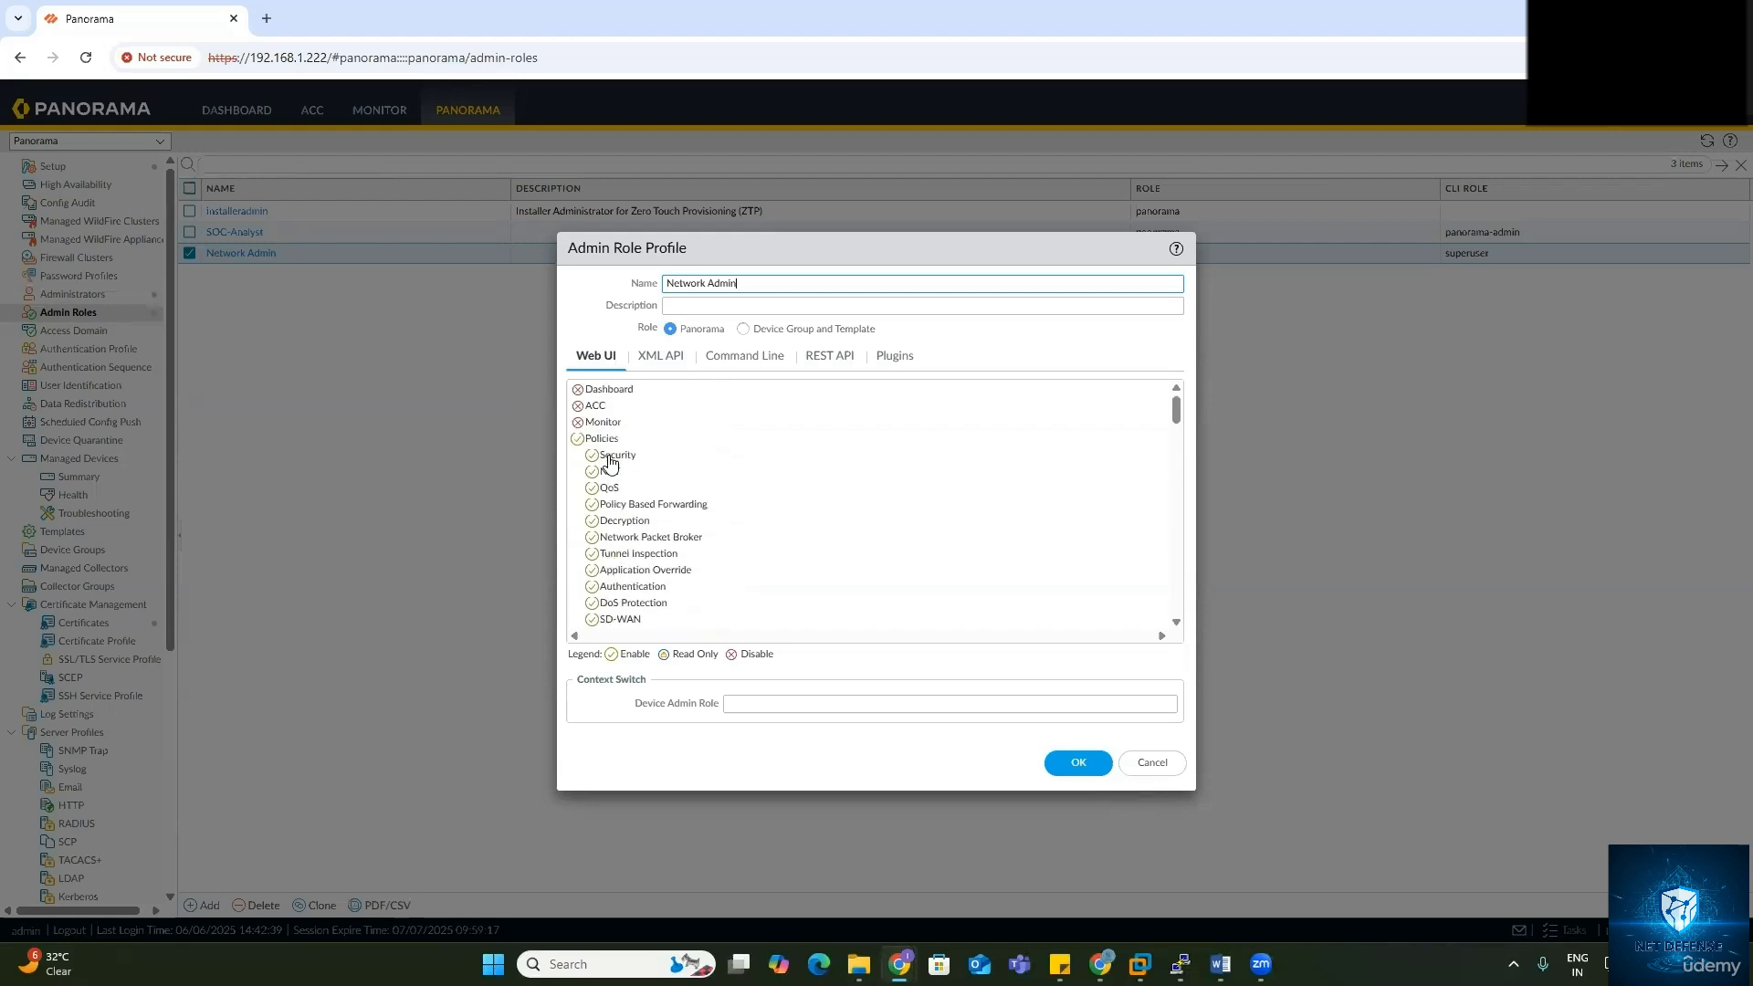
{"action": "left_click", "coordinate": [578, 390]}
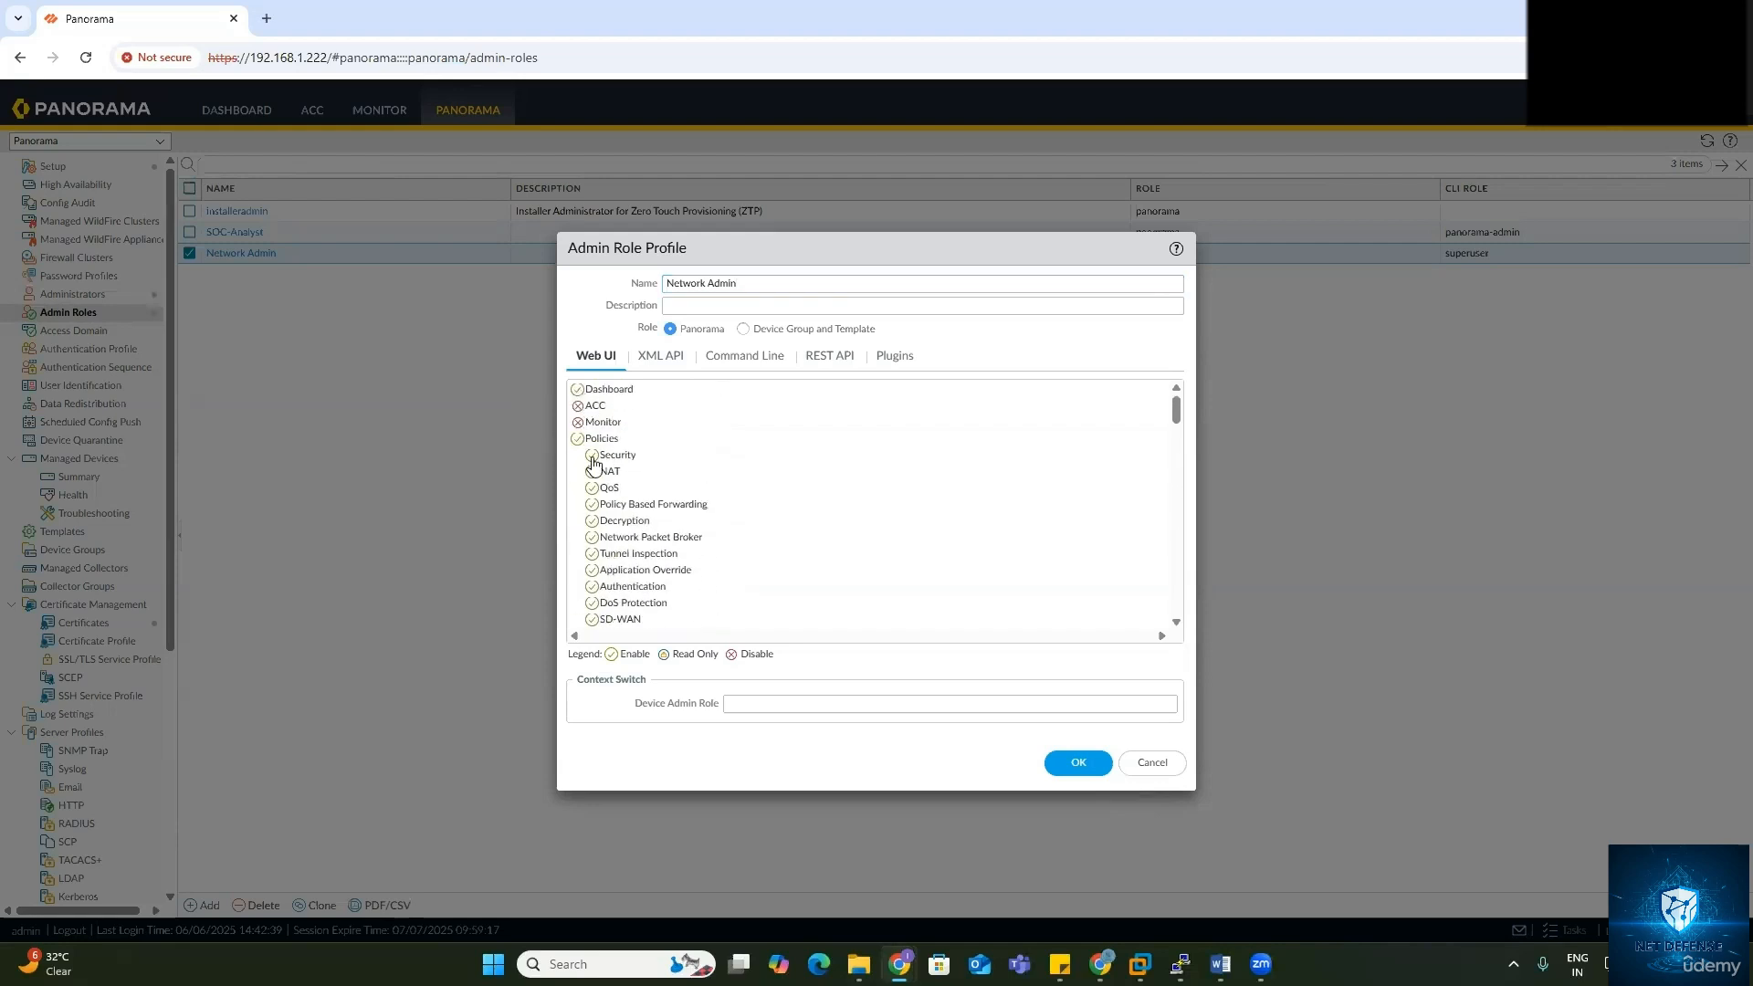
{"action": "scroll", "coordinate": [709, 560], "scroll_direction": "down", "scroll_amount": 15}
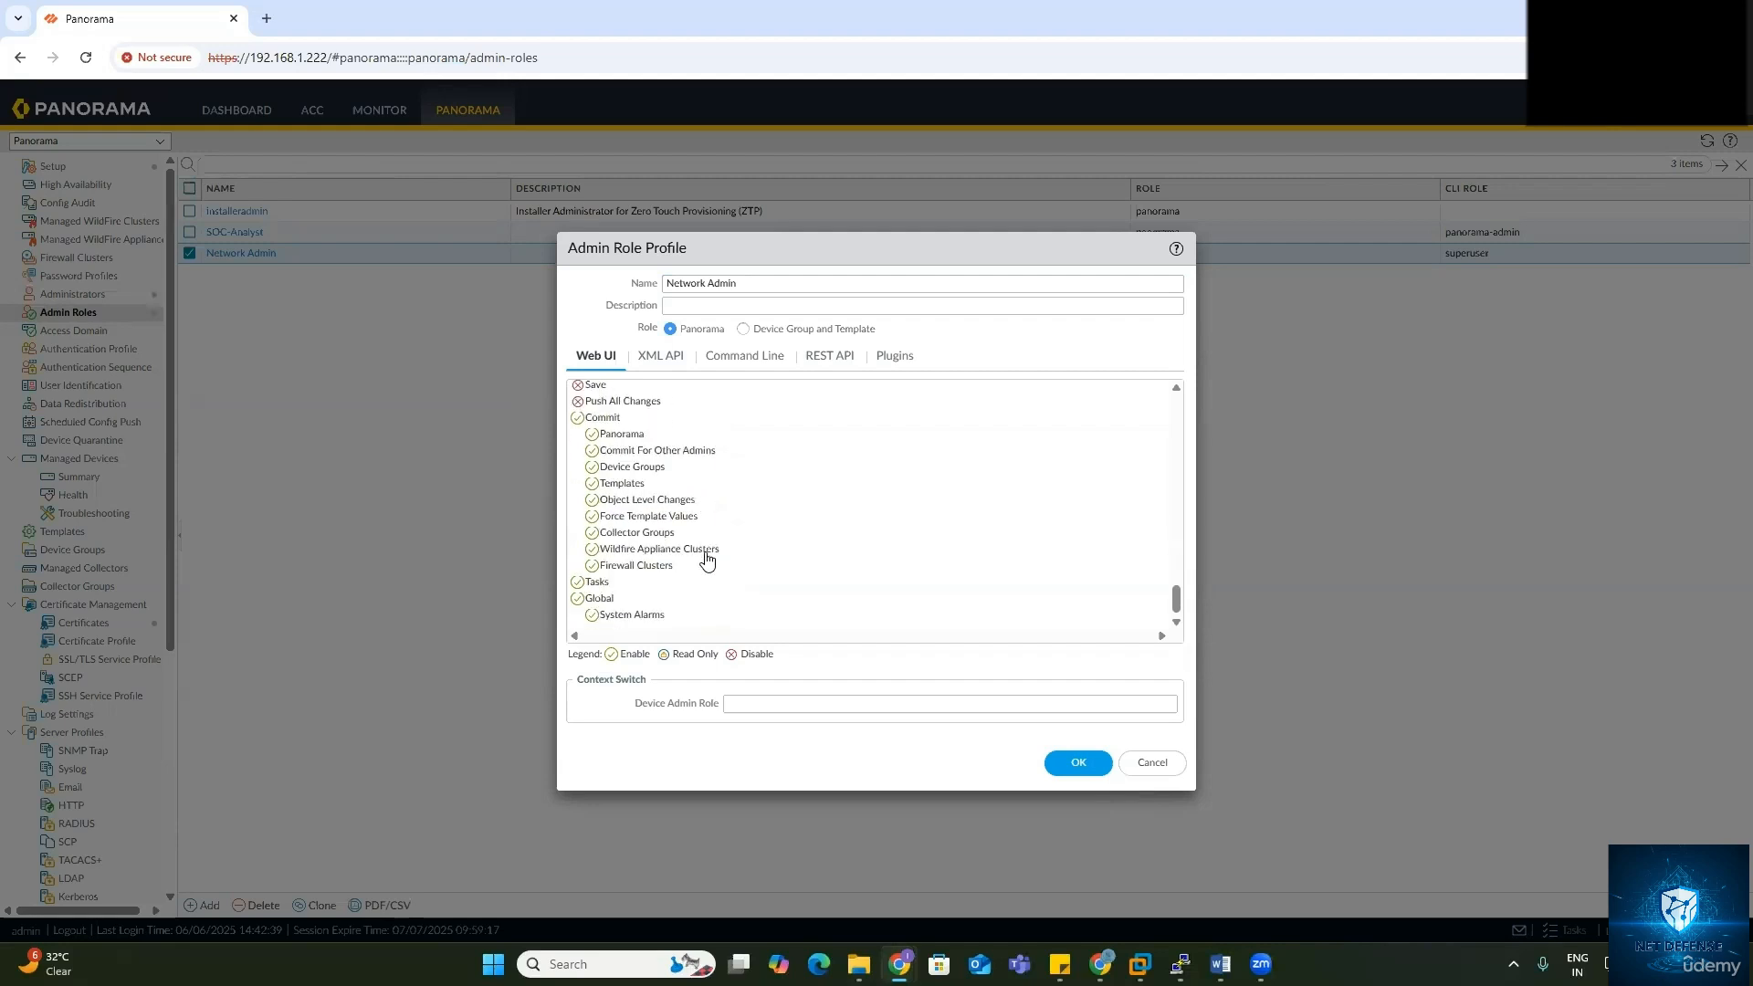
{"action": "left_click", "coordinate": [744, 358]}
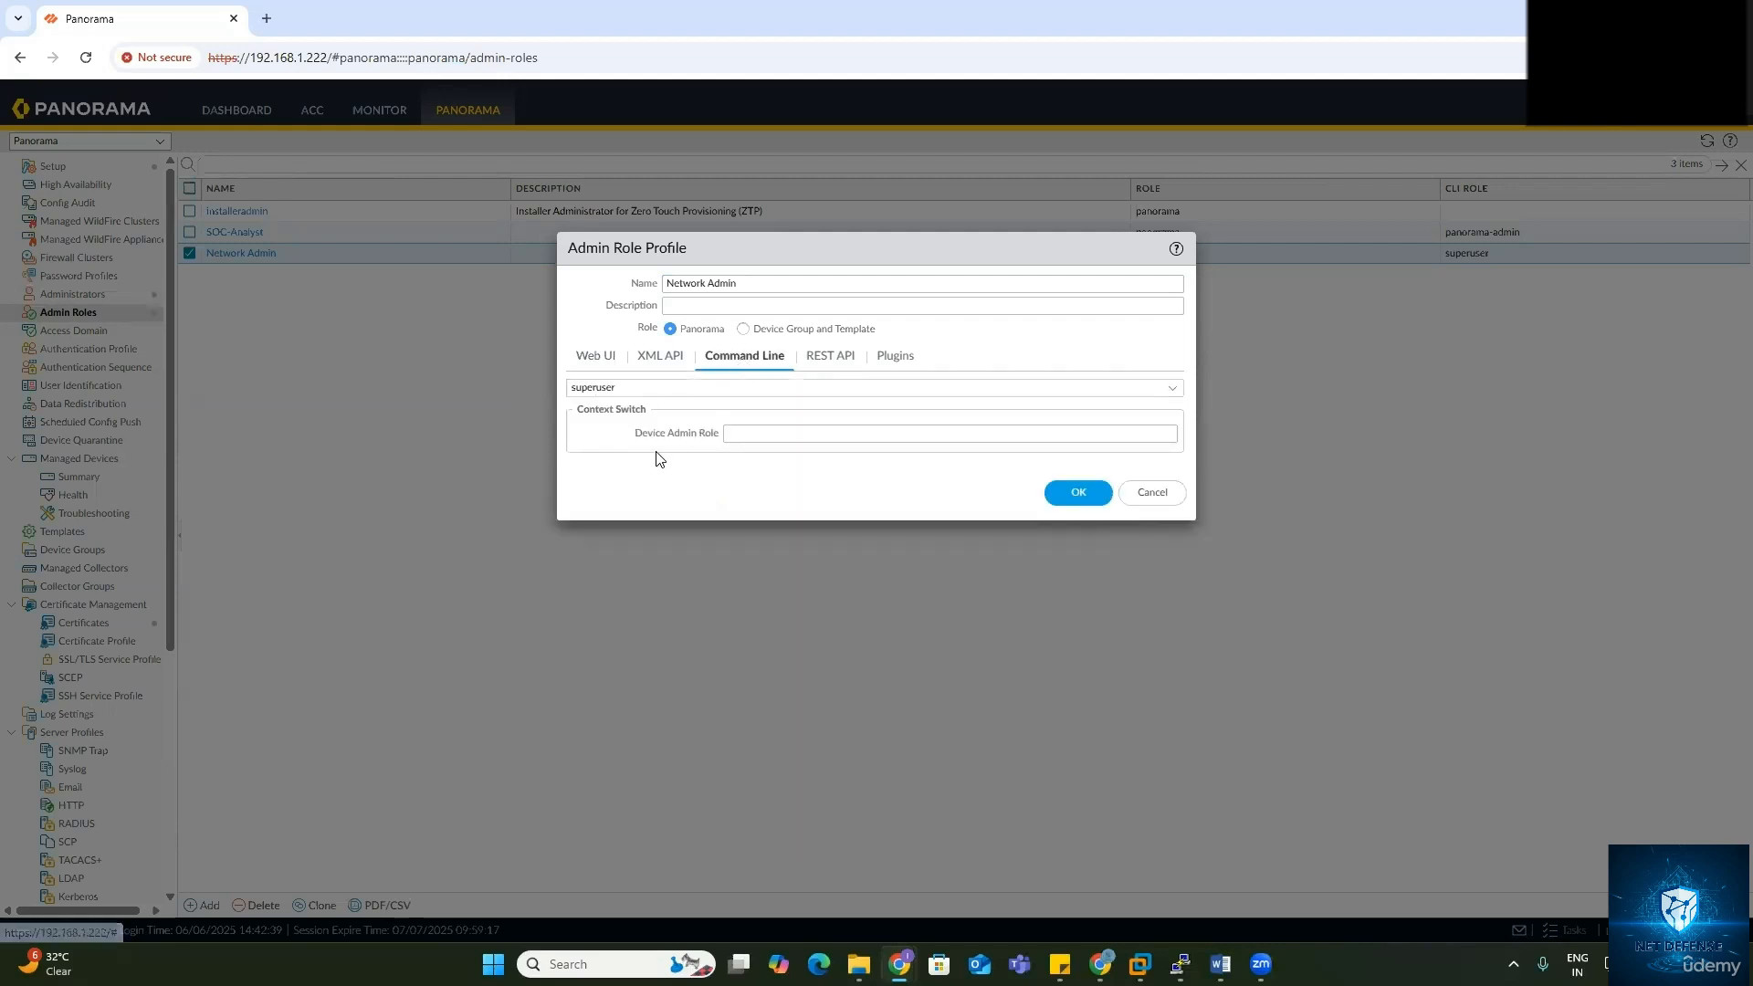
{"action": "left_click", "coordinate": [1061, 496]}
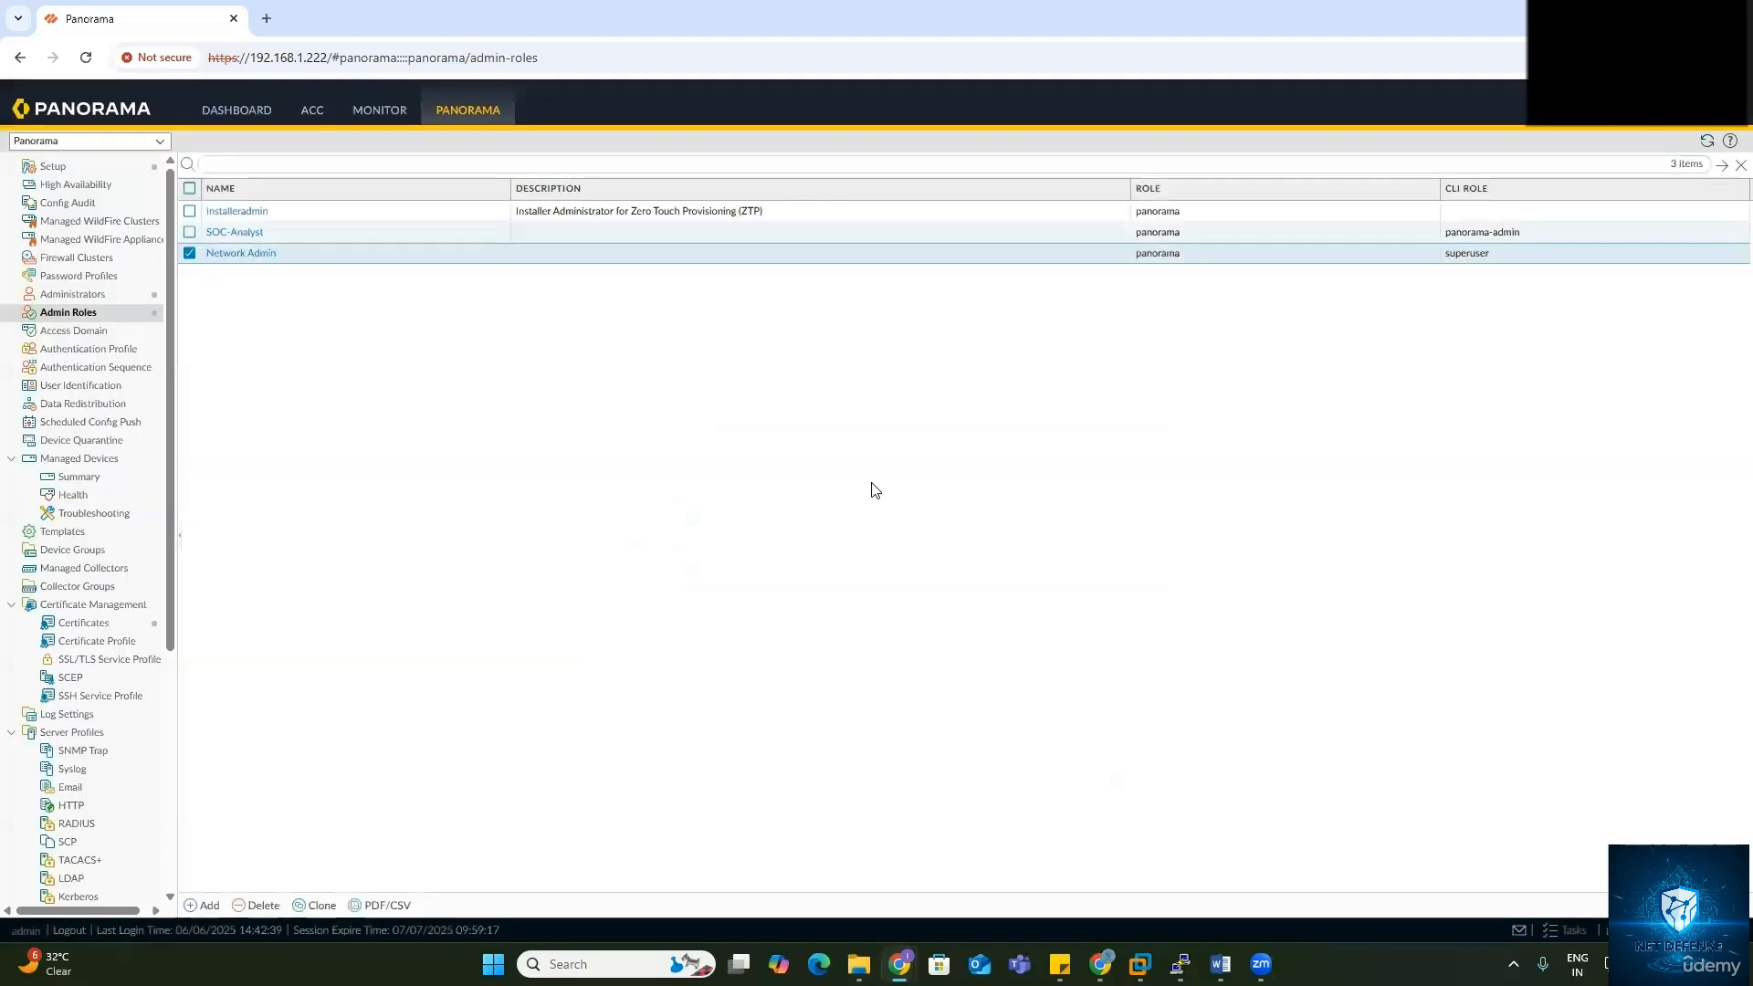
Step: Commit the Network Admin role change to Panorama and close the commit status report
{"action": "left_click", "coordinate": [1578, 109]}
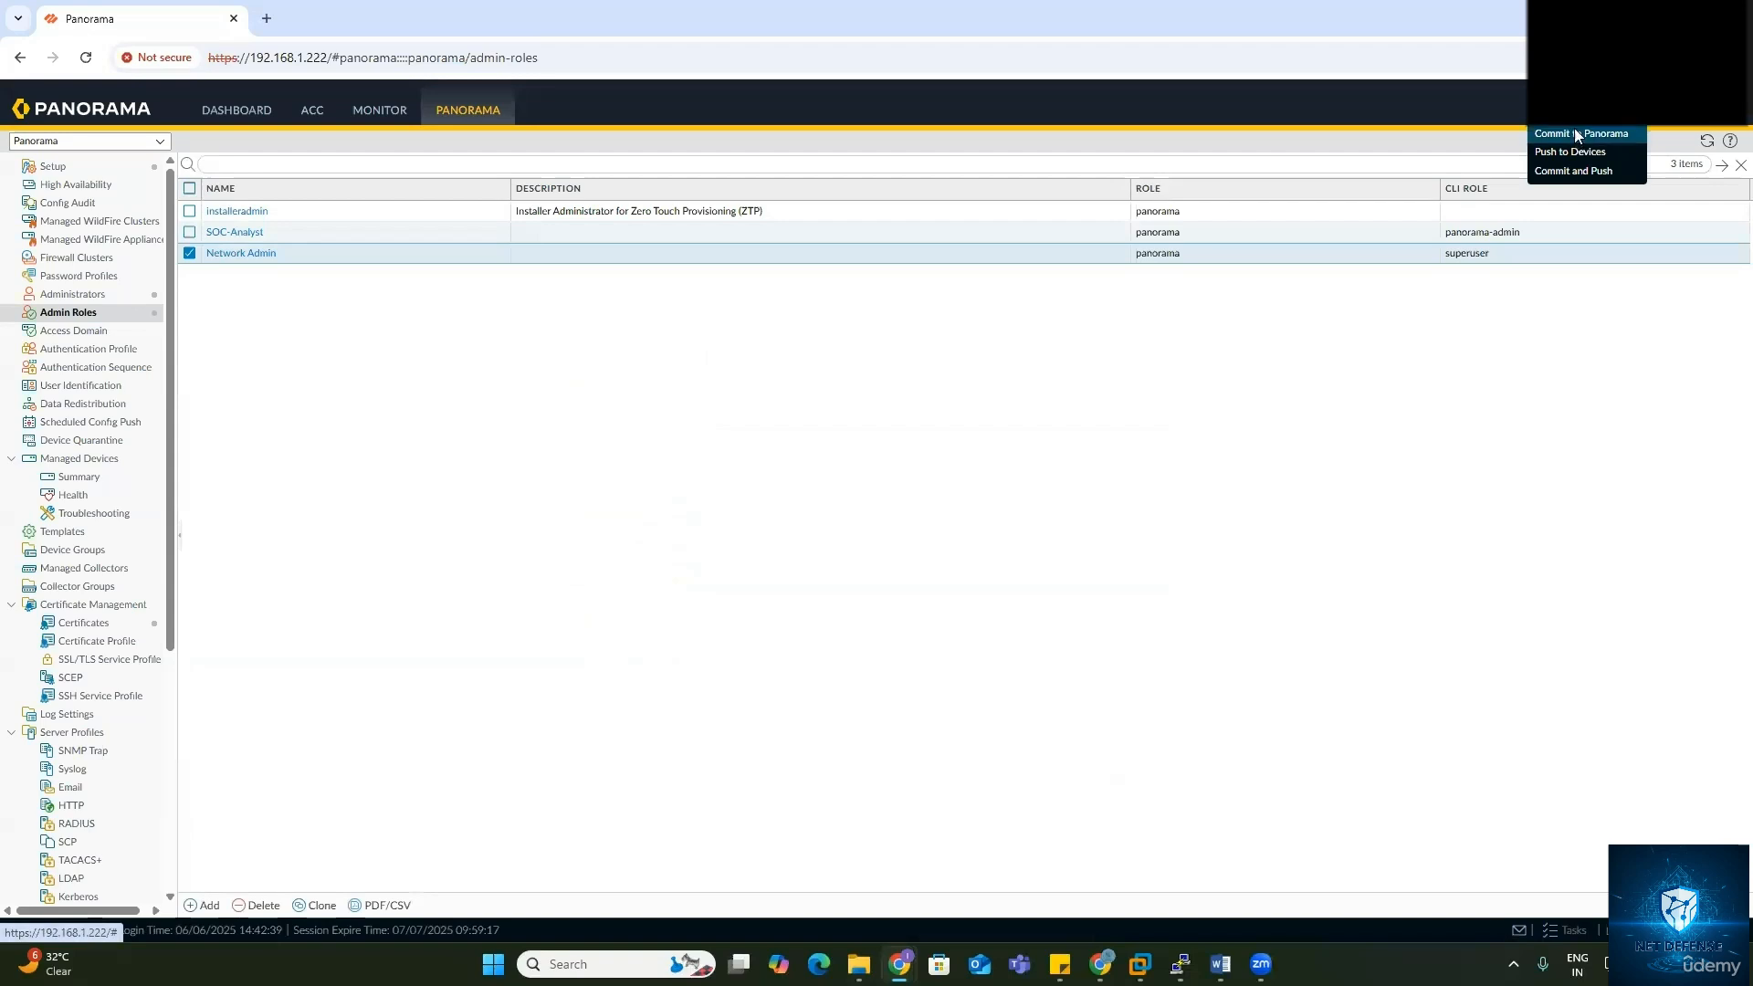
{"action": "left_click", "coordinate": [1574, 131]}
{"action": "left_click", "coordinate": [1143, 734]}
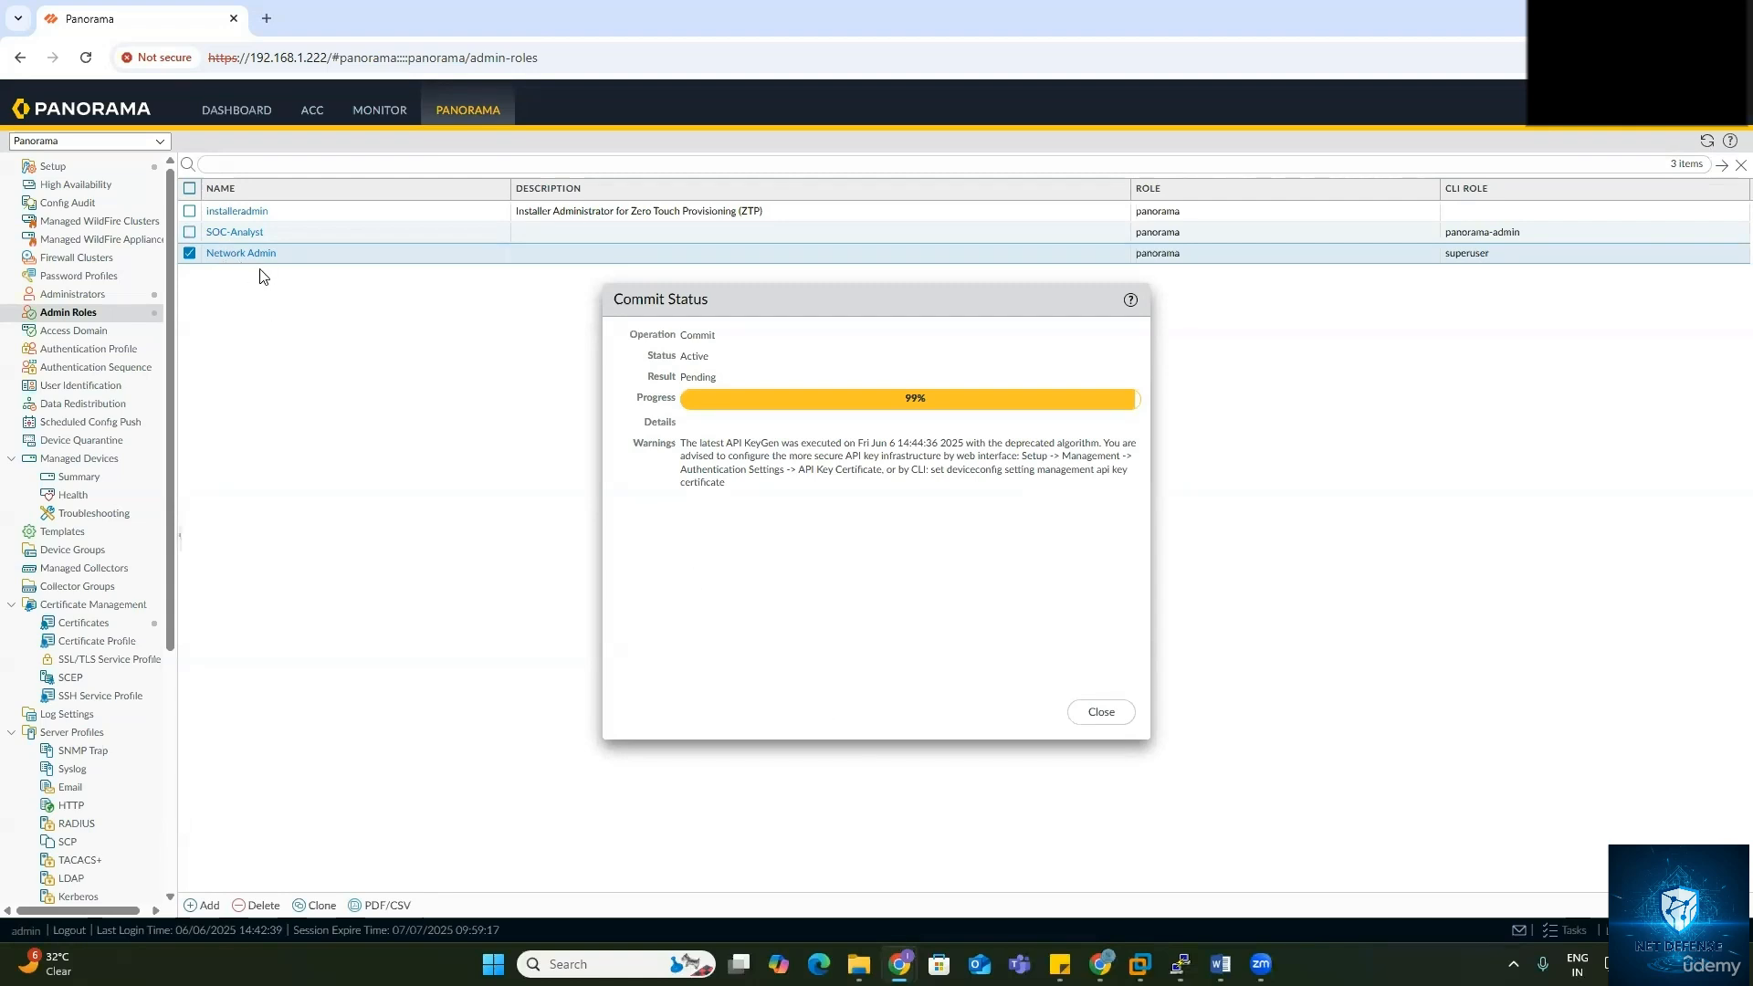
{"action": "left_click", "coordinate": [1102, 714]}
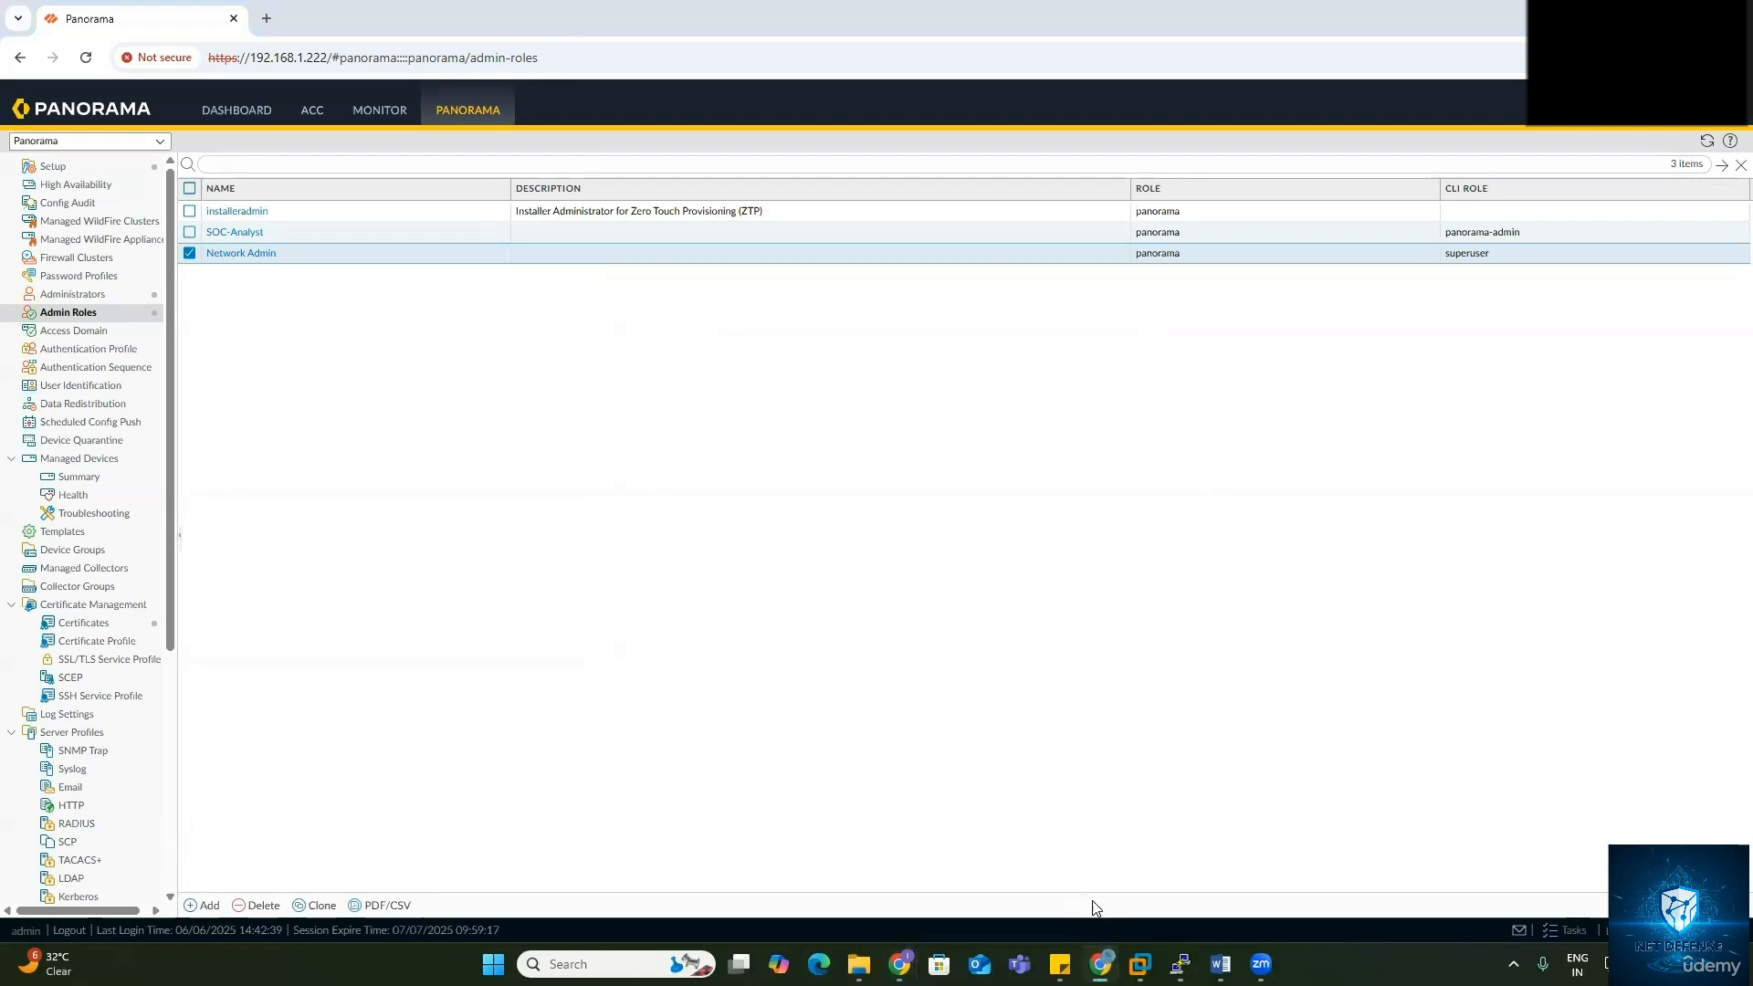
{"action": "left_click", "coordinate": [1029, 841]}
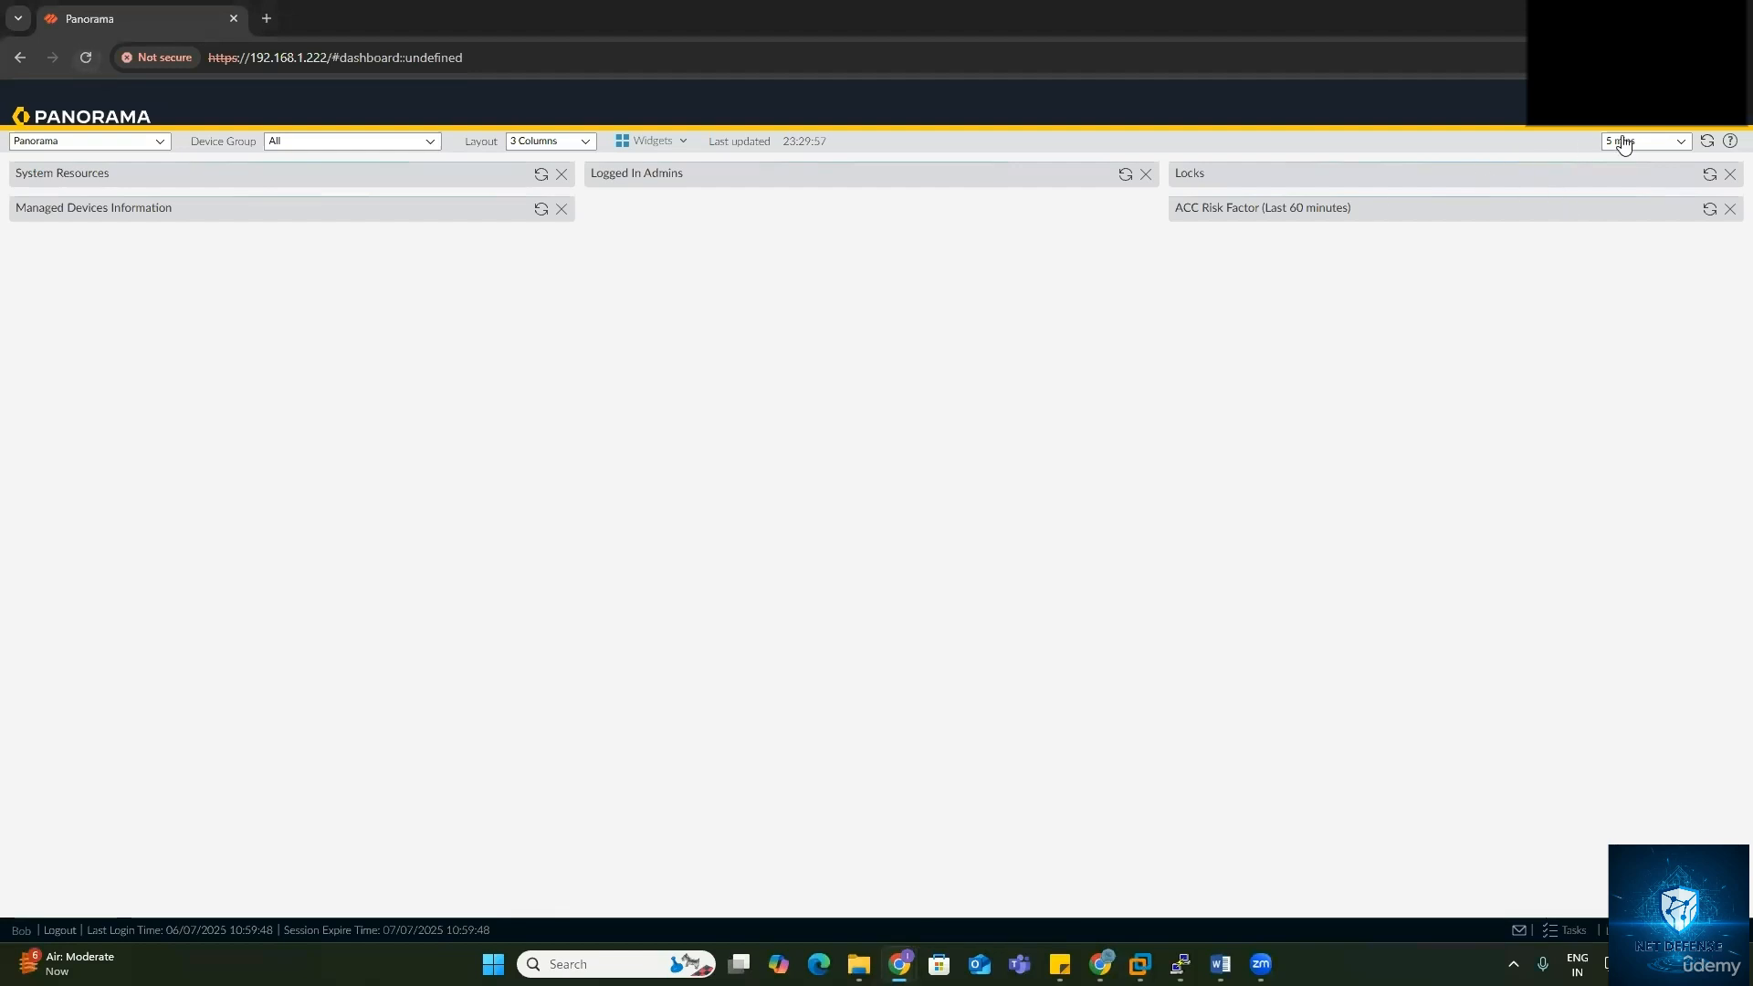
Step: Reload the Network Admin user's dashboard, dismiss the welcome notice, and open then close the Commit options
{"action": "left_click", "coordinate": [91, 64]}
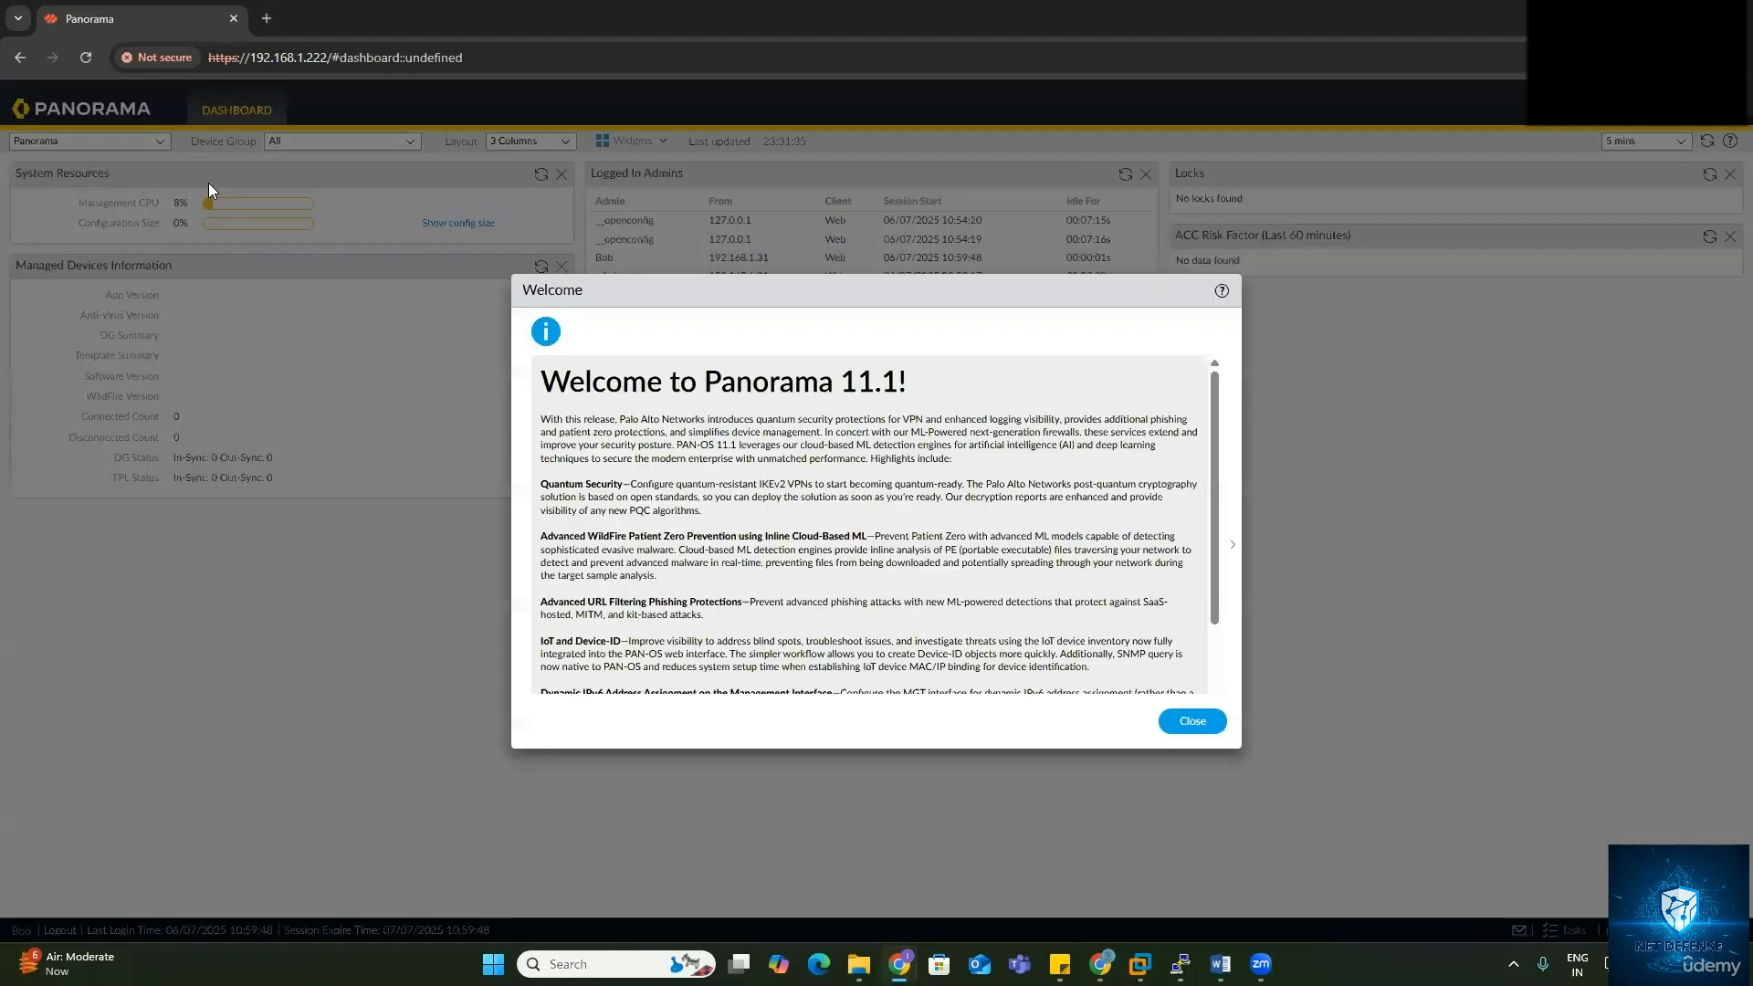
{"action": "left_click", "coordinate": [1183, 720]}
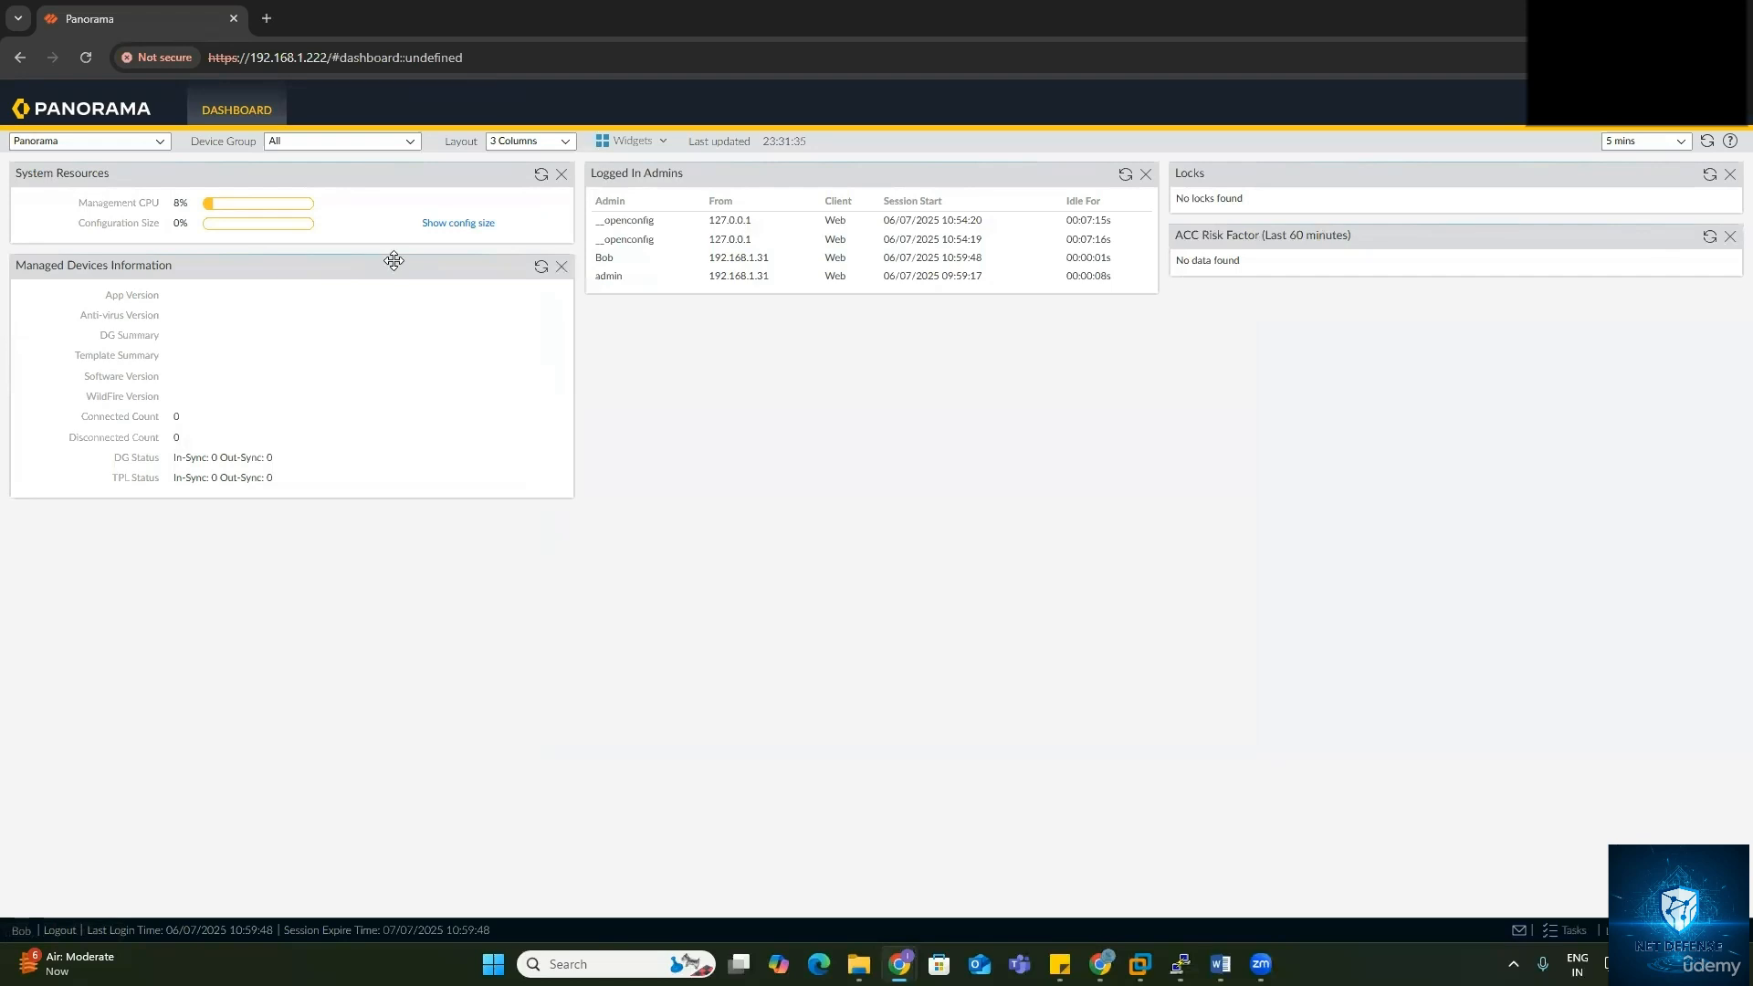
{"action": "left_click", "coordinate": [1680, 127]}
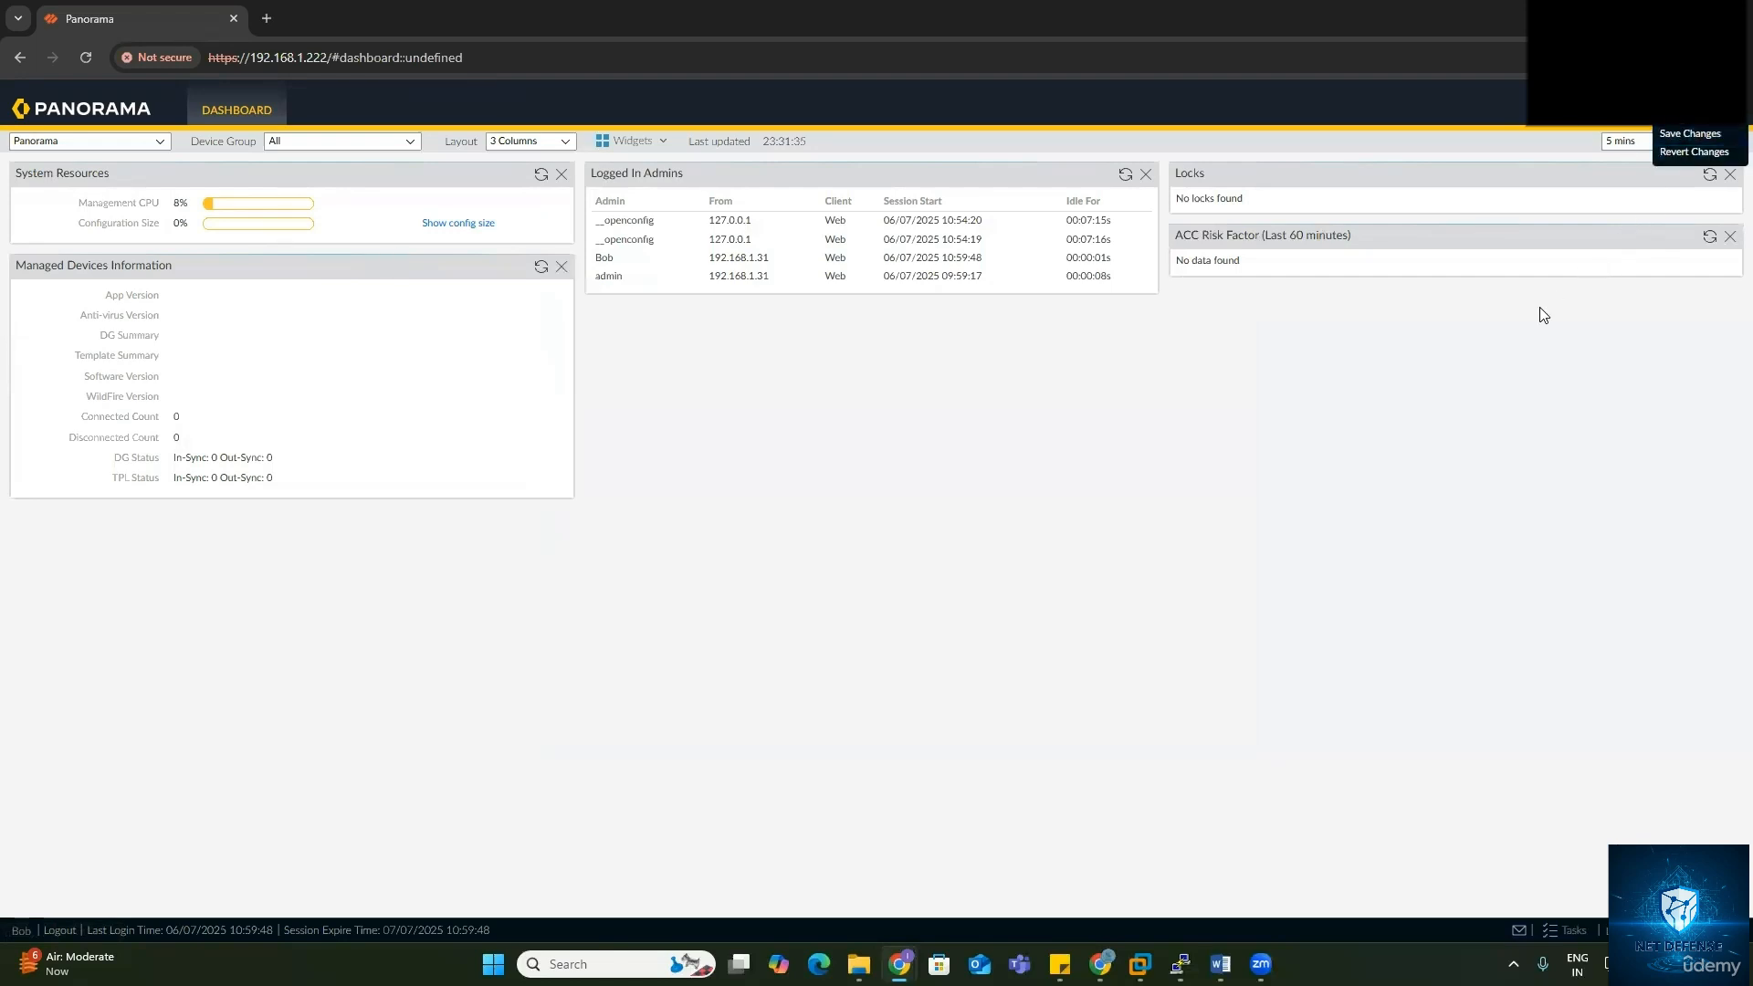
{"action": "left_click", "coordinate": [1514, 358]}
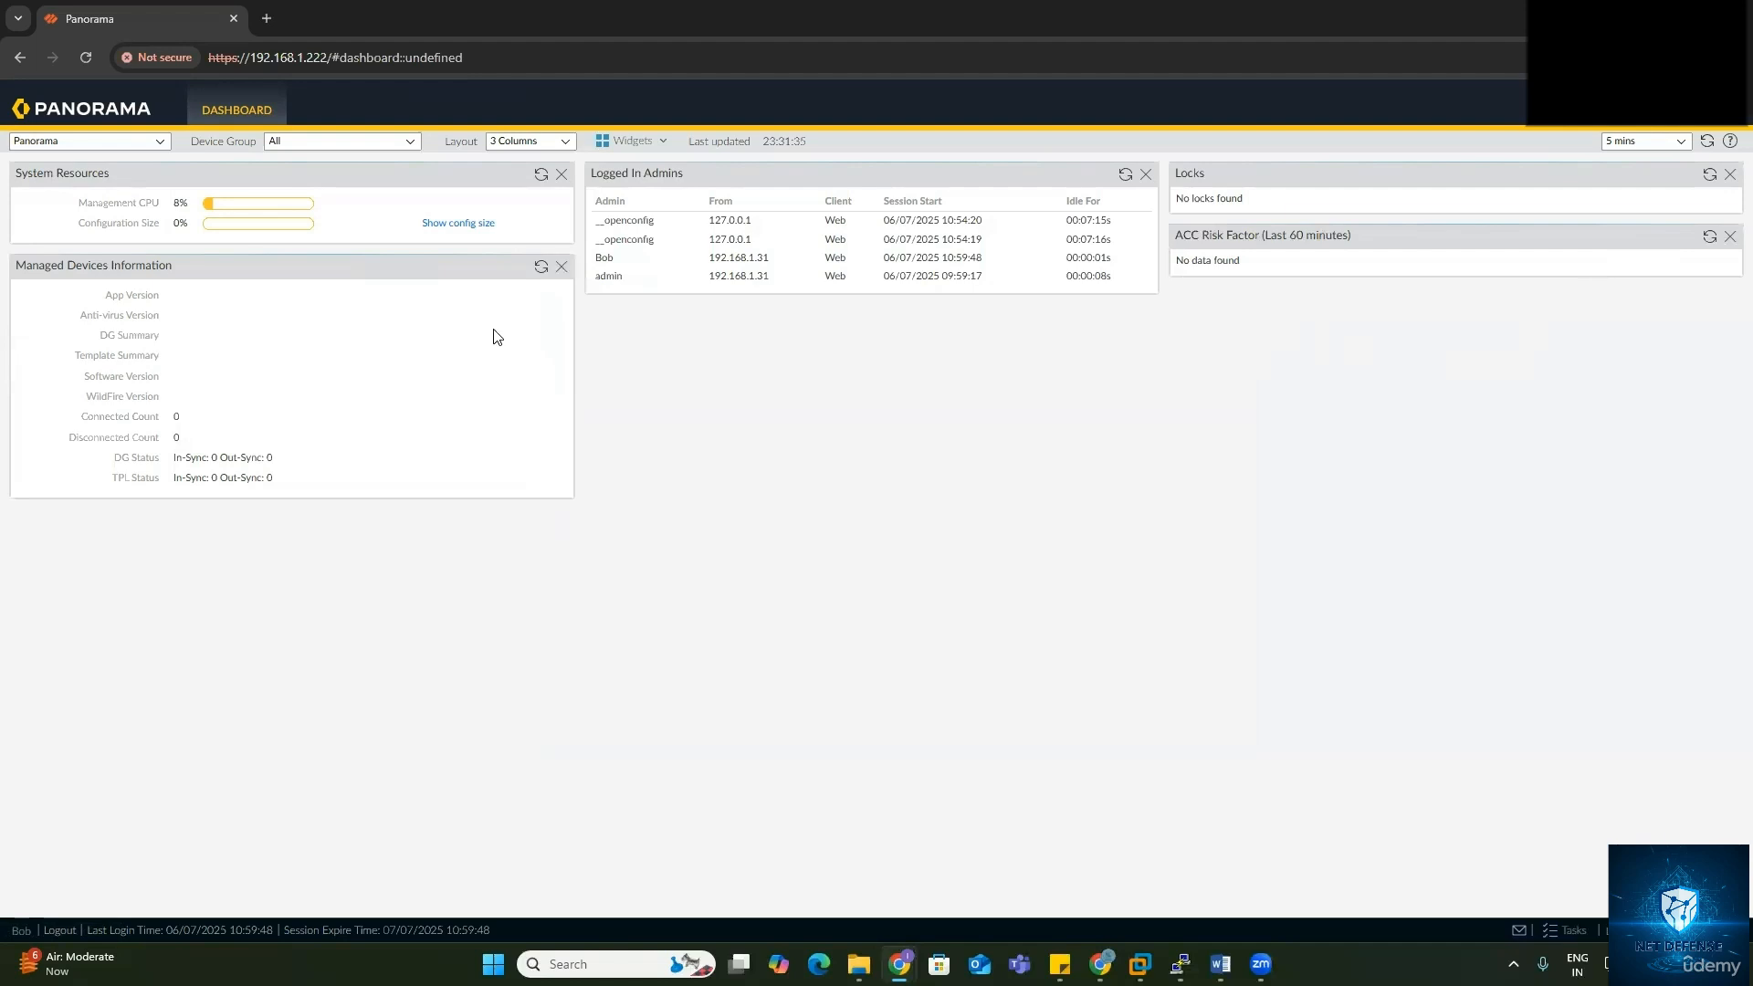
Step: Search for and launch the PuTTY SSH client from the Start menu
{"action": "key", "text": "super"}
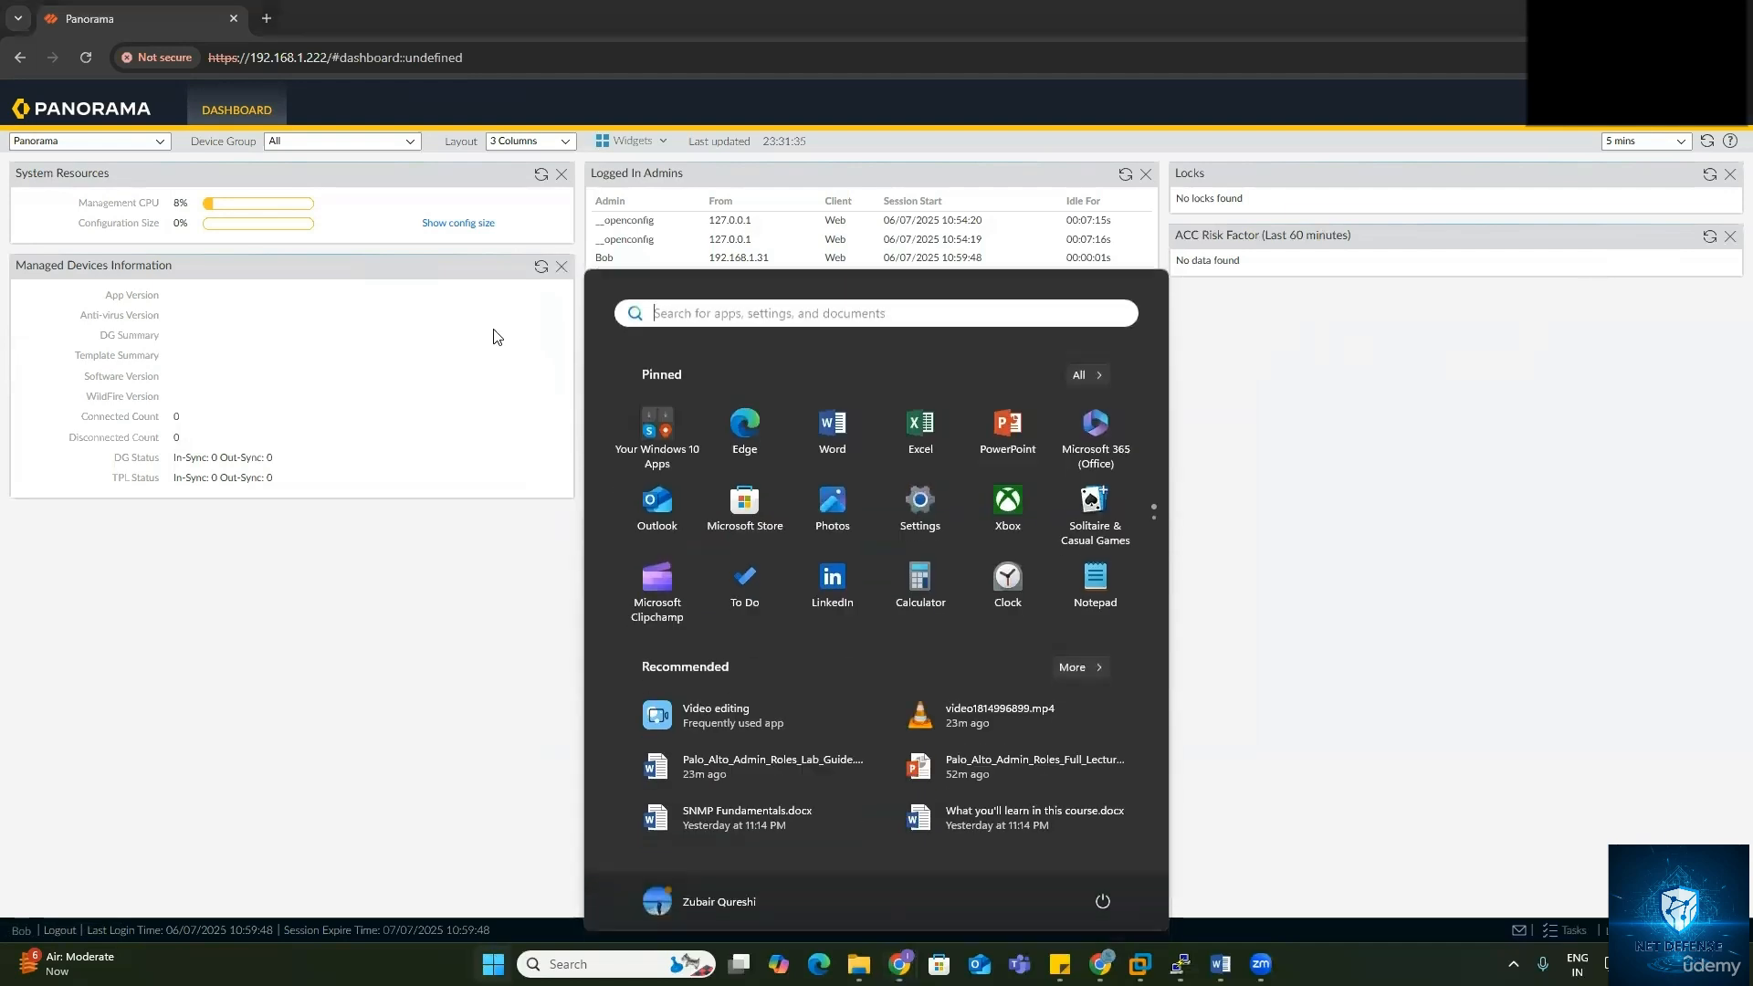
{"action": "type", "text": "pu"}
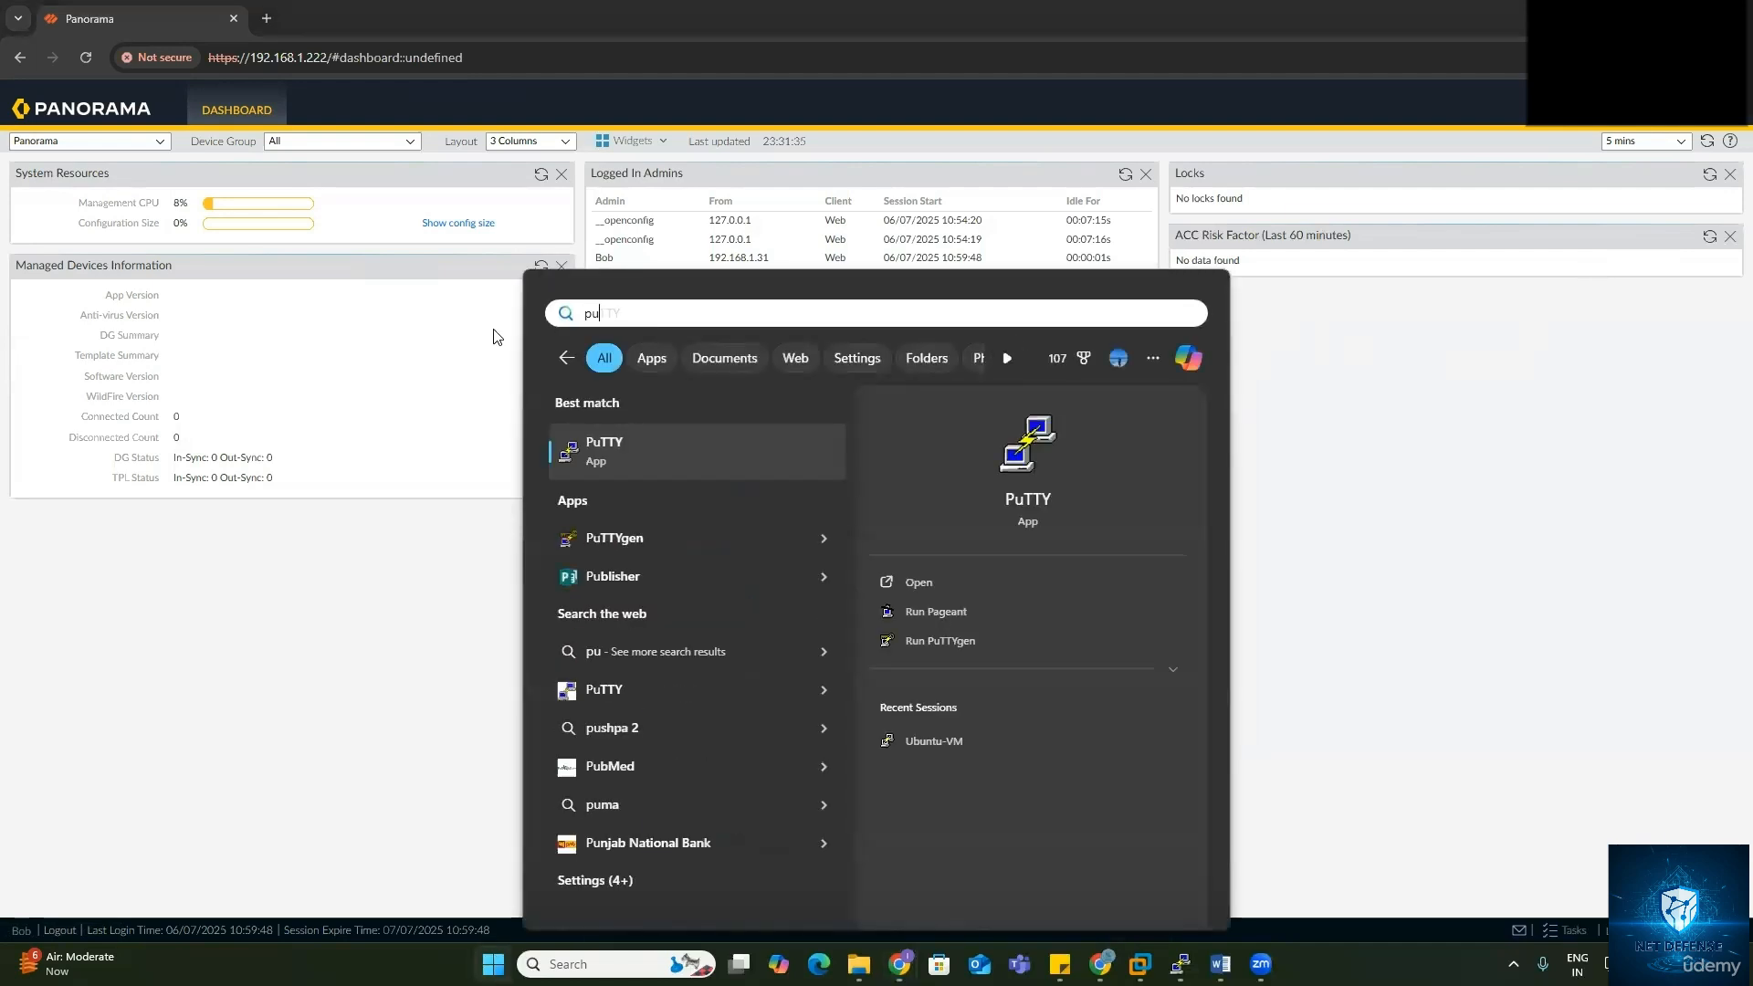
{"action": "type", "text": "tty"}
{"action": "key", "text": "Return"}
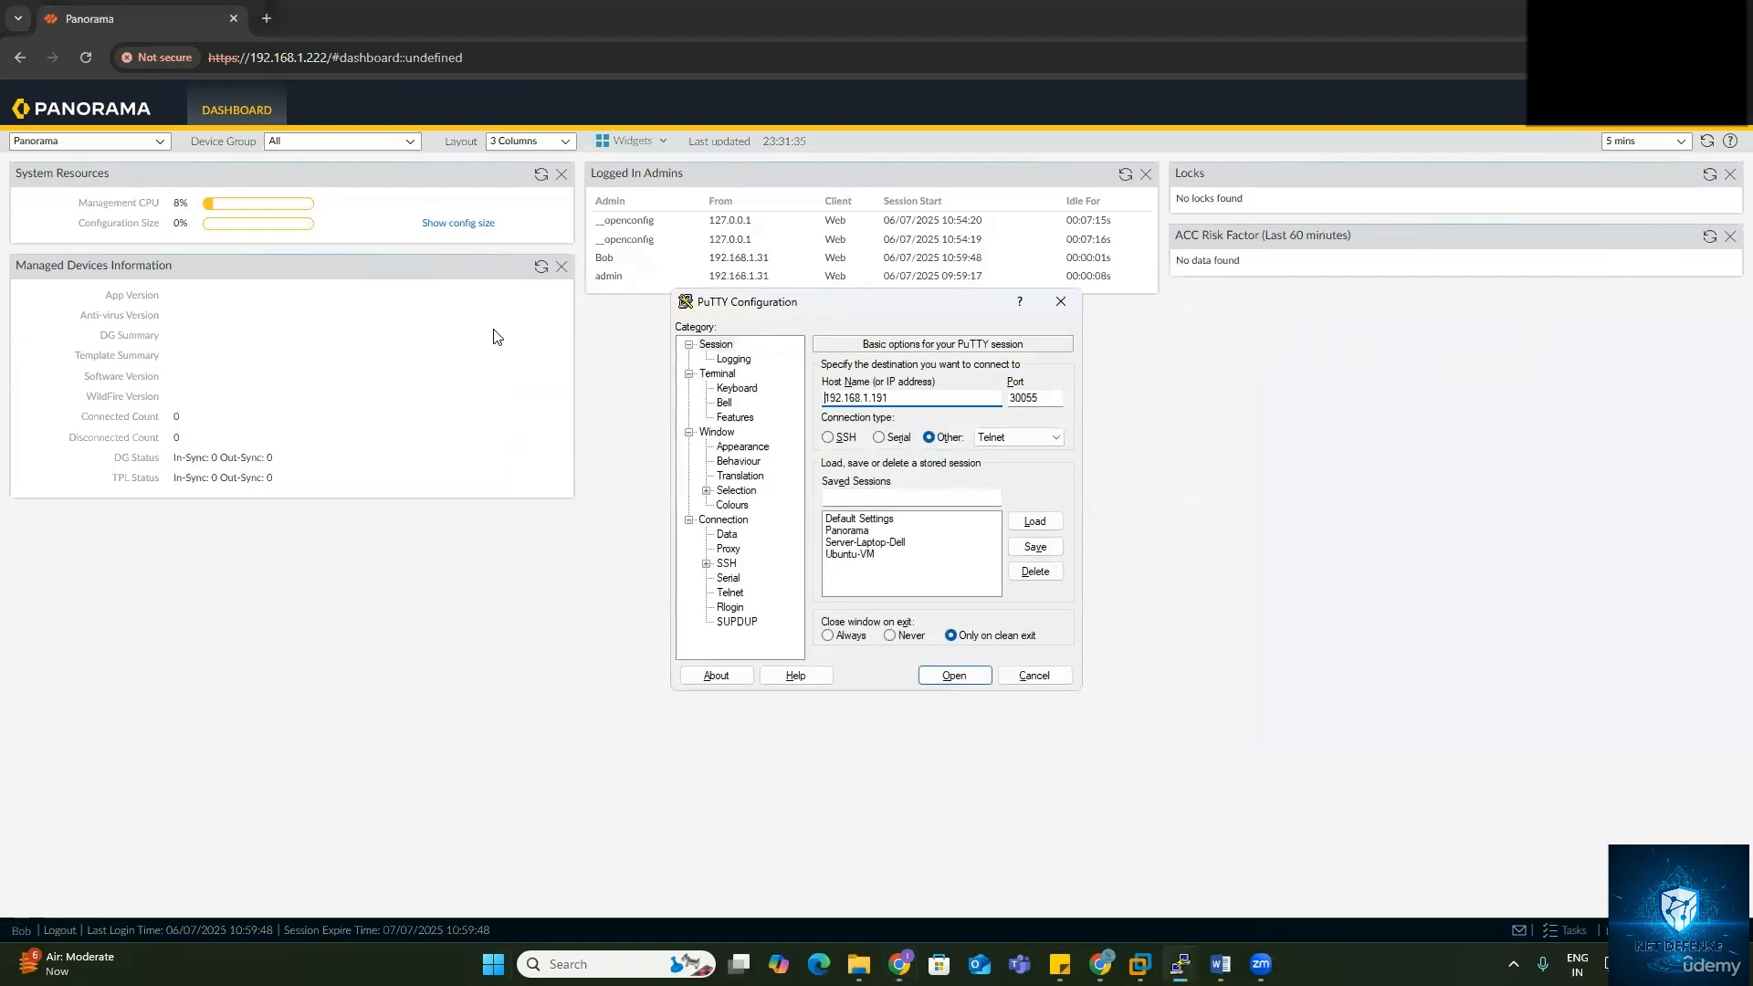
Step: Search 'power' and run Windows PowerShell as administrator, confirming the elevation prompt
{"action": "key", "text": "super"}
{"action": "type", "text": "power"}
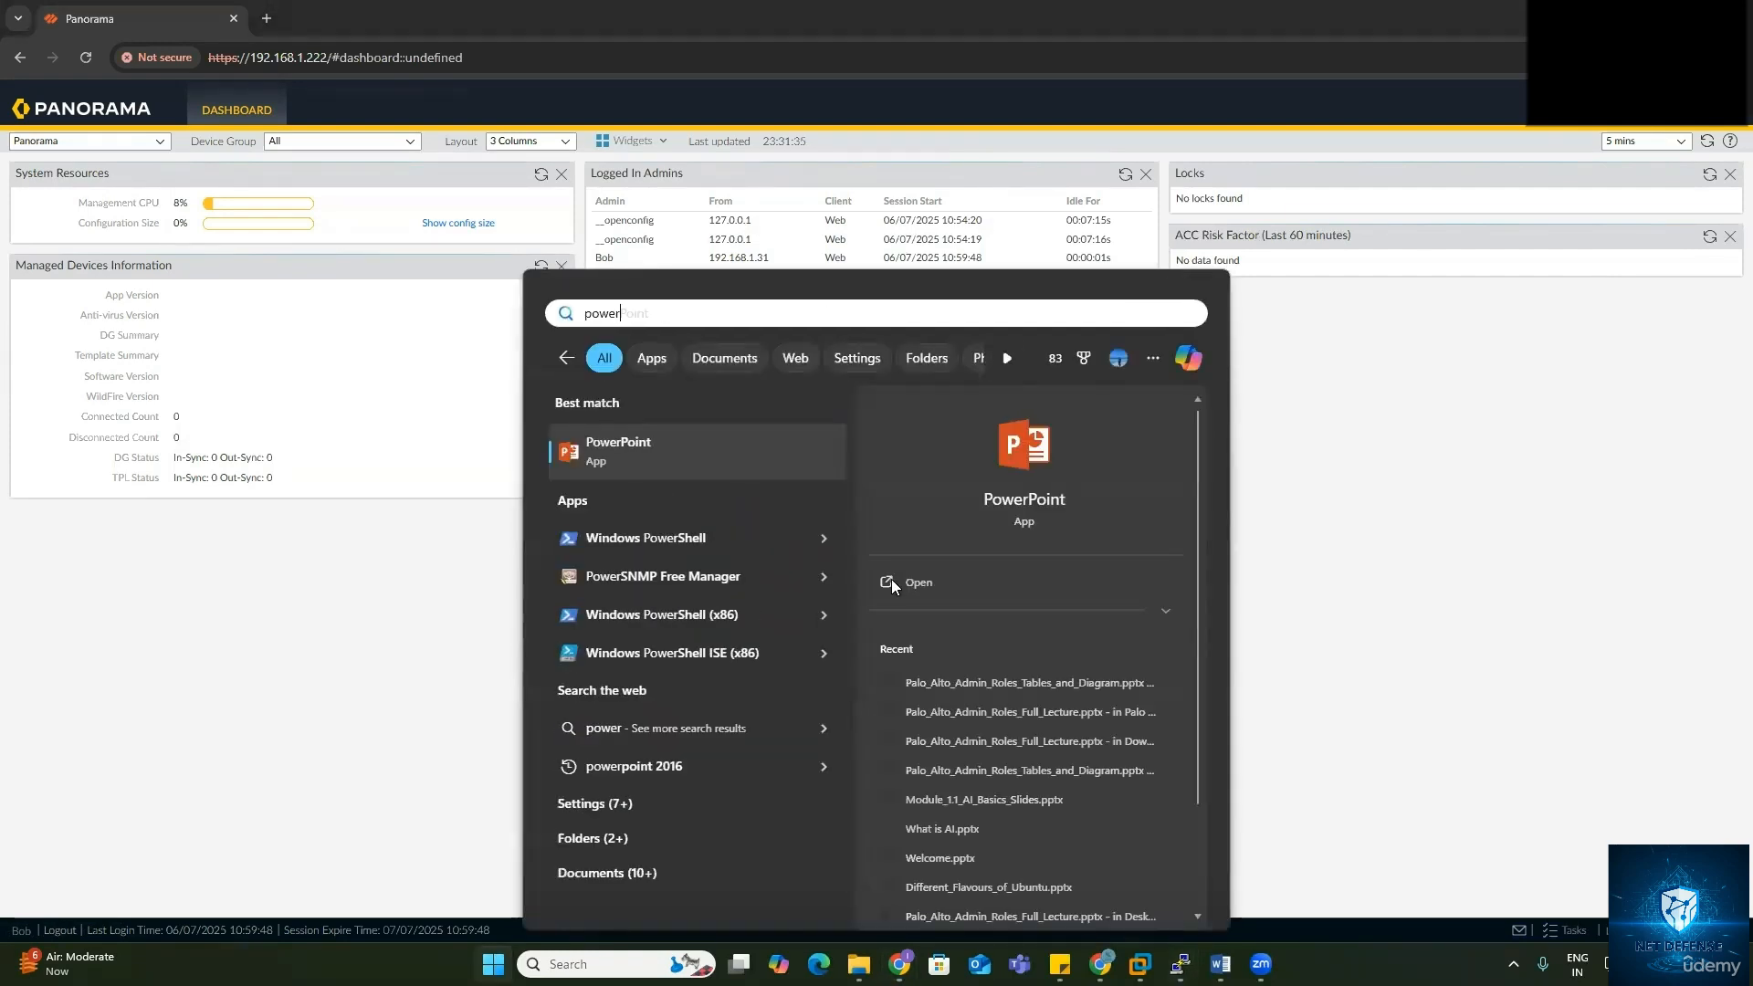
{"action": "right_click", "coordinate": [672, 541]}
{"action": "left_click", "coordinate": [741, 568]}
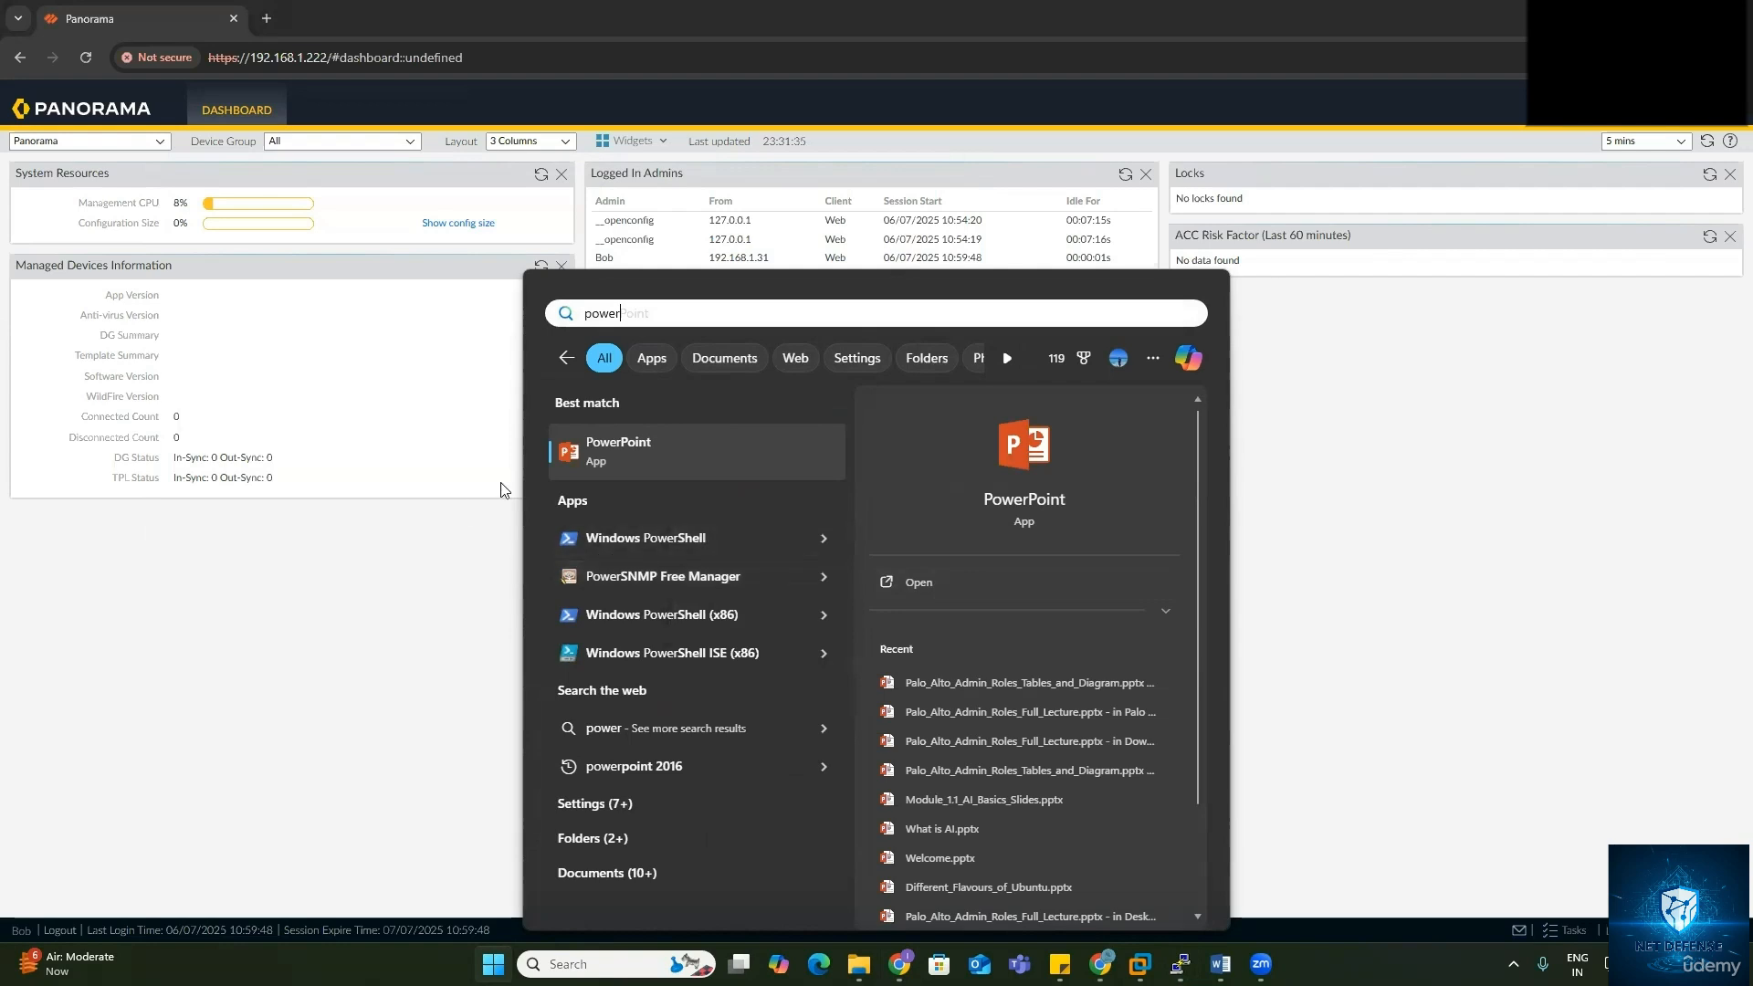
{"action": "left_click", "coordinate": [442, 442]}
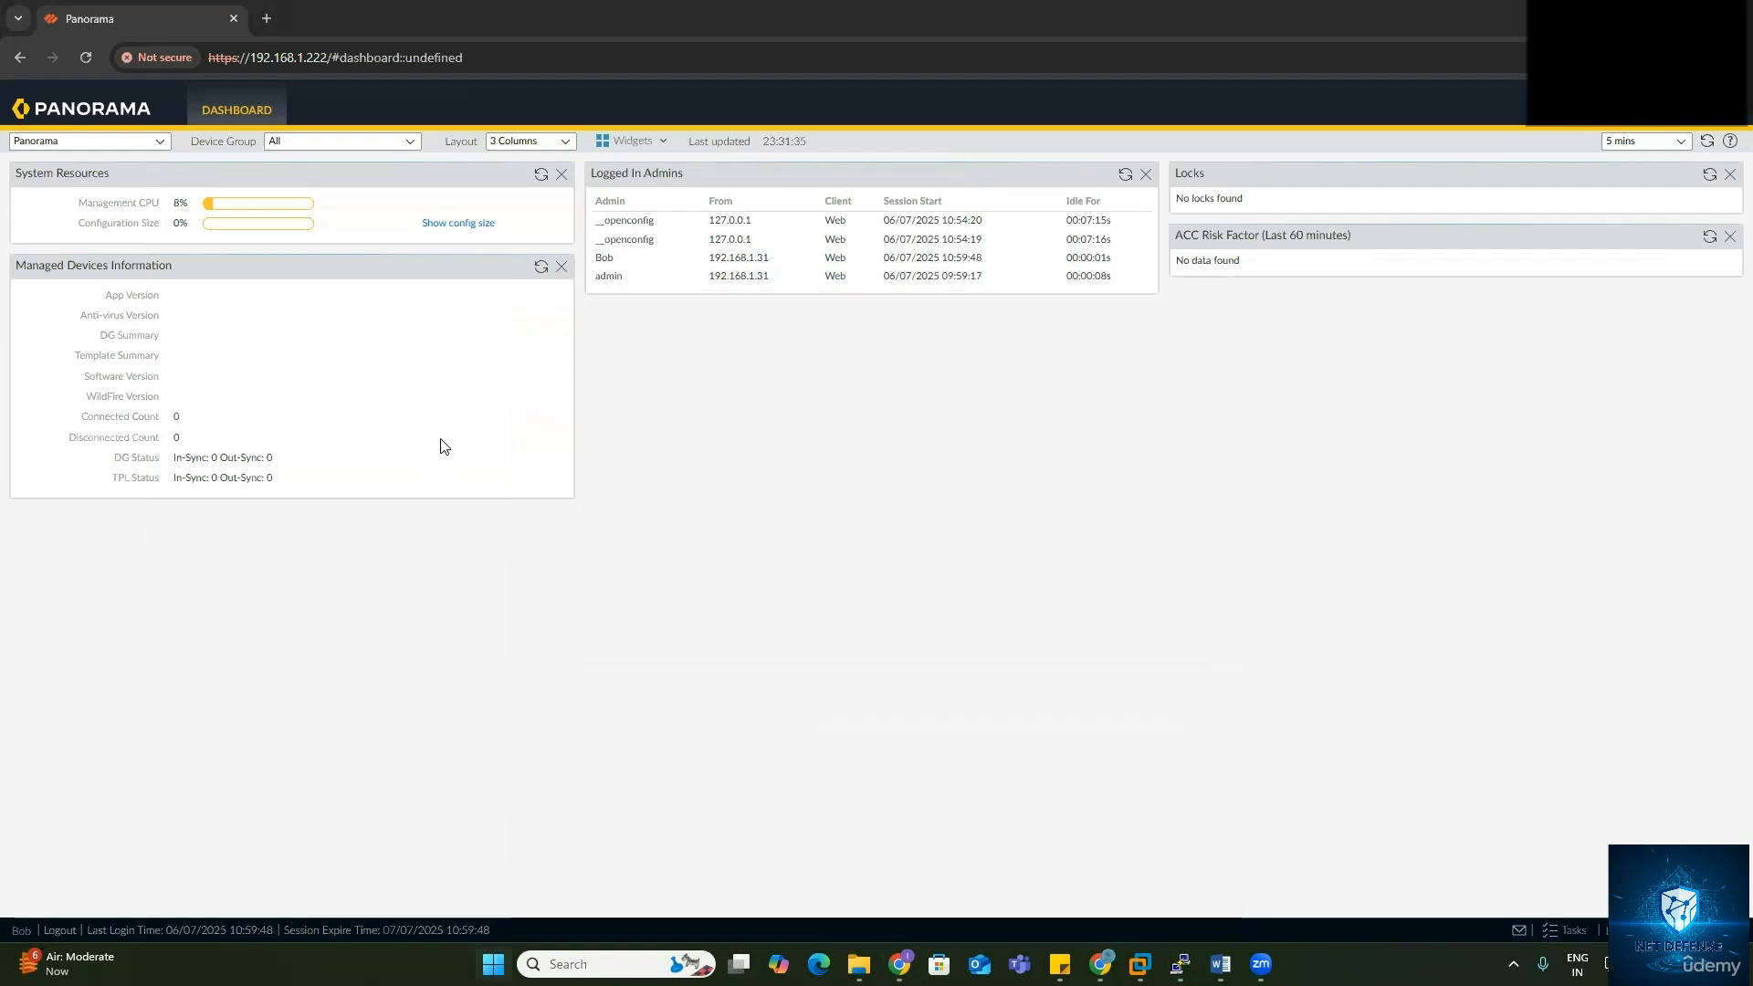
Step: Place the PowerShell window beside the dashboard and ping 192.168.1.222, then stop it
{"action": "left_click_drag", "start_coordinate": [380, 39], "coordinate": [1017, 311]}
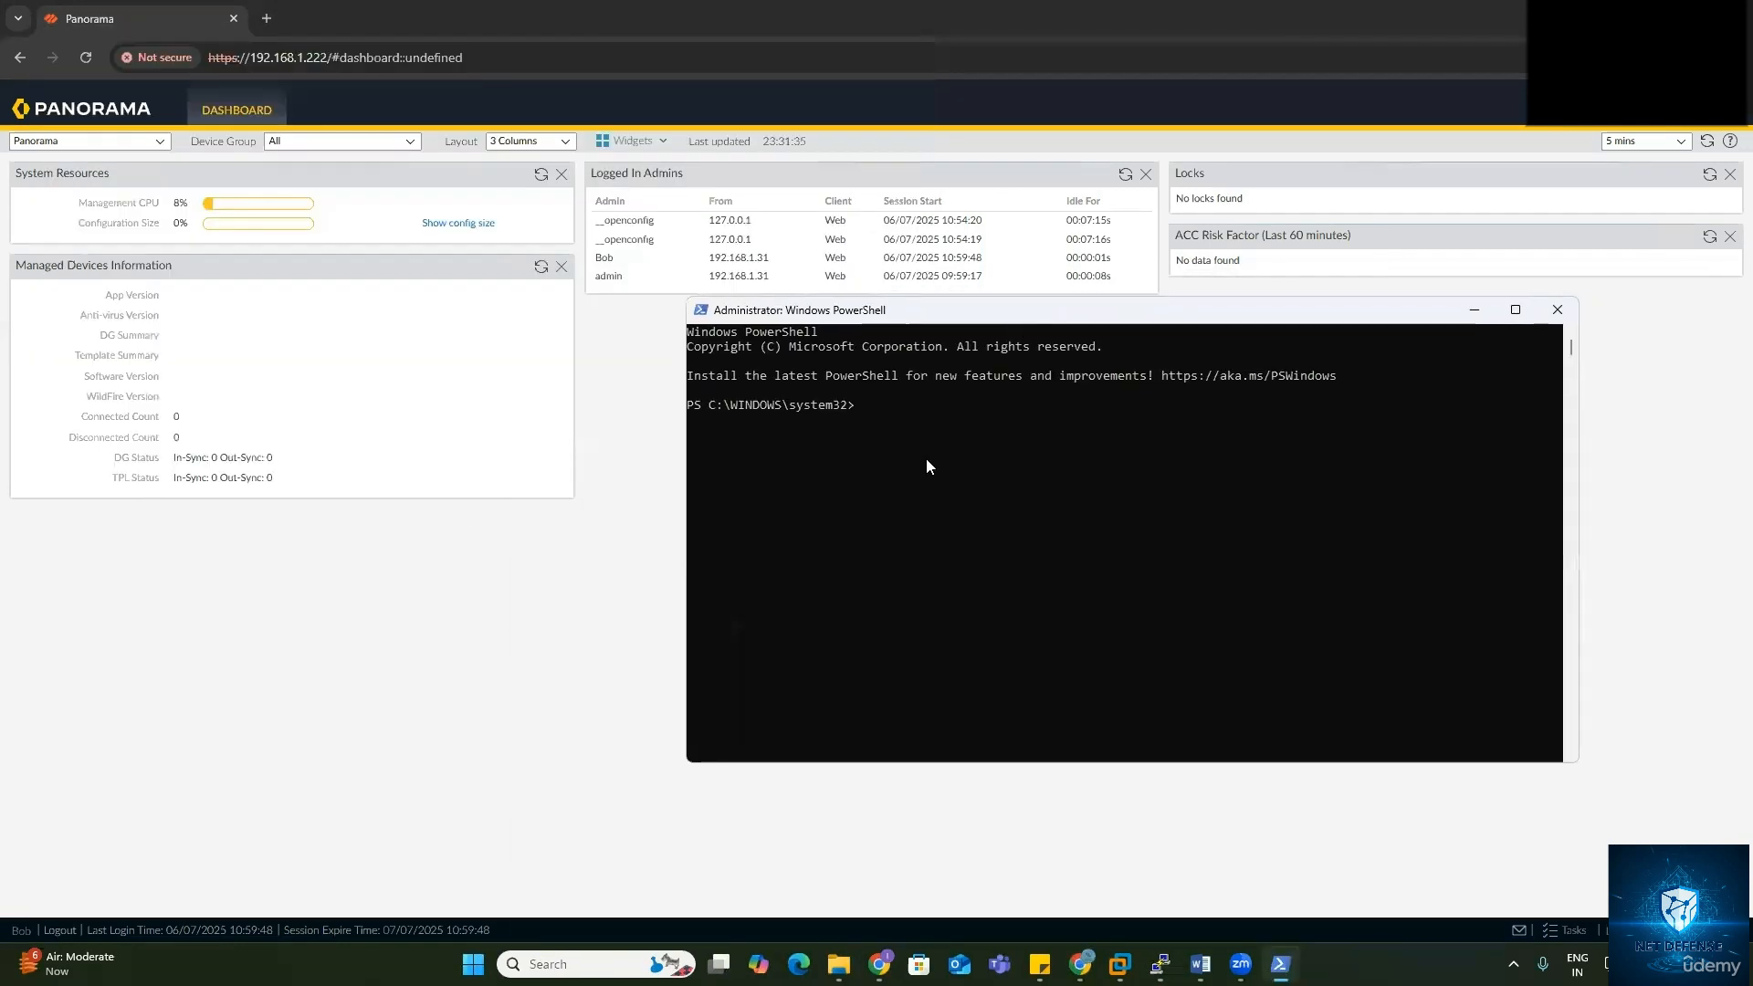
{"action": "left_click", "coordinate": [925, 460]}
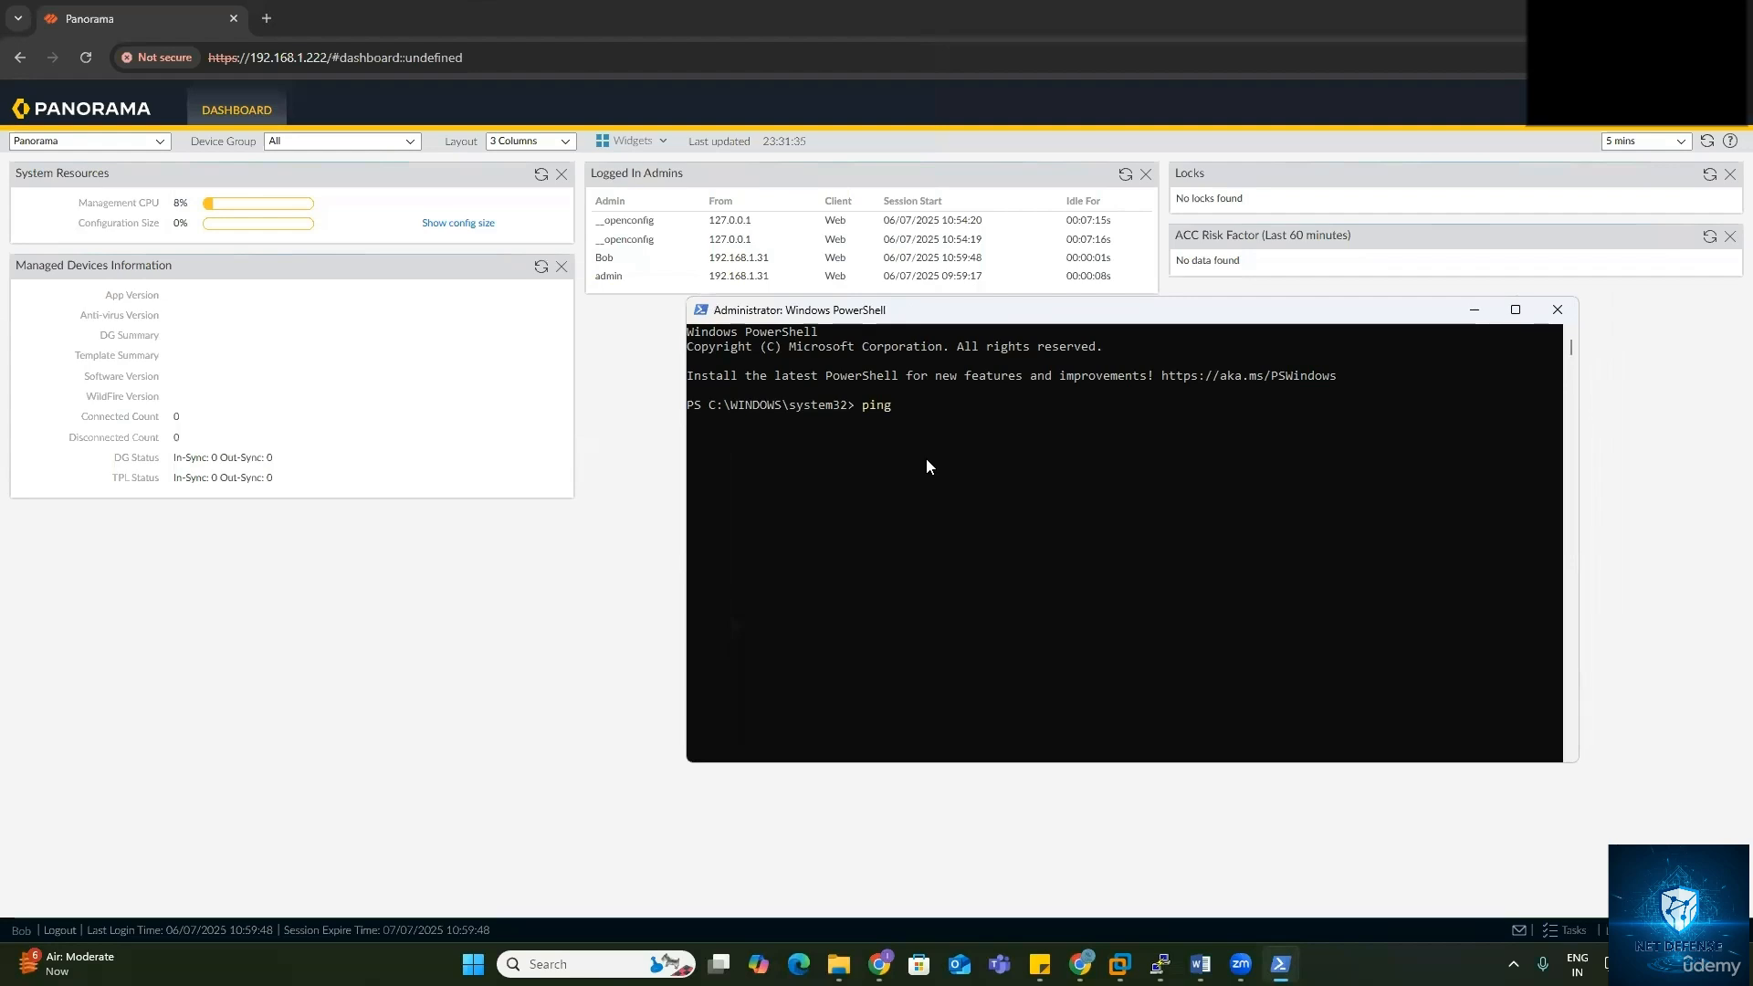
{"action": "type", "text": "192.168.1.222"}
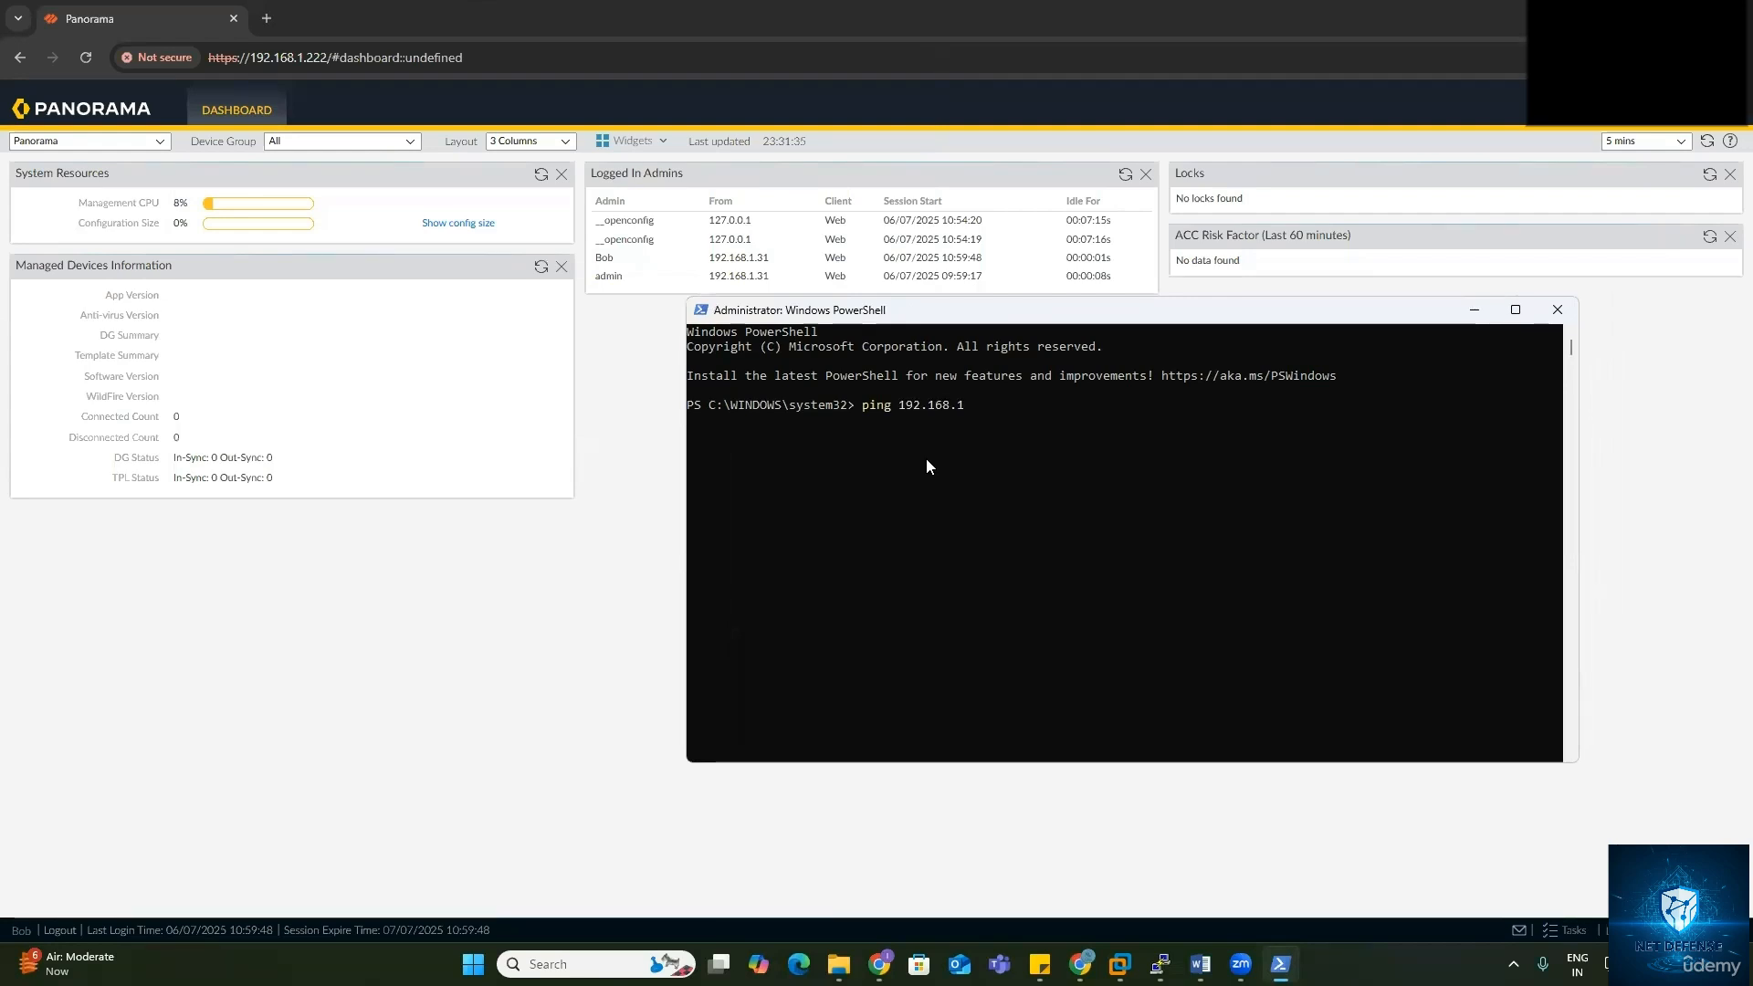
{"action": "key", "text": "Return"}
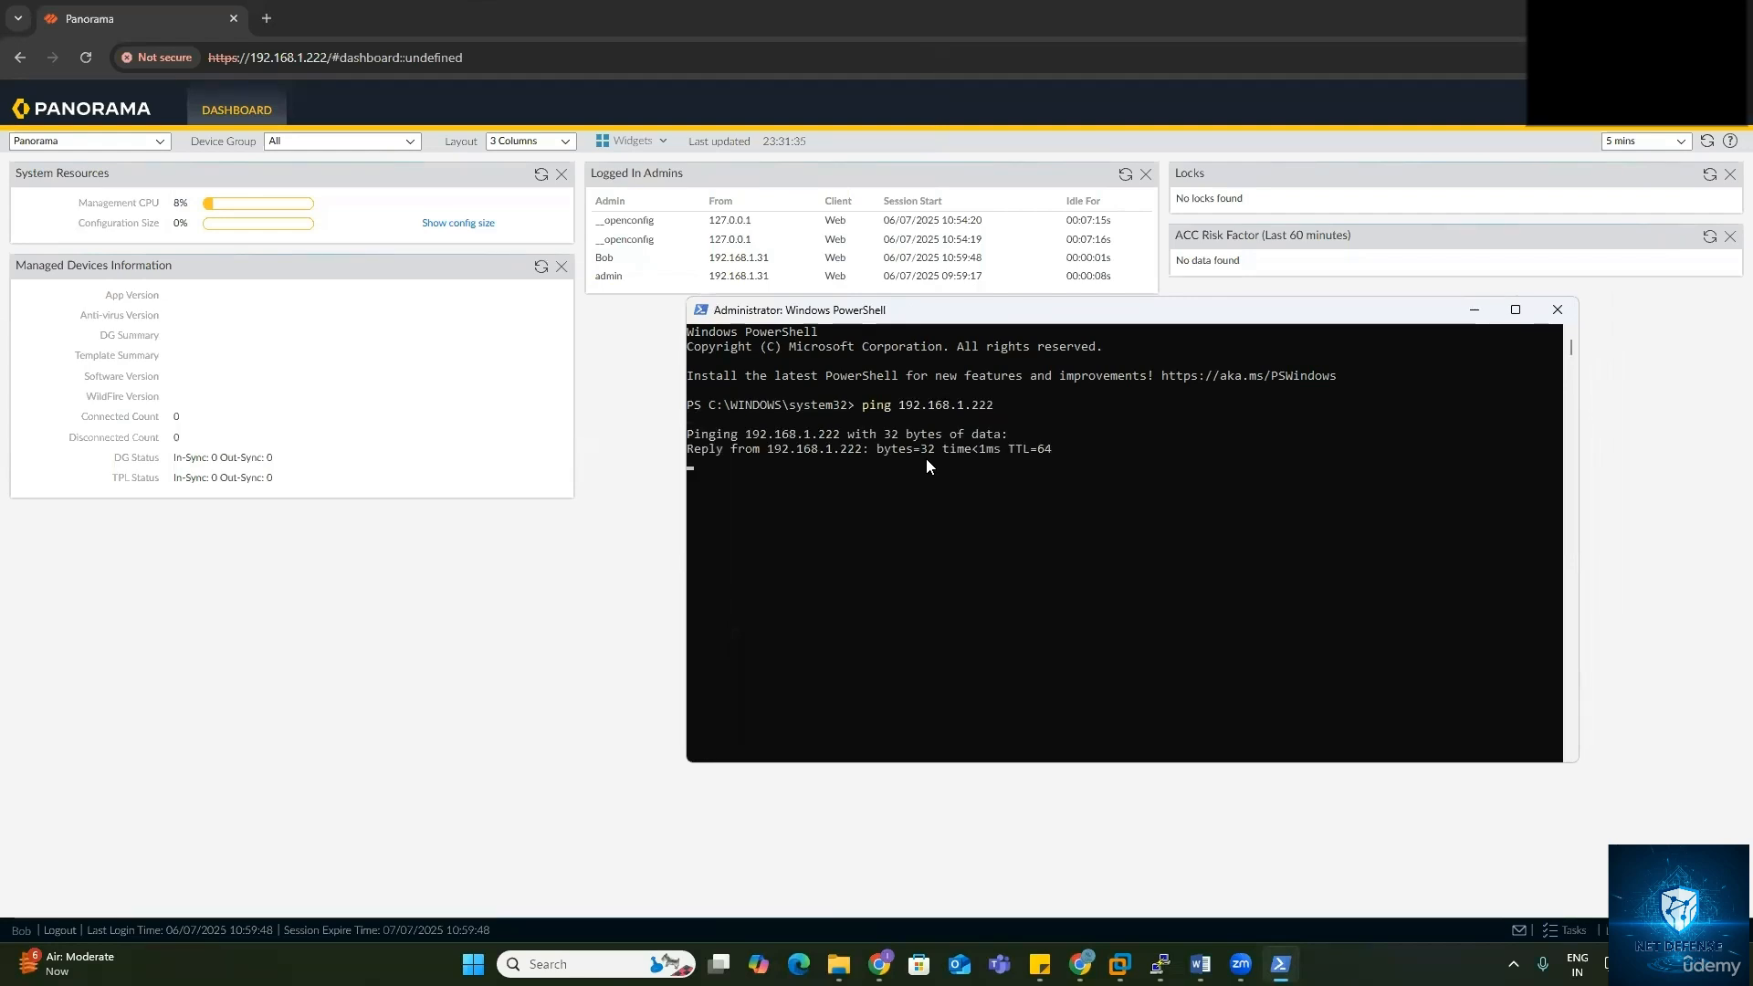
{"action": "key", "text": "ctrl+c"}
Step: Attempt SSH to Panorama as the Network Admin user, then paste the ssh-keygen -R 192.168.1.222 command from the error
{"action": "type", "text": "ssh "}
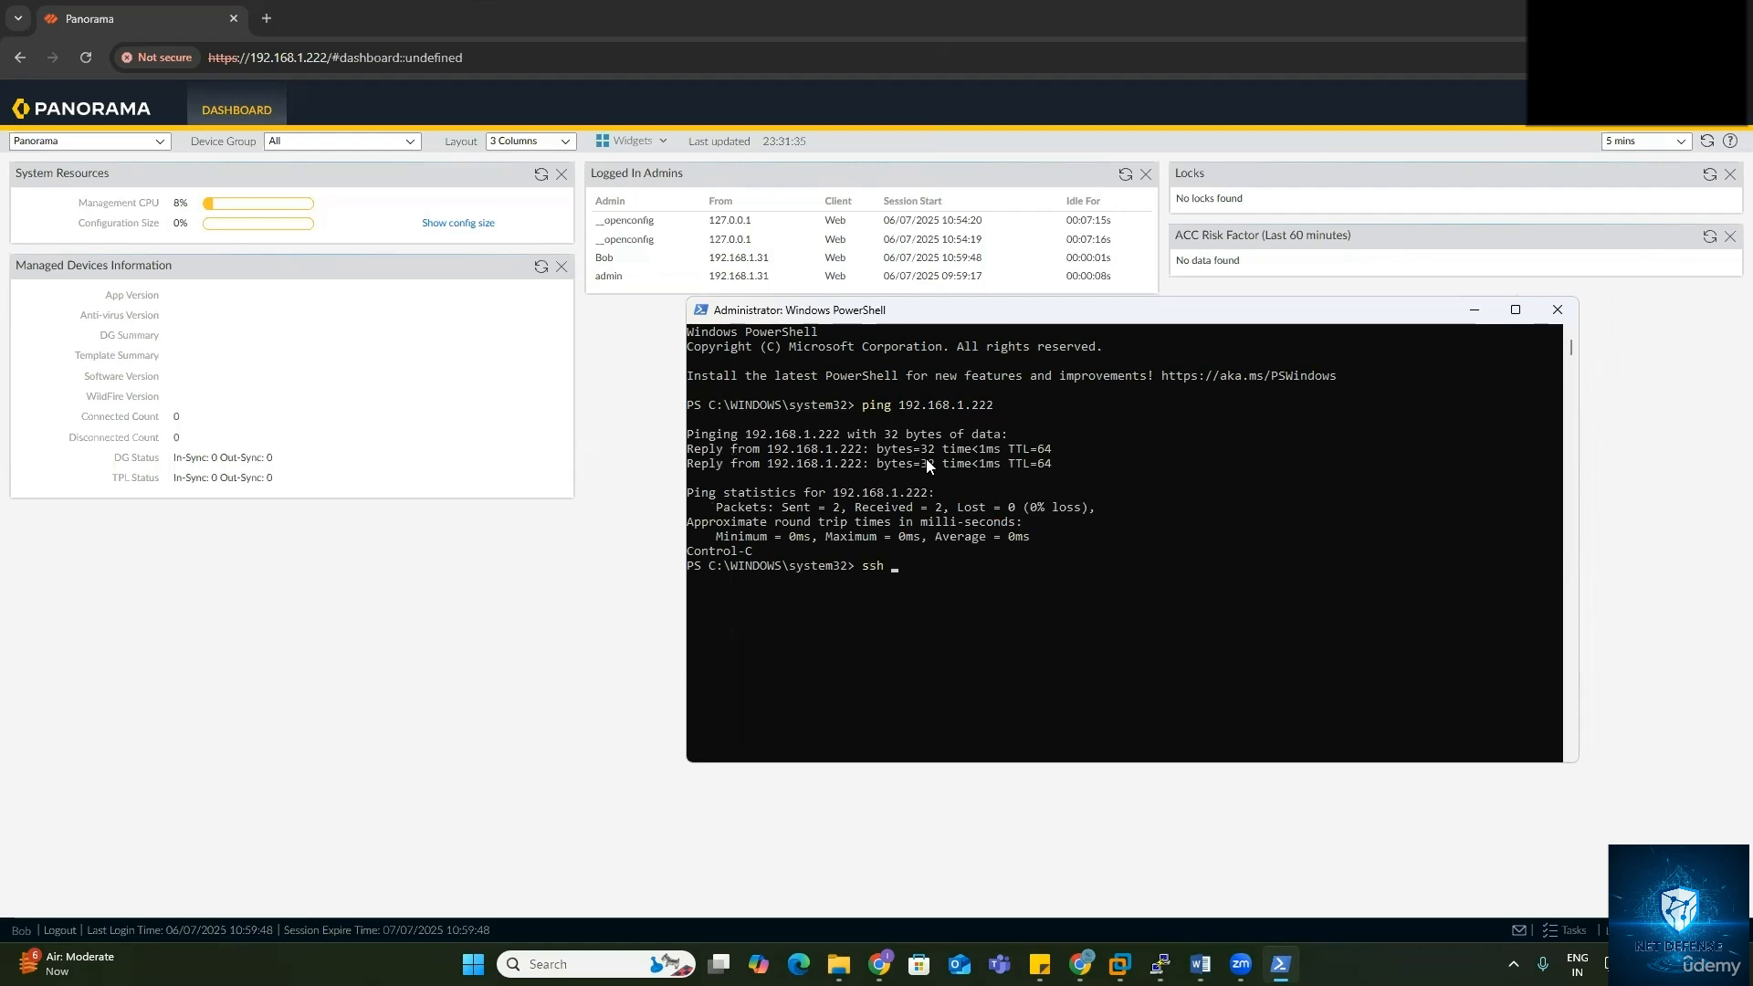
{"action": "type", "text": "Bob@192.168.1.222"}
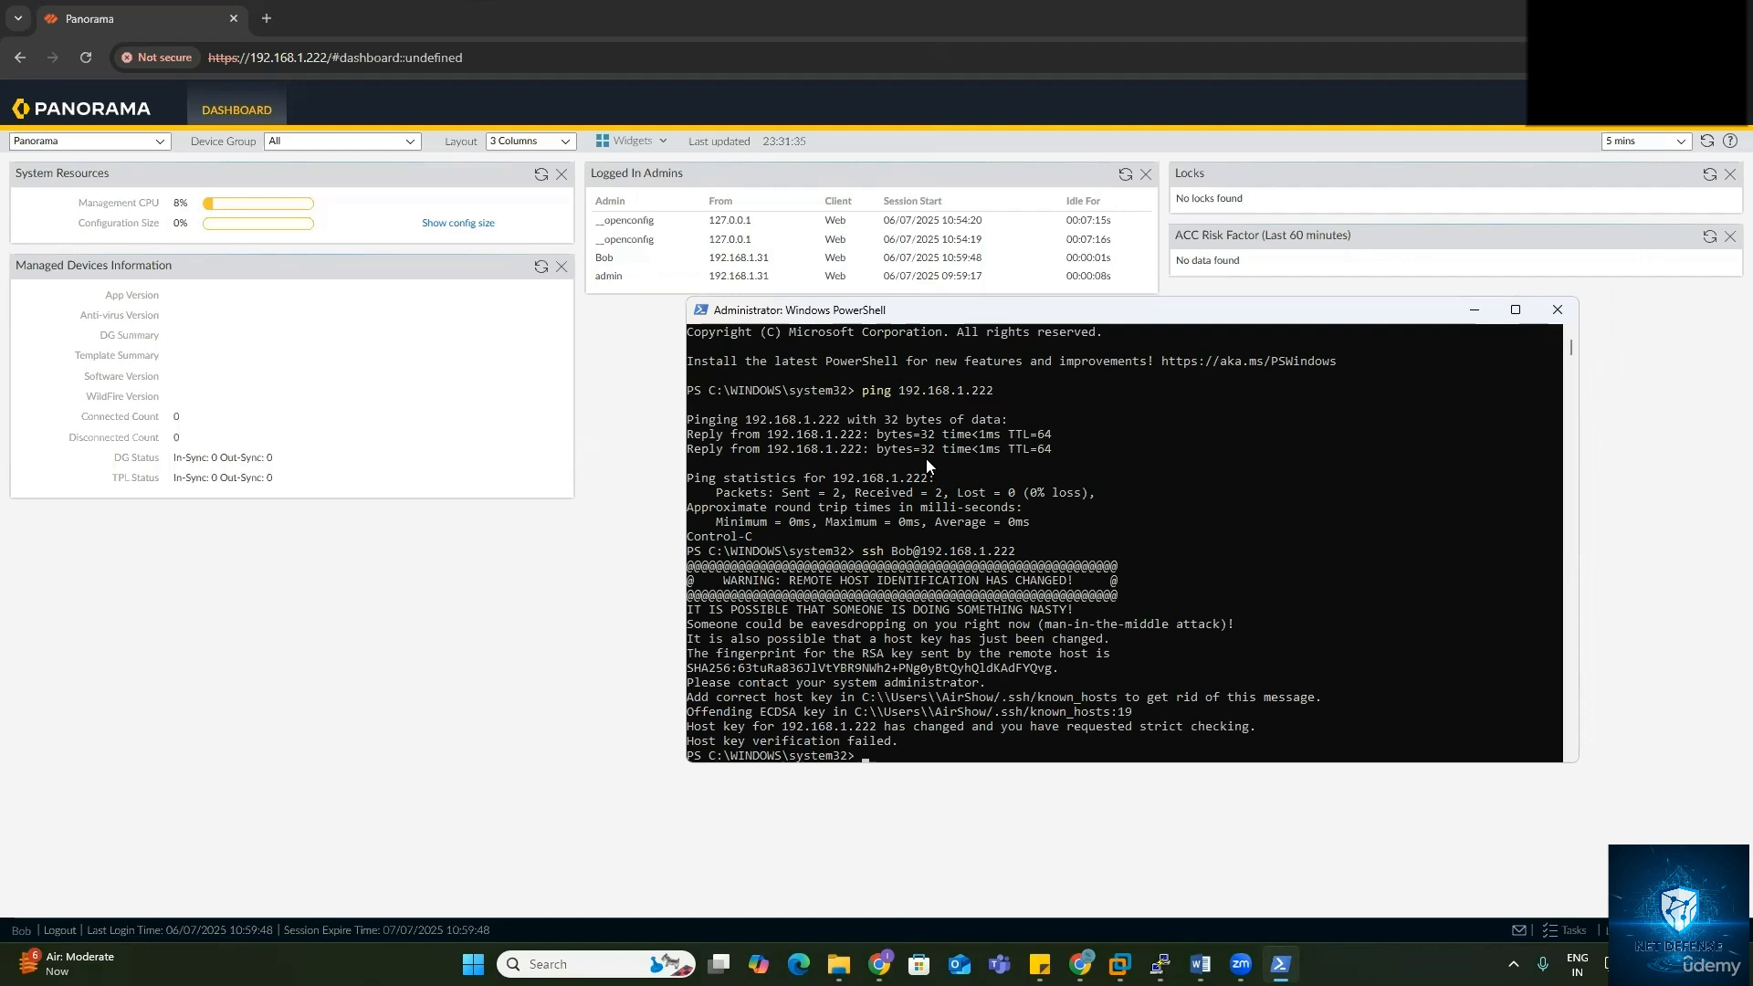
{"action": "left_click_drag", "start_coordinate": [688, 552], "coordinate": [899, 741]}
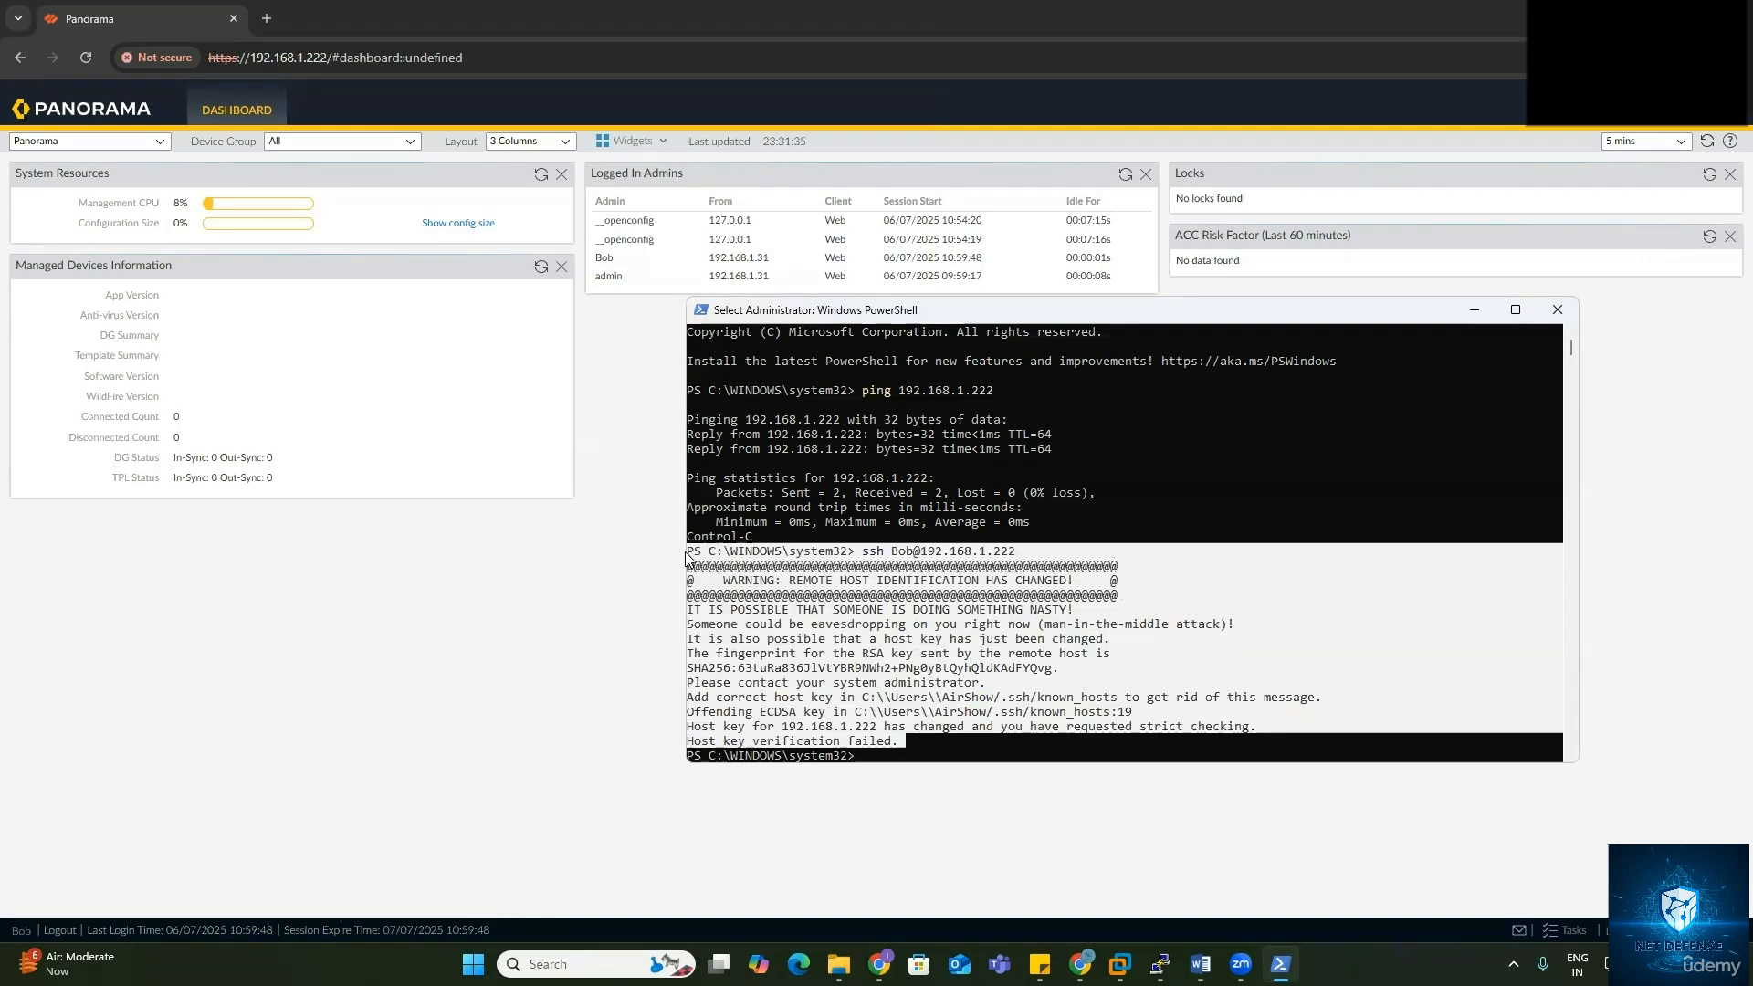
{"action": "key", "text": "ctrl+c"}
{"action": "key", "text": "alt+Tab"}
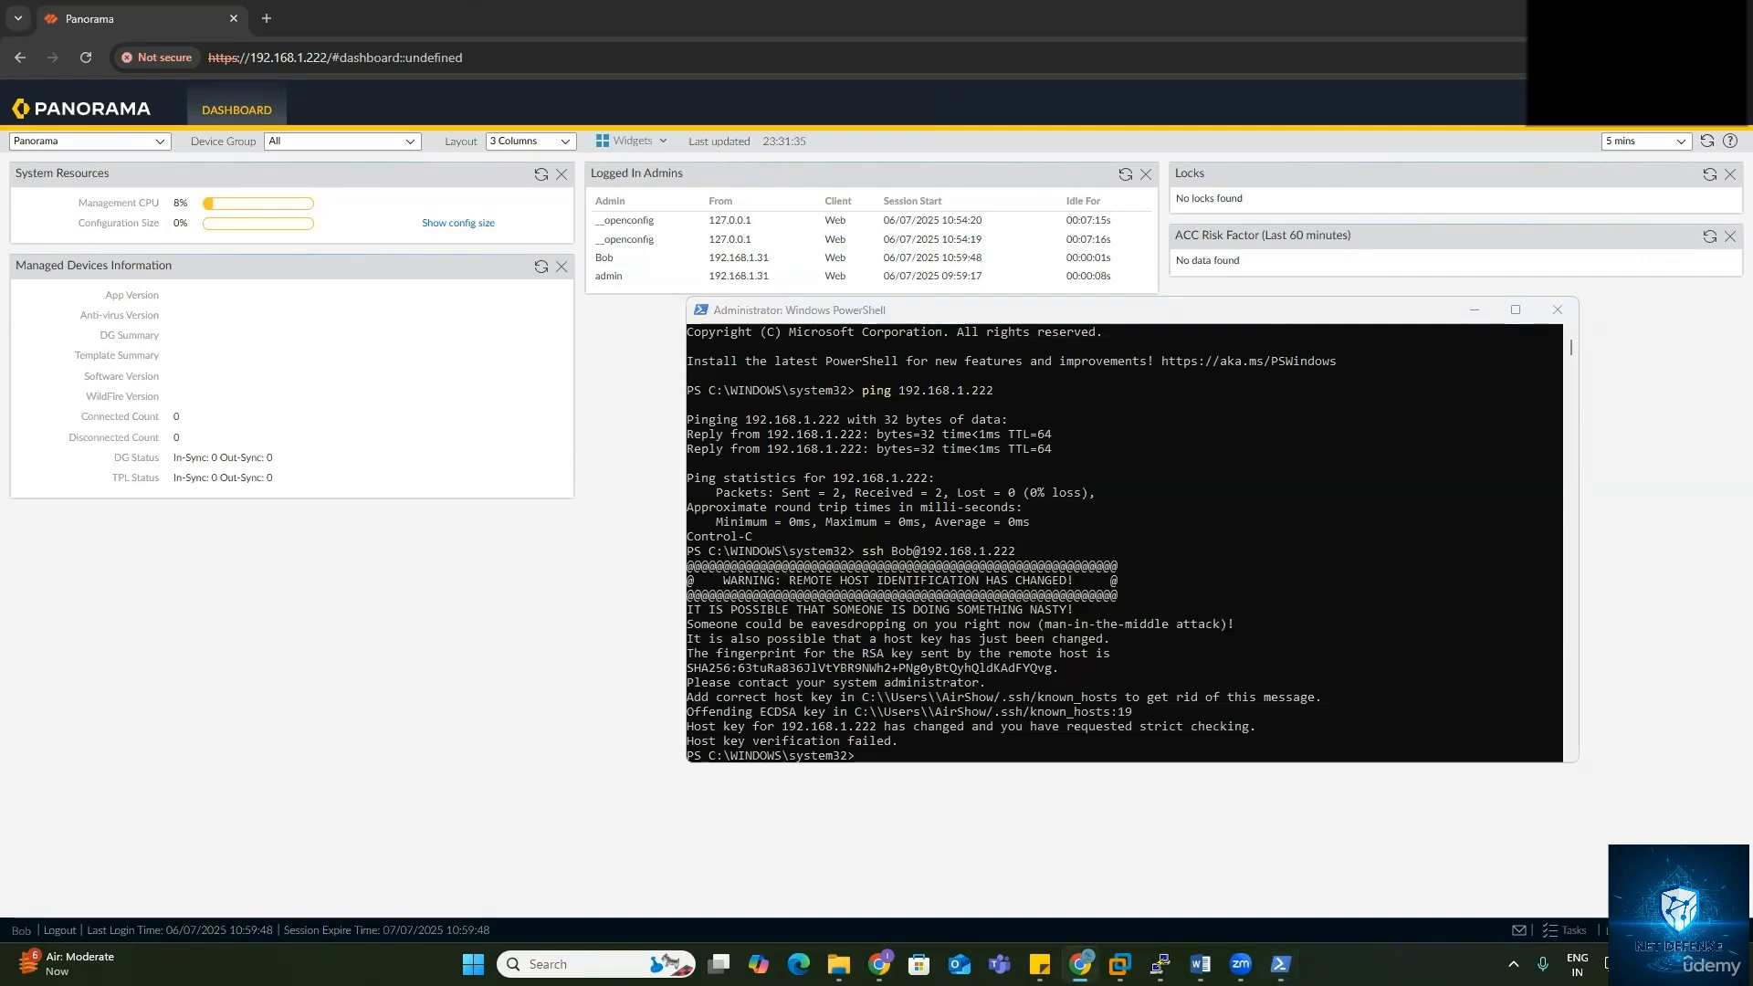
{"action": "left_click", "coordinate": [807, 701]}
{"action": "right_click", "coordinate": [882, 706]}
Step: Clear the stale host keys, reconnect over SSH to 192.168.1.222, accept the new key and log in
{"action": "key", "text": "Return"}
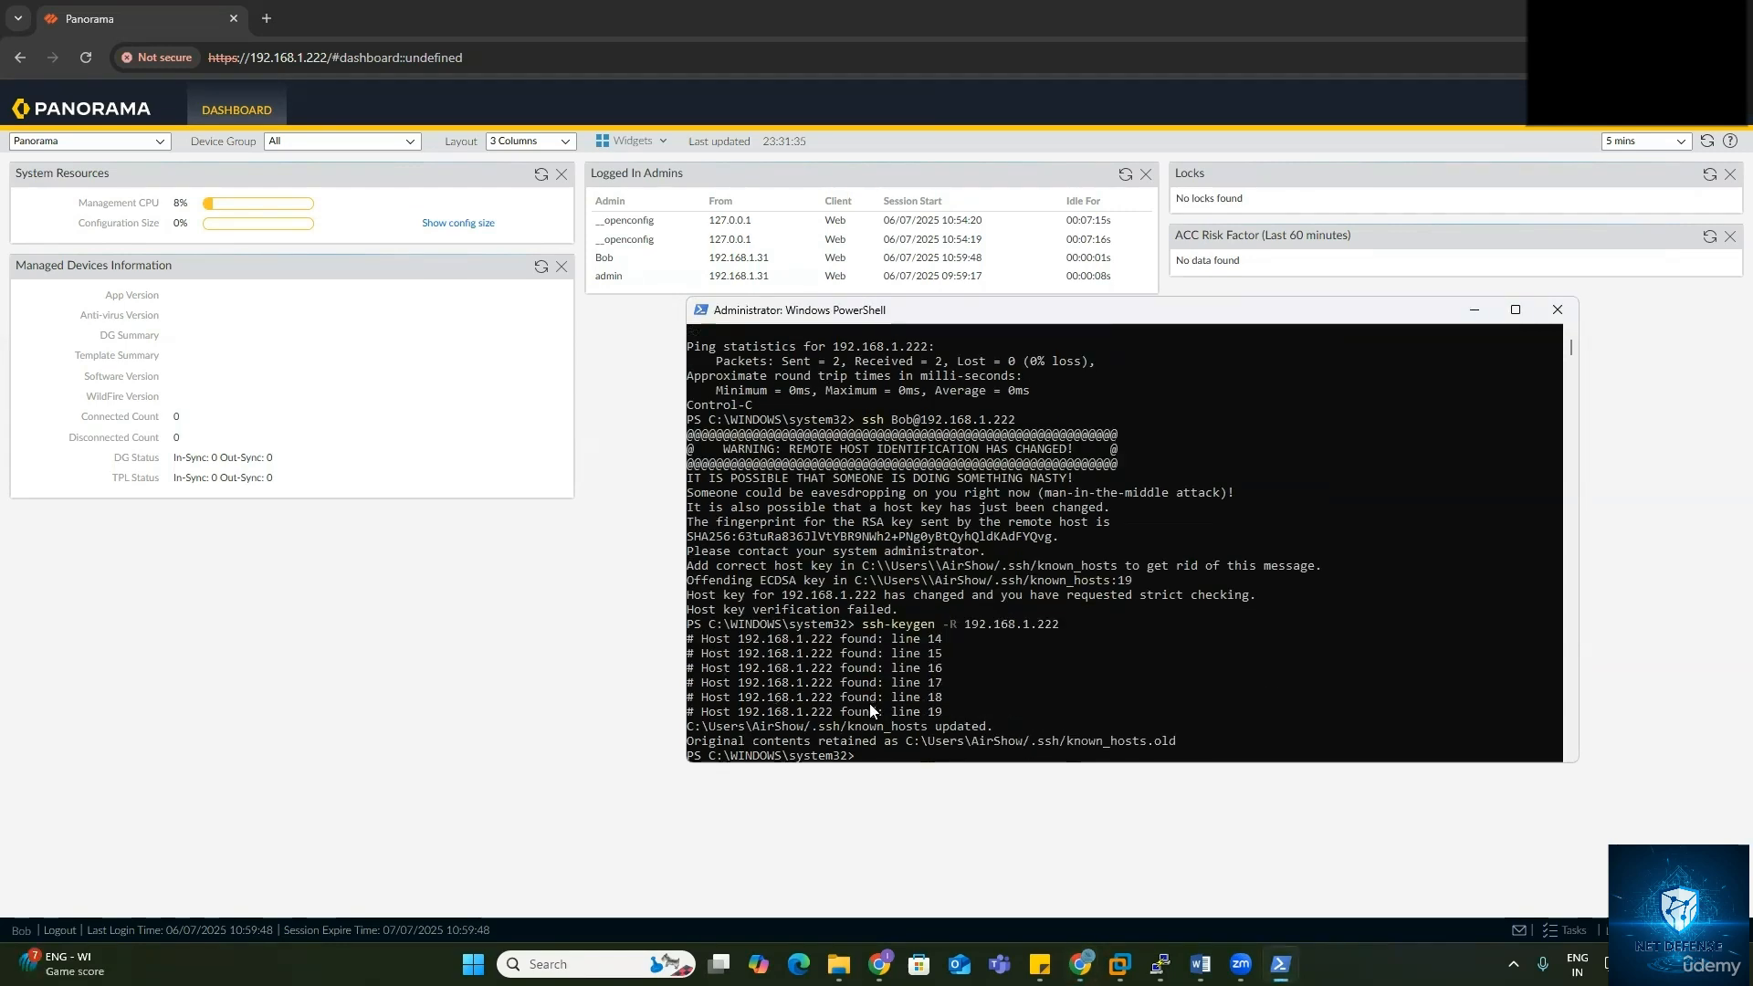
{"action": "key", "text": "Up"}
{"action": "key", "text": "Up"}
{"action": "key", "text": "Return"}
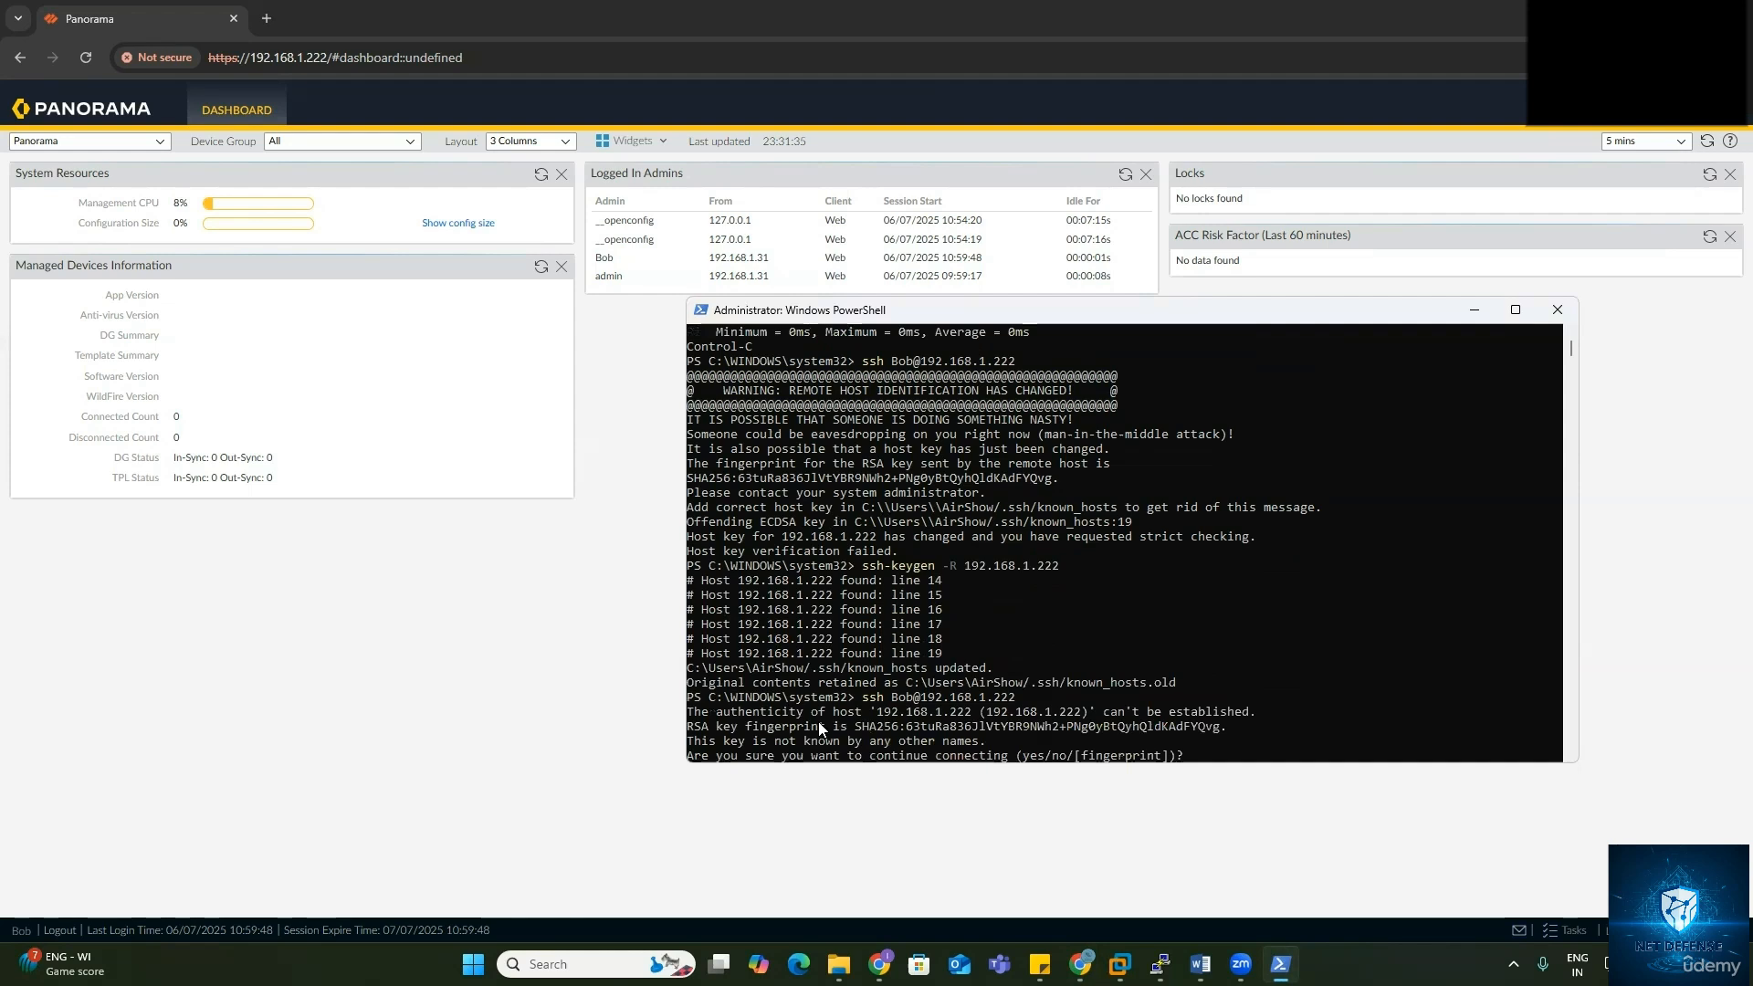
{"action": "type", "text": "yes"}
{"action": "key", "text": "Return"}
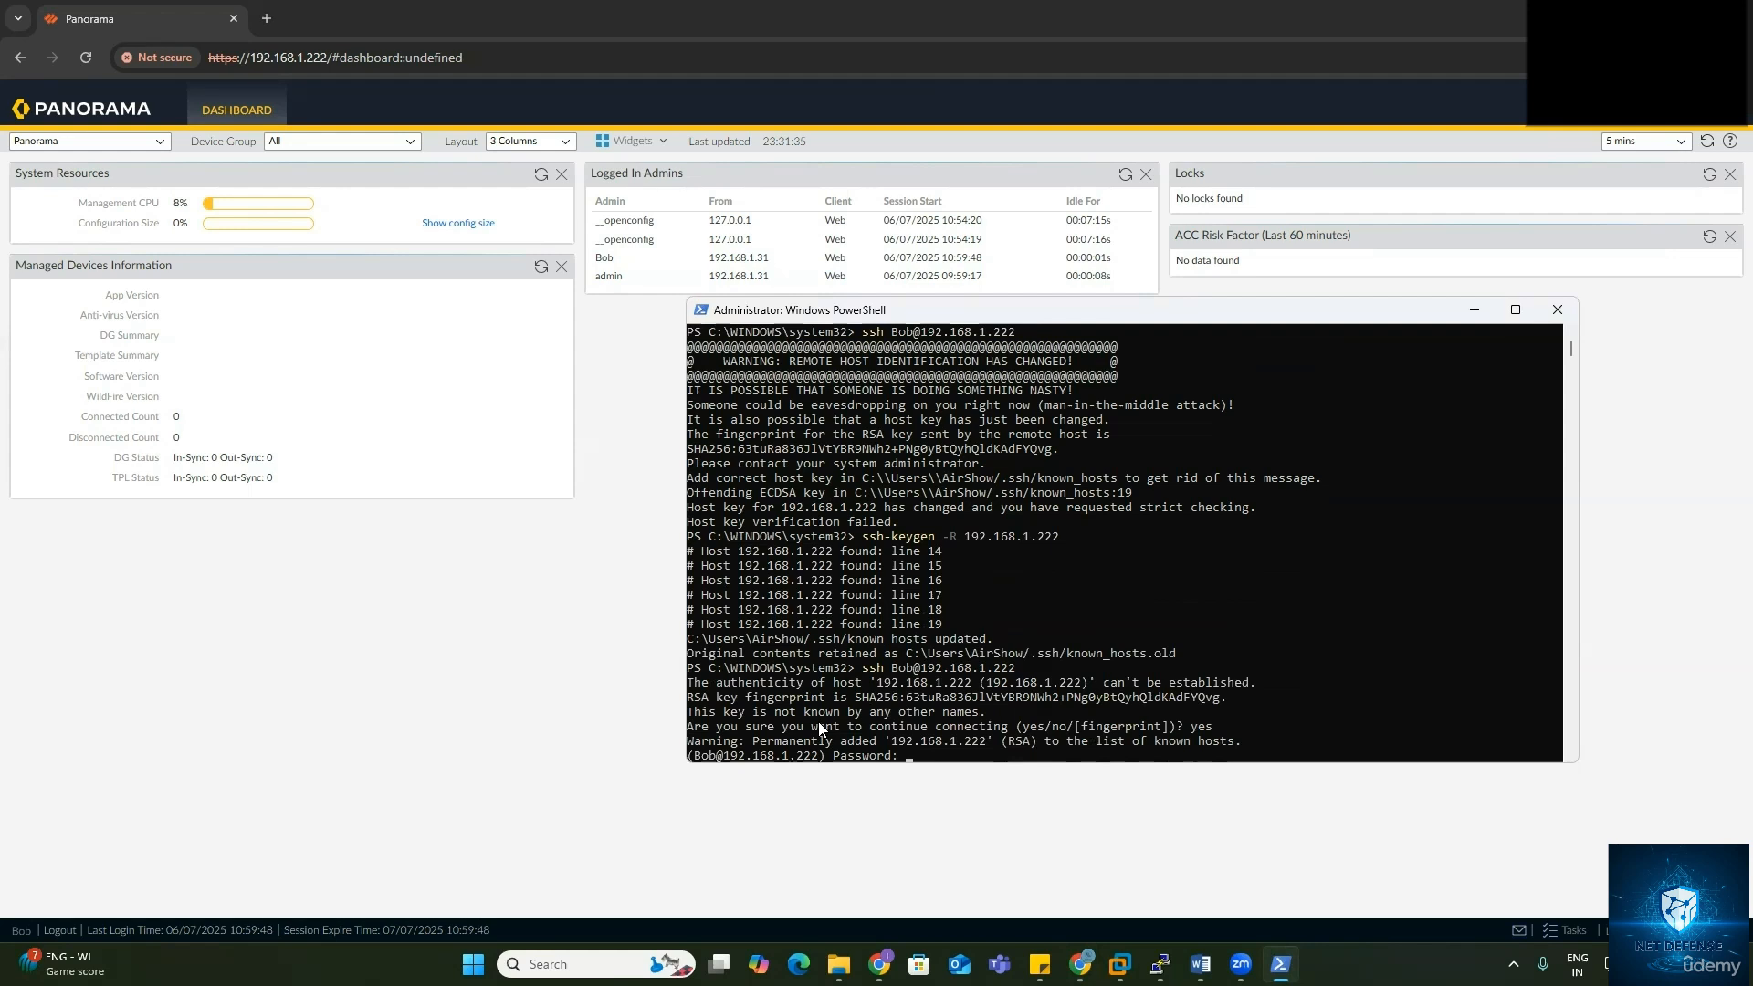
{"action": "key", "text": "Return"}
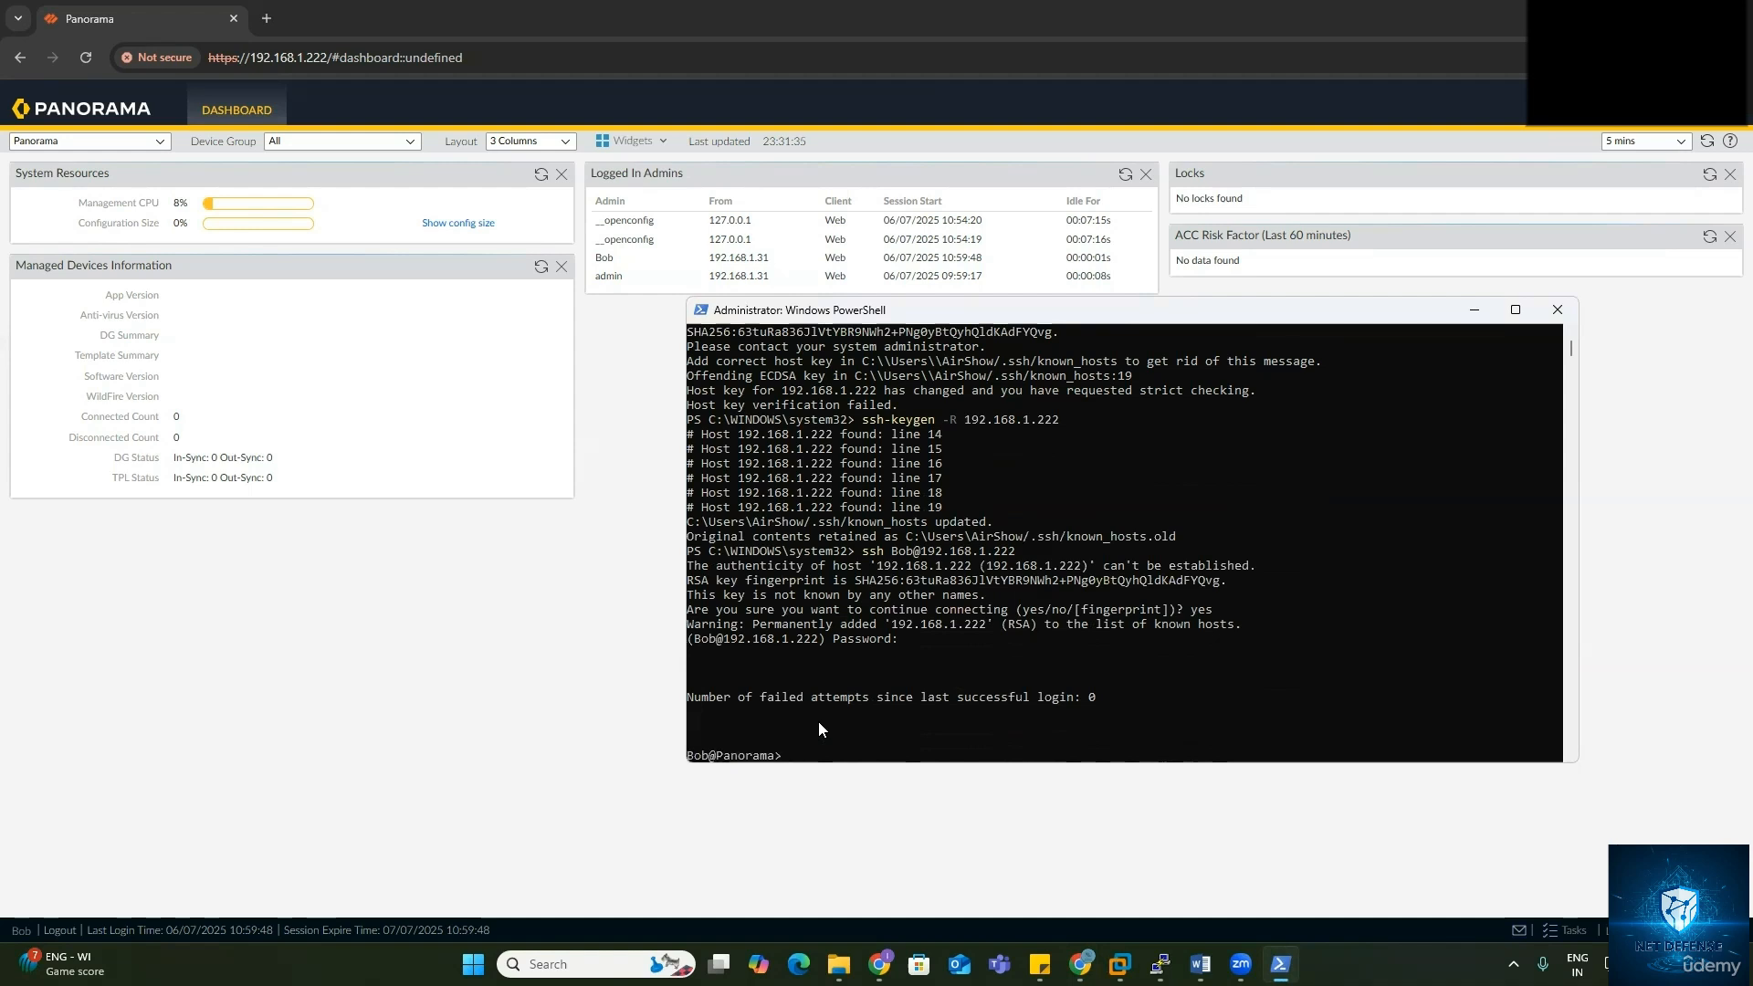
Step: Run 'show interface management' in the Panorama CLI, page through the output, then exit the session
{"action": "key", "text": "Return"}
{"action": "key", "text": "Return"}
{"action": "type", "text": "show"}
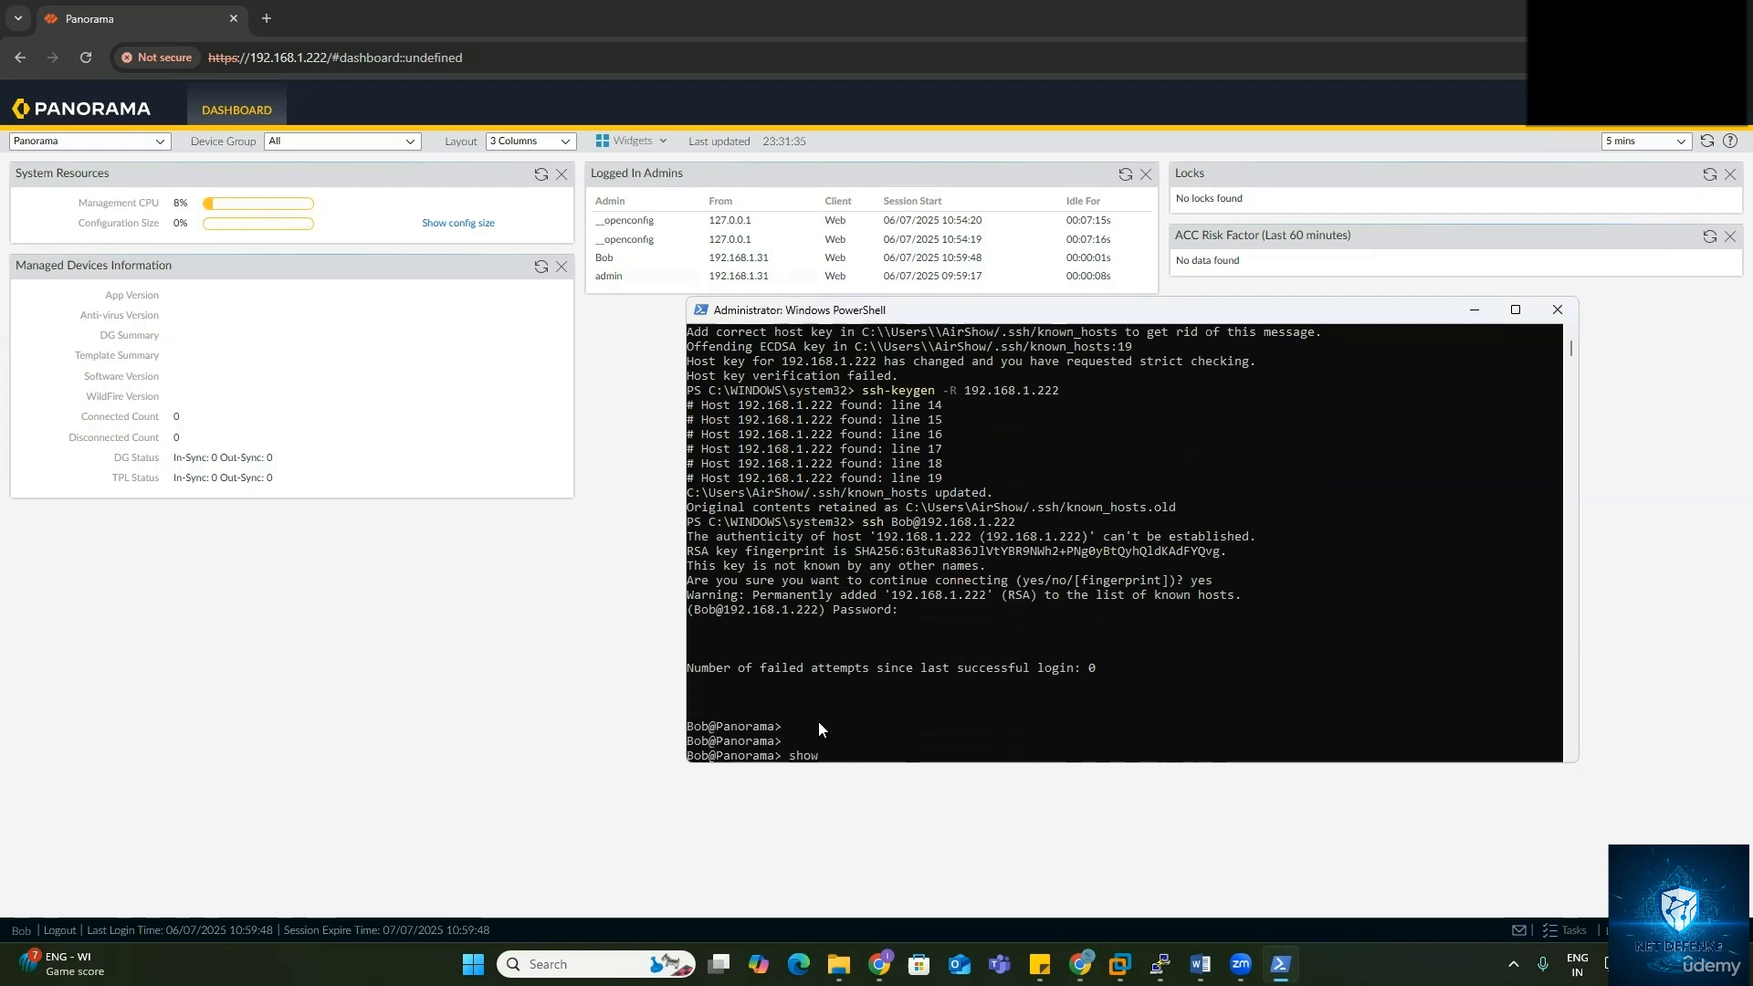
{"action": "type", "text": " interface management"}
{"action": "key", "text": "Return"}
{"action": "key", "text": "space"}
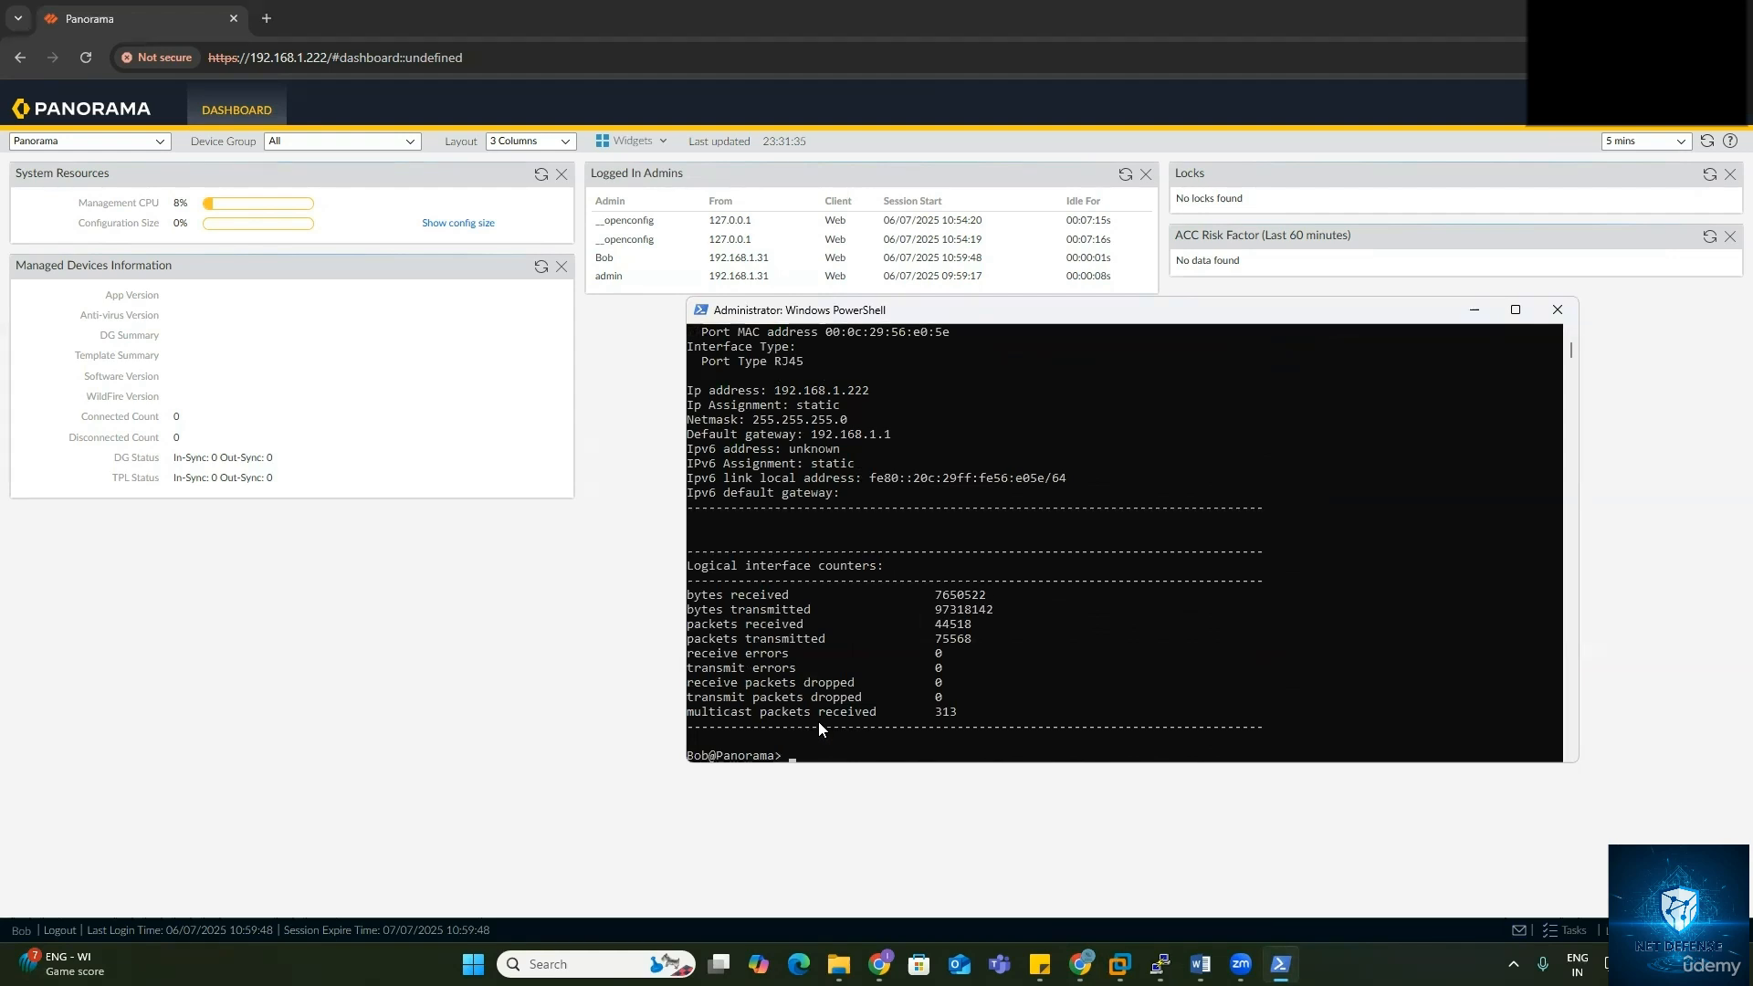
{"action": "left_click", "coordinate": [1020, 595]}
{"action": "type", "text": "ex"}
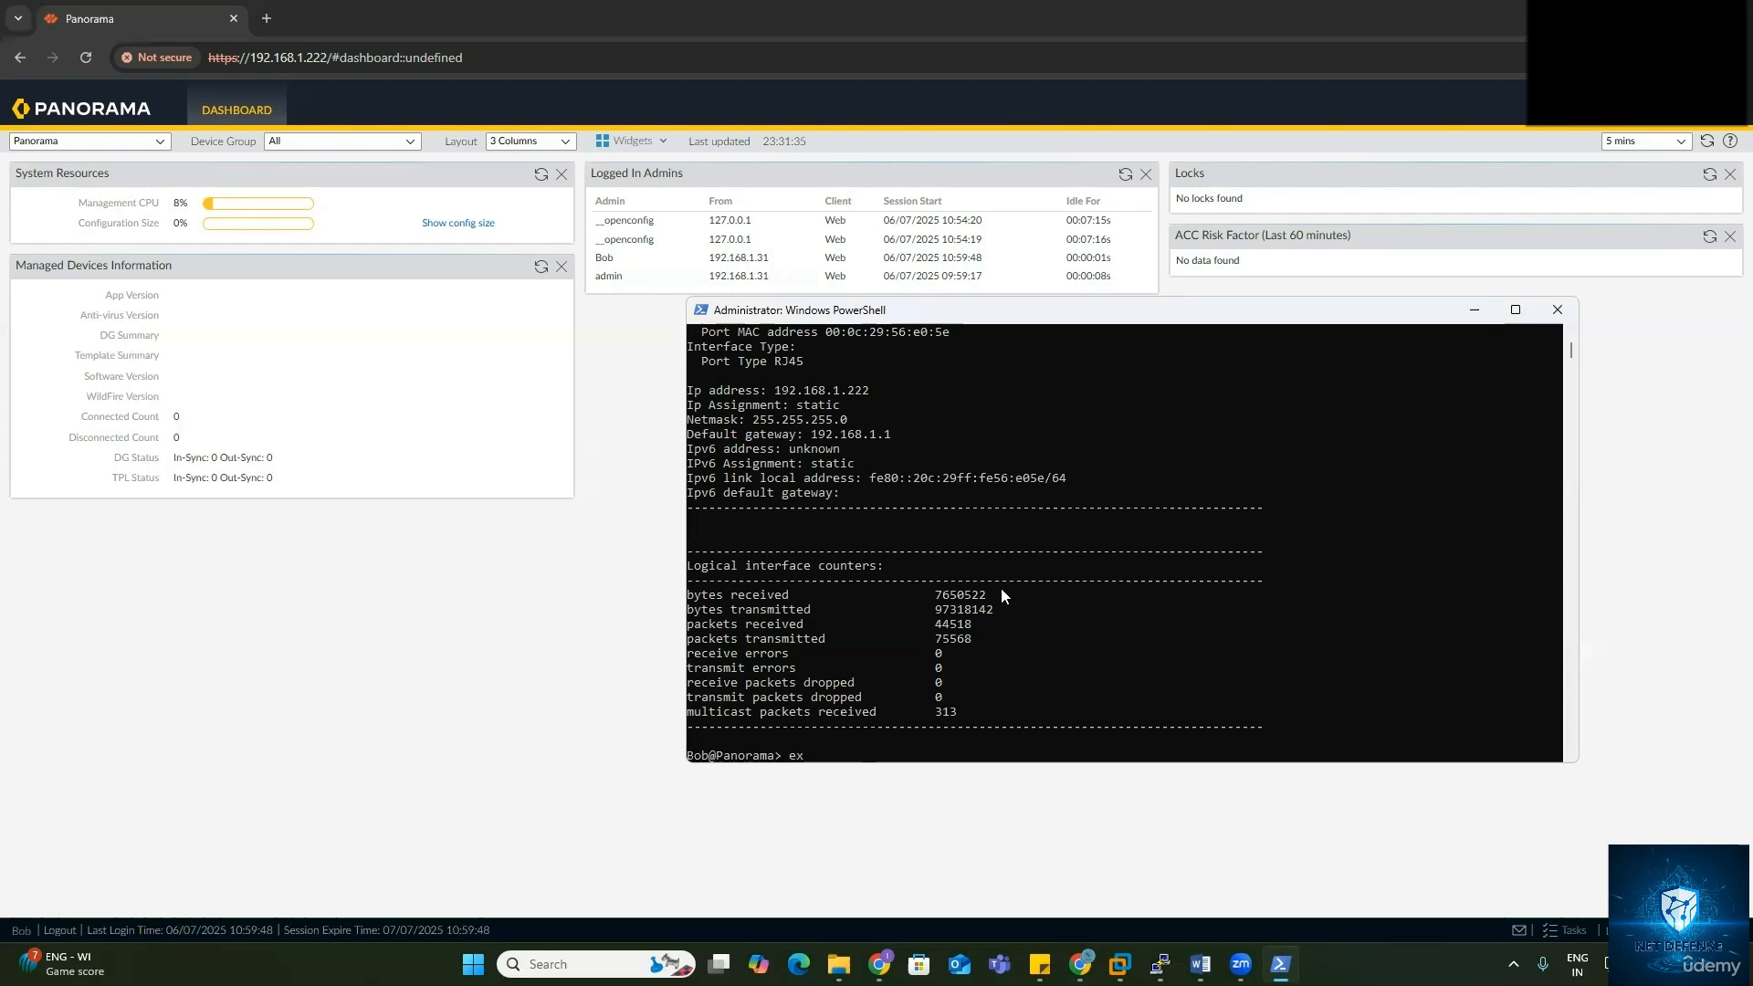
{"action": "type", "text": "it"}
{"action": "key", "text": "Return"}
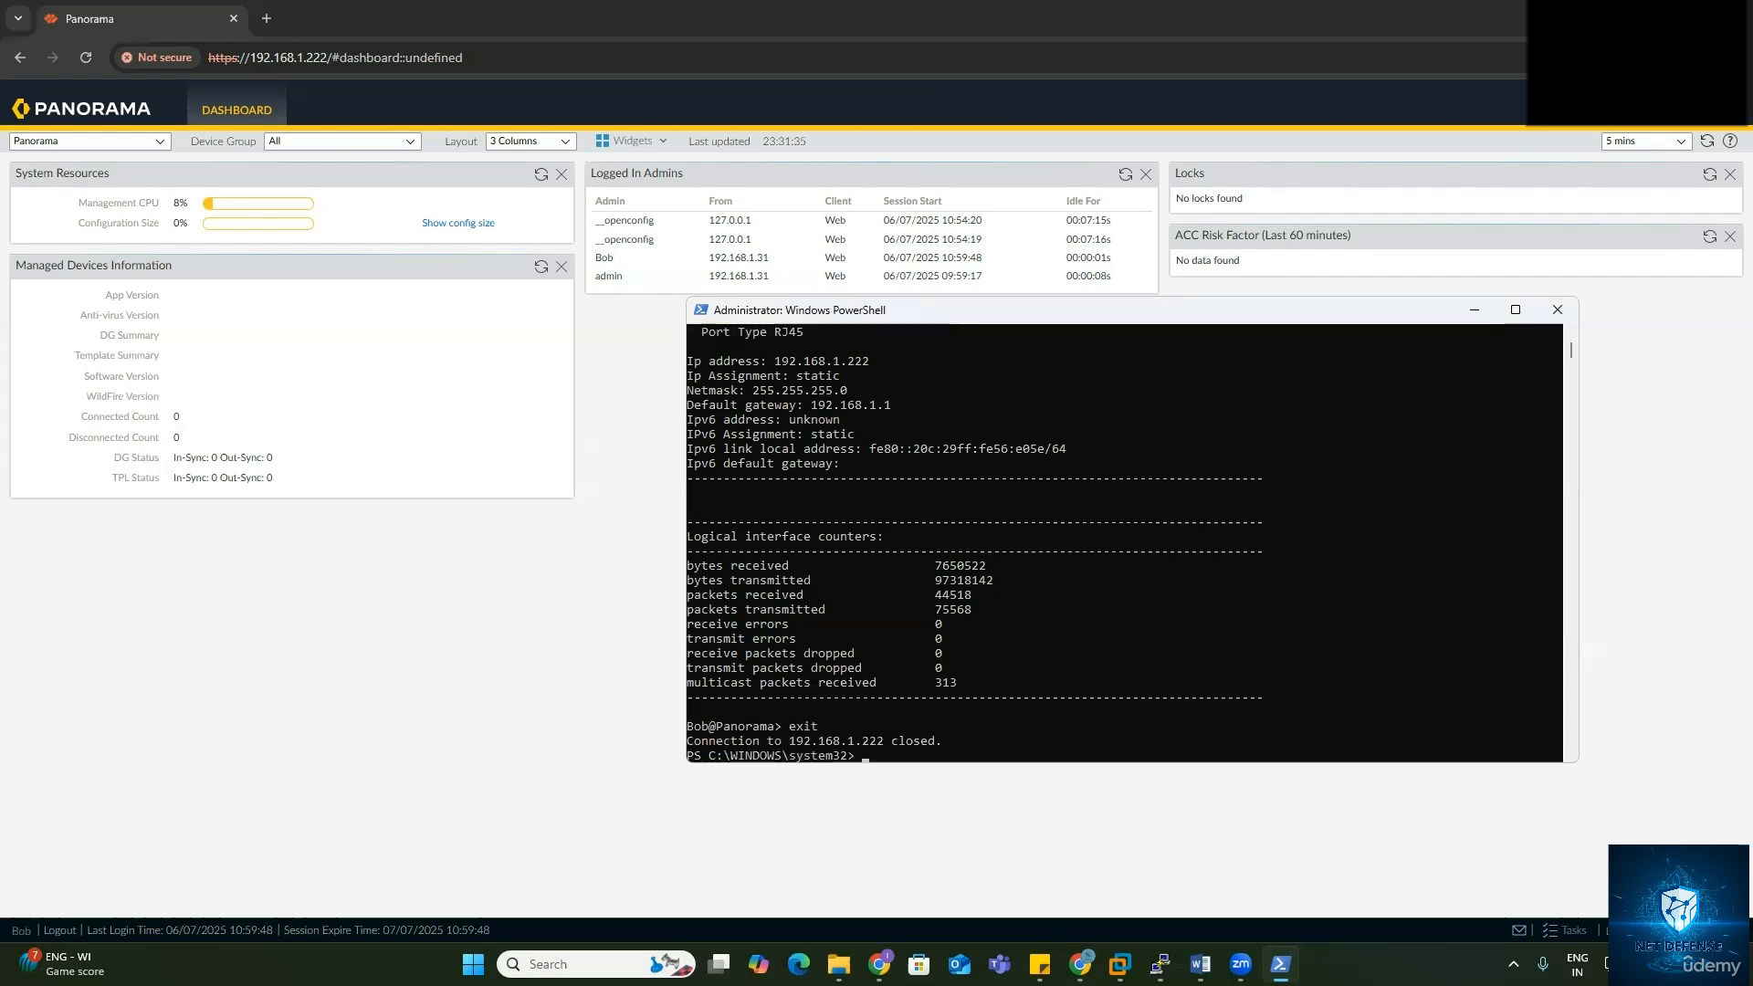
Step: Log in to the Panorama web UI with the second admin's username and password
{"action": "left_click", "coordinate": [66, 939]}
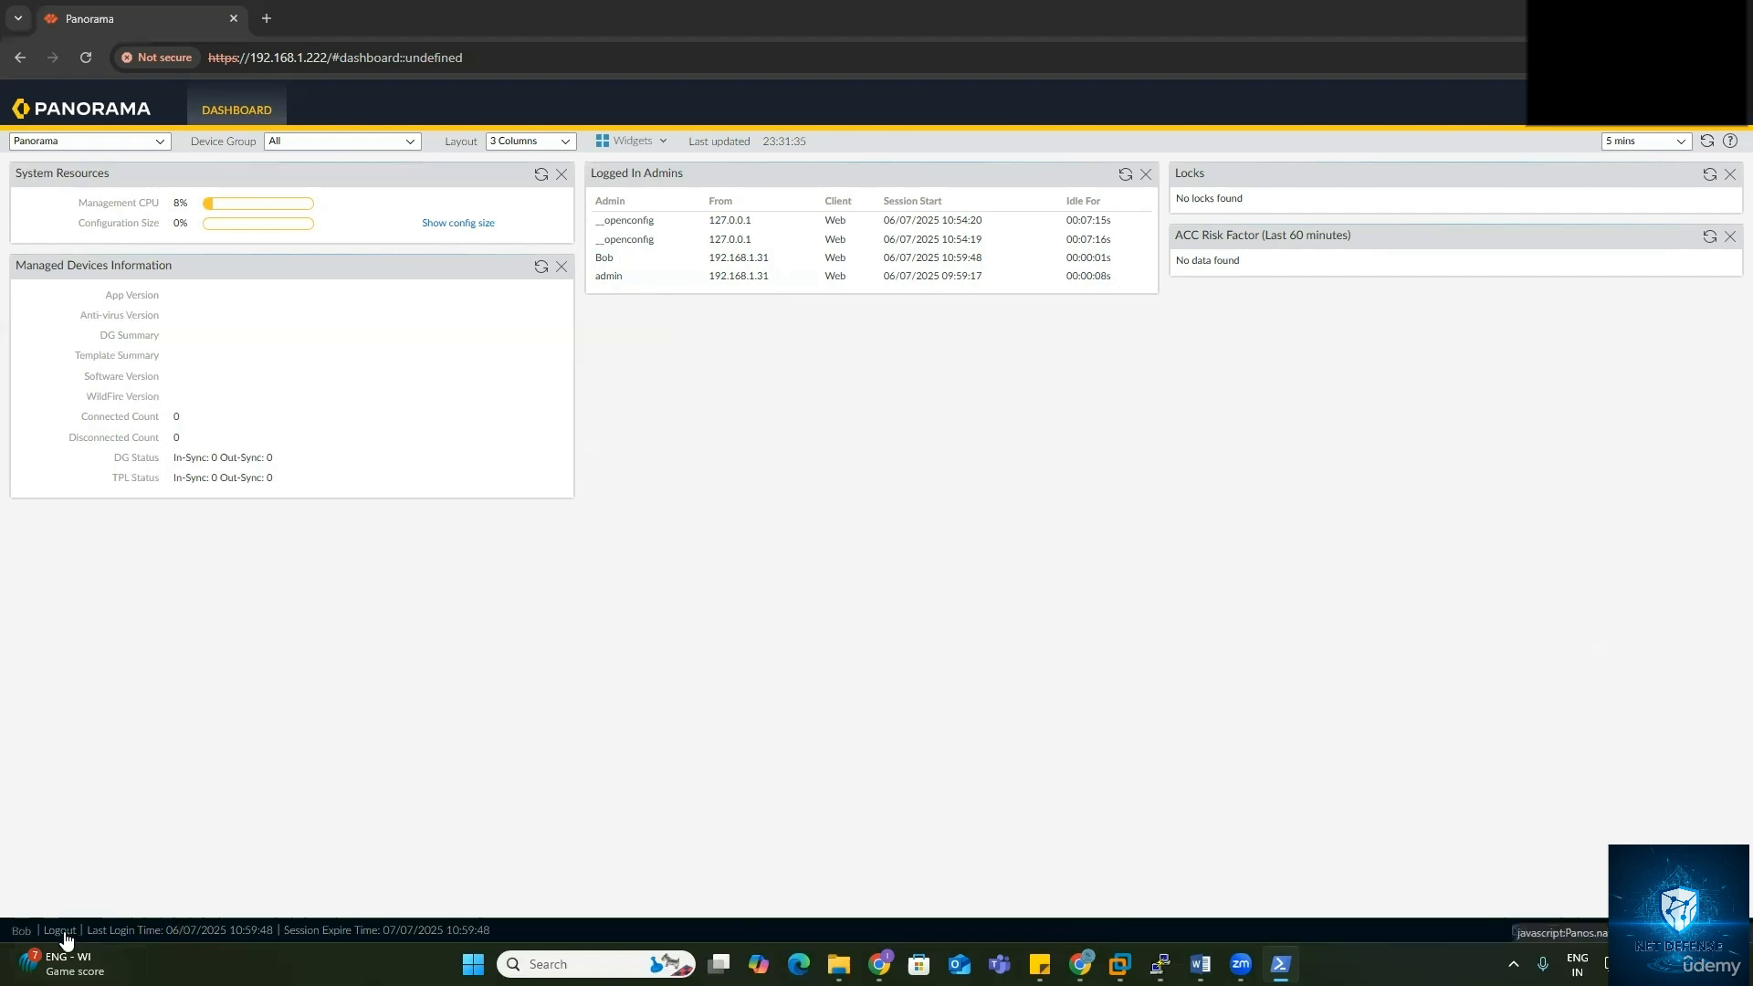
{"action": "left_click", "coordinate": [905, 376]}
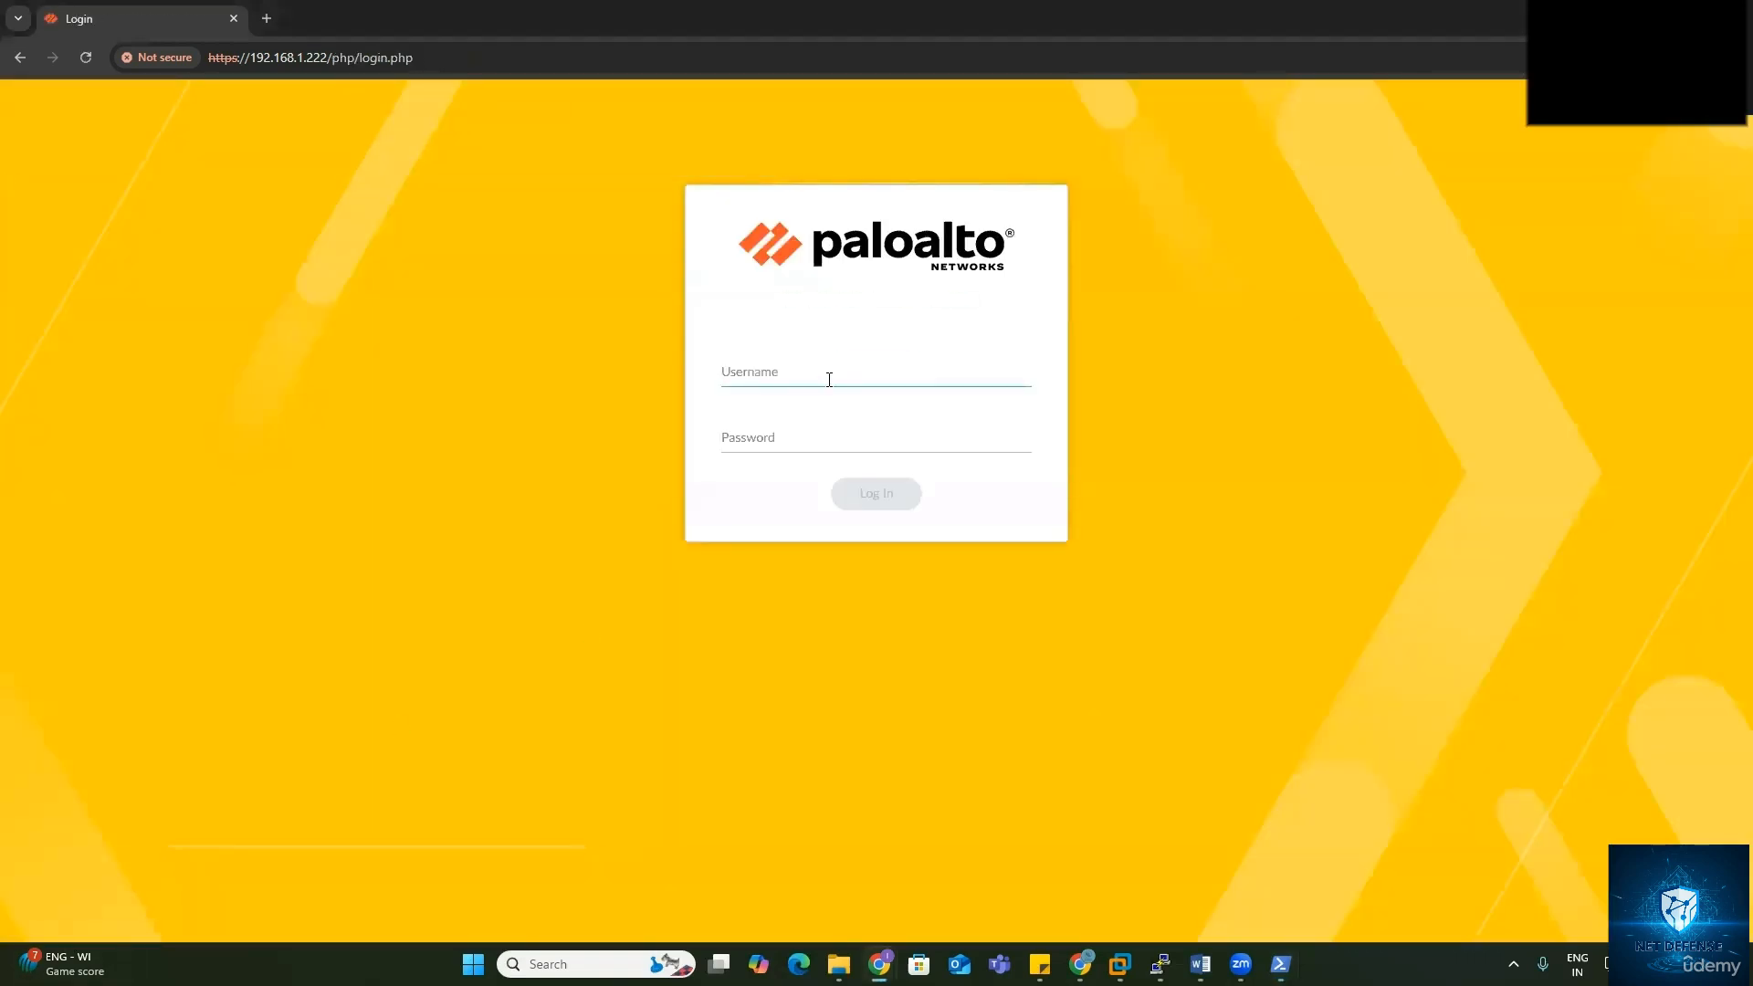
{"action": "type", "text": "Richard"}
{"action": "key", "text": "Tab"}
{"action": "type", "text": "•••••••••"}
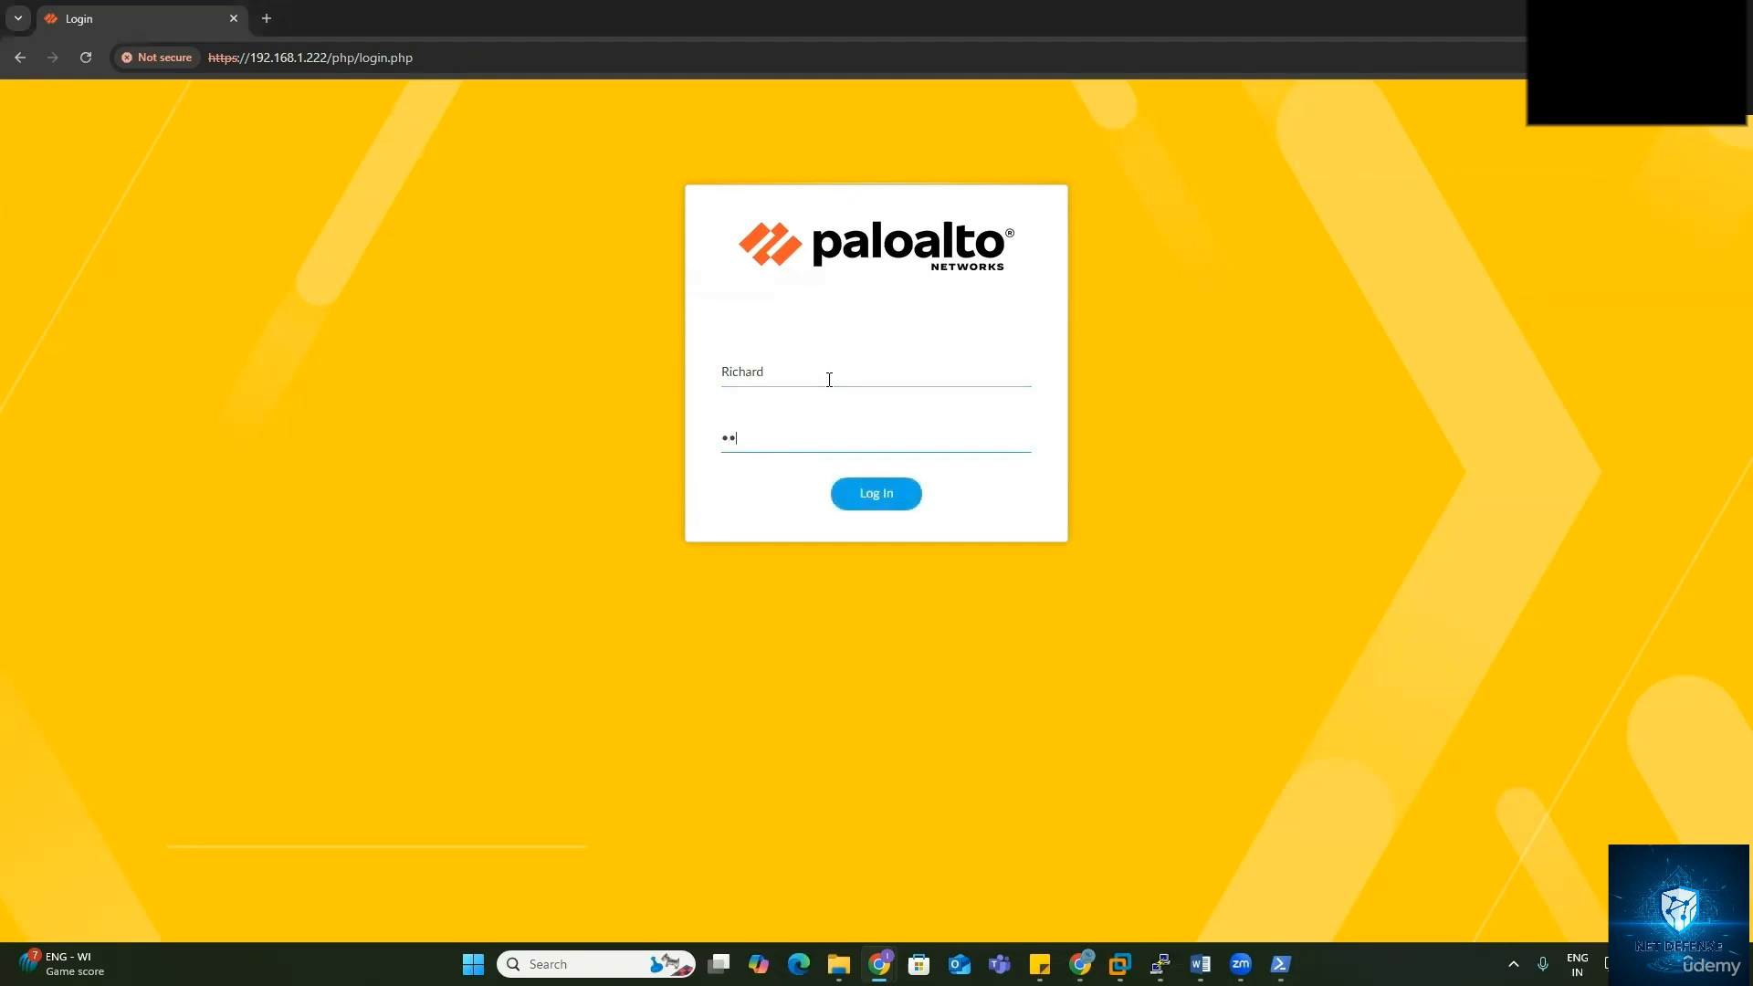
{"action": "type", "text": "••"}
{"action": "key", "text": "Return"}
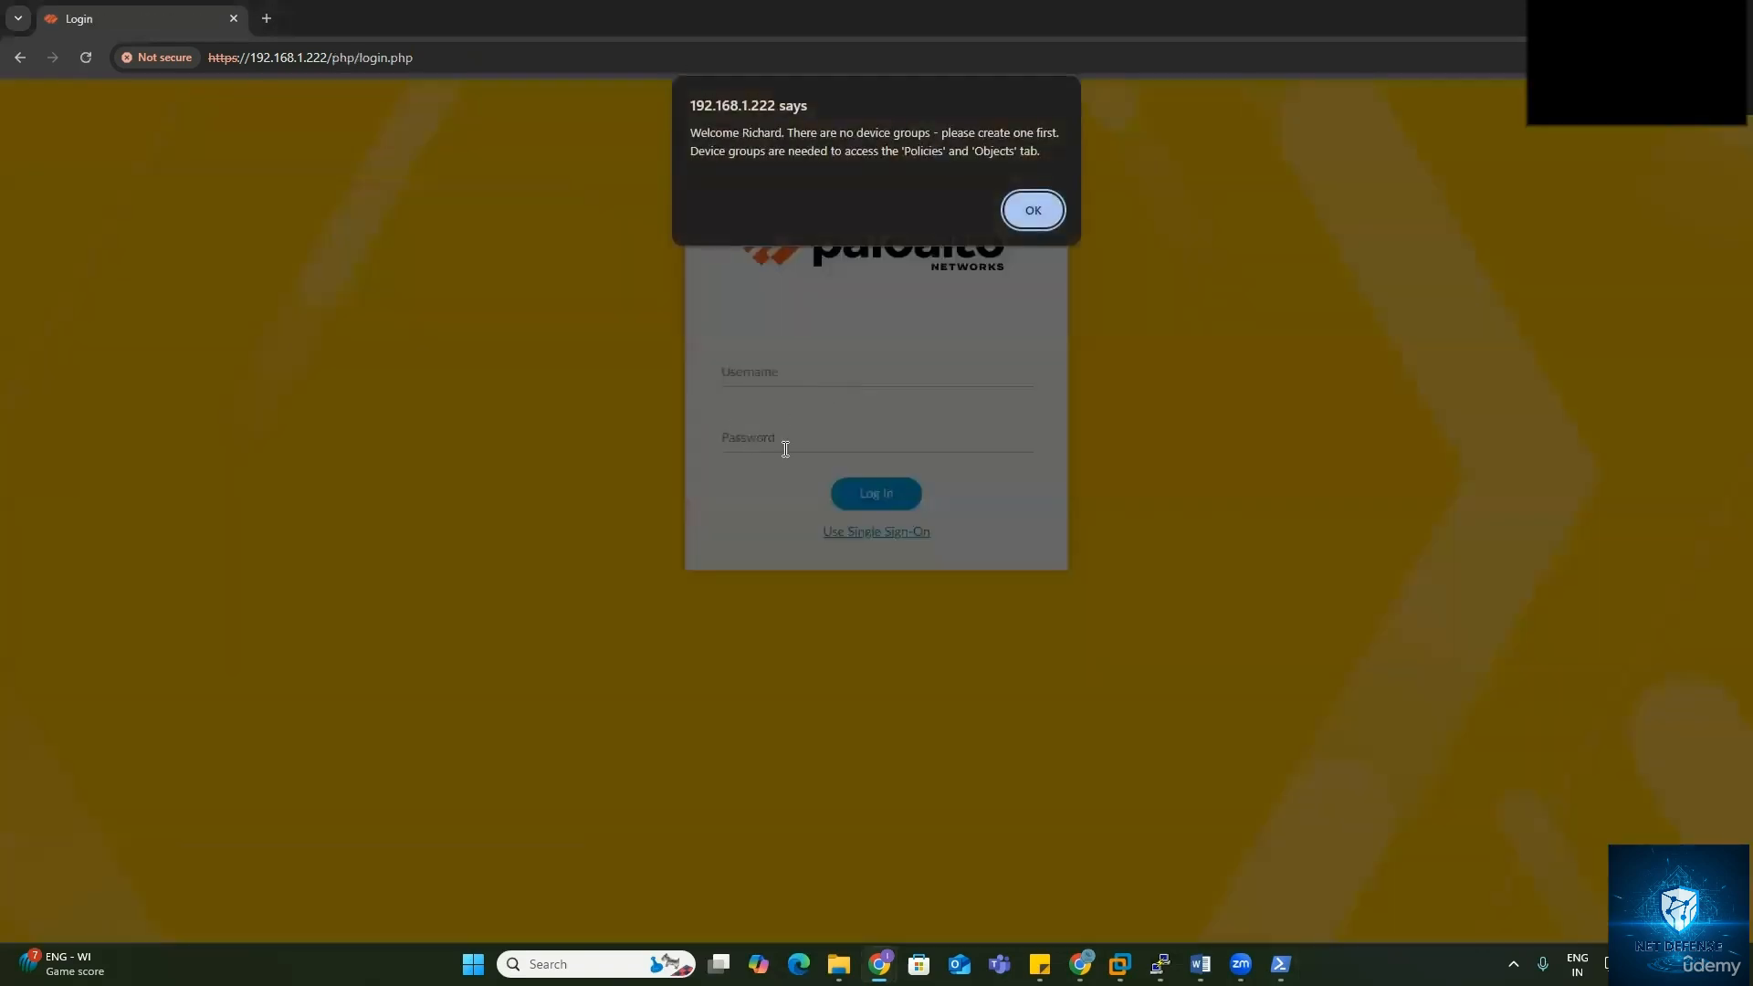
Step: Dismiss the no-device-groups alert and close the Panorama 11.1 welcome dialog
{"action": "left_click", "coordinate": [1034, 198]}
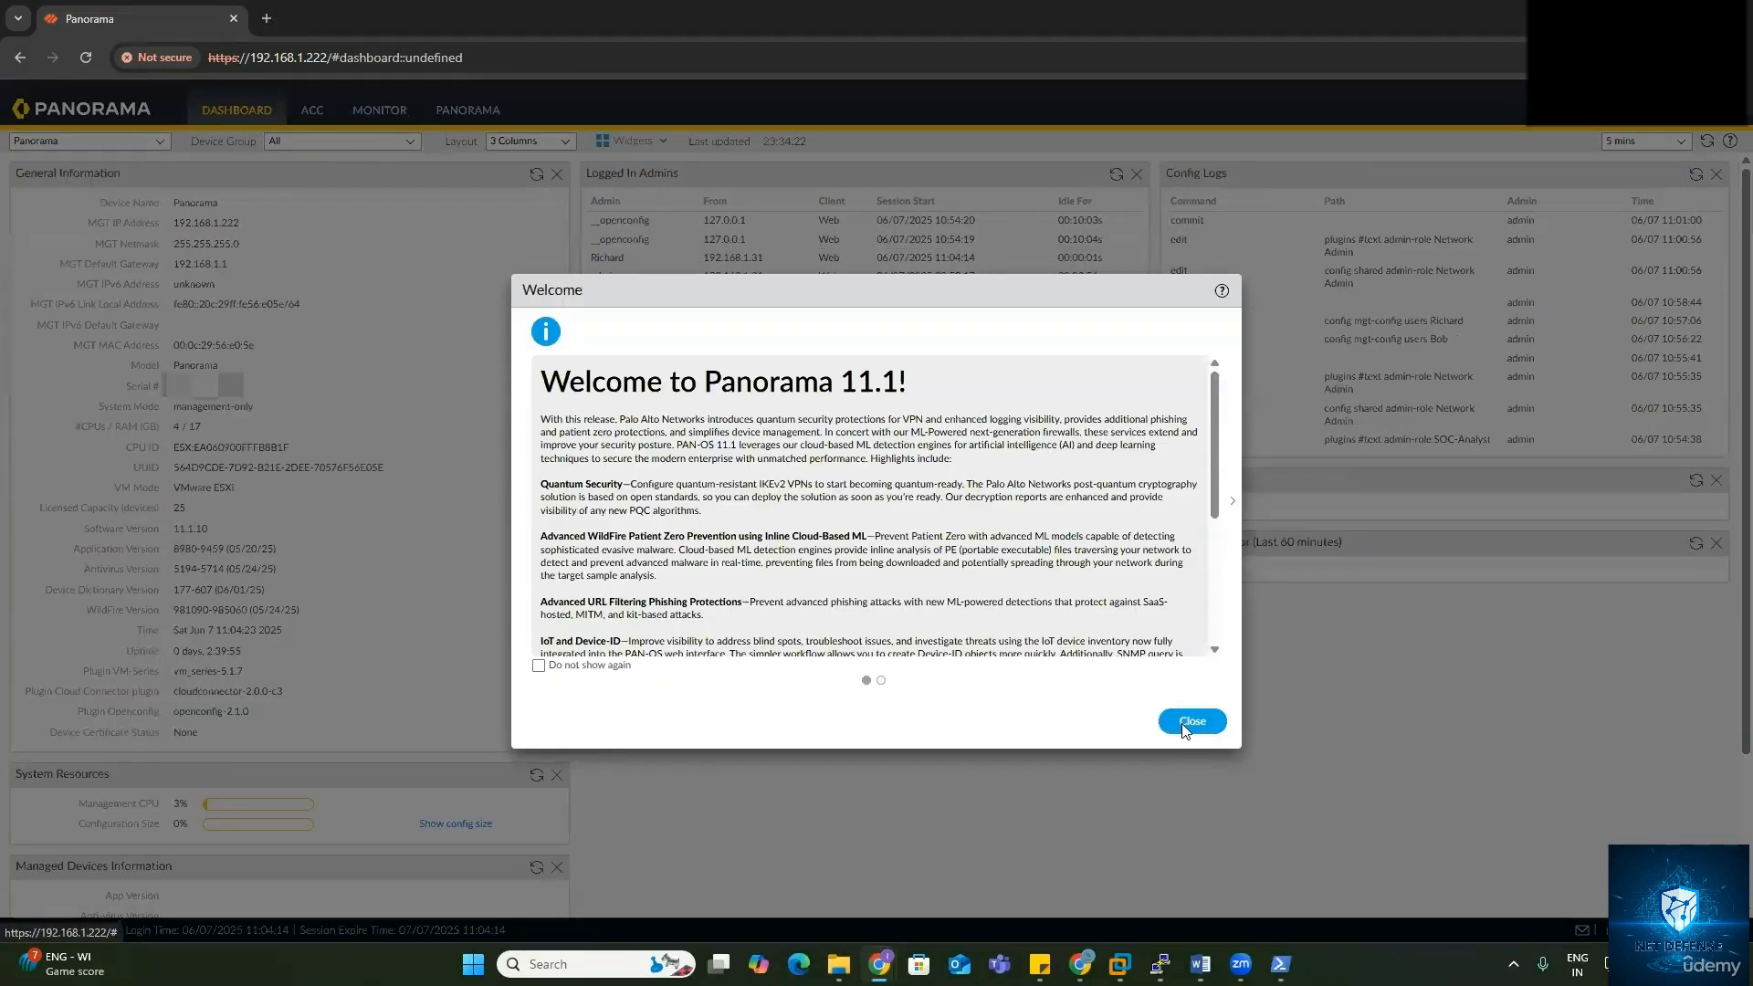
{"action": "left_click", "coordinate": [1189, 723]}
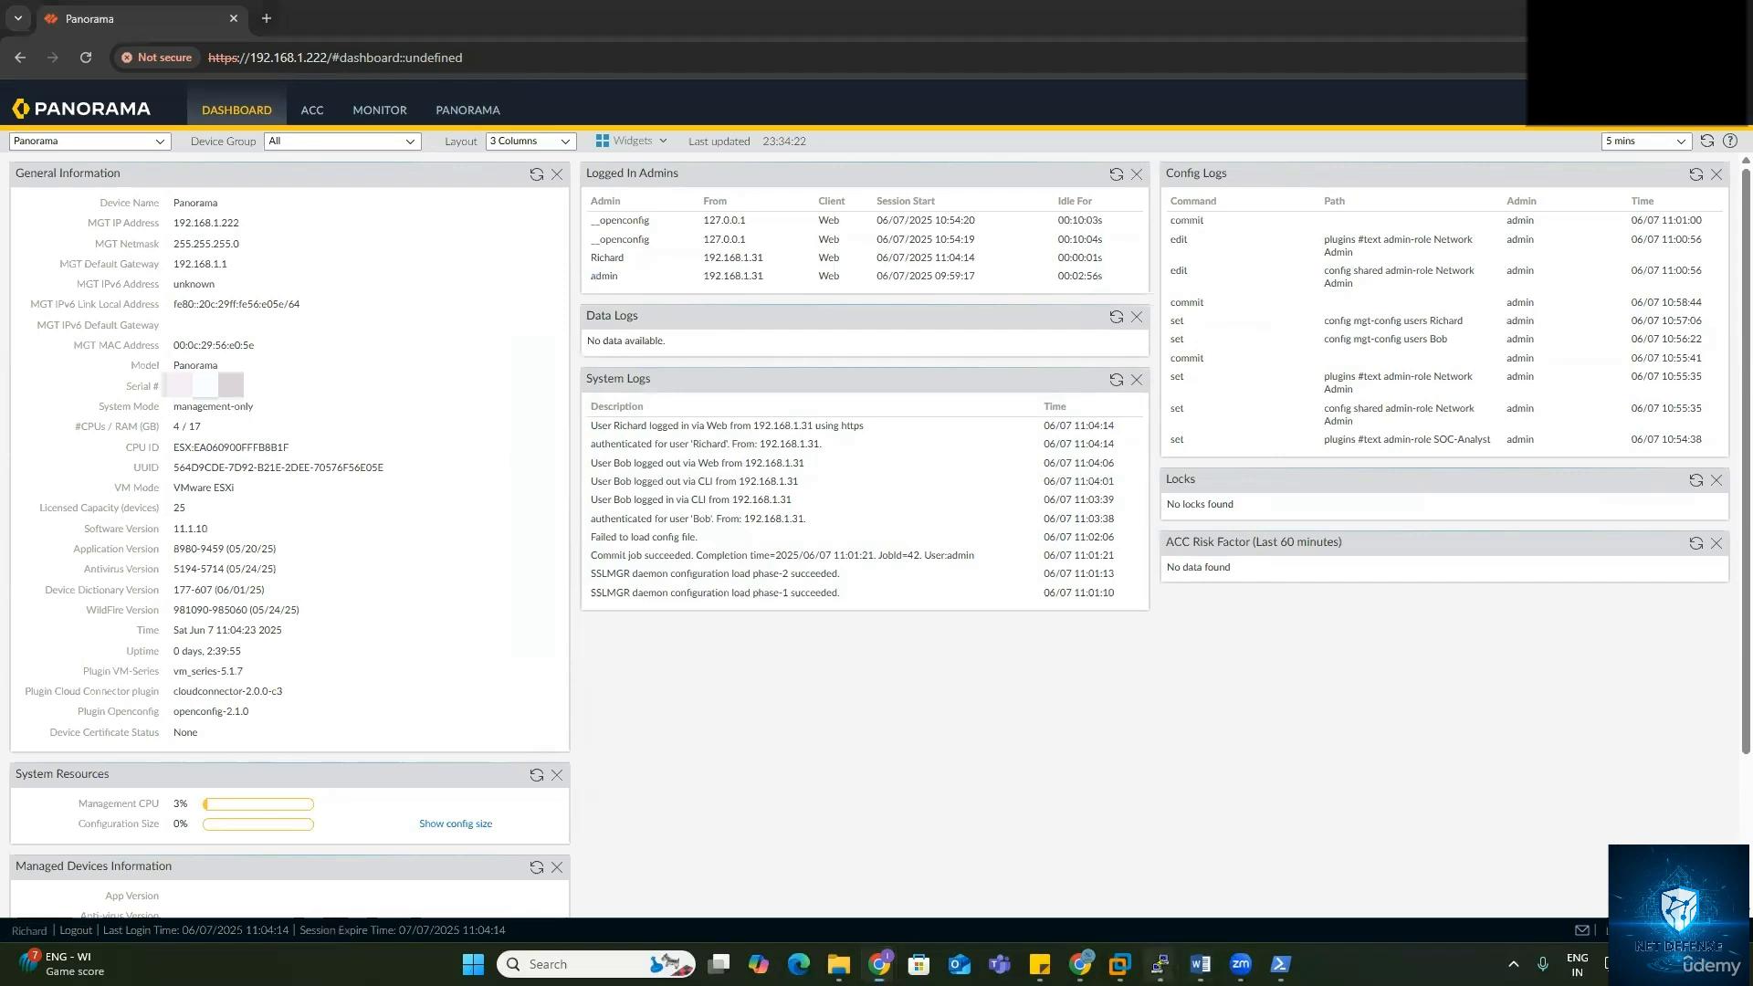
{"action": "mouse_move", "coordinate": [1160, 963]}
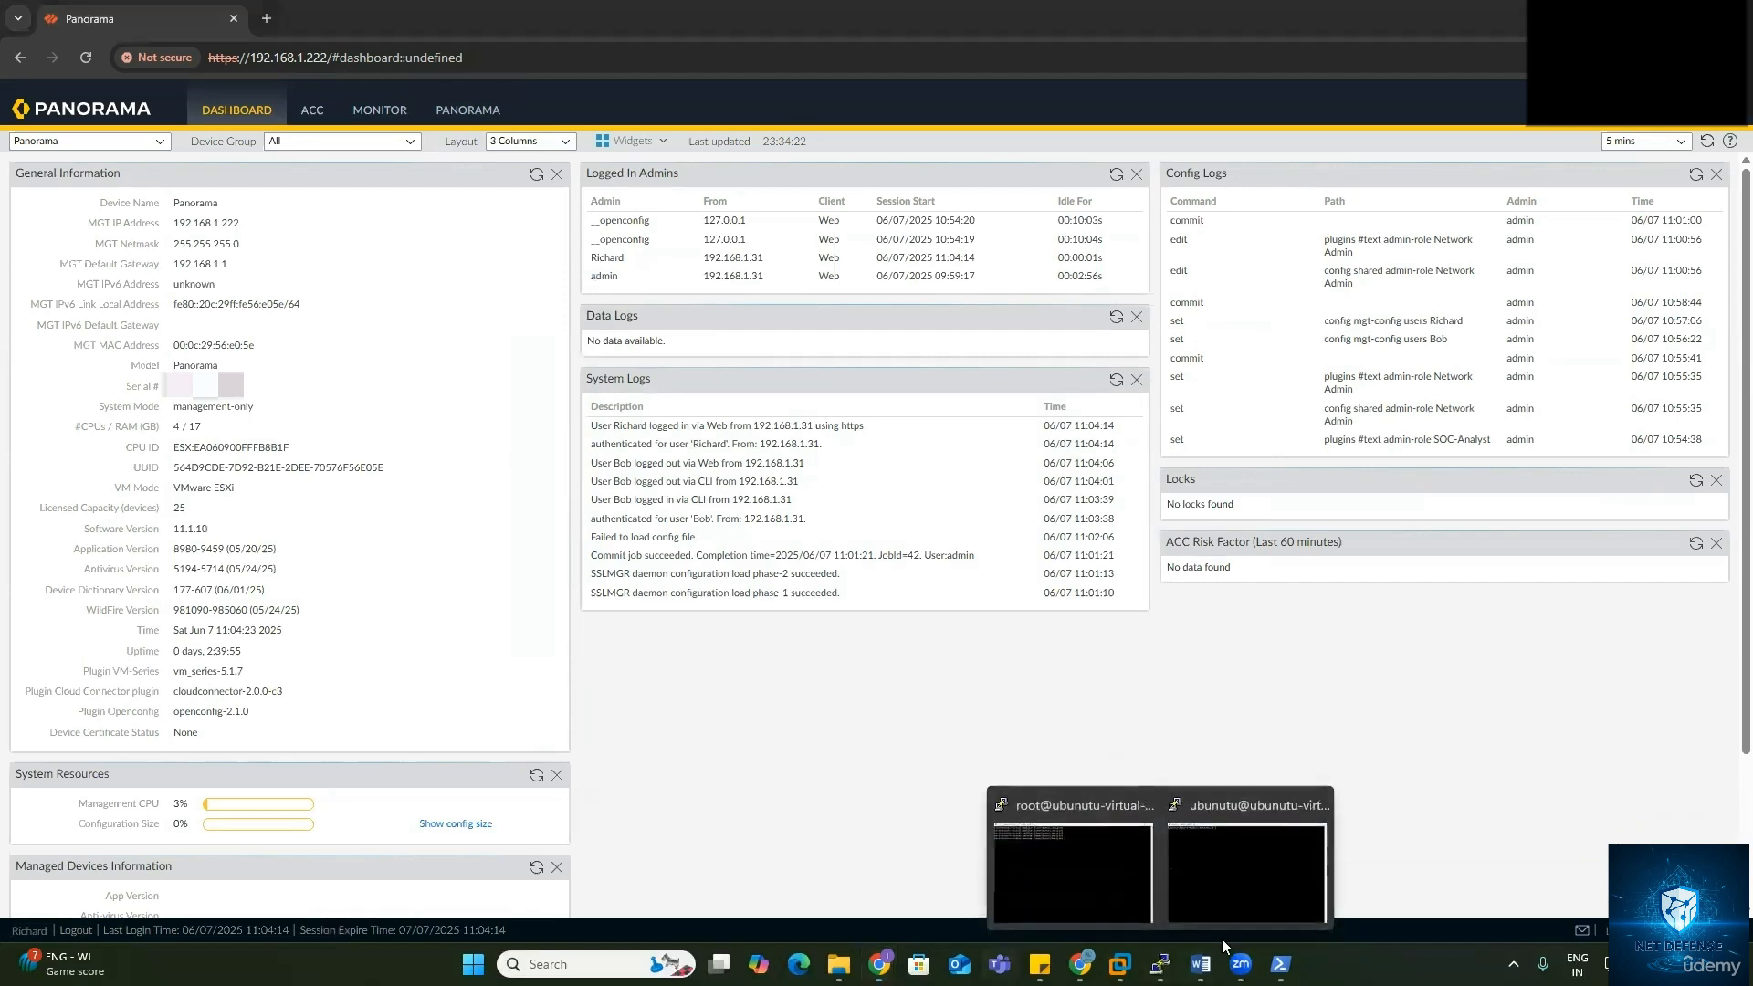
Step: In PowerShell, SSH to 192.168.1.222 as the second admin and enter the password
{"action": "left_click", "coordinate": [1281, 963]}
{"action": "left_click", "coordinate": [940, 699]}
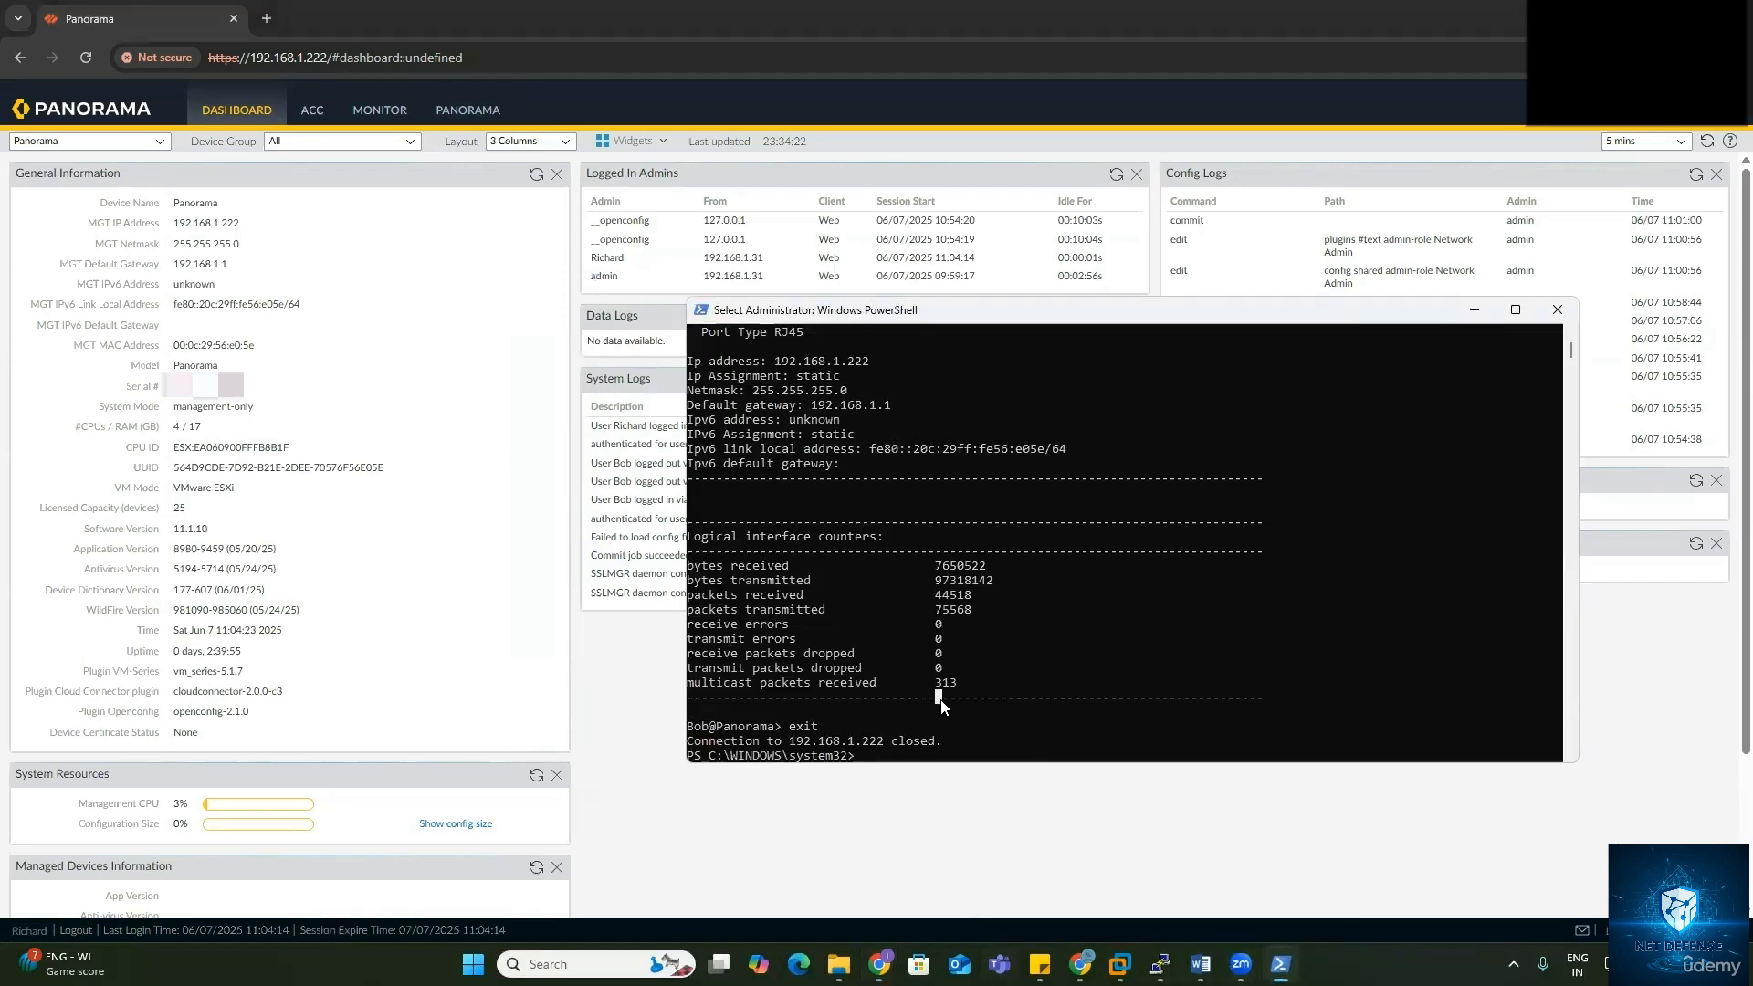
{"action": "key", "text": "Up"}
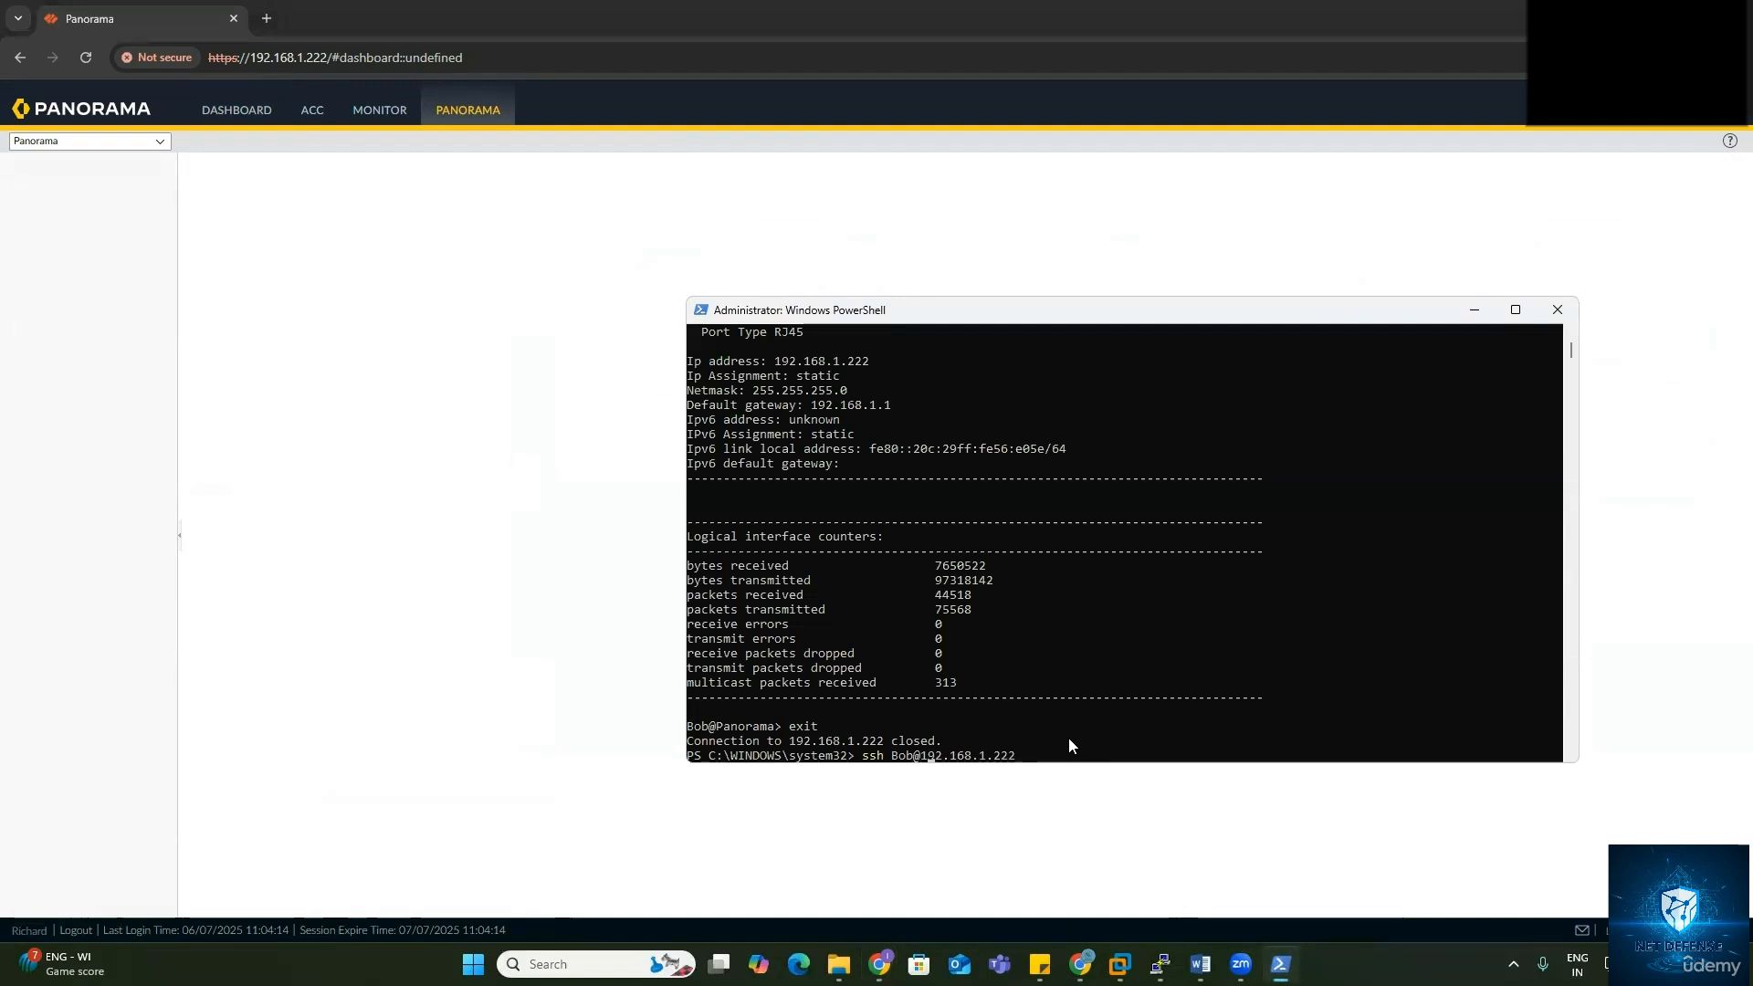
{"action": "key", "text": "BackSpace"}
{"action": "key", "text": "BackSpace"}
{"action": "key", "text": "BackSpace"}
{"action": "type", "text": "Richard"}
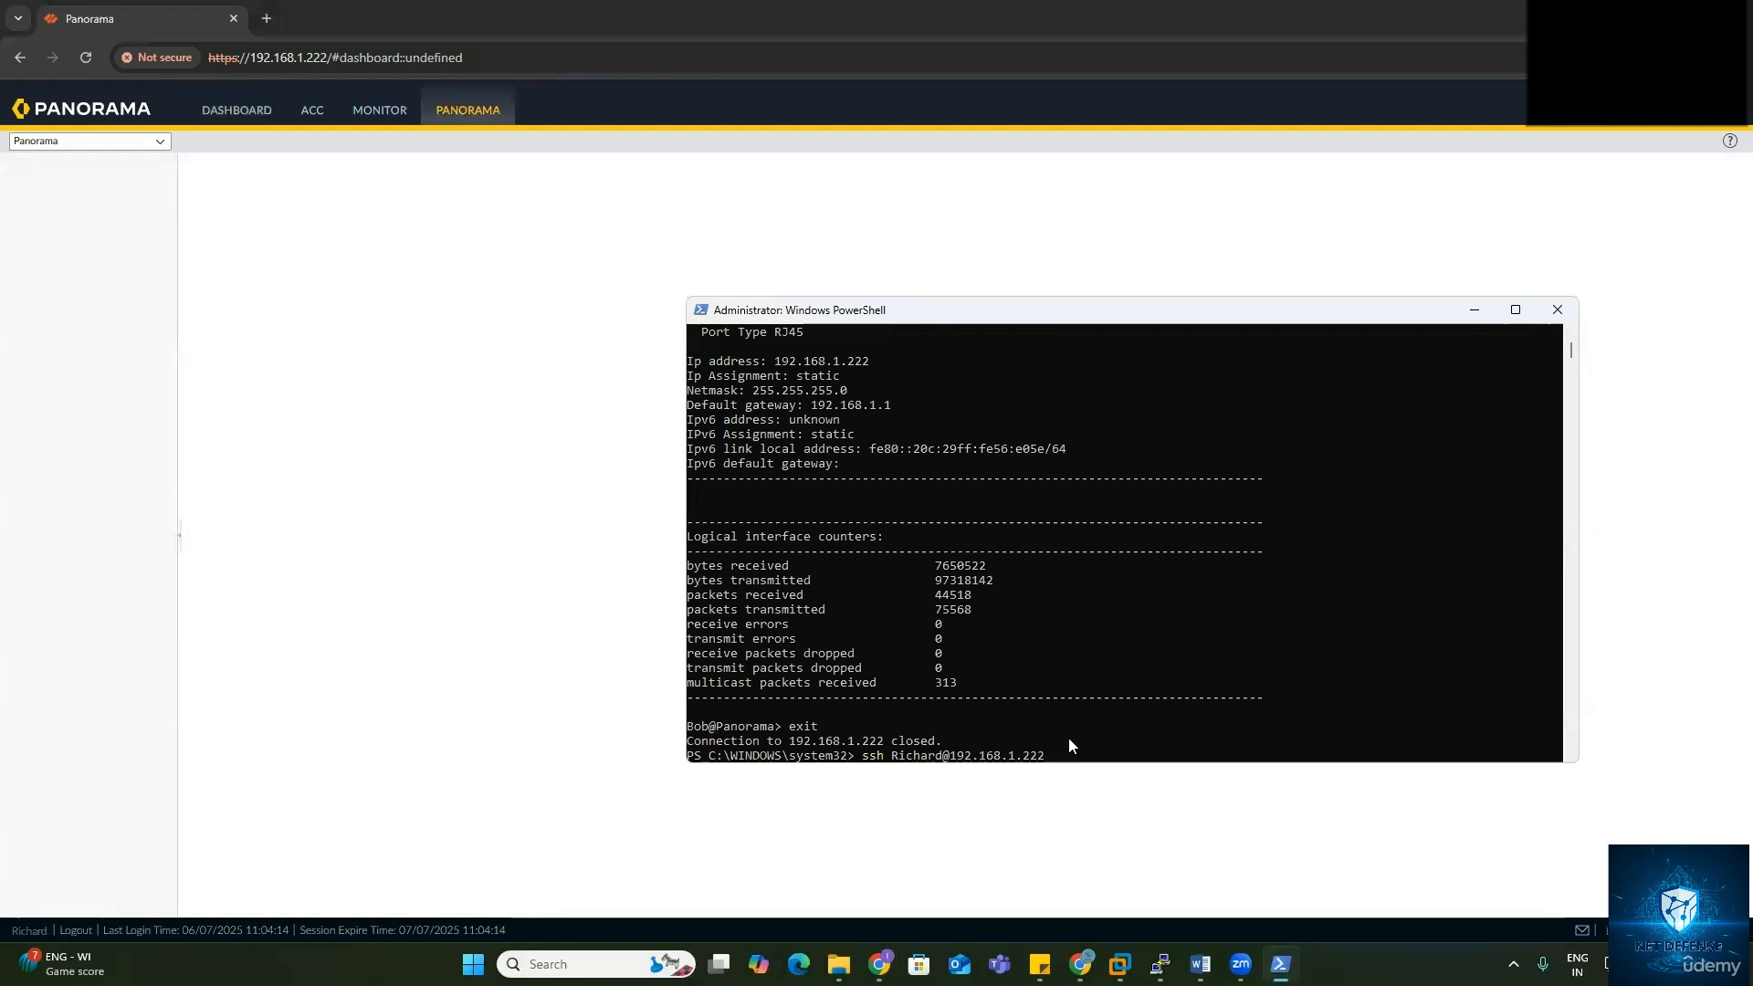
{"action": "key", "text": "Return"}
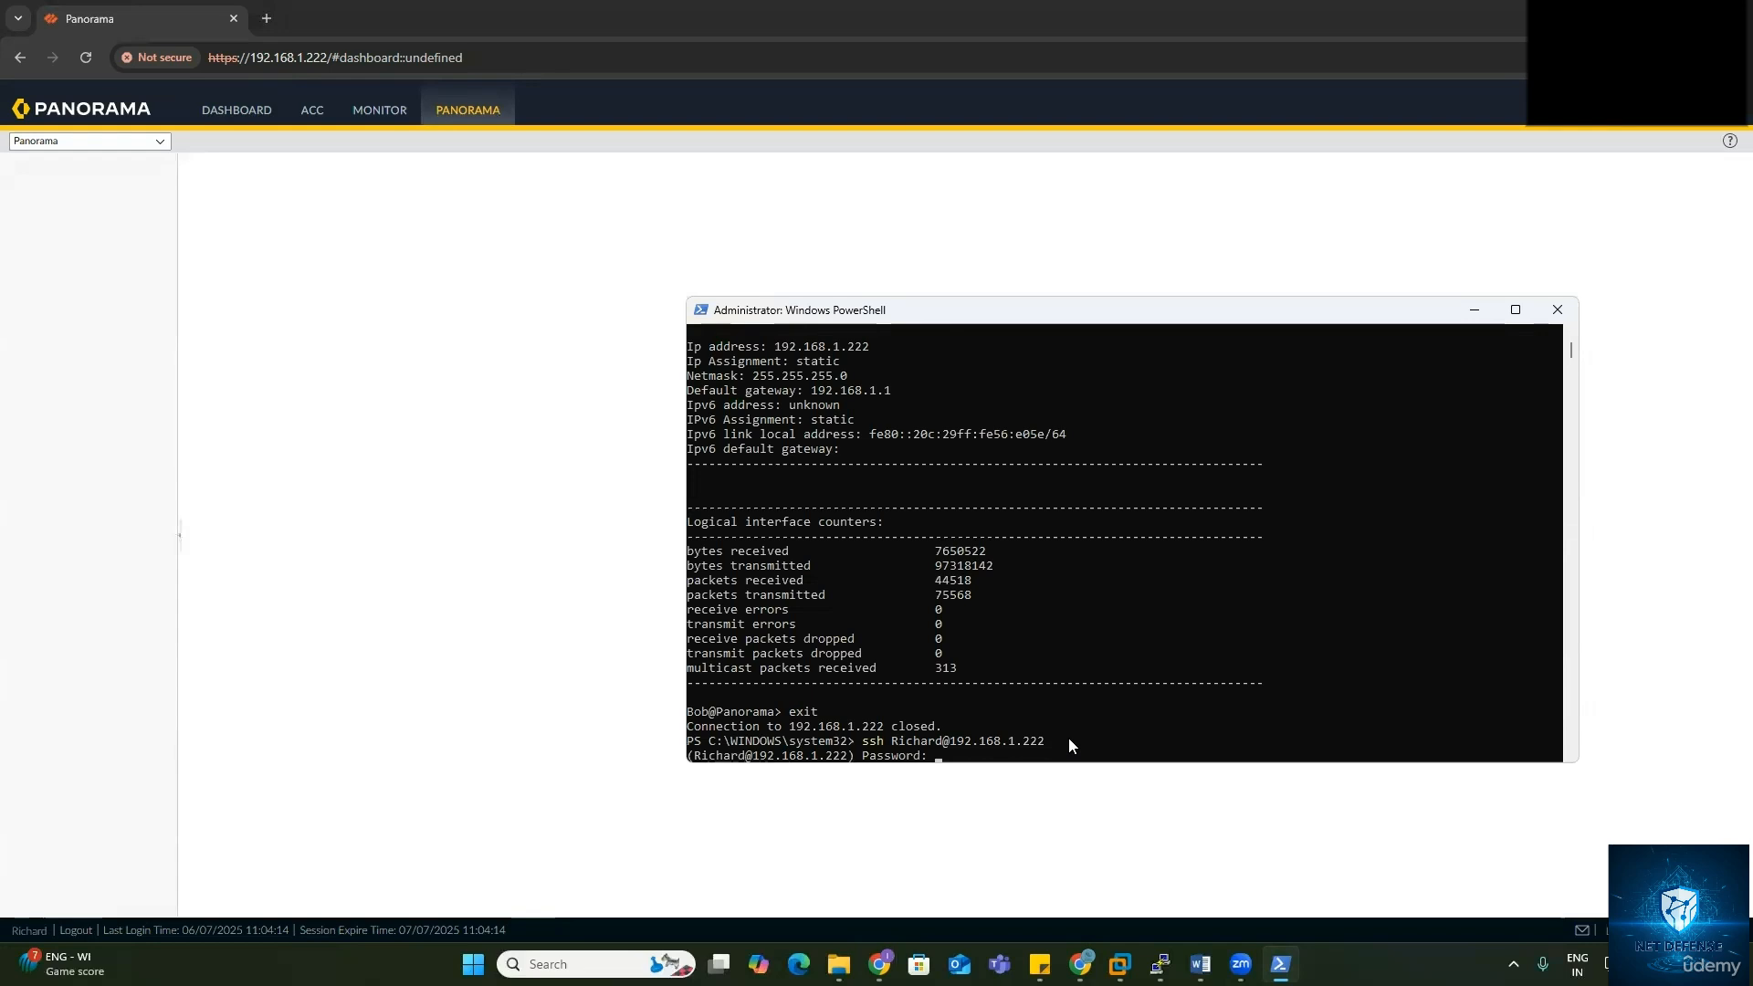
{"action": "key", "text": "Return"}
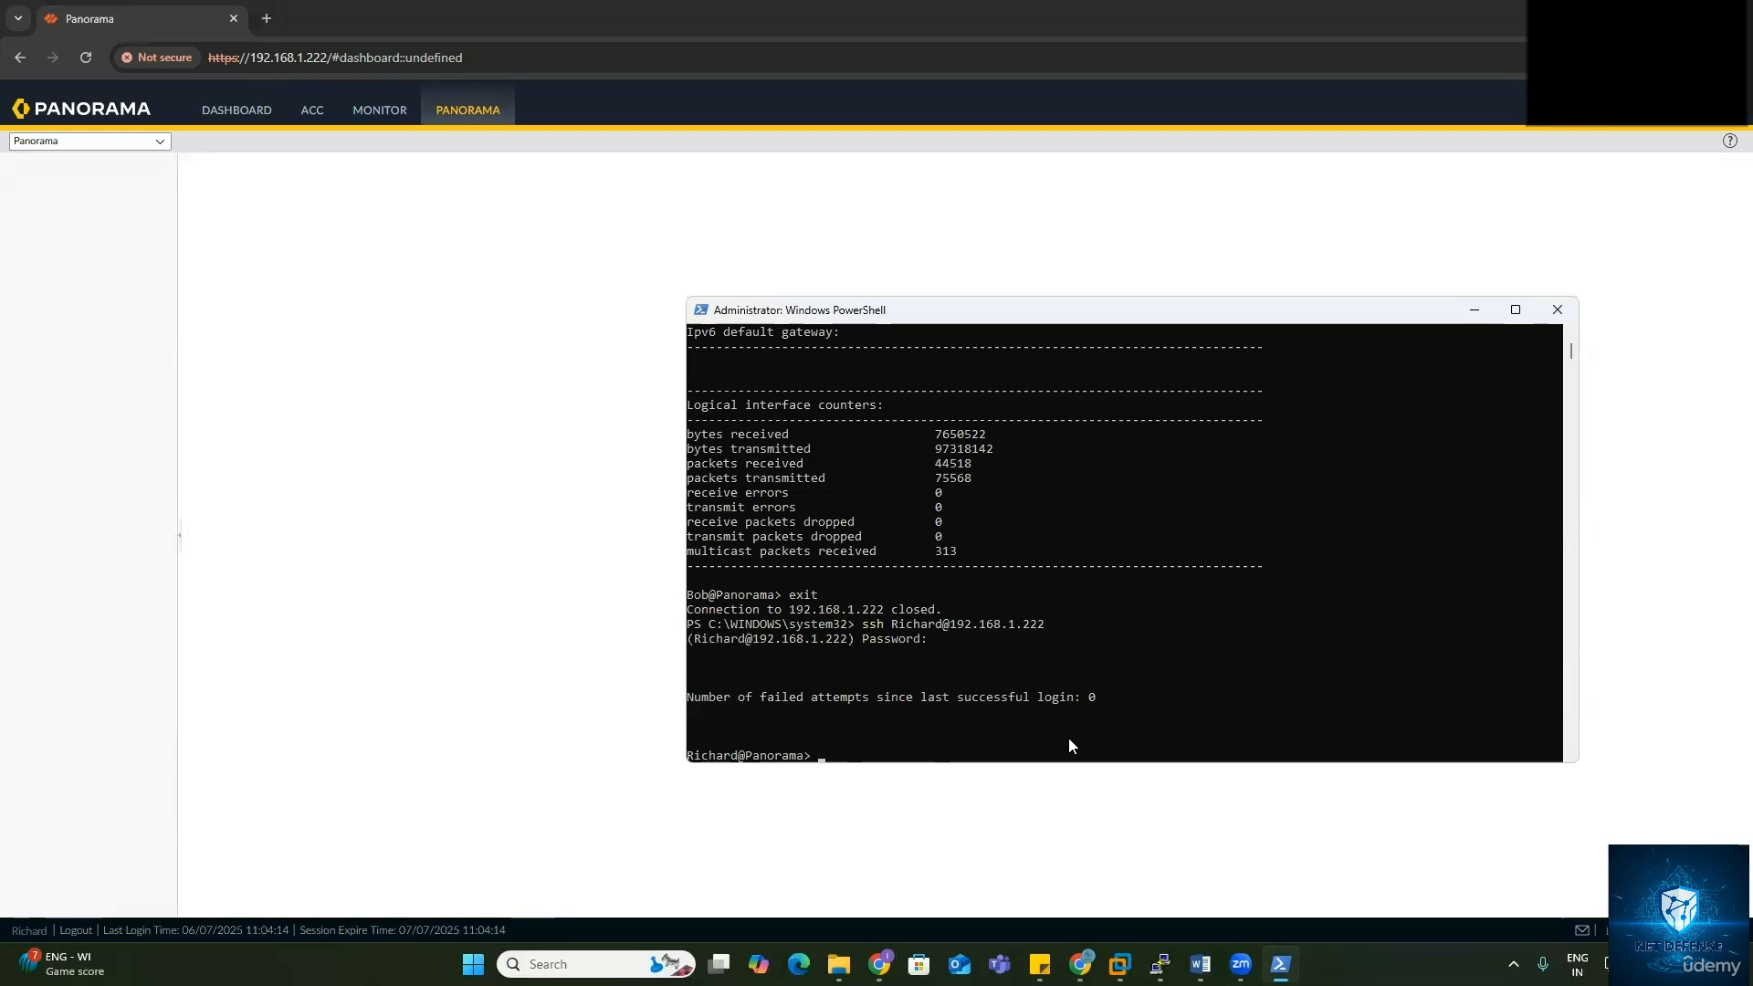
Step: Enter configuration mode with the configure command
{"action": "type", "text": "s"}
{"action": "key", "text": "BackSpace"}
{"action": "type", "text": "configure"}
{"action": "key", "text": "Return"}
{"action": "key", "text": "Return"}
{"action": "key", "text": "Return"}
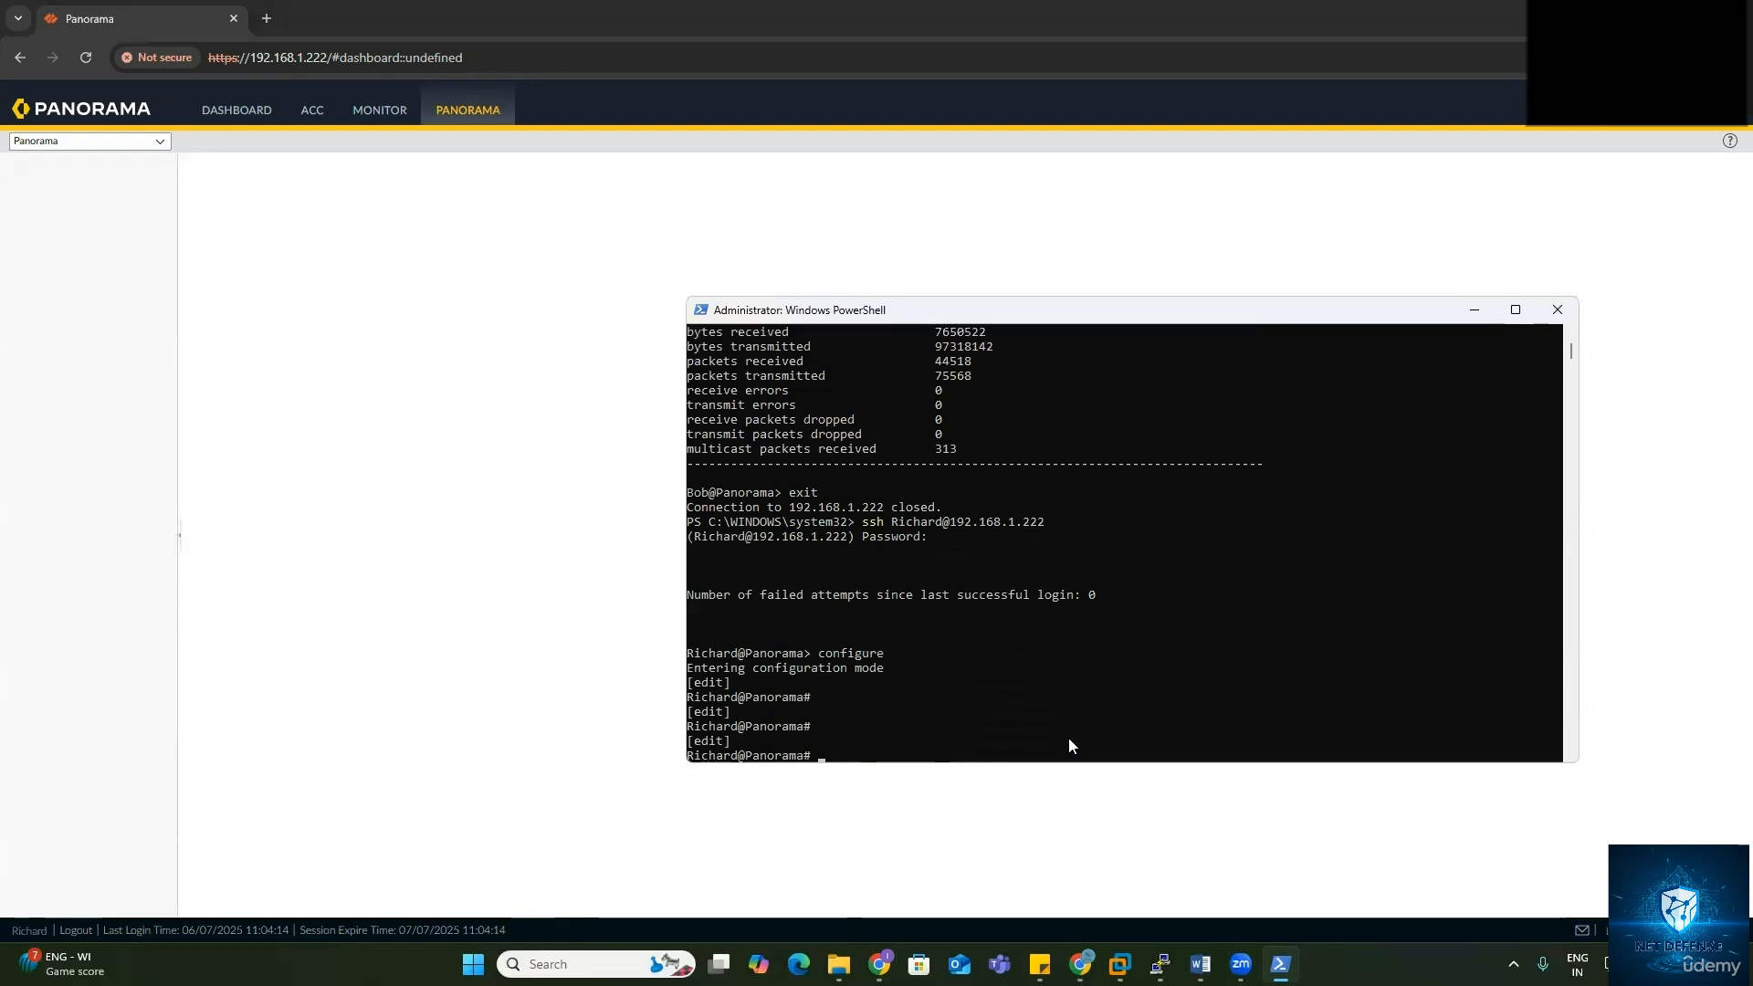
{"action": "key", "text": "Return"}
Step: Set deviceconfig system hostname to Panoram
{"action": "type", "text": "setde"}
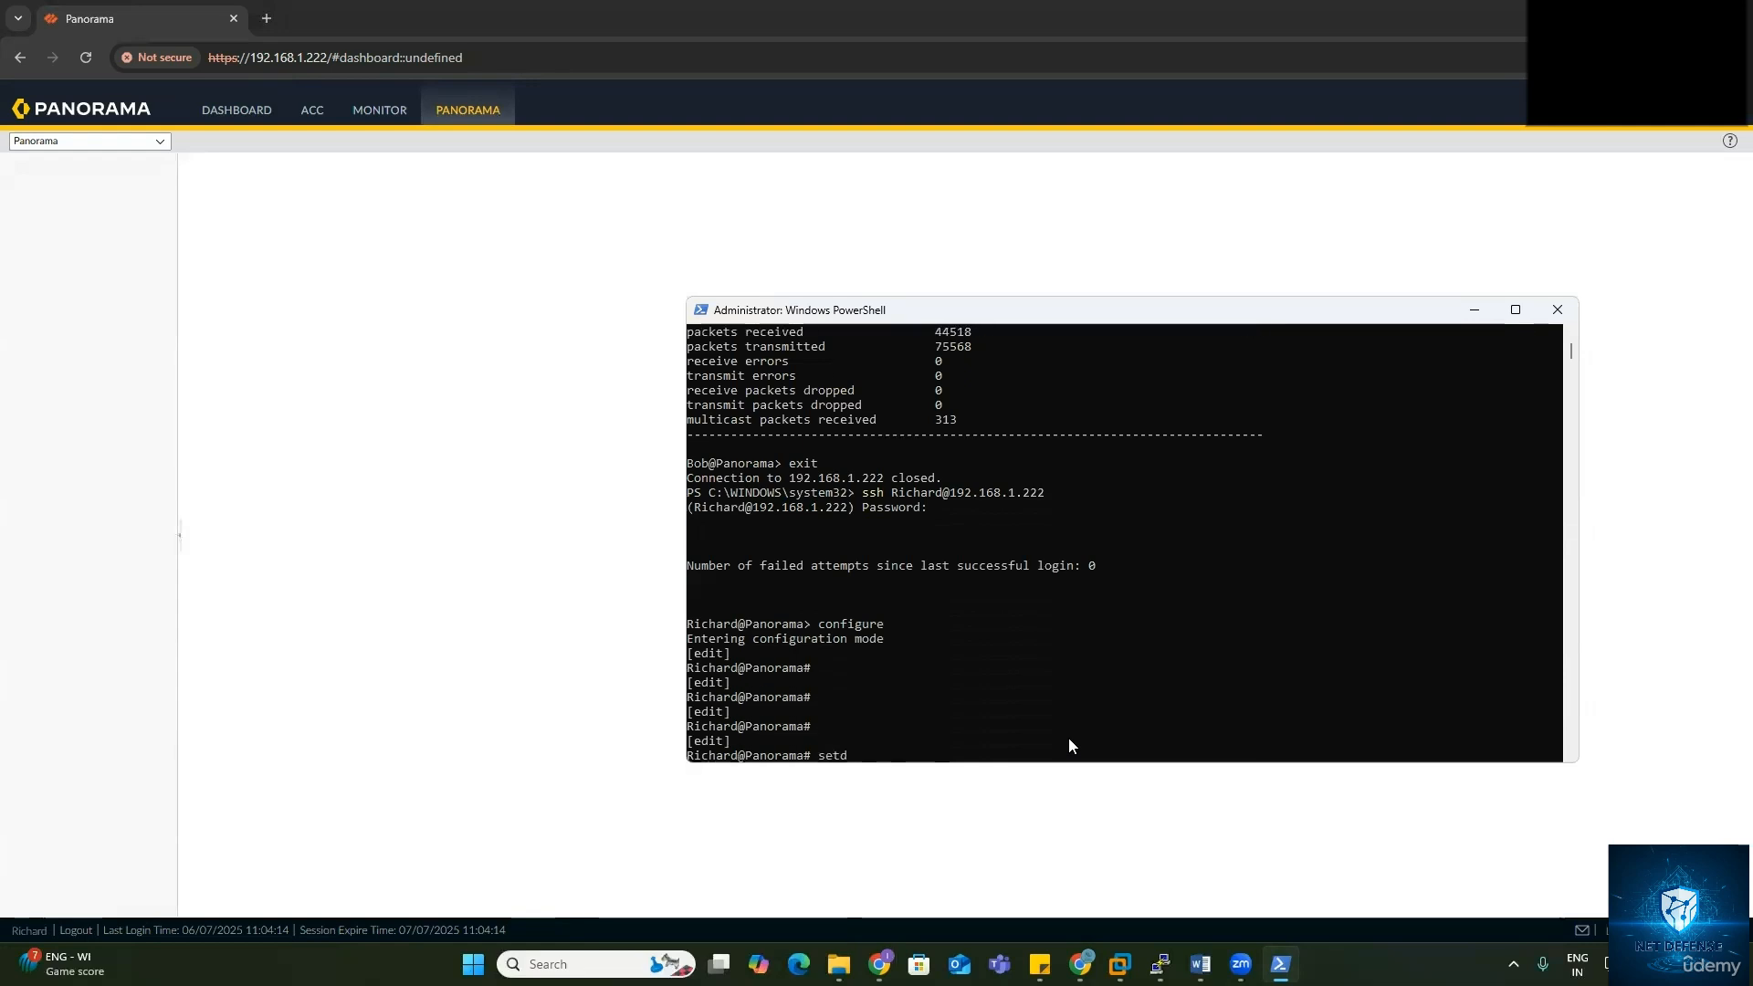
{"action": "type", "text": "ev"}
{"action": "type", "text": "i"}
{"action": "key", "text": "BackSpace"}
{"action": "key", "text": "BackSpace"}
{"action": "key", "text": "BackSpace"}
{"action": "key", "text": "BackSpace"}
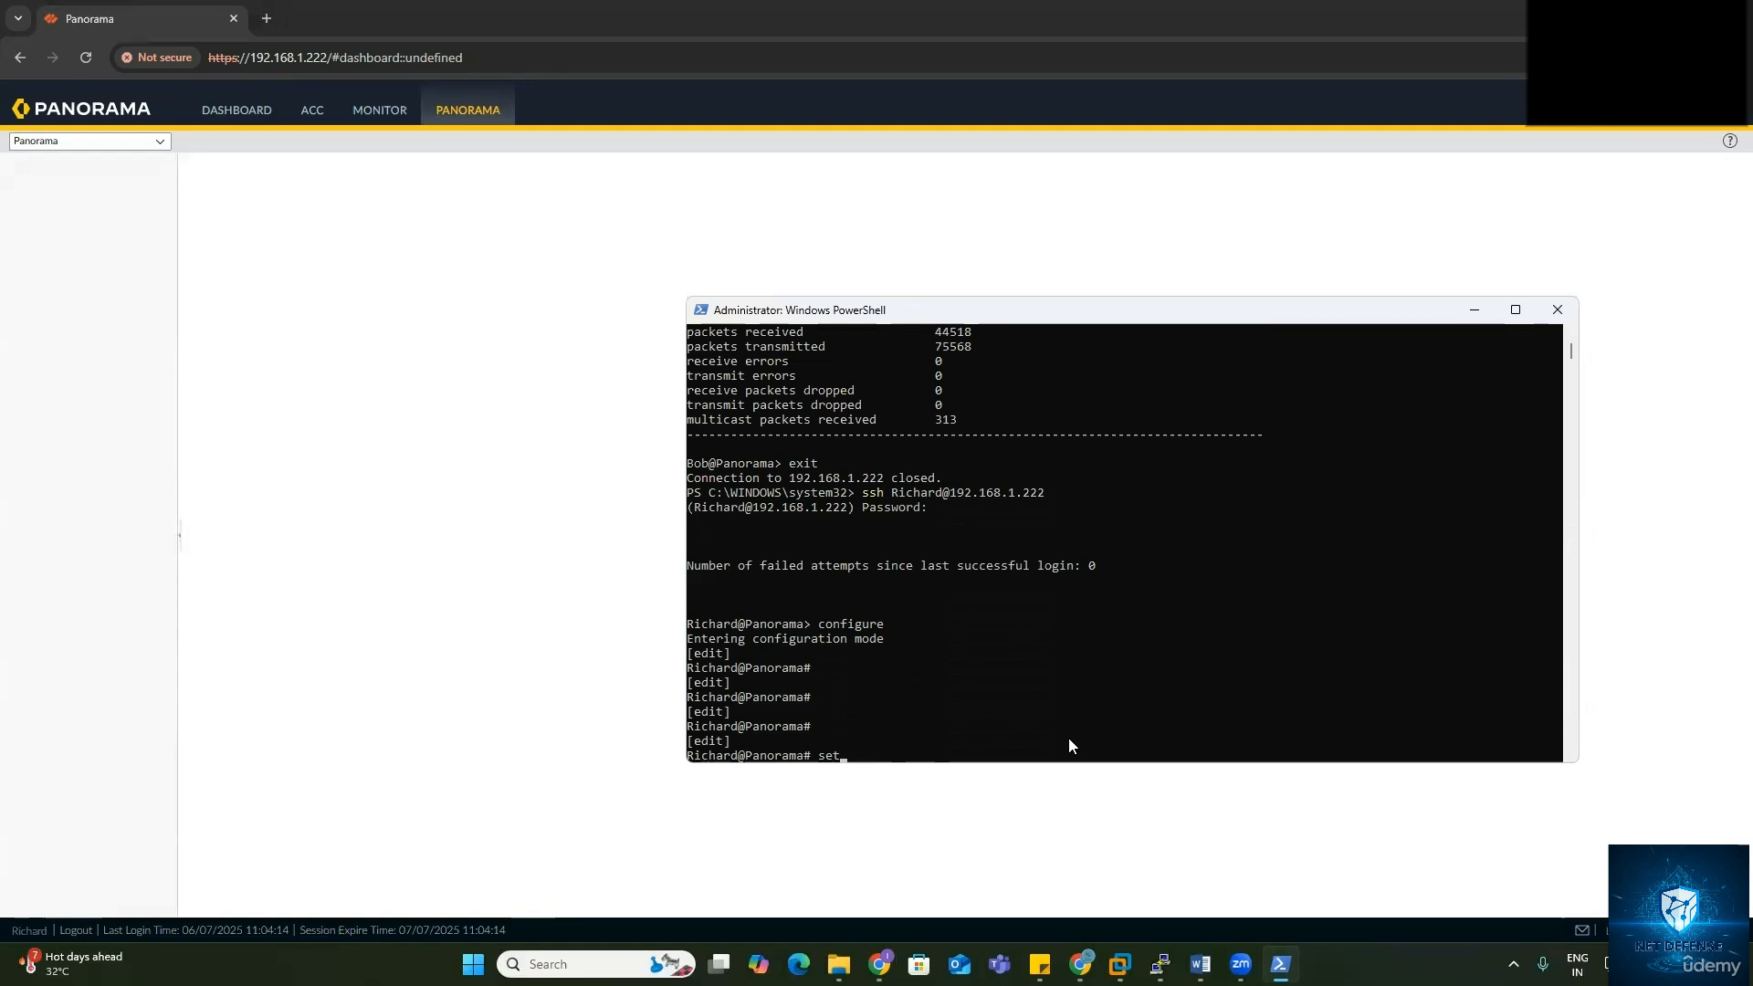
{"action": "type", "text": "devicec"}
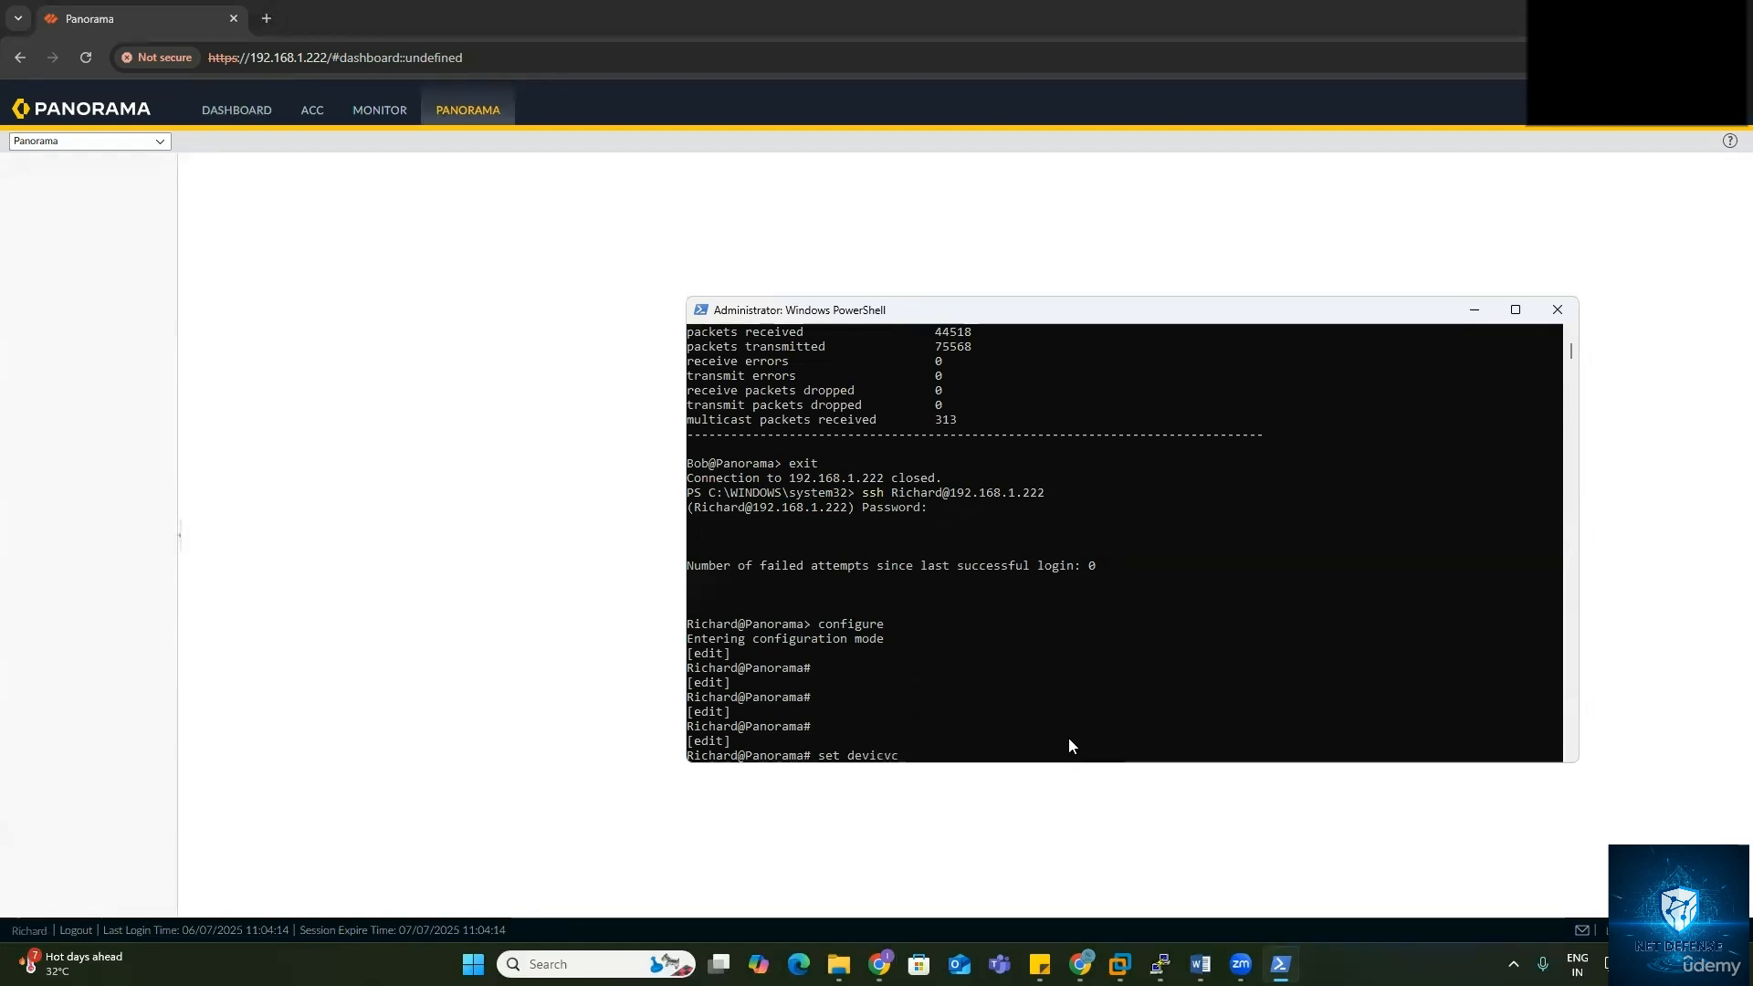
{"action": "key", "text": "Tab"}
{"action": "type", "text": "syss"}
{"action": "key", "text": "BackSpace"}
{"action": "key", "text": "Tab"}
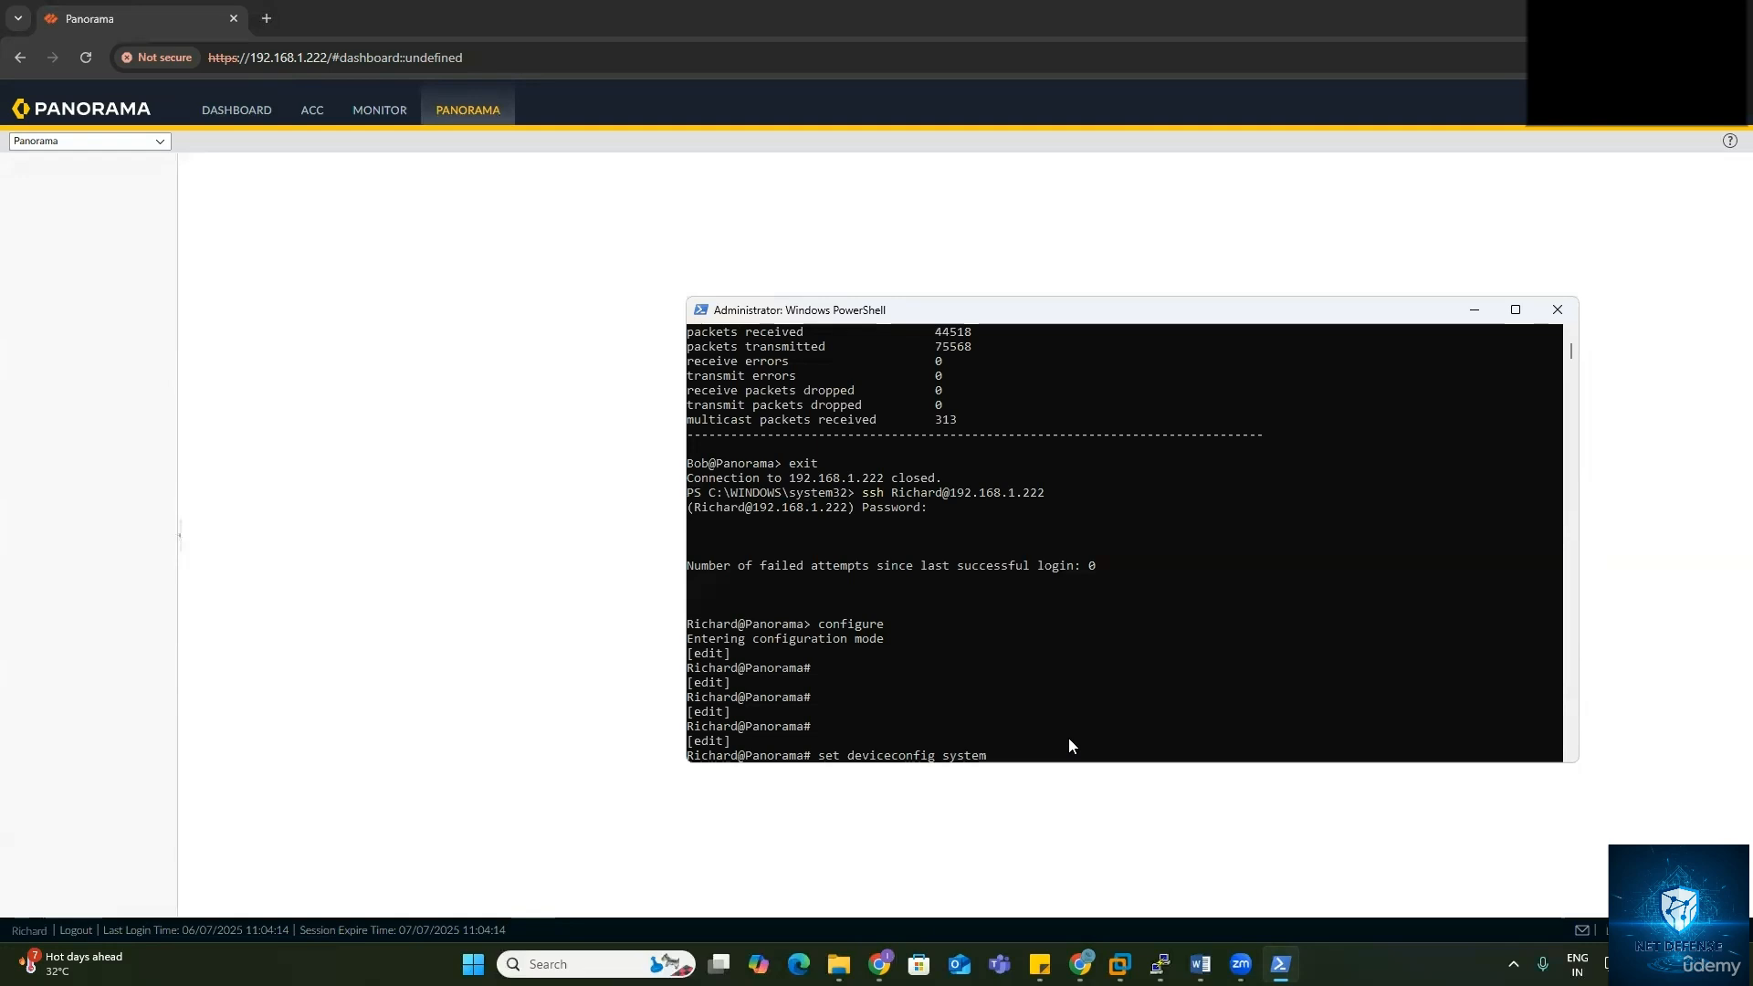
{"action": "type", "text": "ho"}
{"action": "key", "text": "Tab"}
{"action": "type", "text": "Panoram"}
{"action": "key", "text": "Return"}
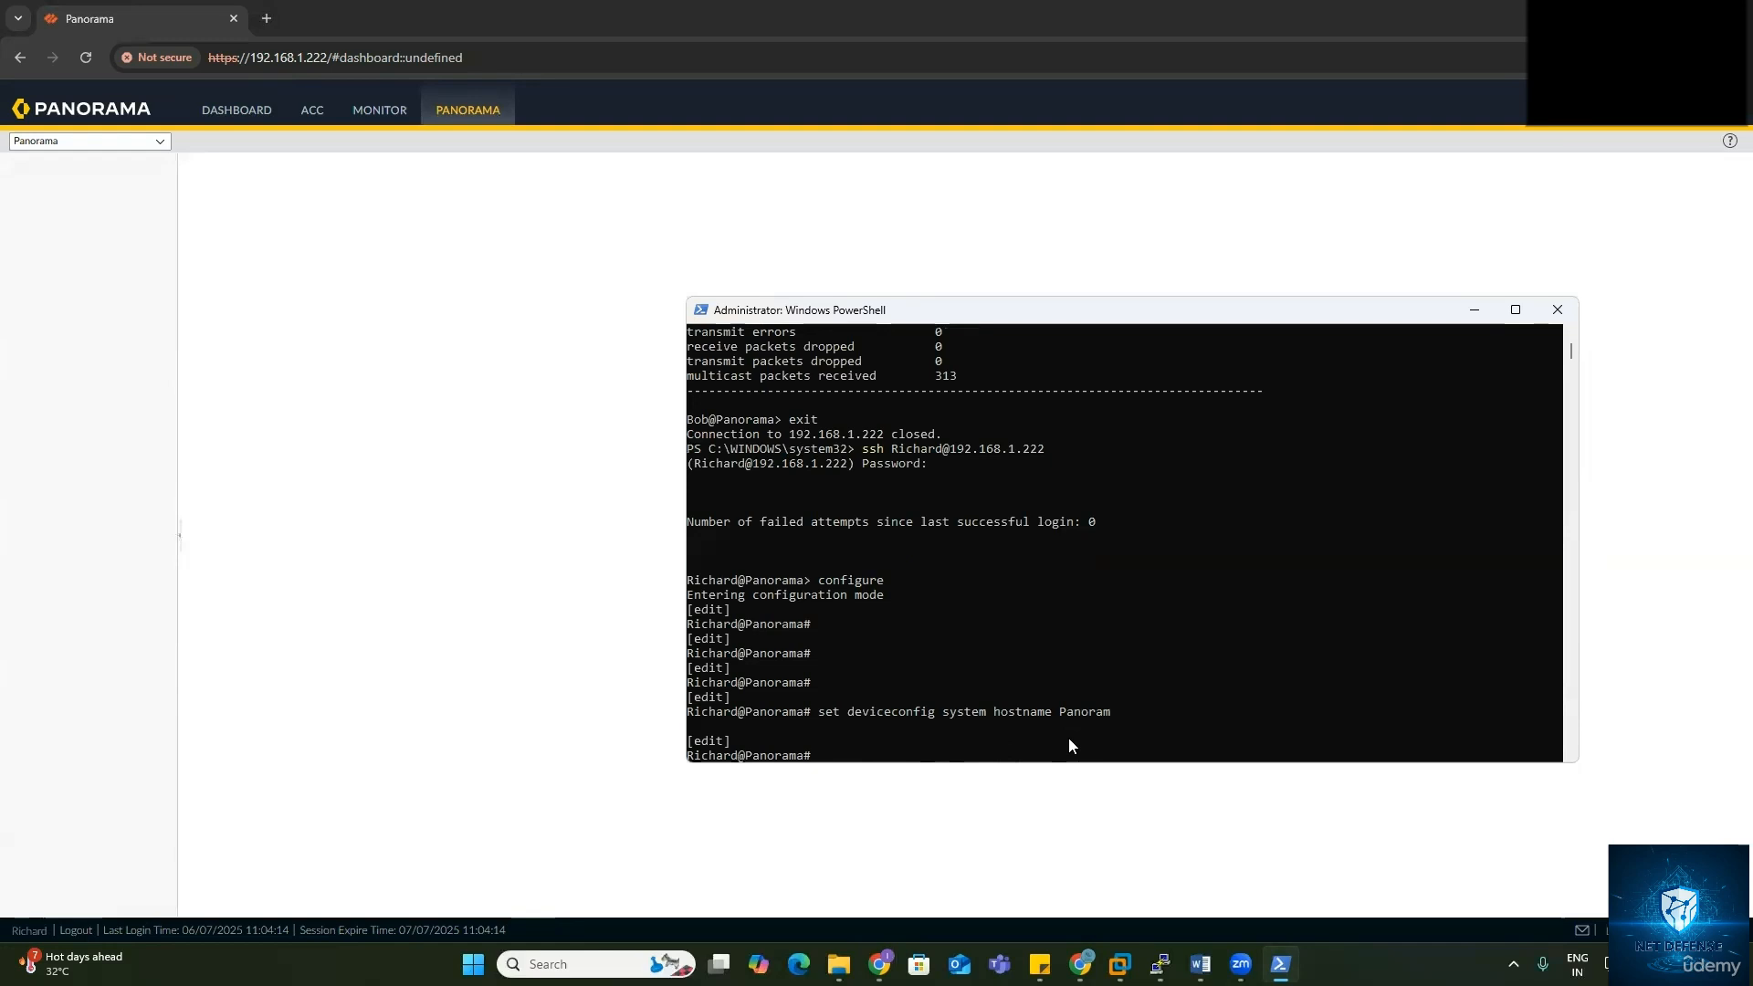
Step: Commit the hostname change, letting commit job 43 reach 100%
{"action": "type", "text": "commit"}
{"action": "key", "text": "Return"}
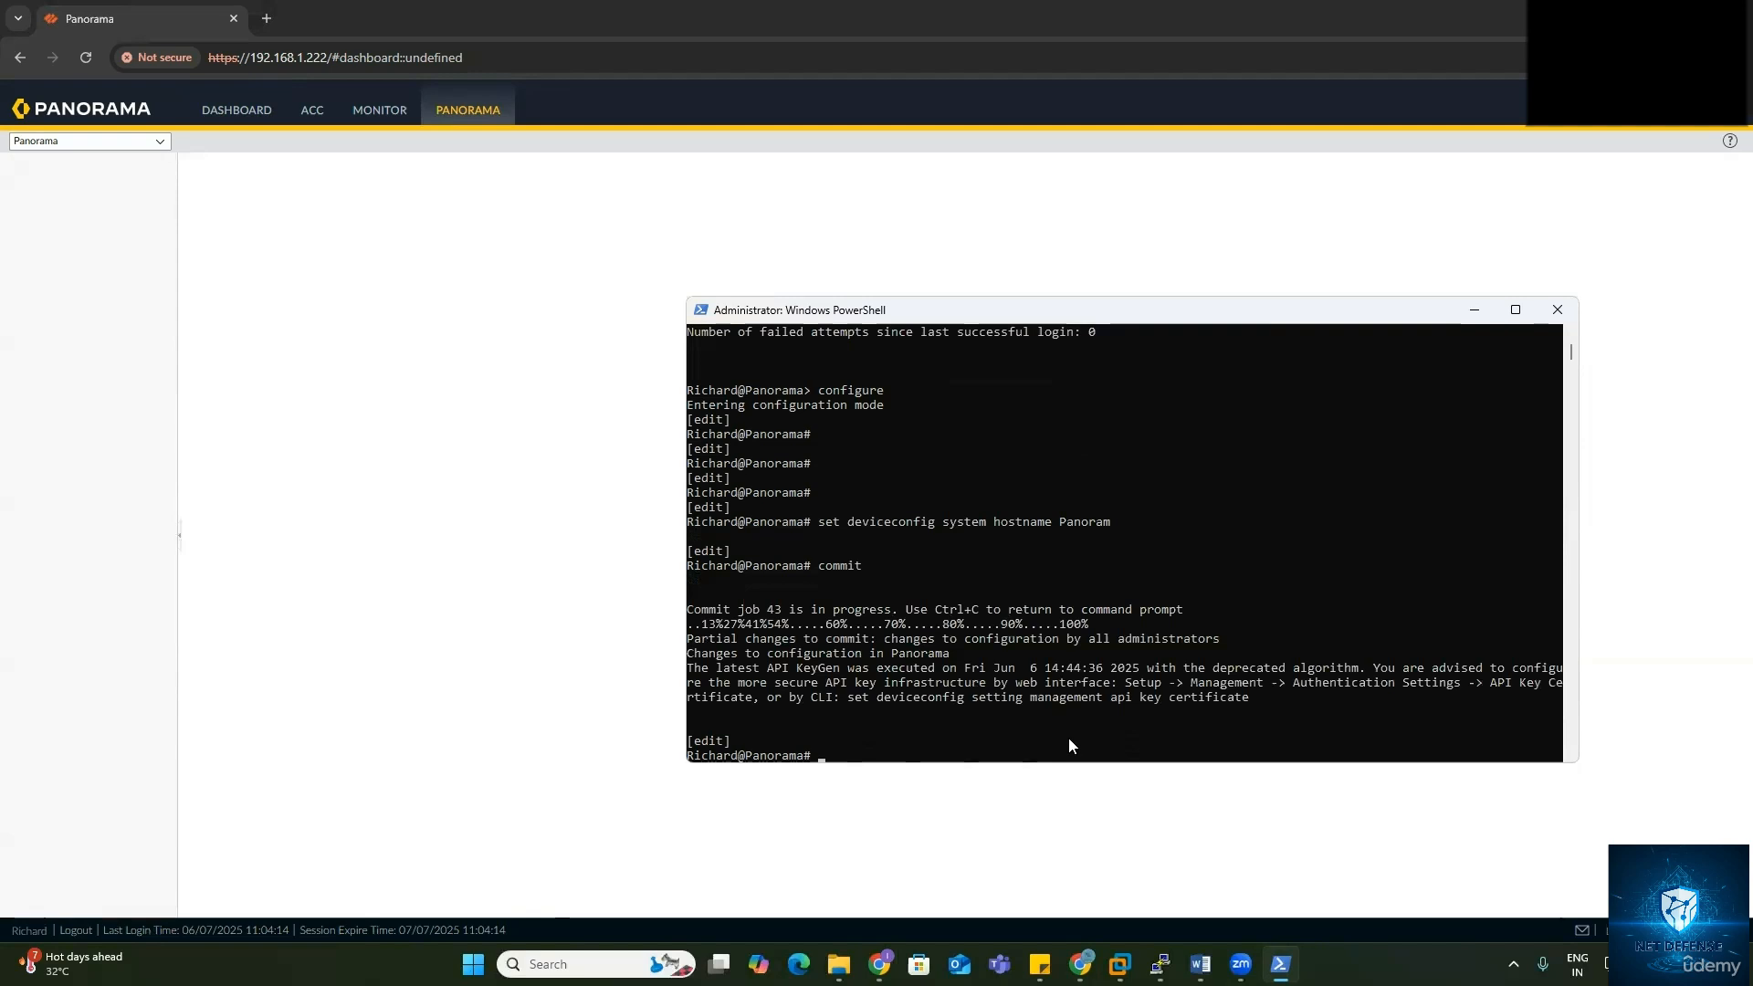
{"action": "key", "text": "Up"}
{"action": "key", "text": "BackSpace"}
{"action": "key", "text": "BackSpace"}
{"action": "key", "text": "BackSpace"}
{"action": "key", "text": "BackSpace"}
{"action": "key", "text": "BackSpace"}
{"action": "key", "text": "BackSpace"}
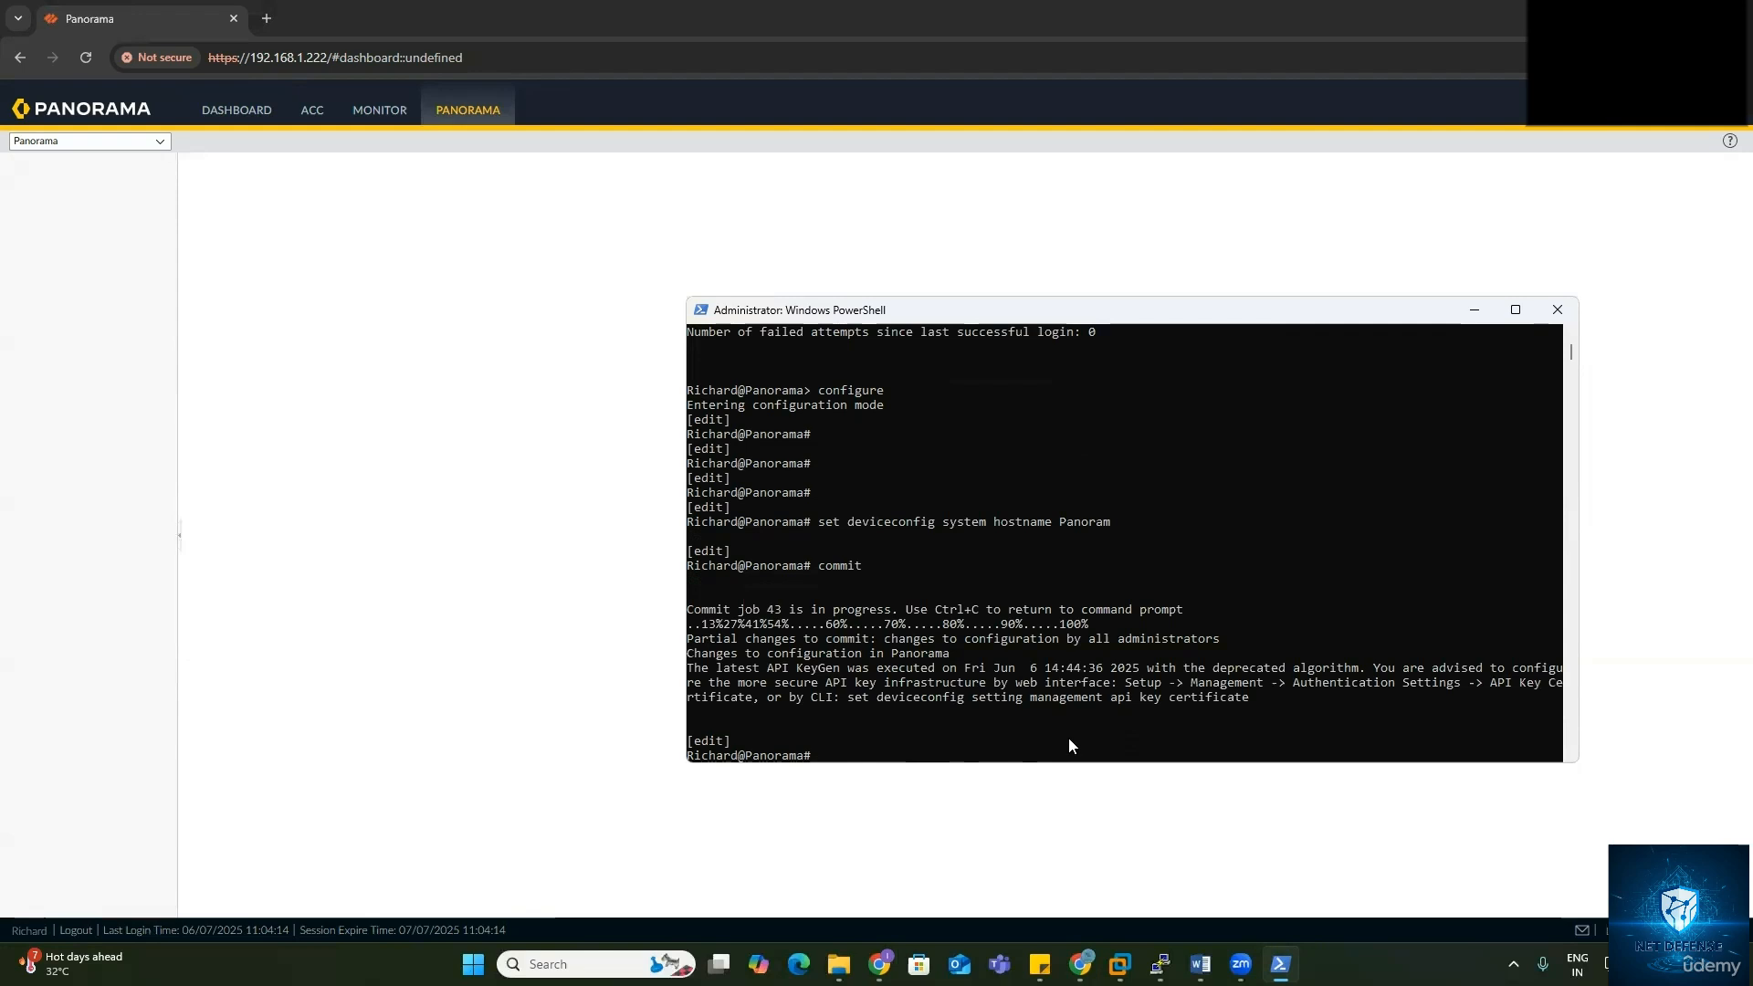
Step: Exit configuration mode to check the prompt now showing the Panoram hostname
{"action": "key", "text": "Return"}
{"action": "key", "text": "Return"}
{"action": "key", "text": "Return"}
{"action": "key", "text": "Return"}
{"action": "type", "text": "hos"}
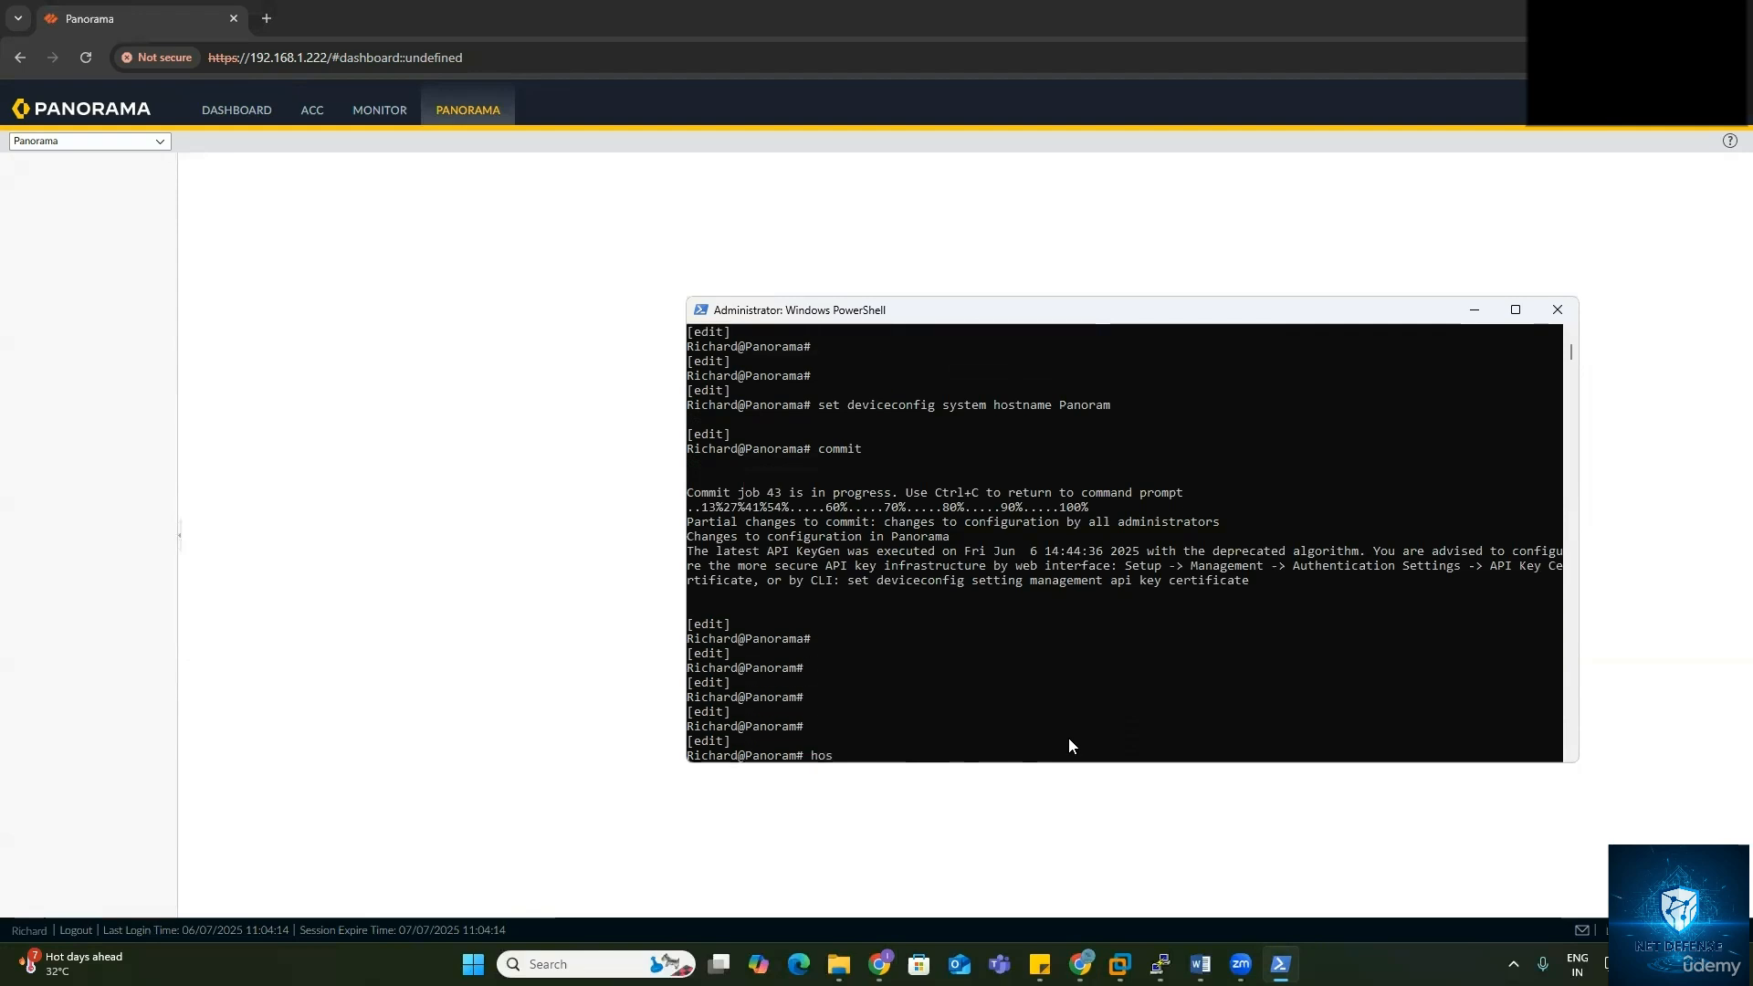
{"action": "key", "text": "BackSpace"}
{"action": "key", "text": "BackSpace"}
{"action": "type", "text": "exit"}
{"action": "key", "text": "Return"}
{"action": "key", "text": "Return"}
{"action": "key", "text": "Return"}
{"action": "key", "text": "Return"}
{"action": "type", "text": "s"}
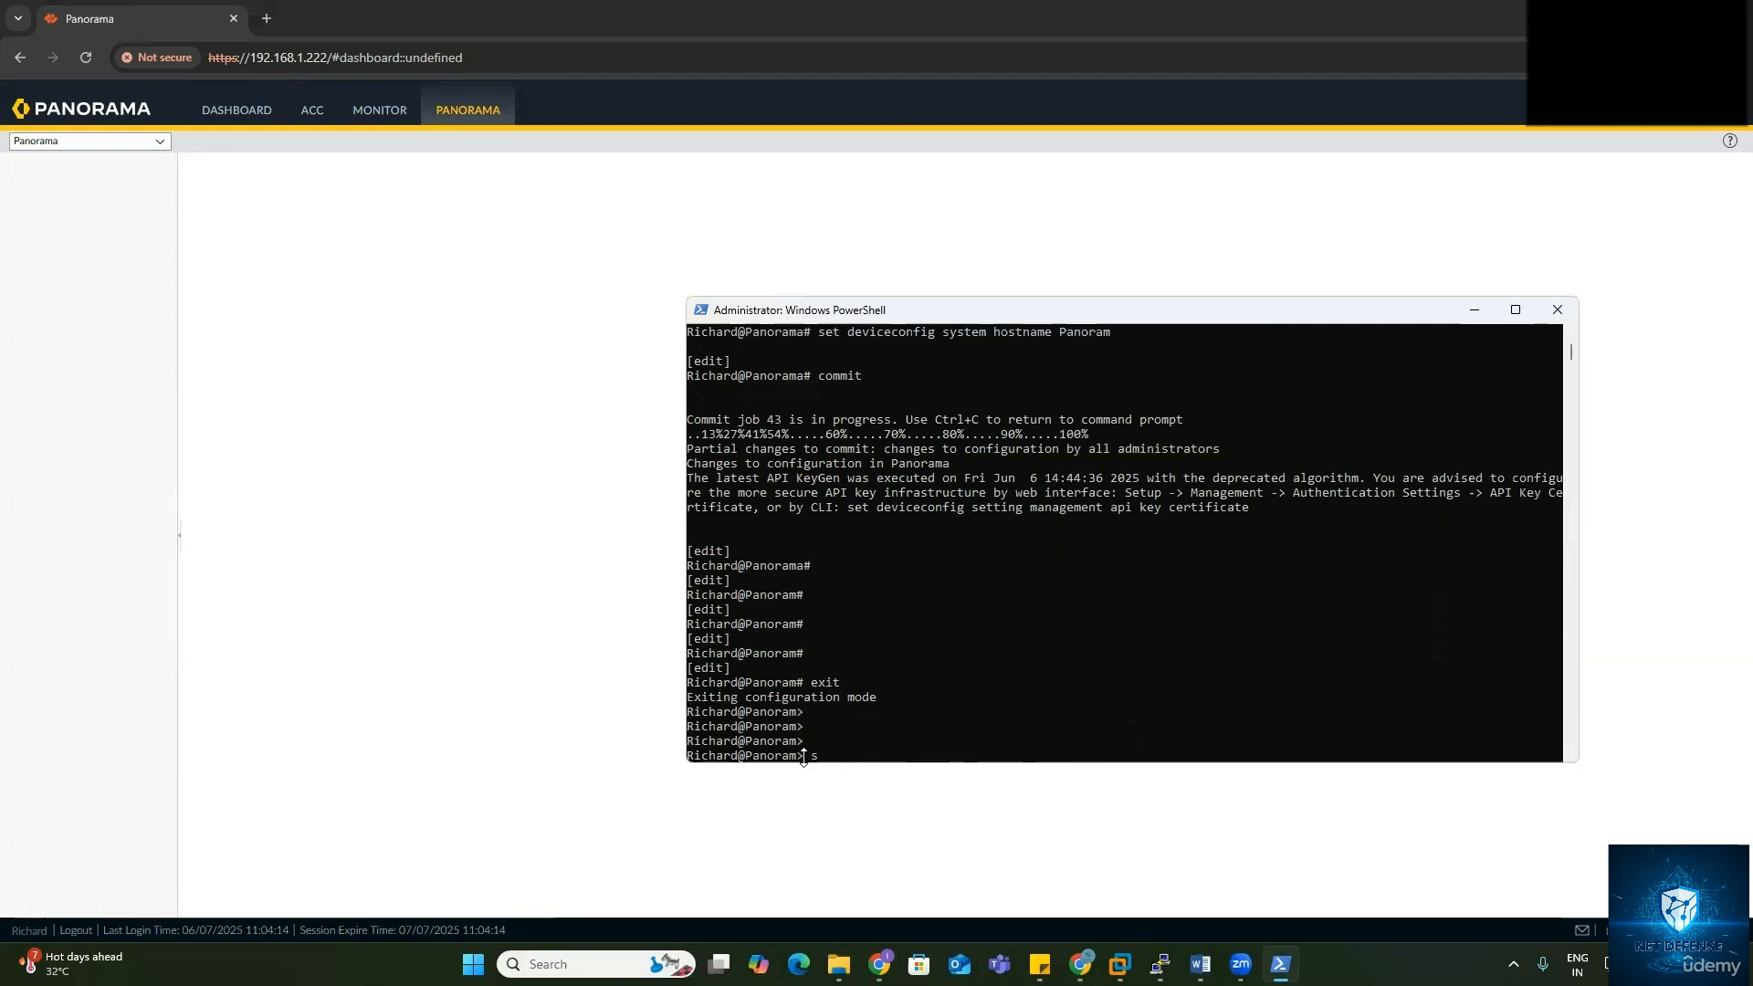
{"action": "left_click_drag", "start_coordinate": [810, 756], "coordinate": [740, 756]}
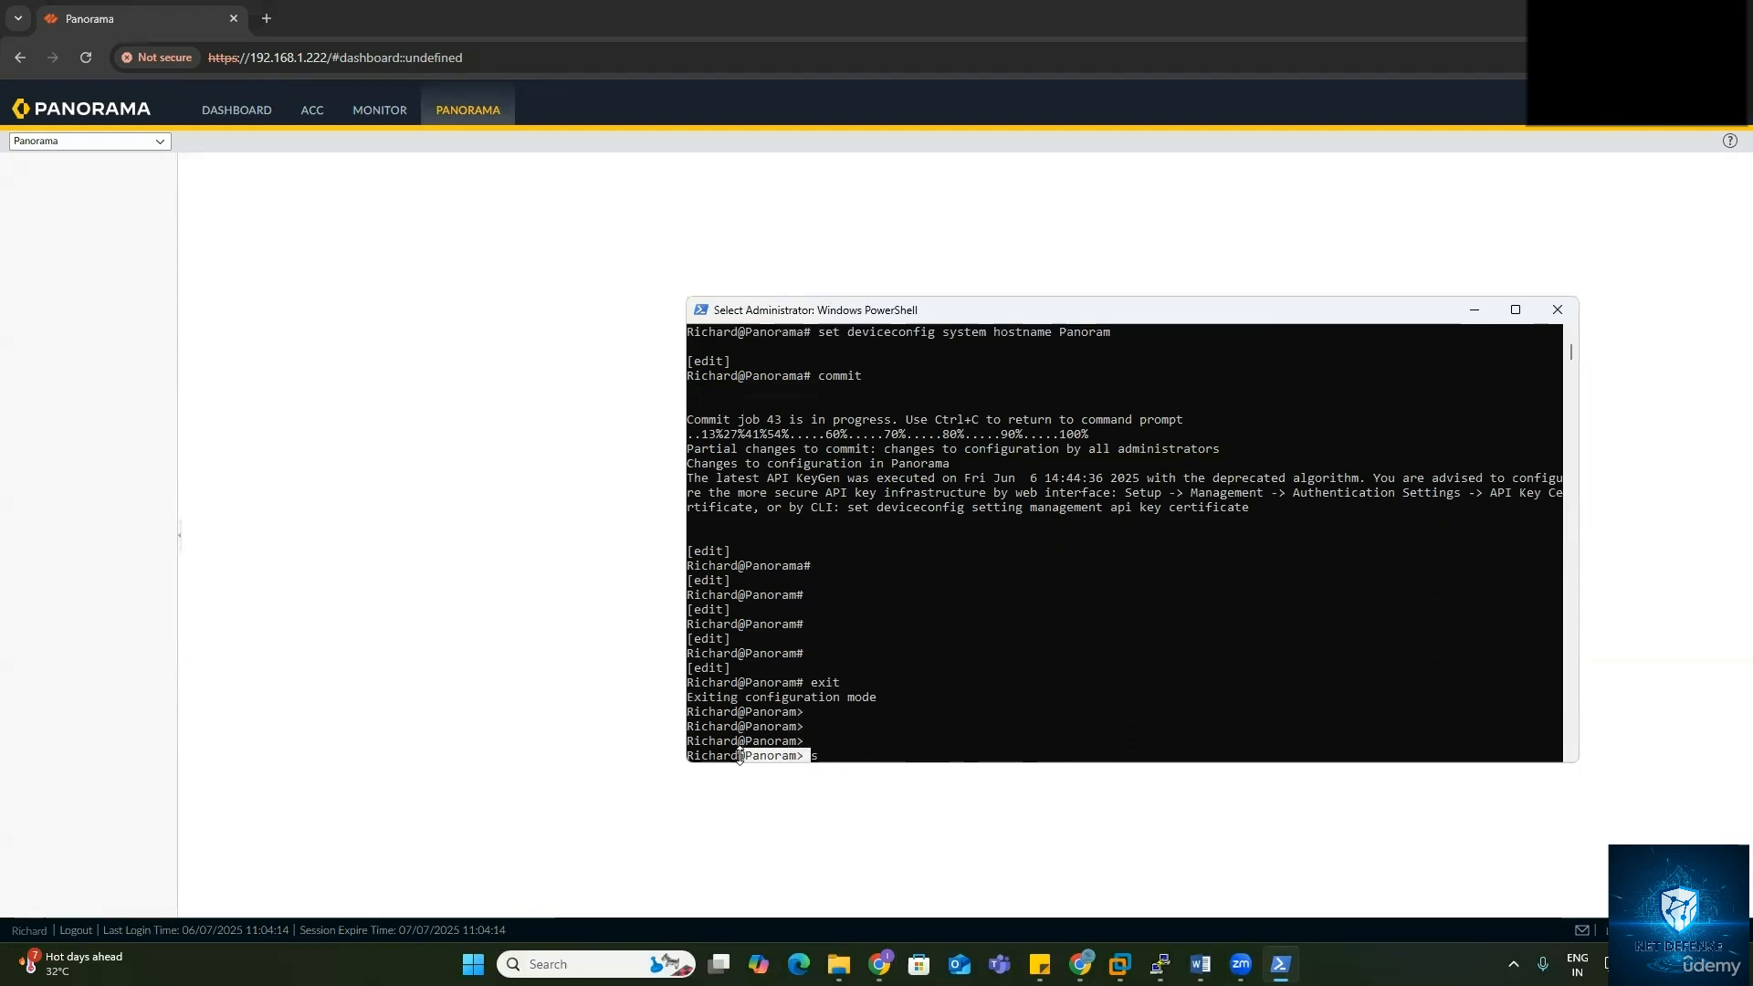
{"action": "left_click", "coordinate": [851, 756]}
{"action": "key", "text": "Return"}
{"action": "key", "text": "Return"}
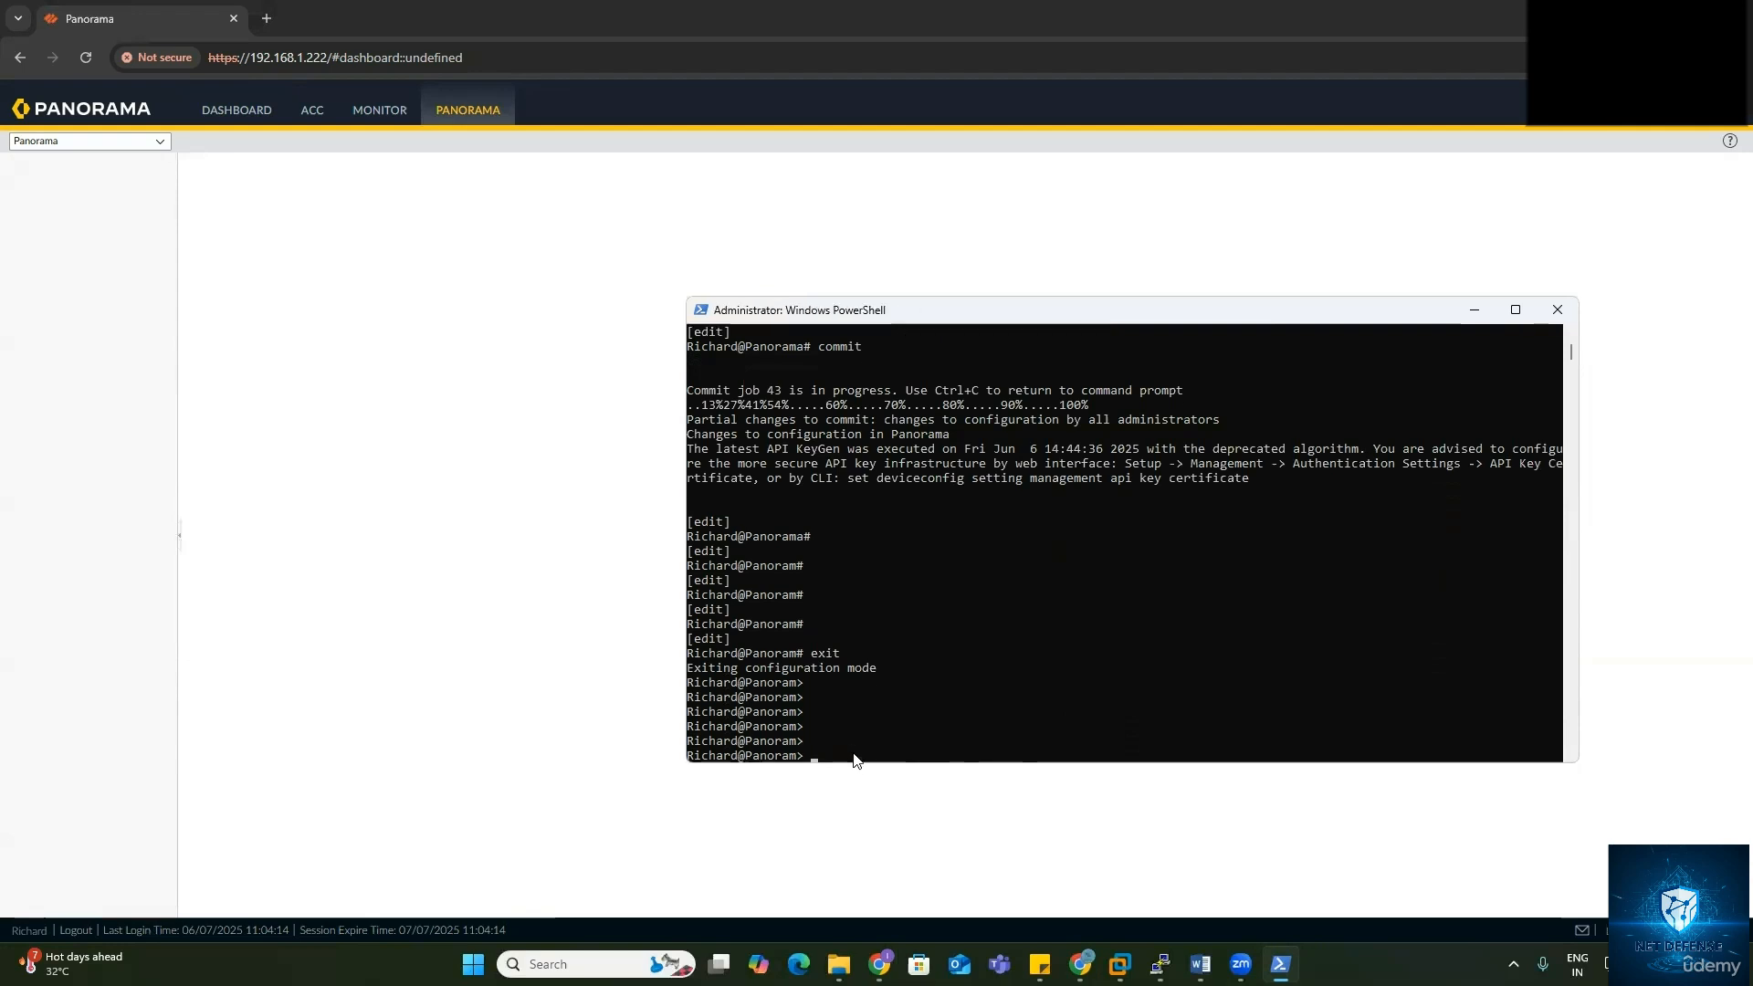
Step: Re-enter configuration mode, set the hostname to Panorama, and commit
{"action": "type", "text": "configure"}
{"action": "key", "text": "Return"}
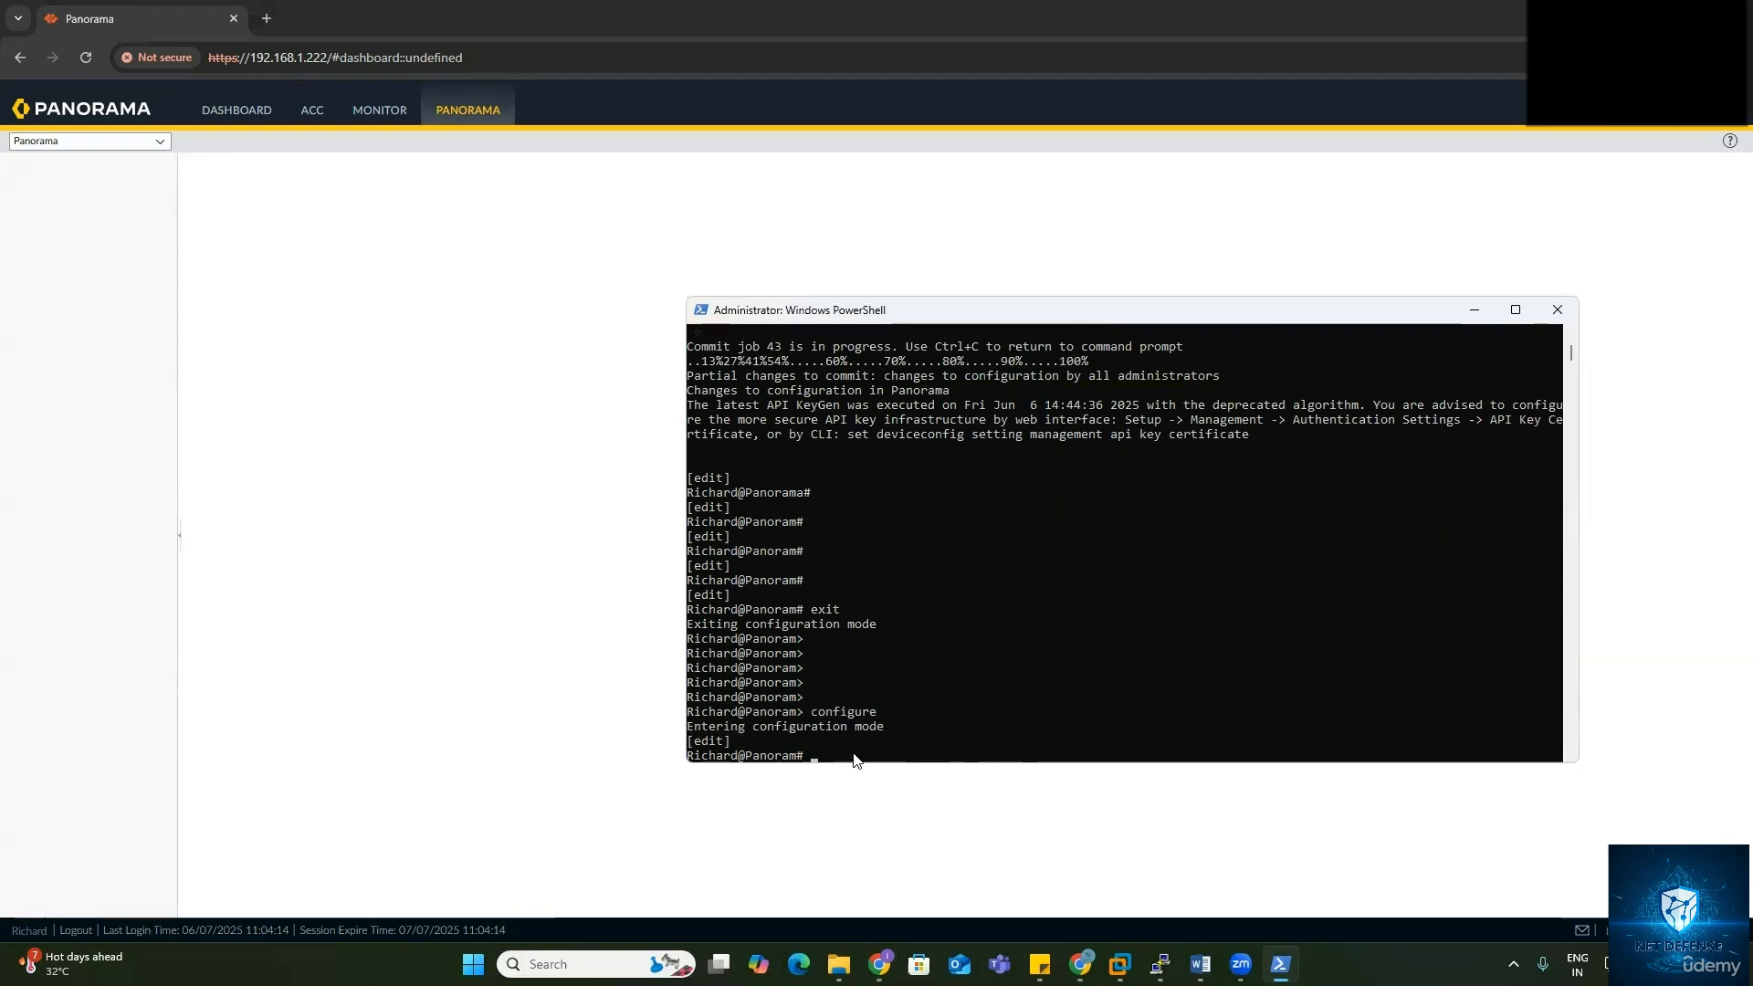
{"action": "type", "text": "set devicec"}
{"action": "key", "text": "Tab"}
{"action": "type", "text": "ho"}
{"action": "key", "text": "BackSpace"}
{"action": "key", "text": "BackSpace"}
{"action": "type", "text": "system hostname Panorama"}
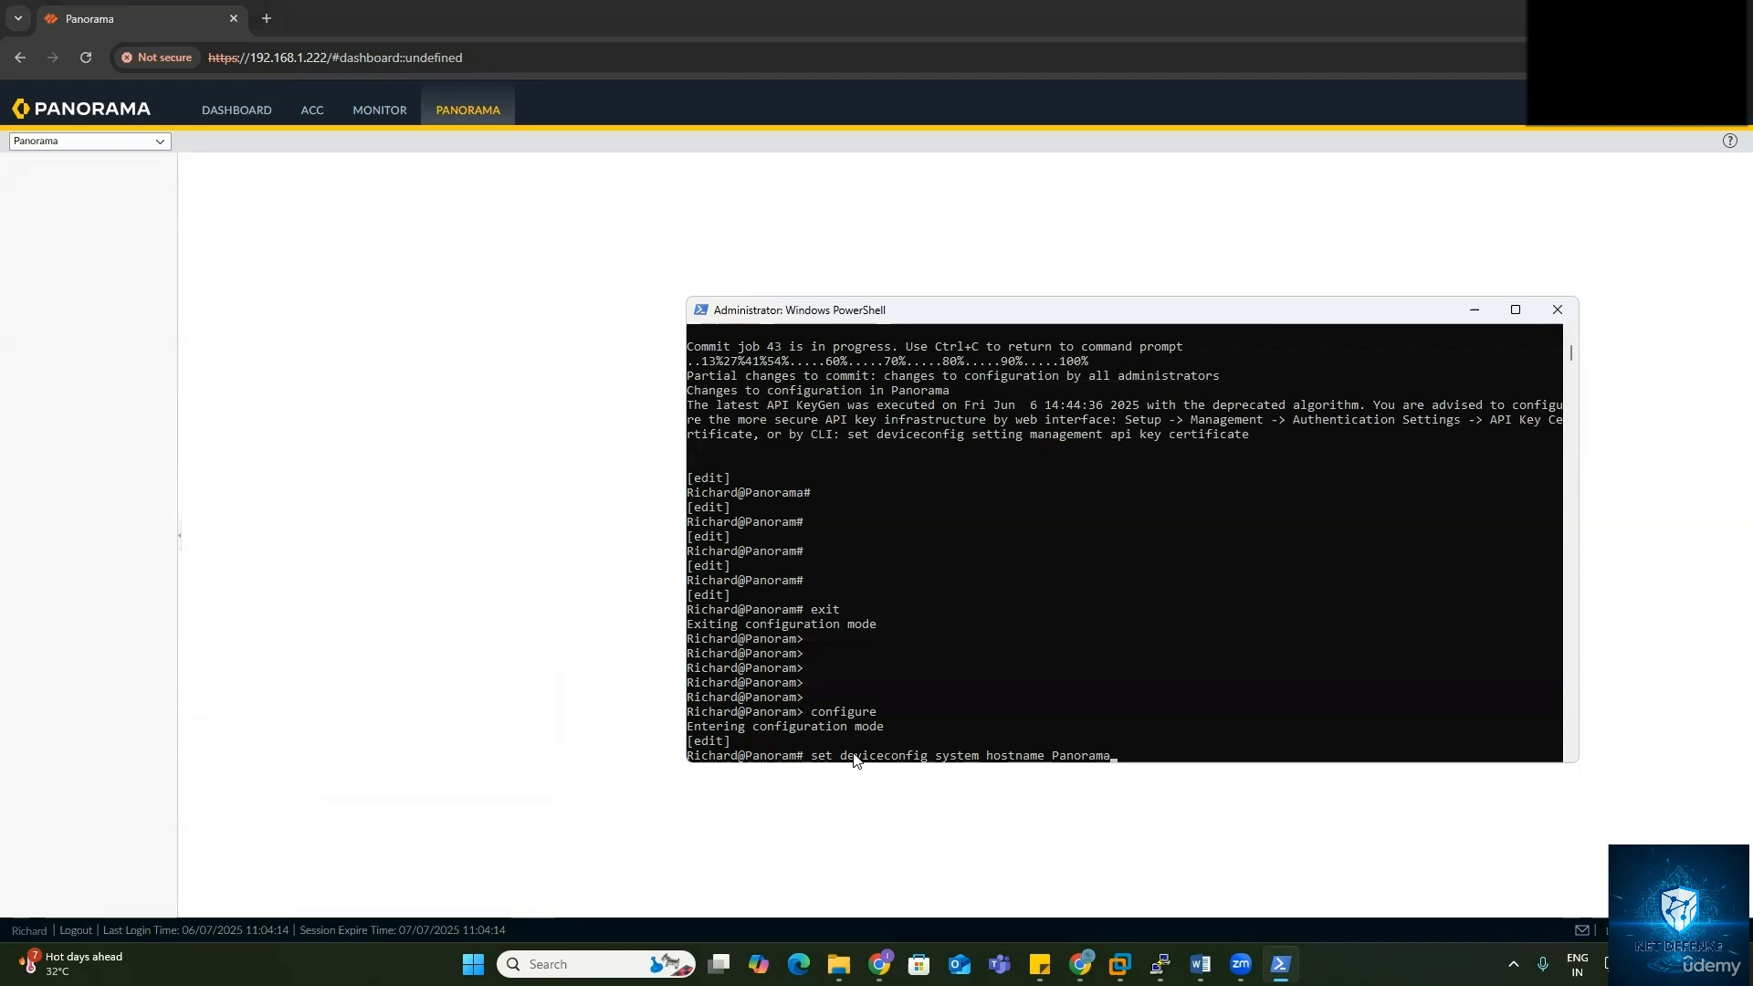
{"action": "key", "text": "Return"}
{"action": "type", "text": "commit"}
{"action": "key", "text": "Return"}
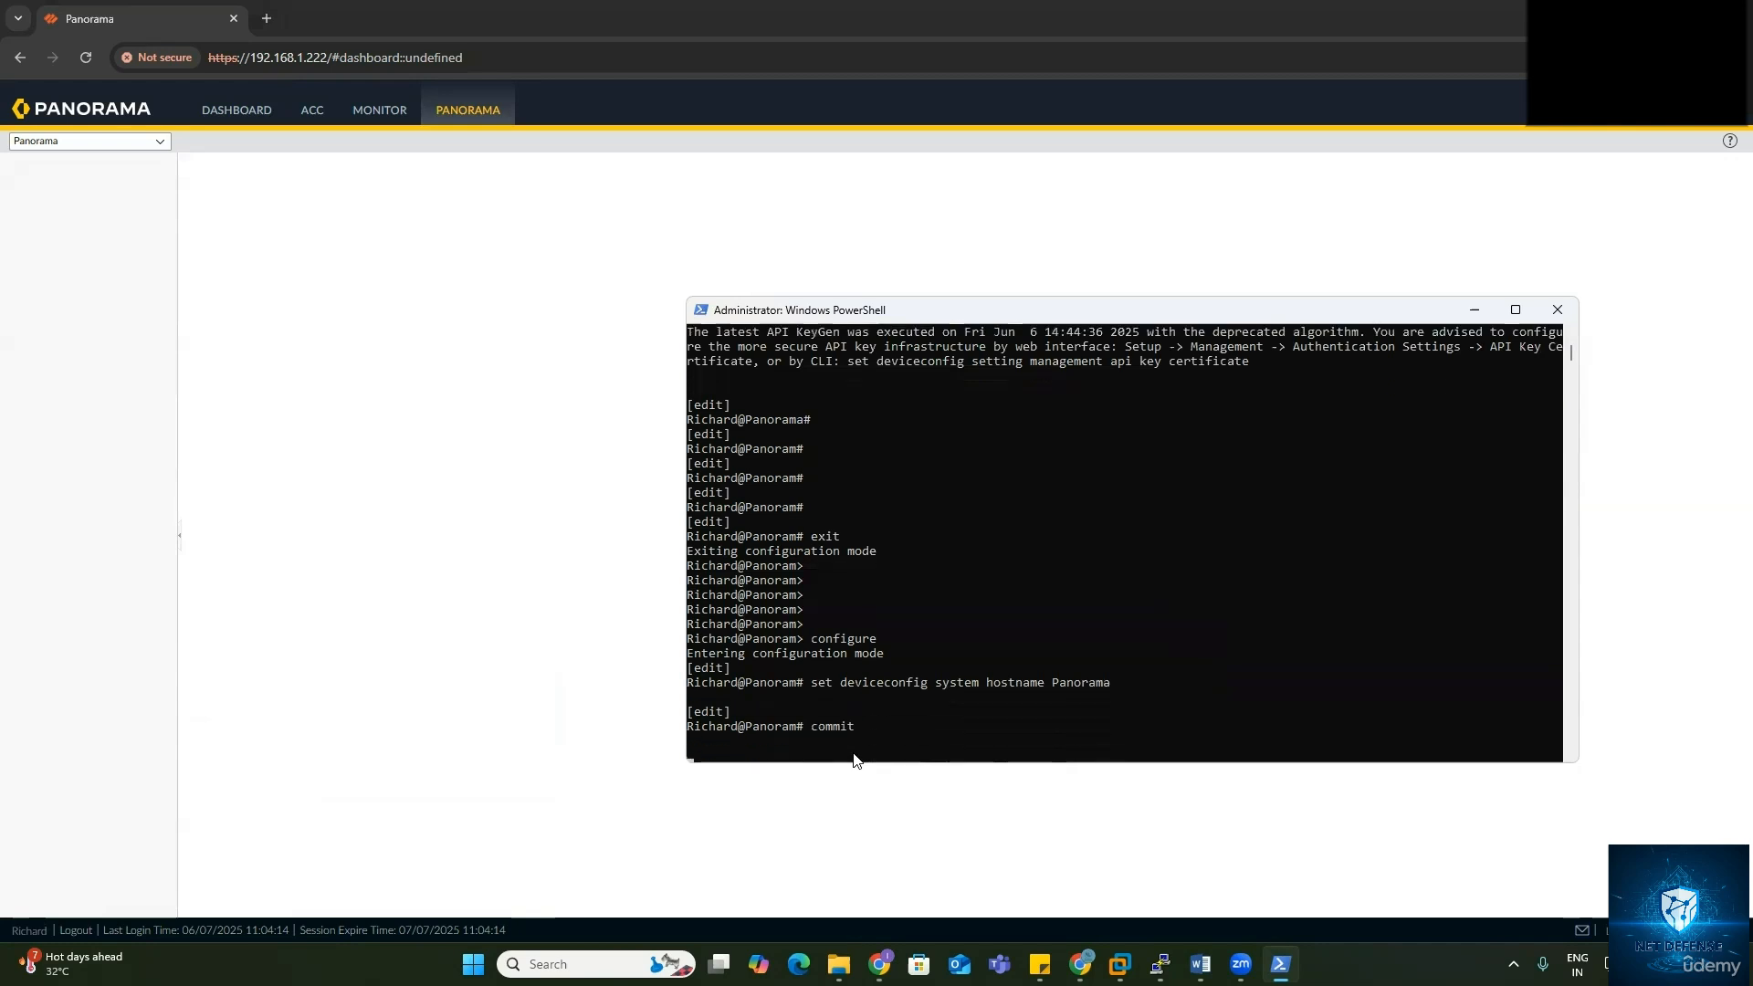